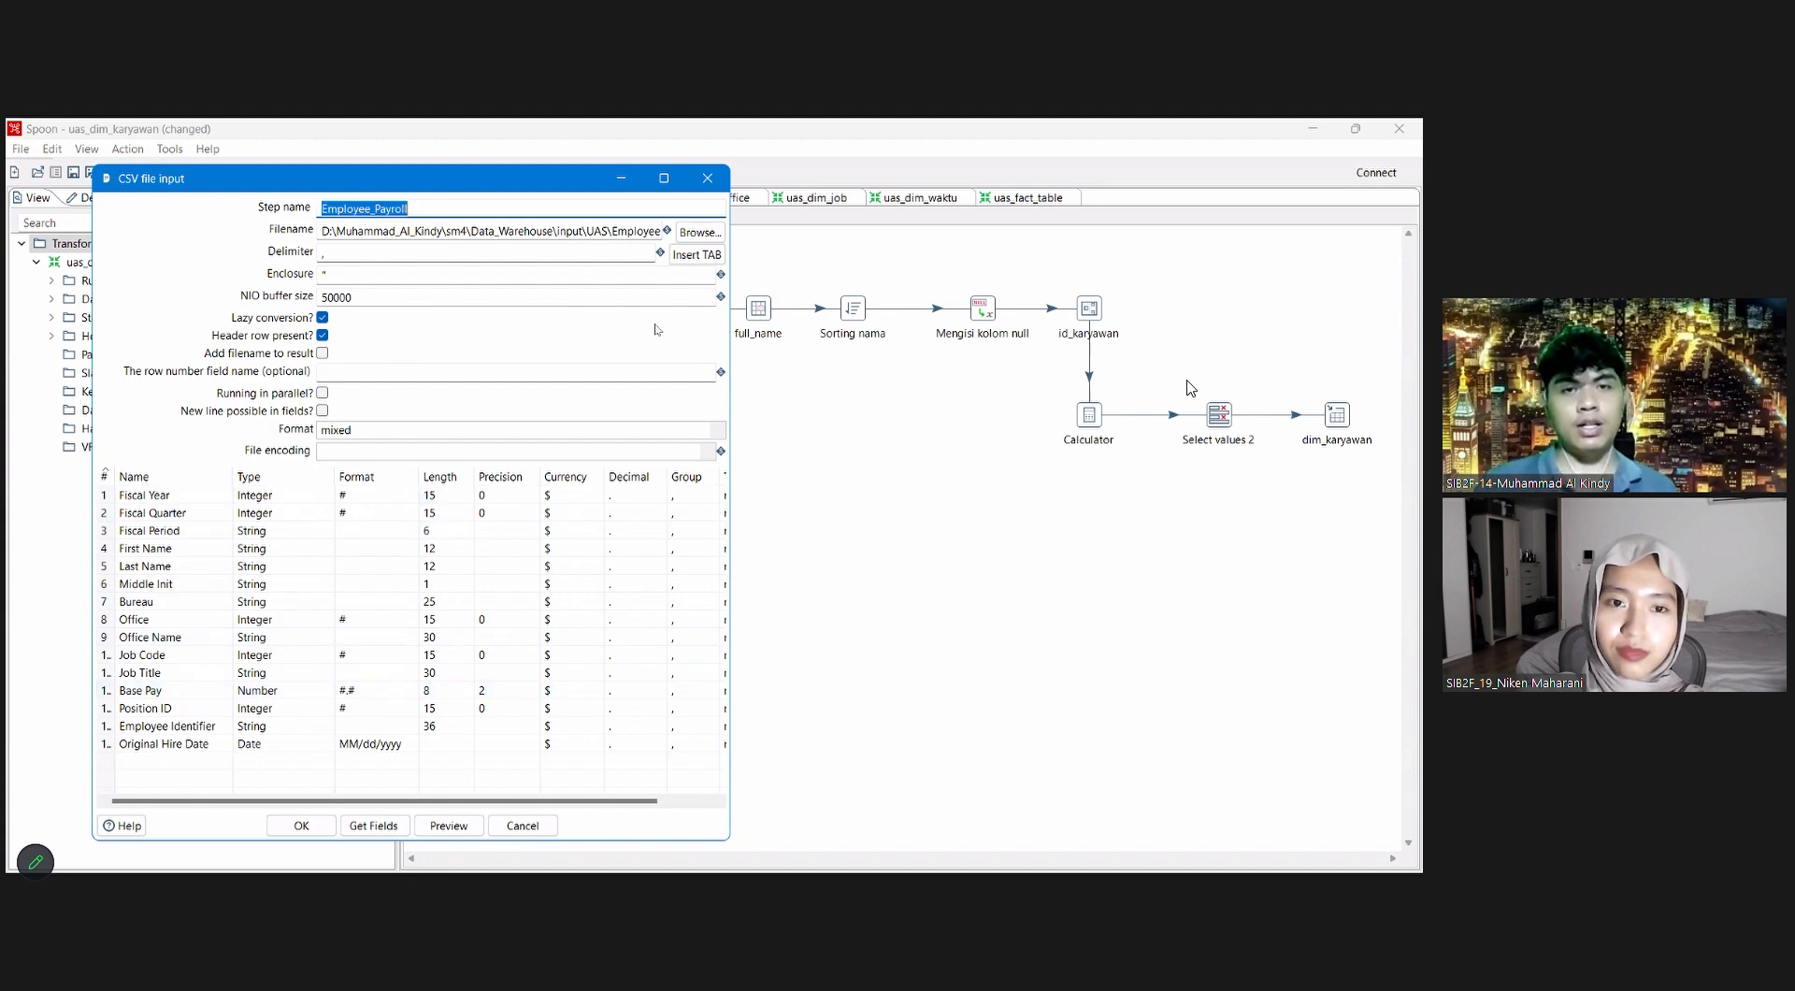
# Step: Close the Employee_Payroll input settings and review the Select values metadata and the Sorting nama sort fields in uas_dim_karyawan
pyautogui.press('Escape')
pyautogui.doubleClick(652, 318)
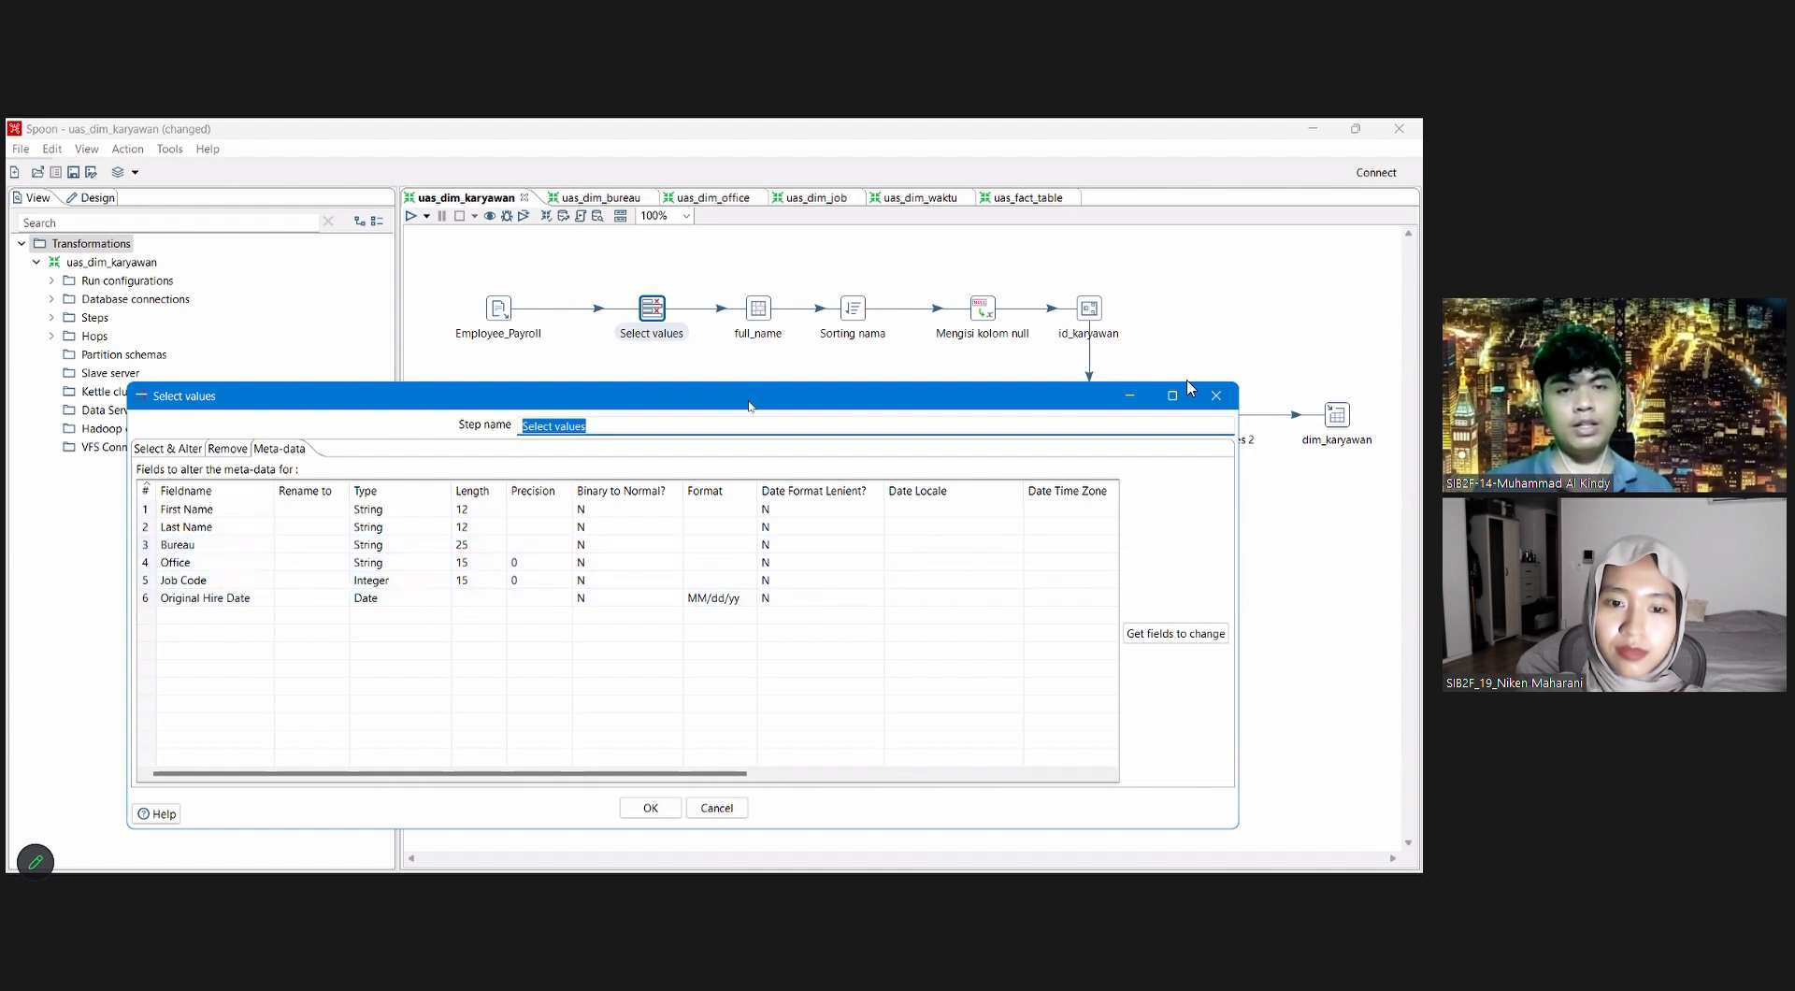
pyautogui.click(516, 811)
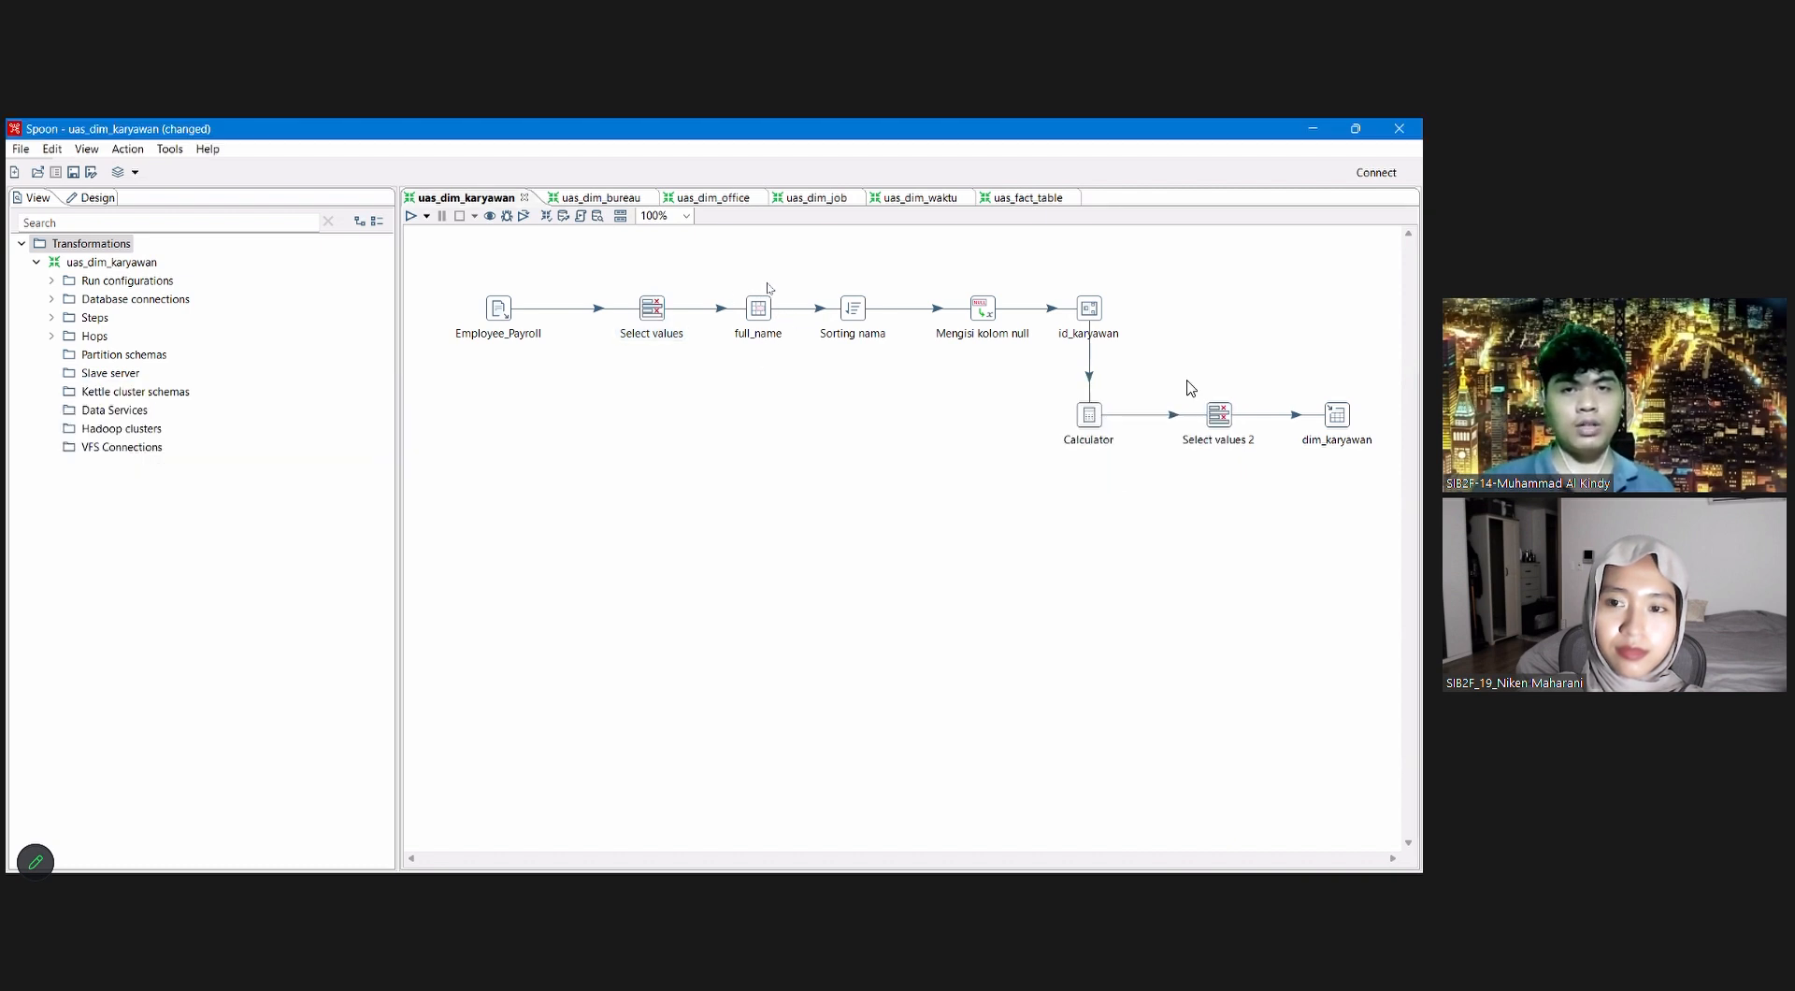
pyautogui.click(851, 316)
pyautogui.doubleClick(851, 315)
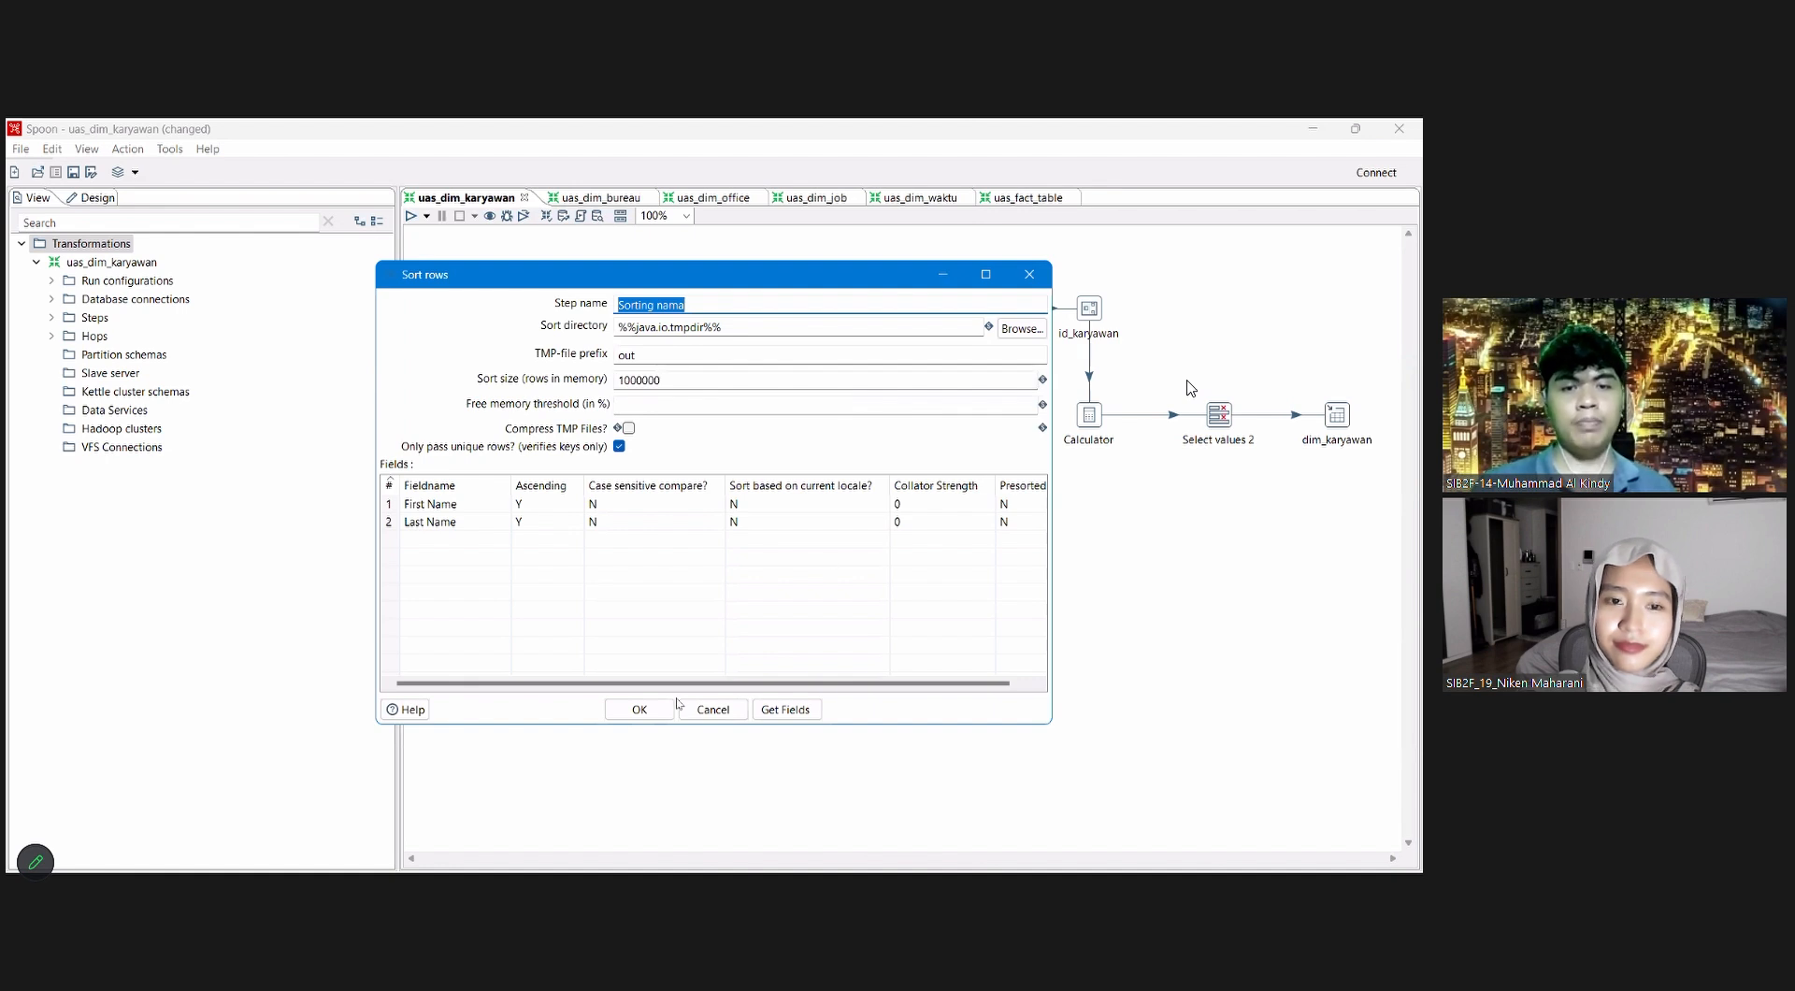
pyautogui.click(639, 708)
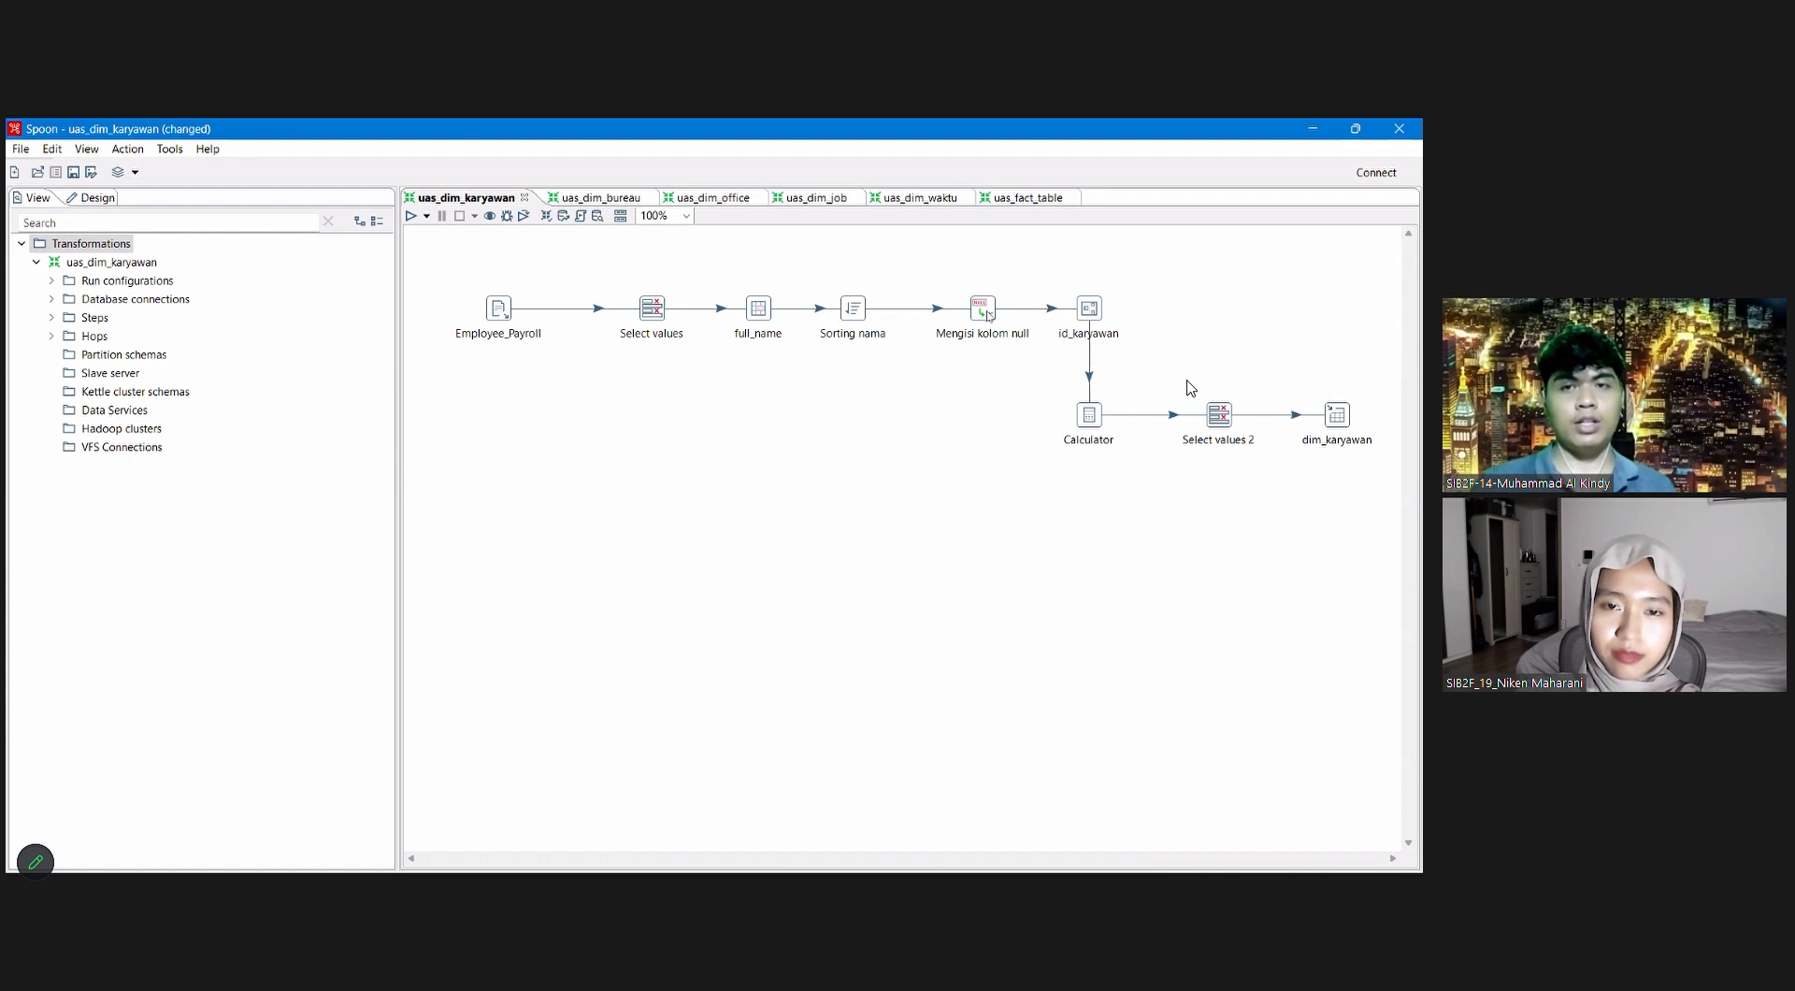
# Step: Review the settings of the Mengisi kolom null, Calculator and Select values 2 steps in uas_dim_karyawan
pyautogui.doubleClick(982, 314)
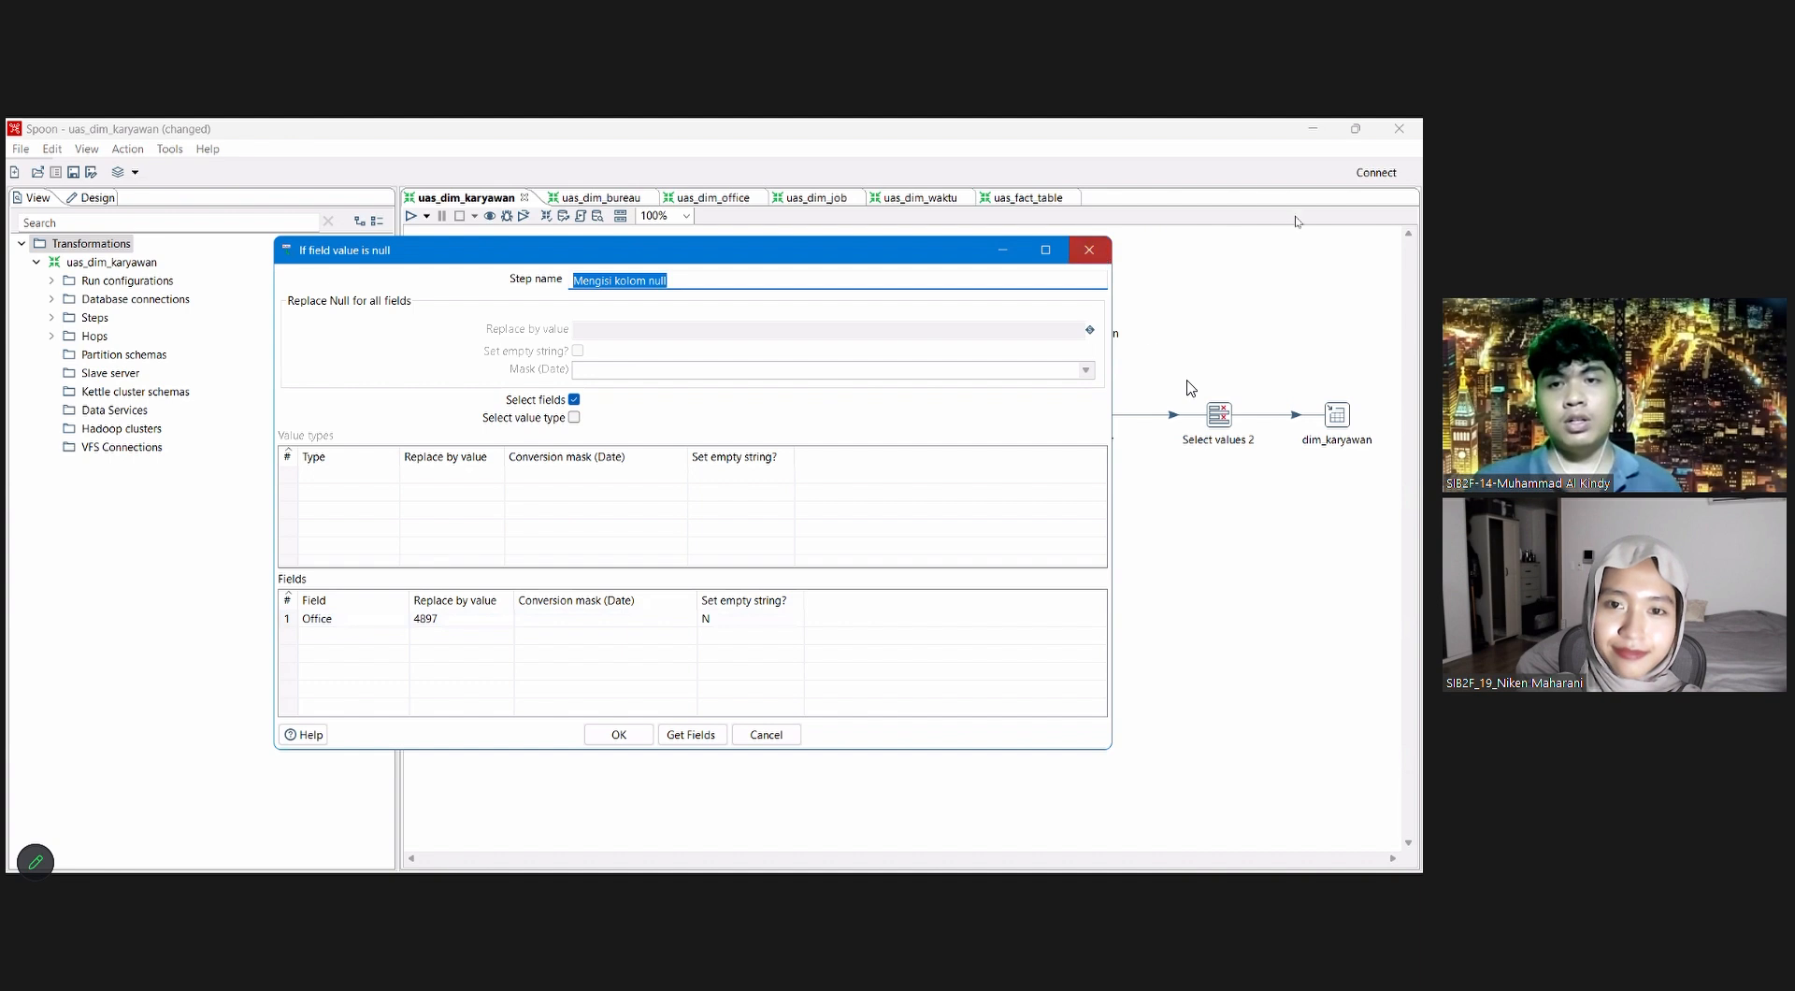
pyautogui.click(1089, 250)
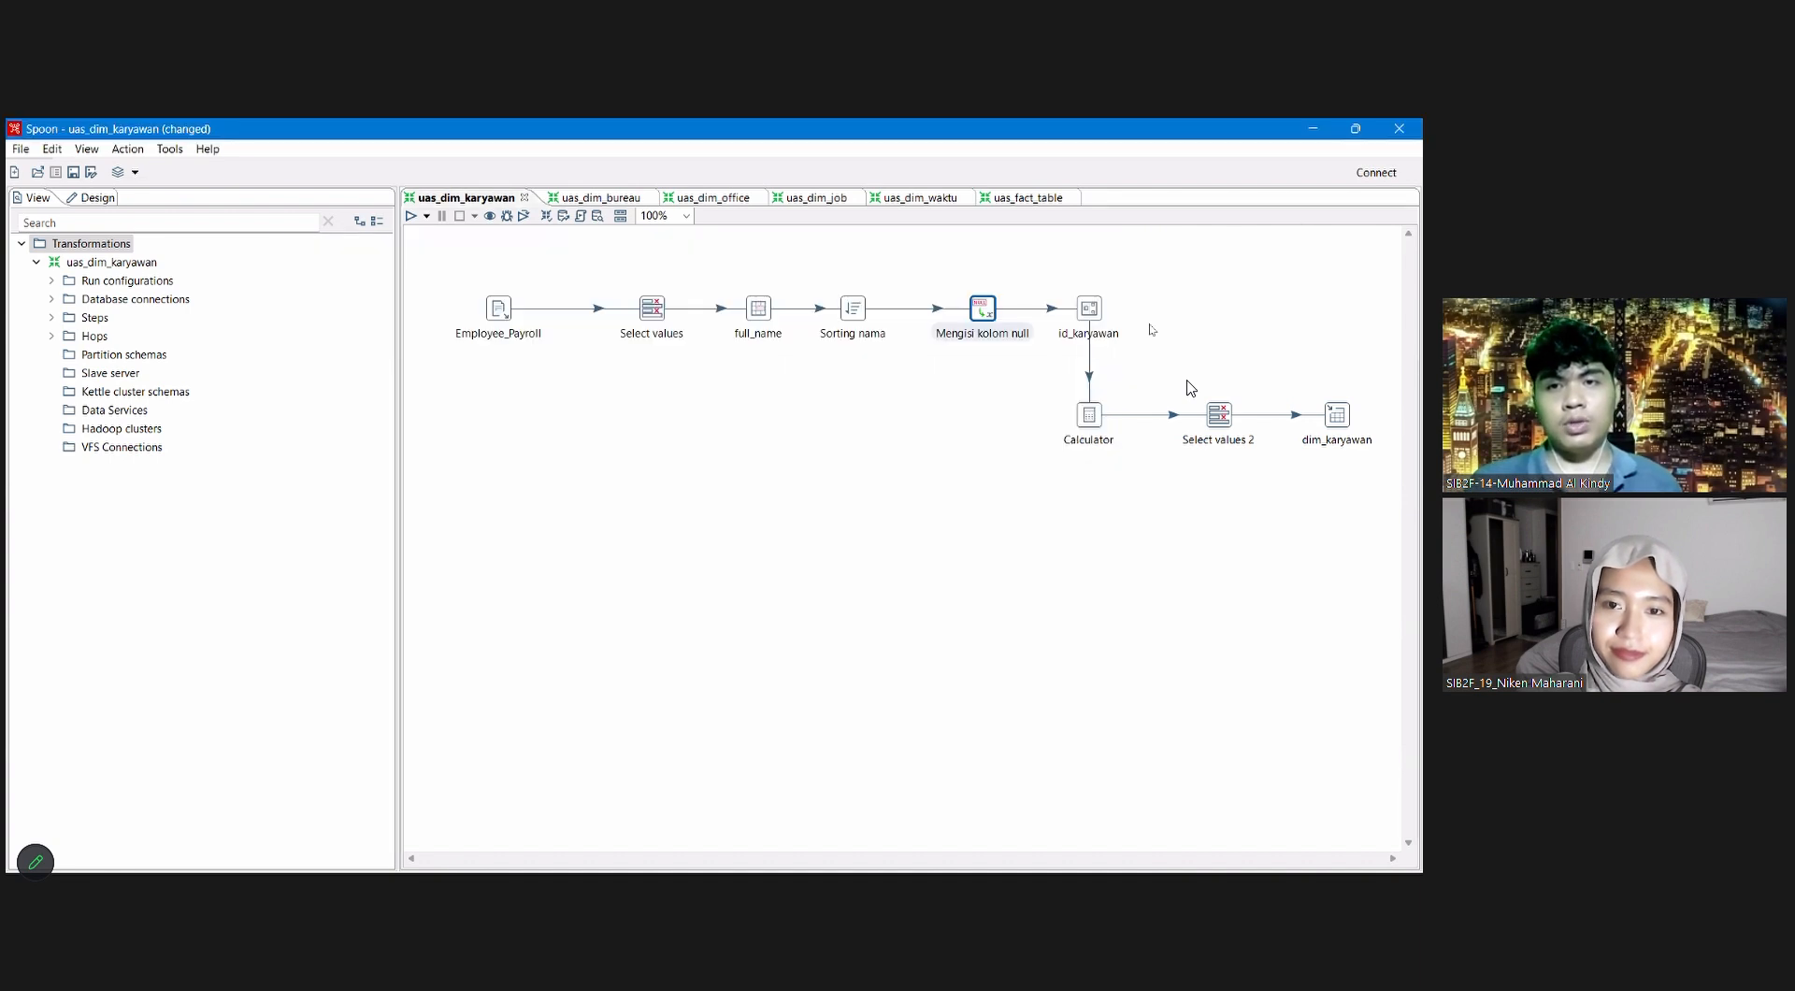
pyautogui.click(1087, 421)
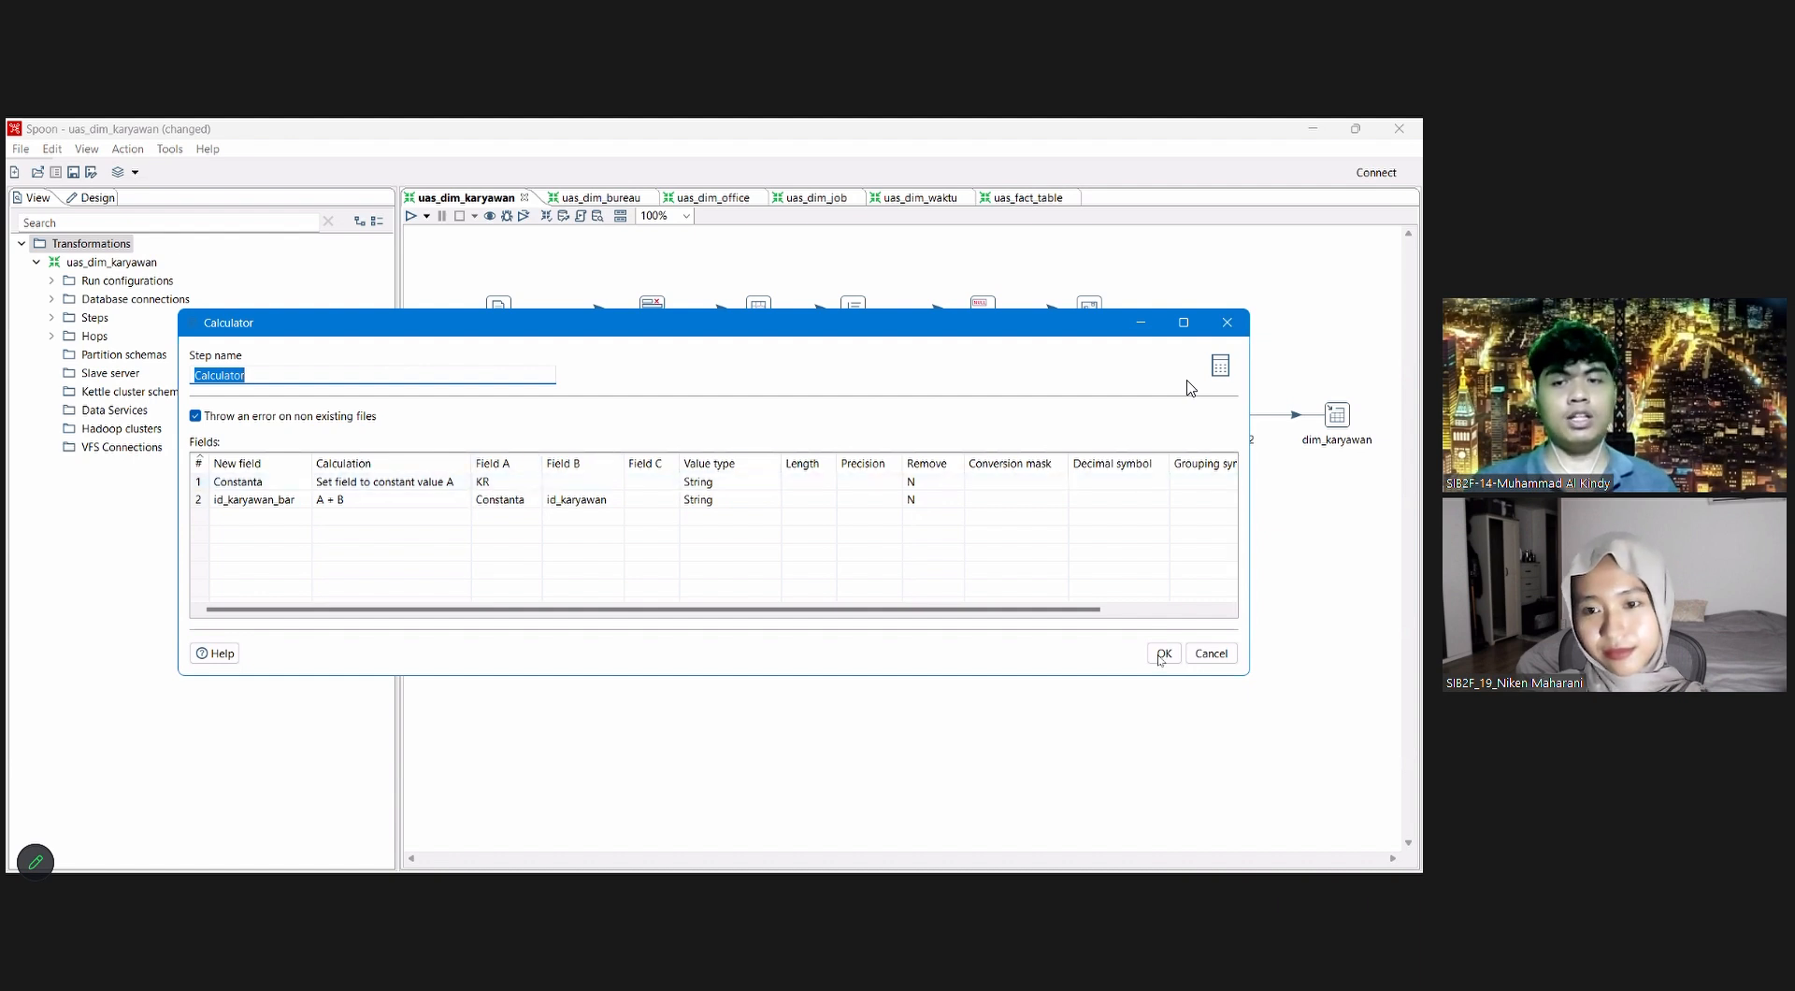
pyautogui.click(1228, 324)
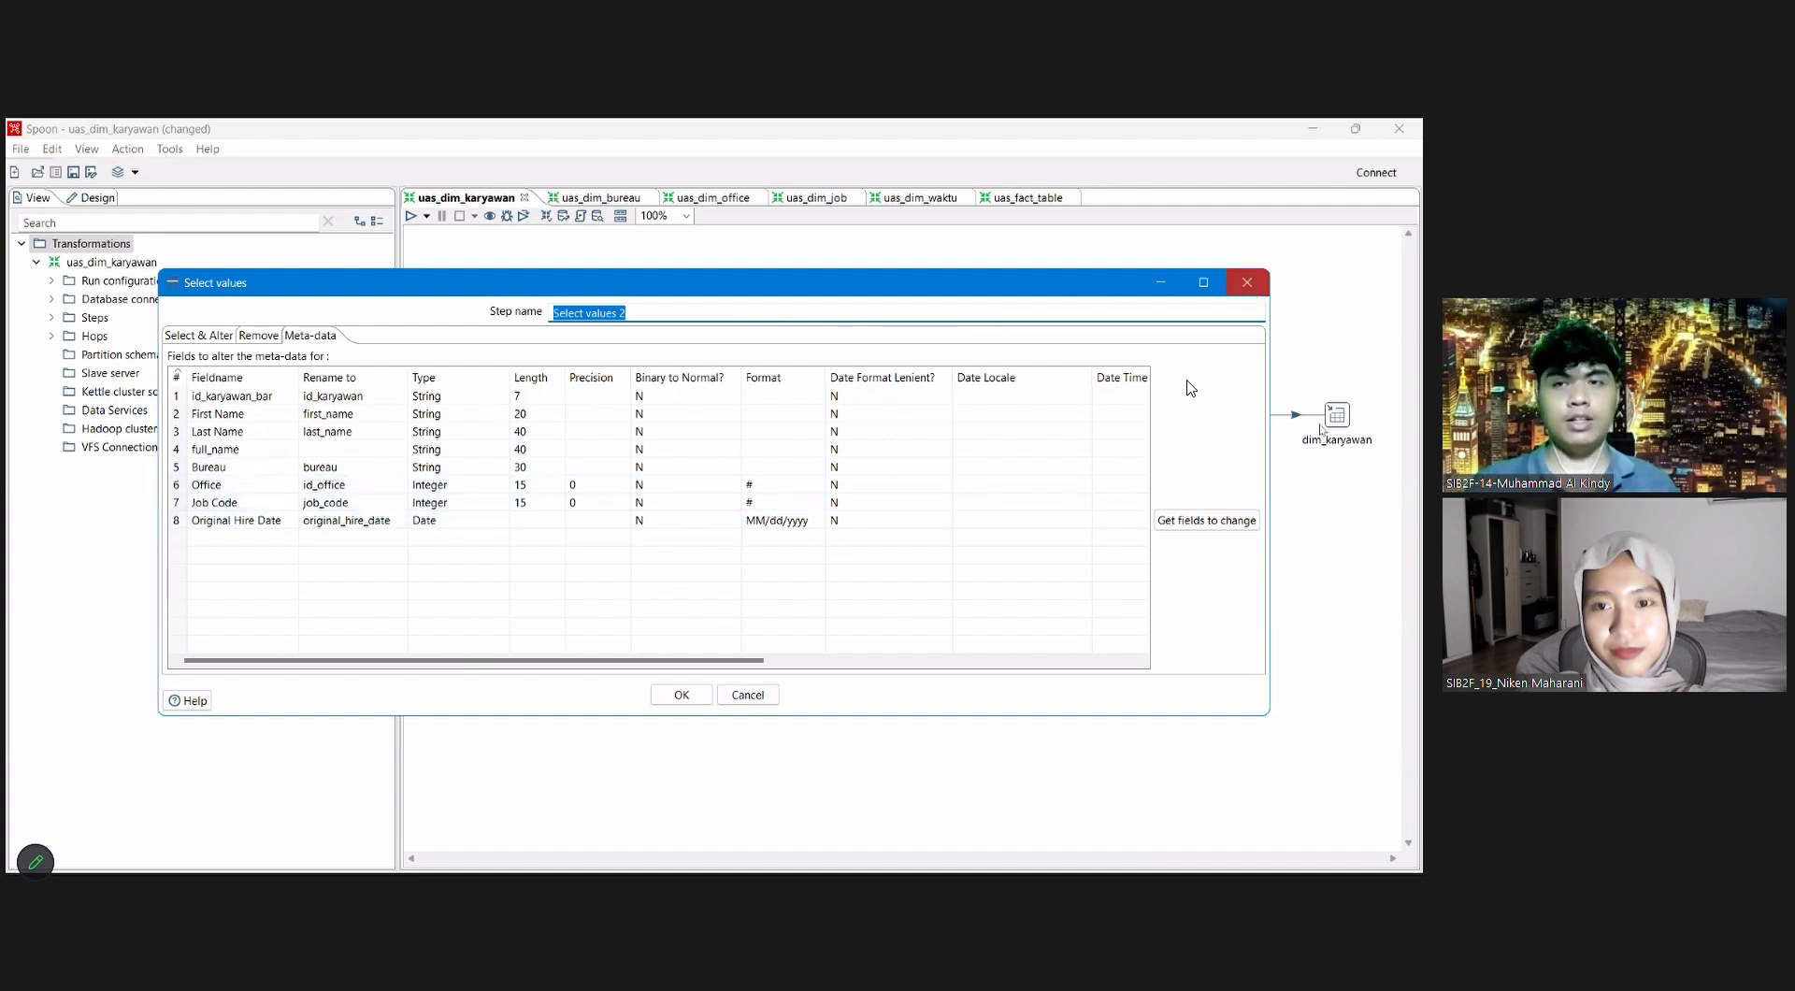
pyautogui.click(1247, 282)
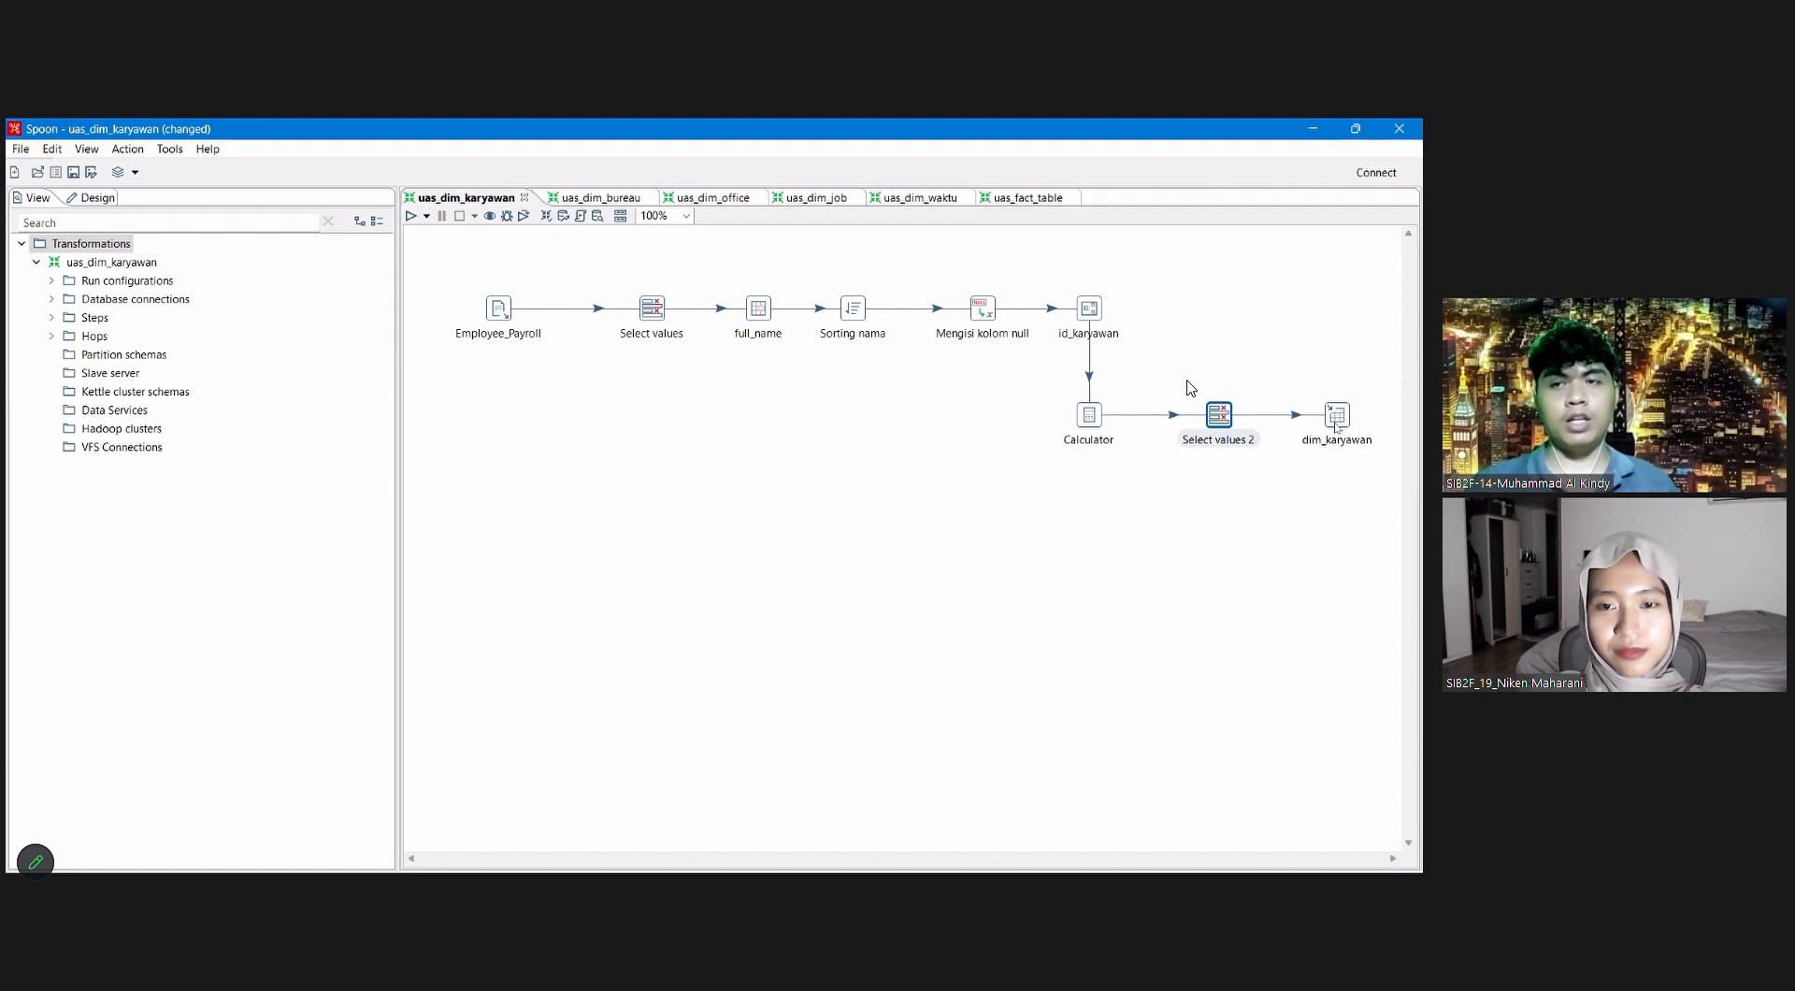
# Step: Quick-launch a preview of the dim_karyawan output step's rows, and stop the preview run
pyautogui.moveTo(1340, 422)
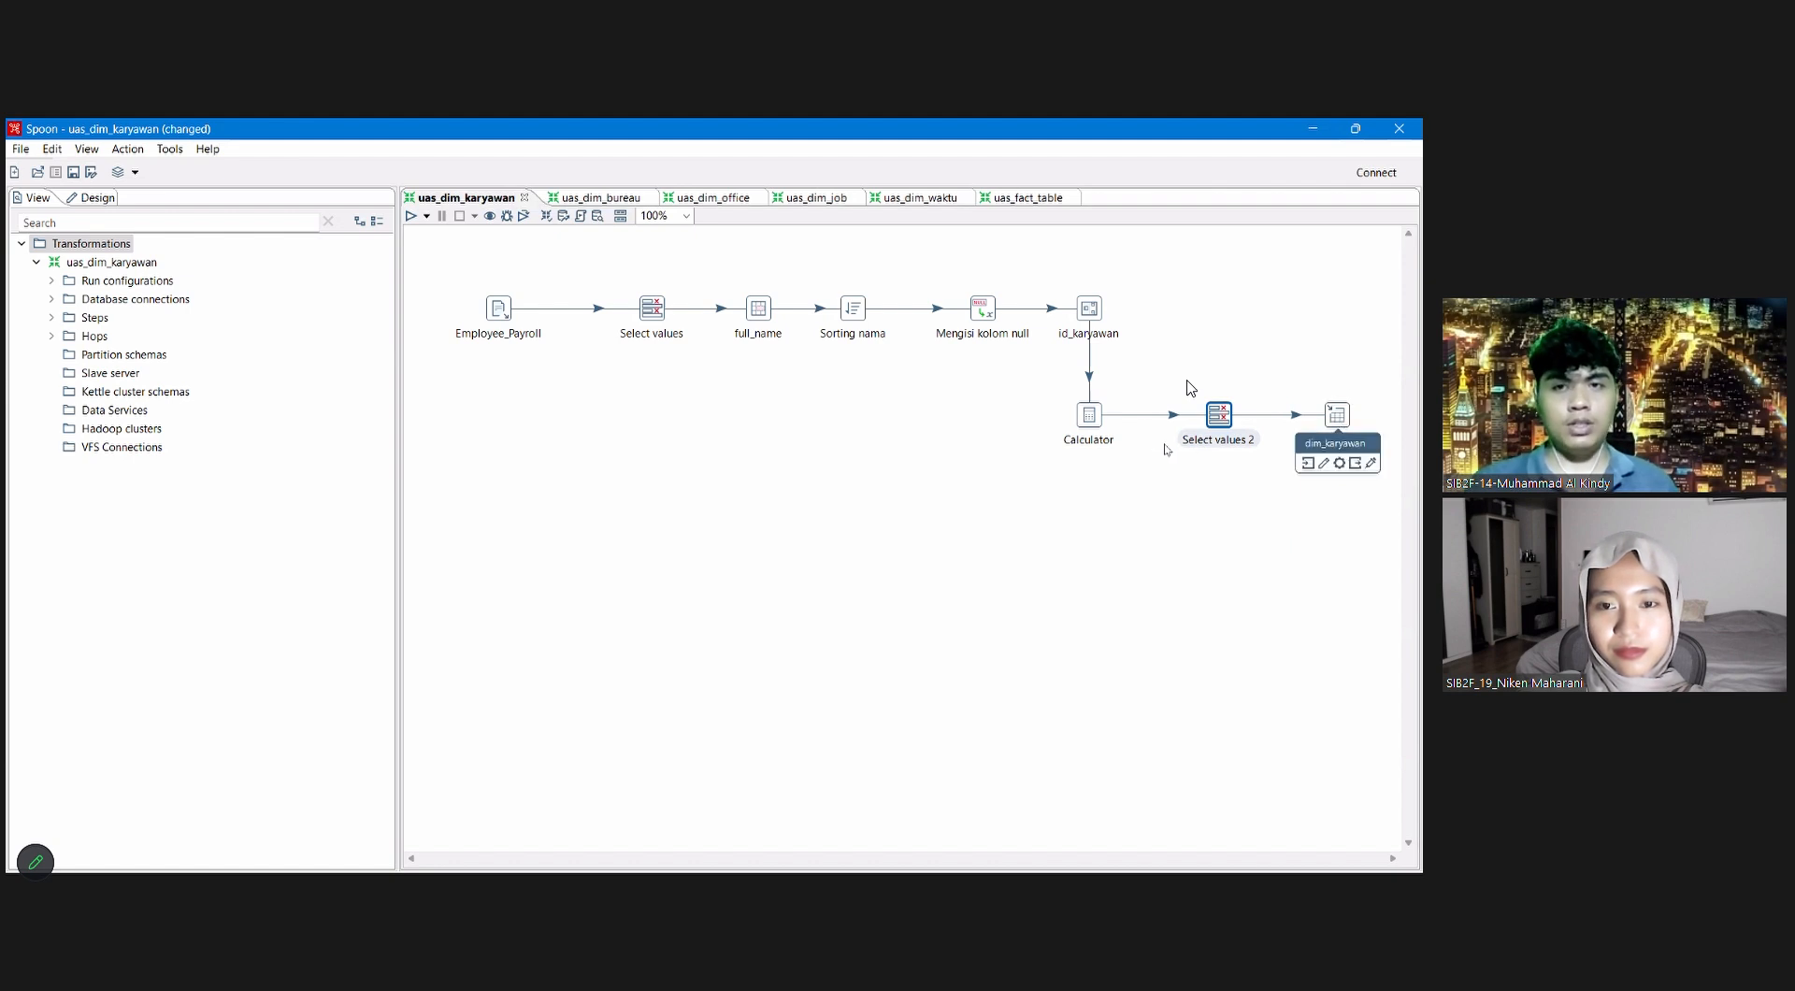
pyautogui.doubleClick(1338, 417)
pyautogui.click(1012, 255)
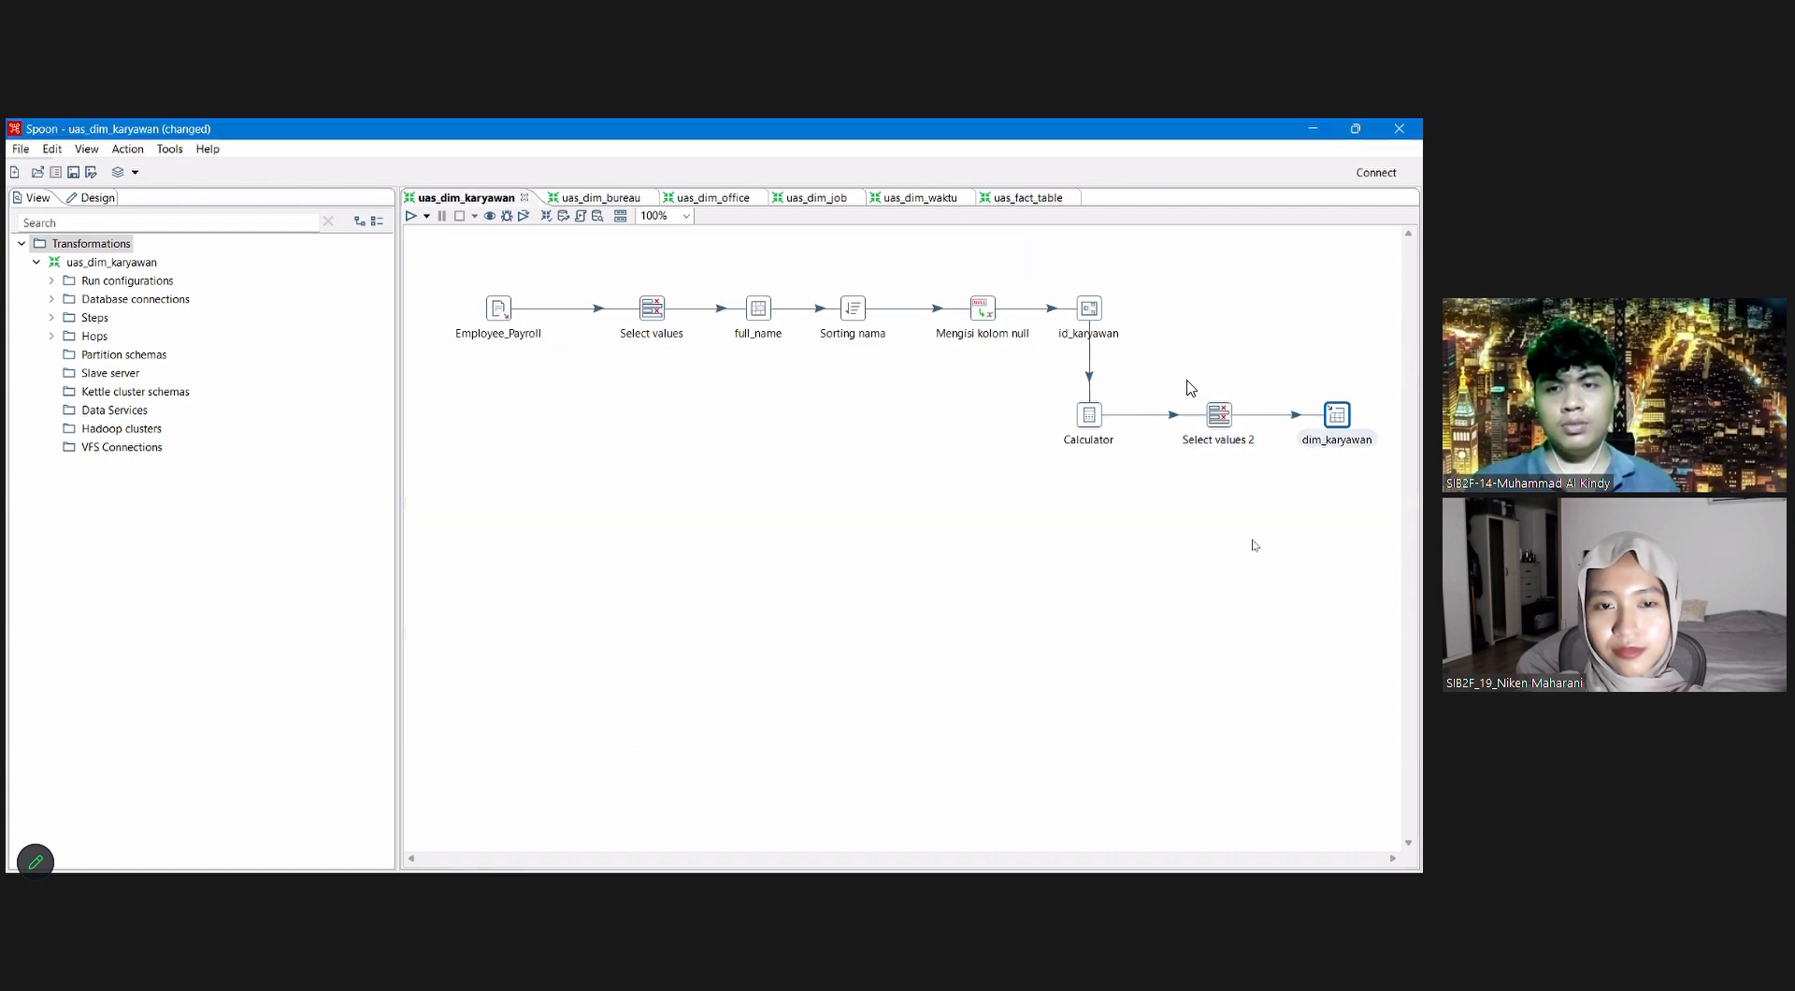
pyautogui.rightClick(1344, 417)
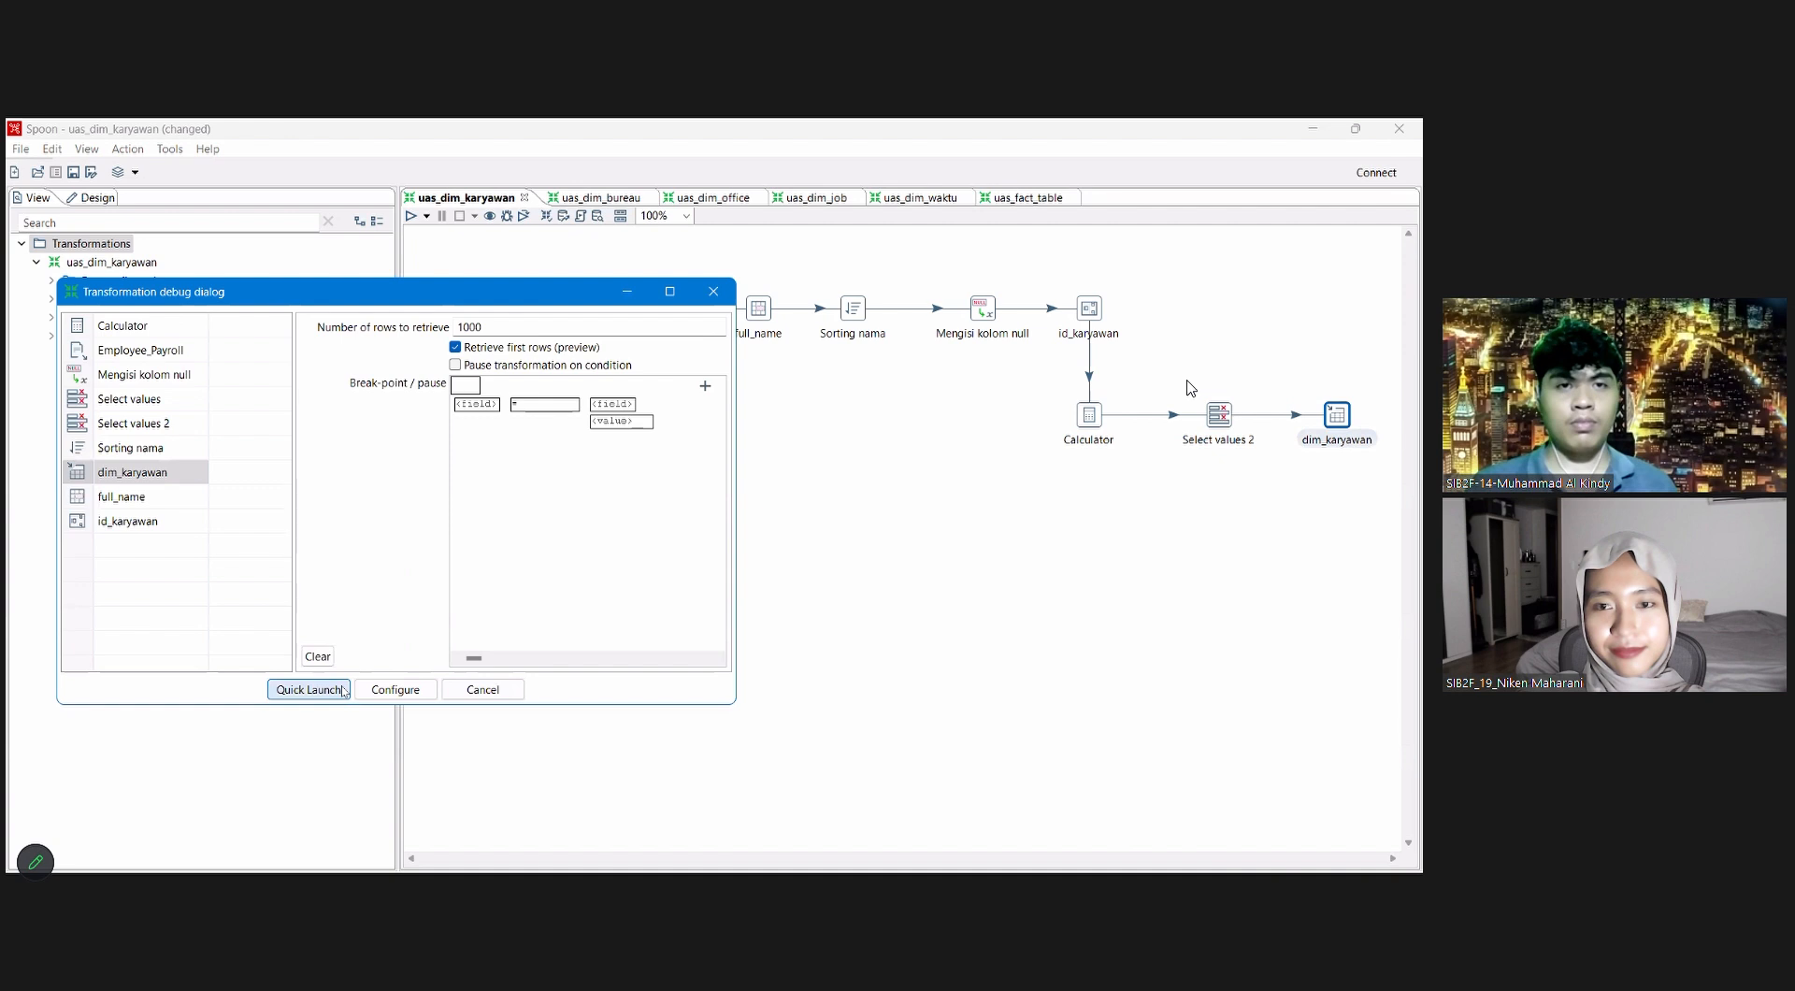
pyautogui.click(342, 692)
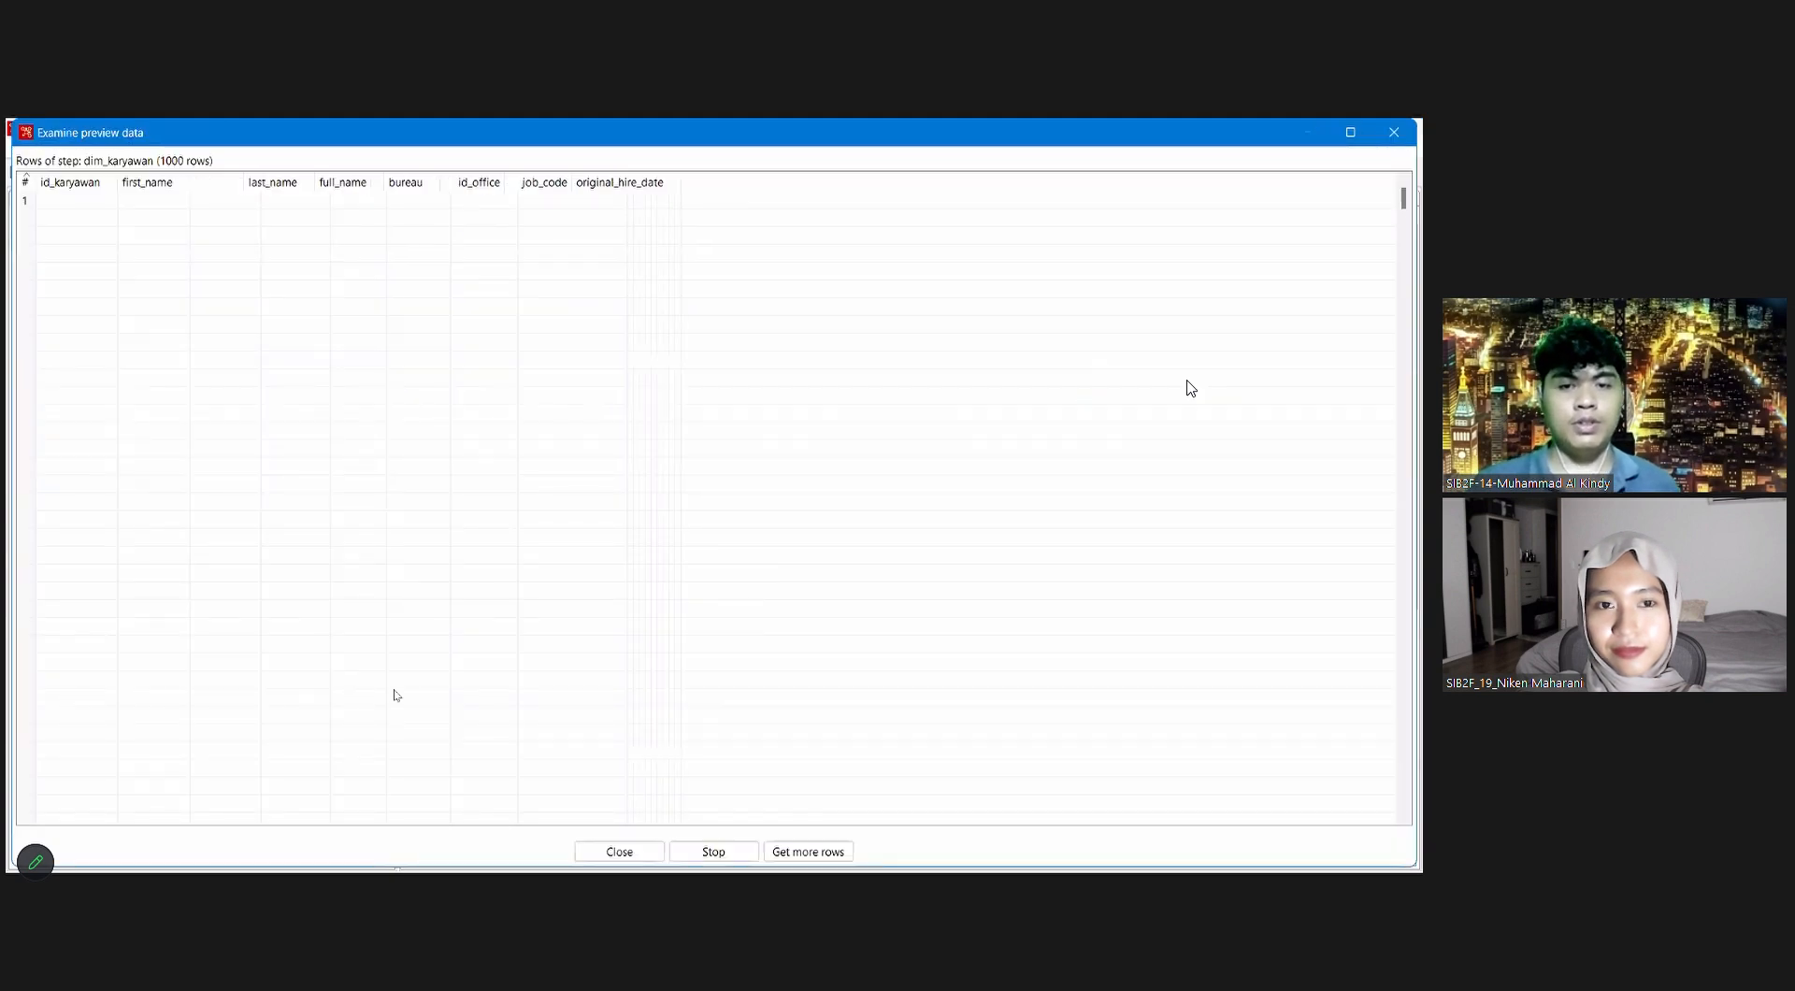
pyautogui.click(714, 853)
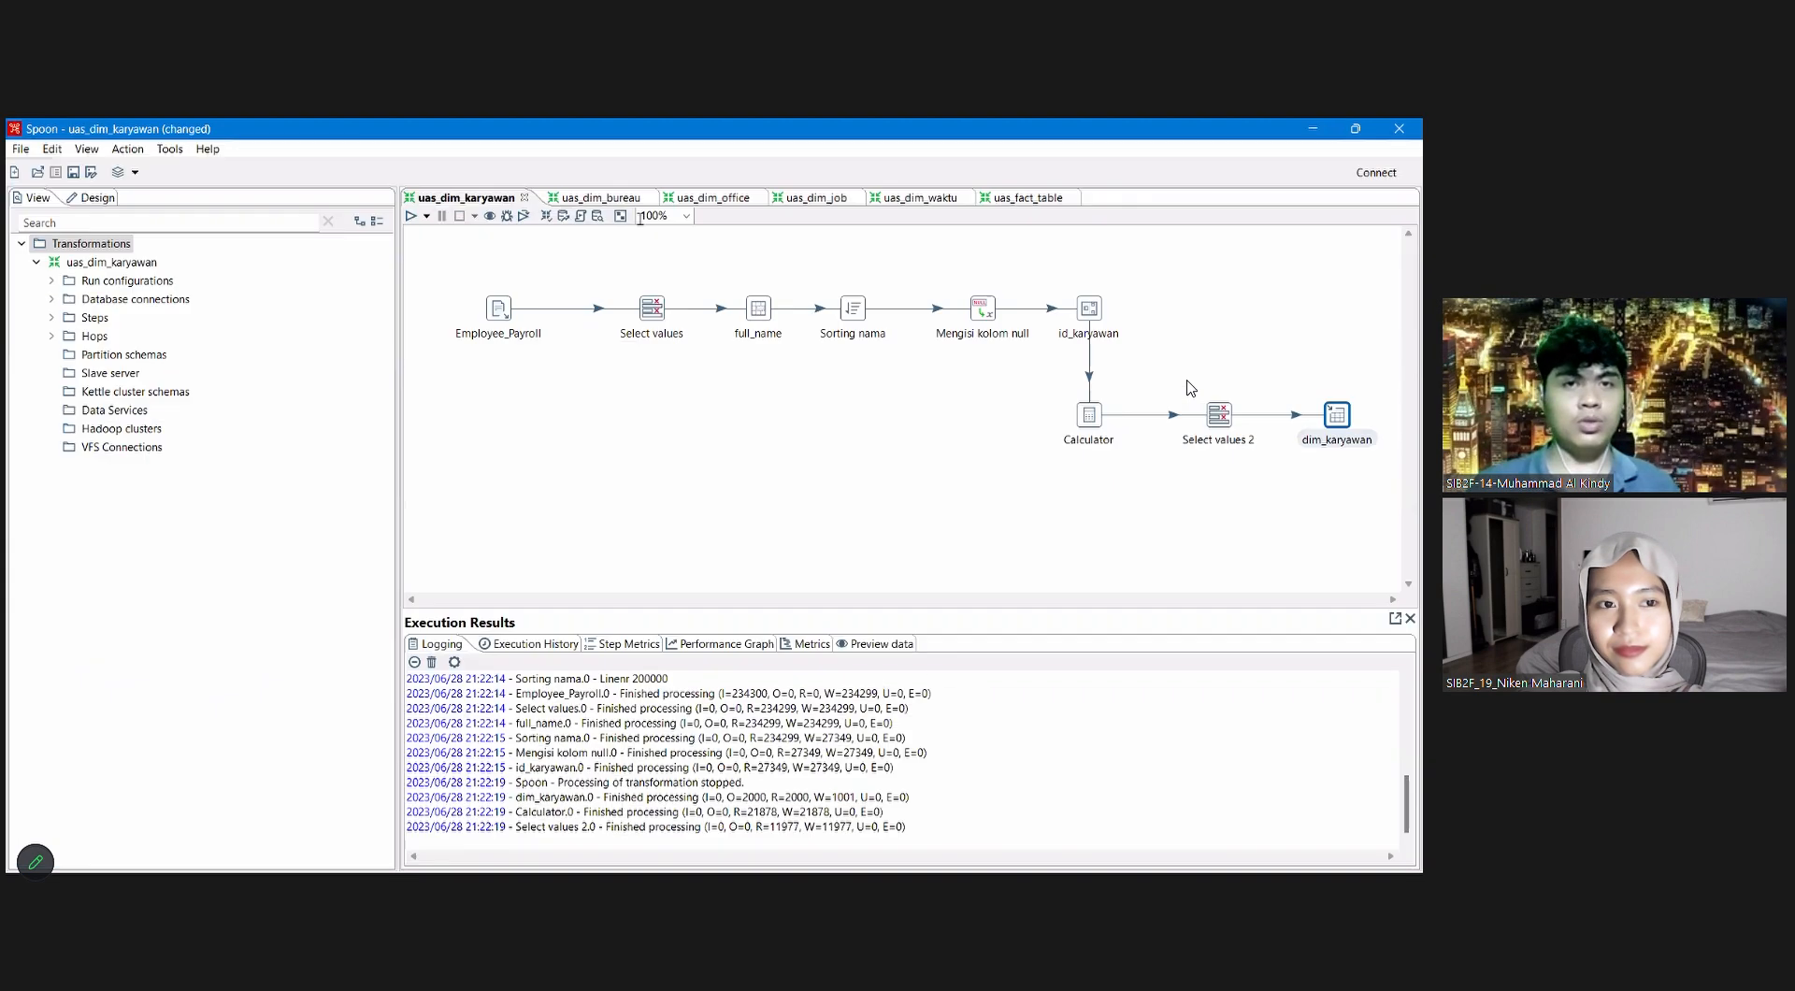
# Step: Switch to the uas_dim_bureau transformation and review the settings of its Select values and Sort rows steps
pyautogui.click(591, 198)
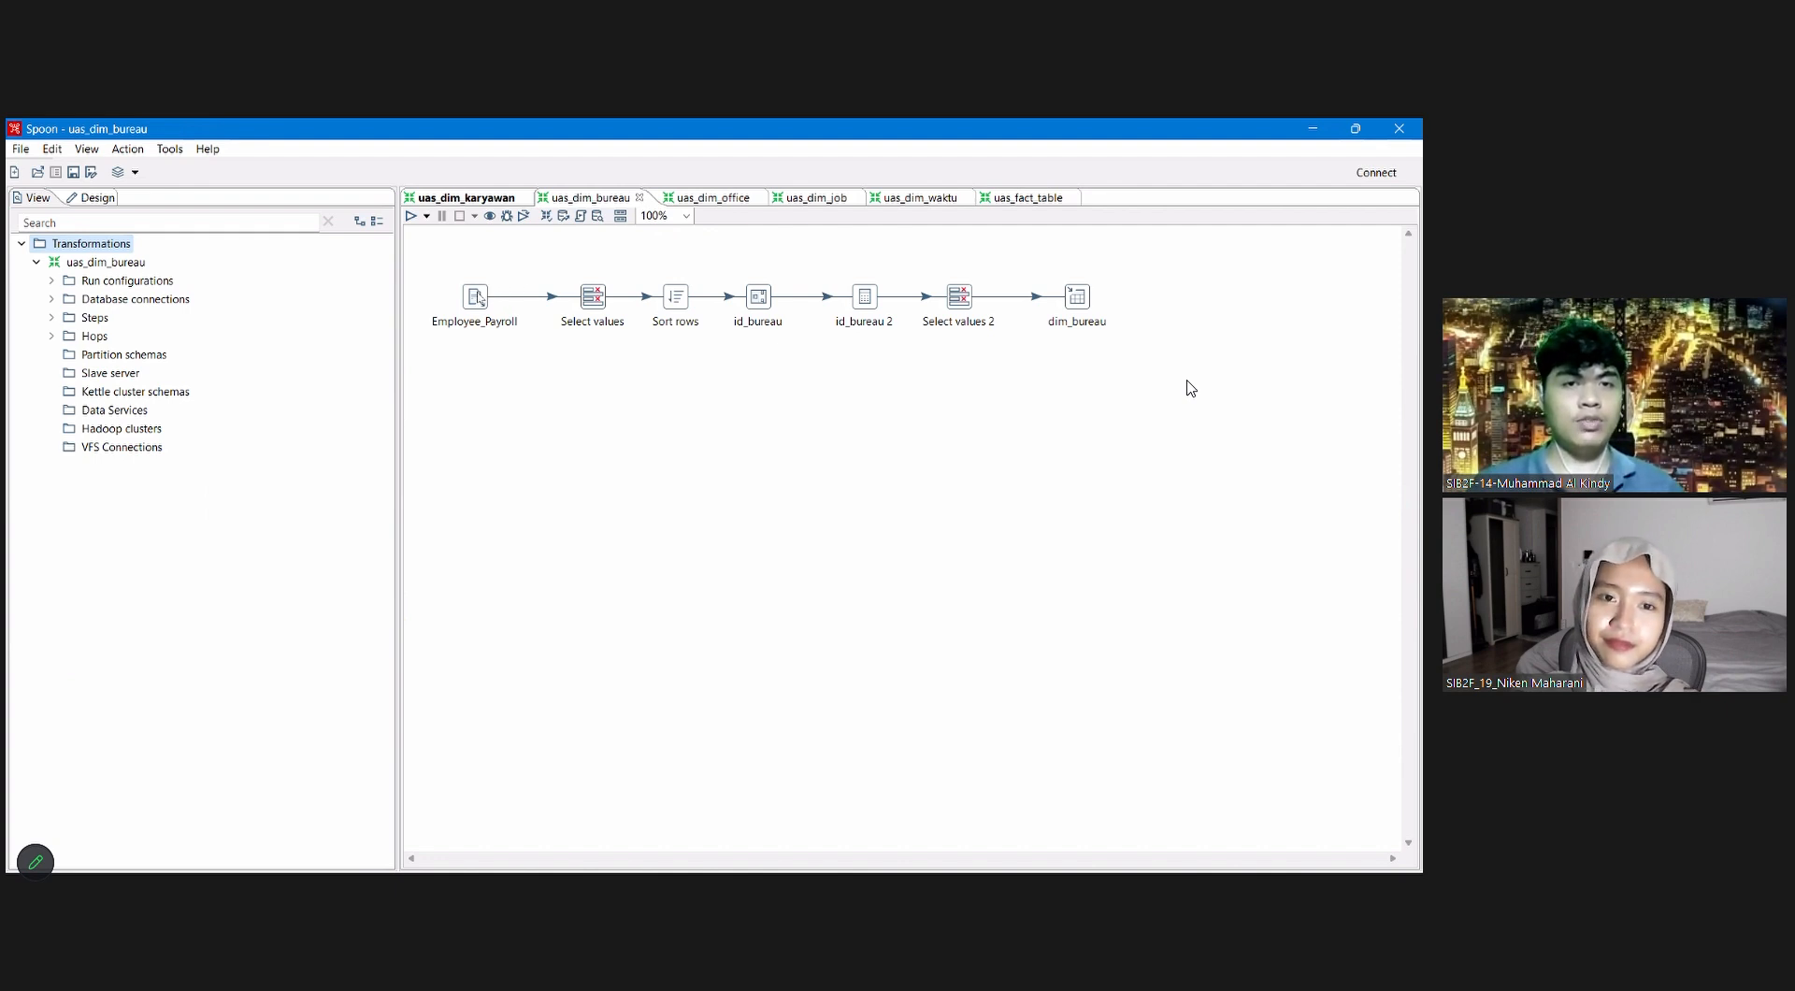
pyautogui.moveTo(477, 298)
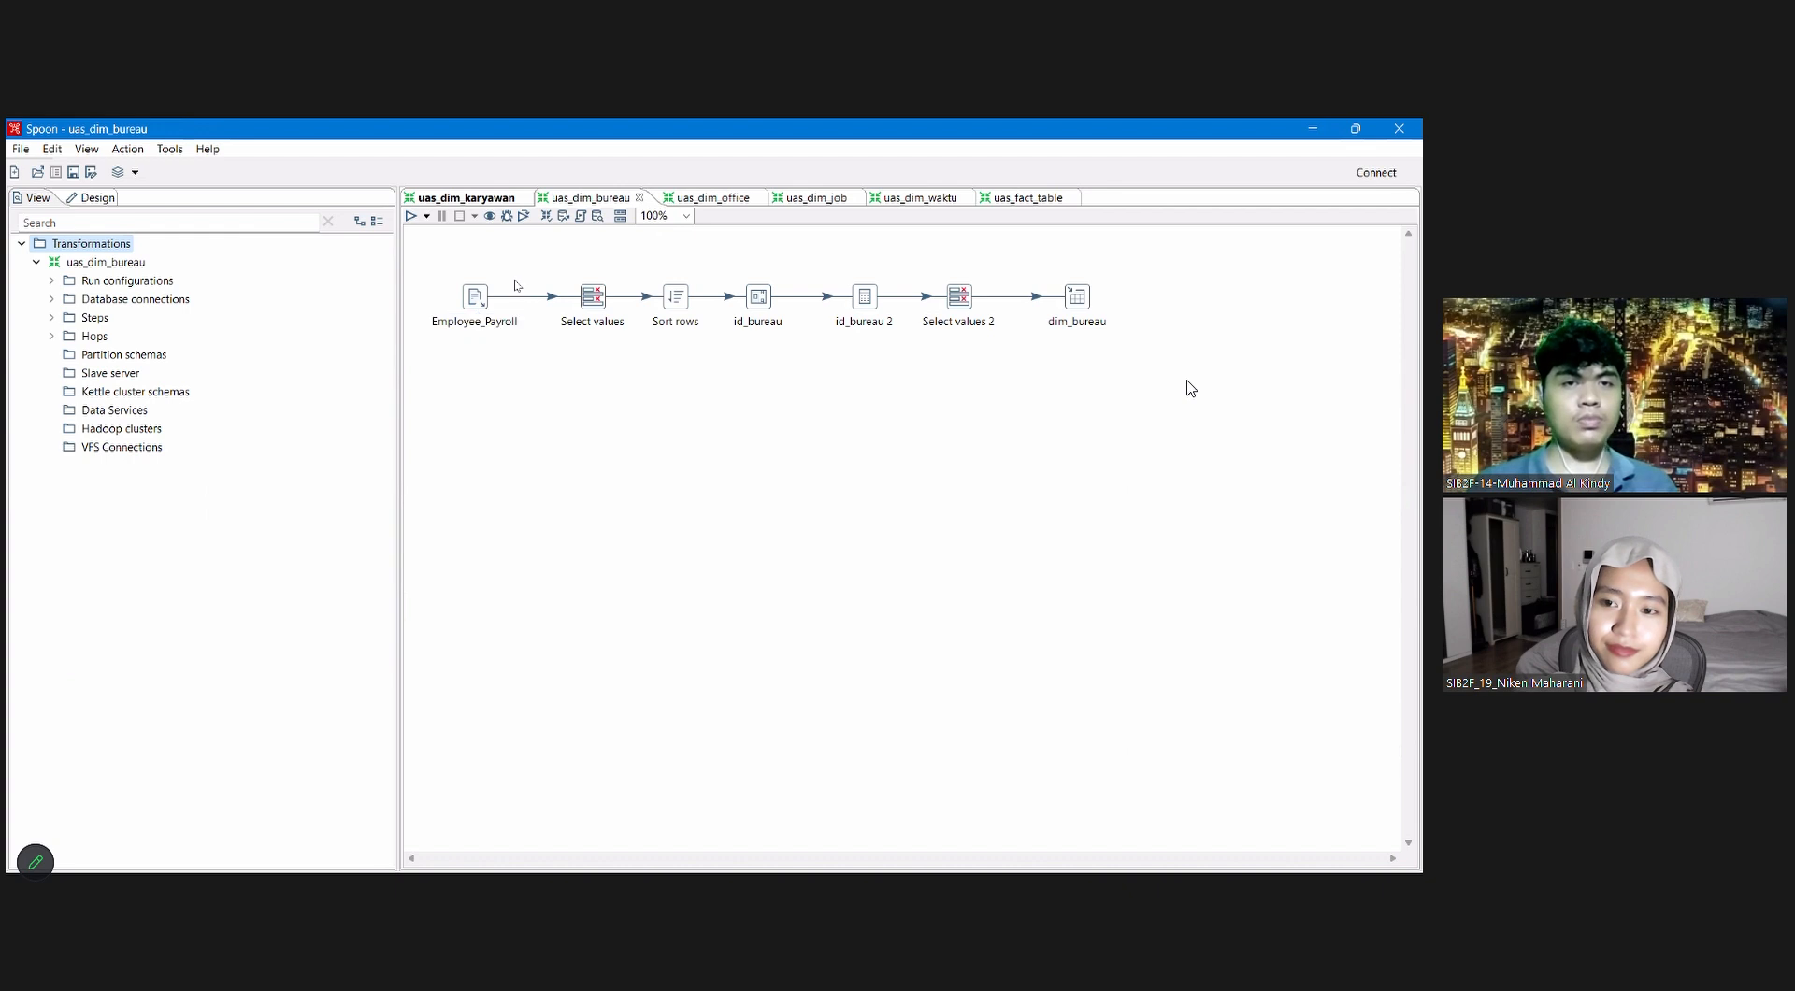
pyautogui.click(596, 297)
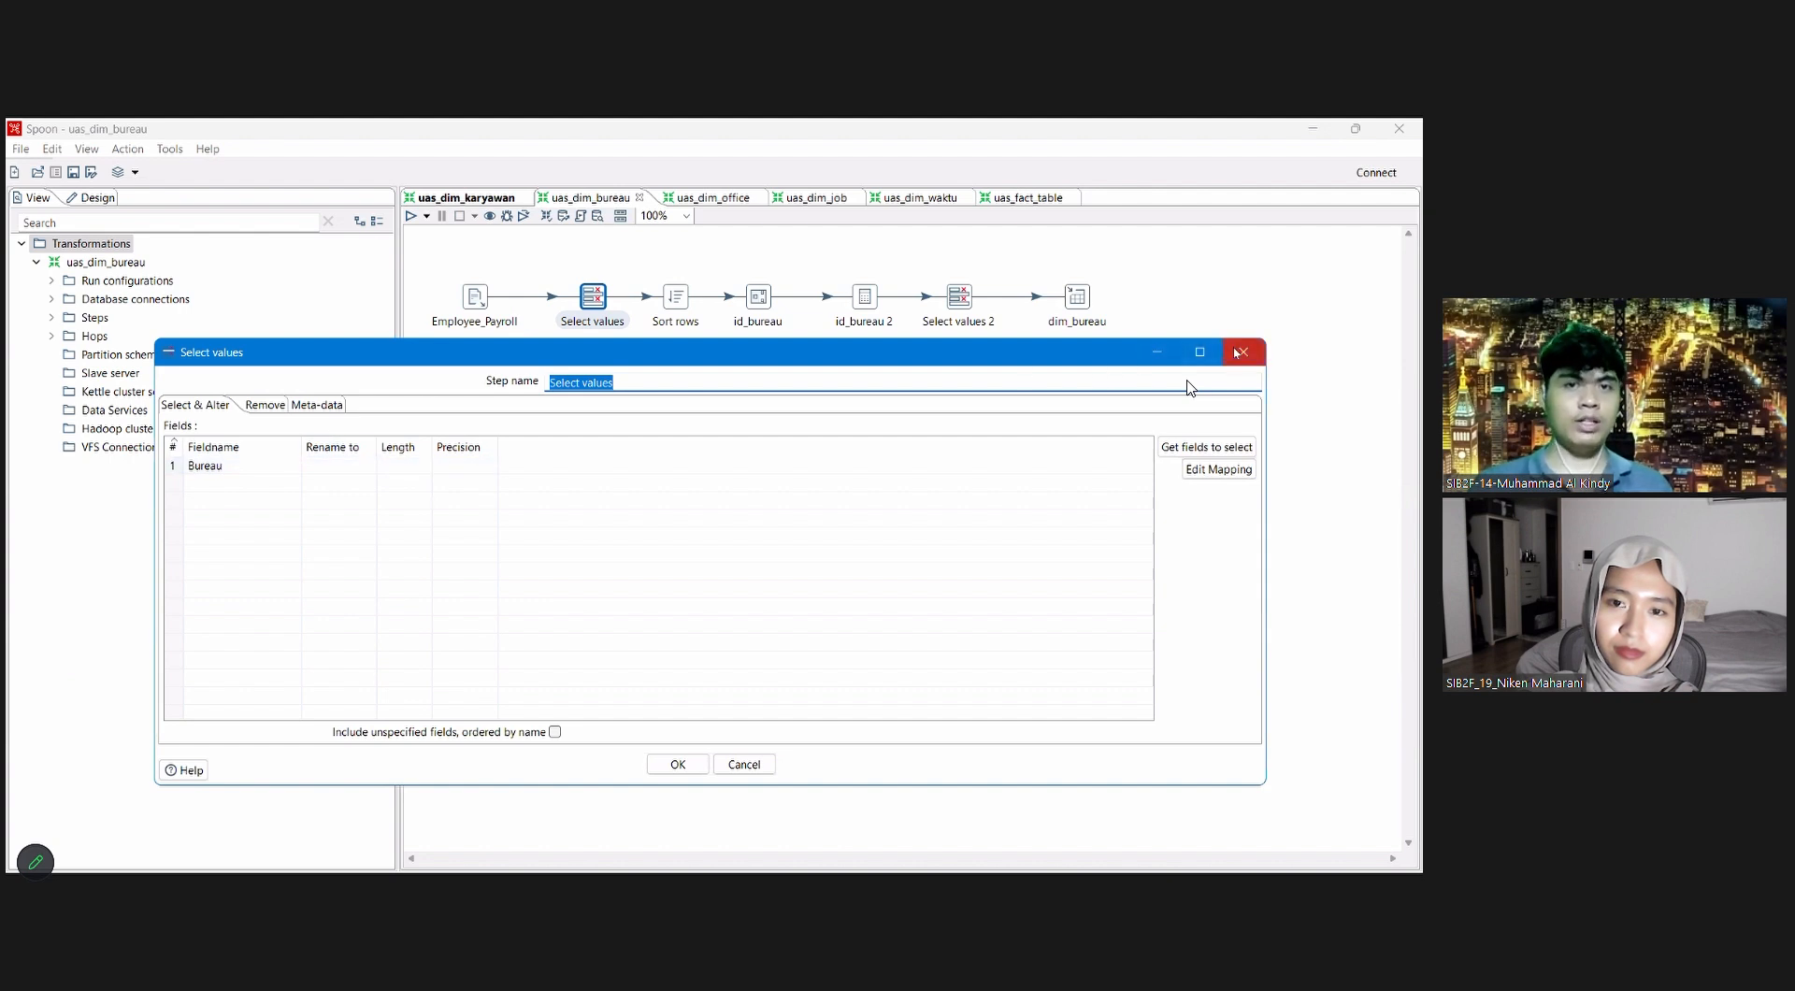
pyautogui.click(1240, 352)
pyautogui.doubleClick(675, 296)
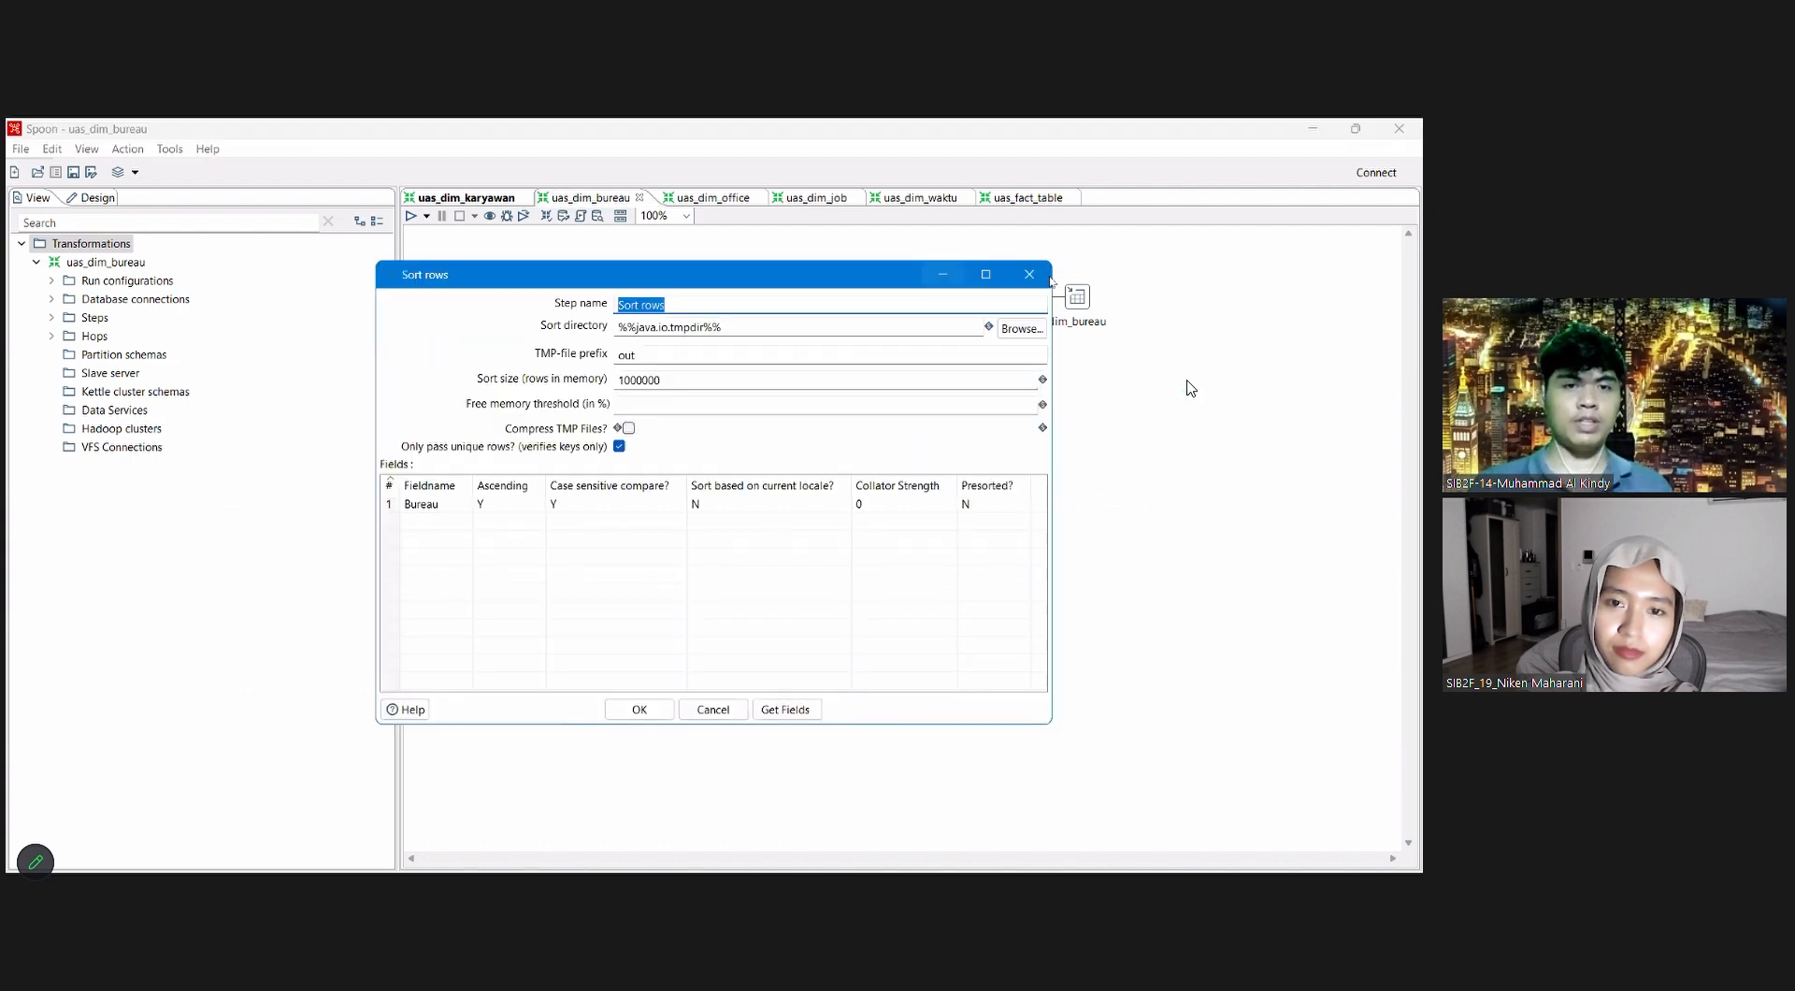
pyautogui.click(1029, 274)
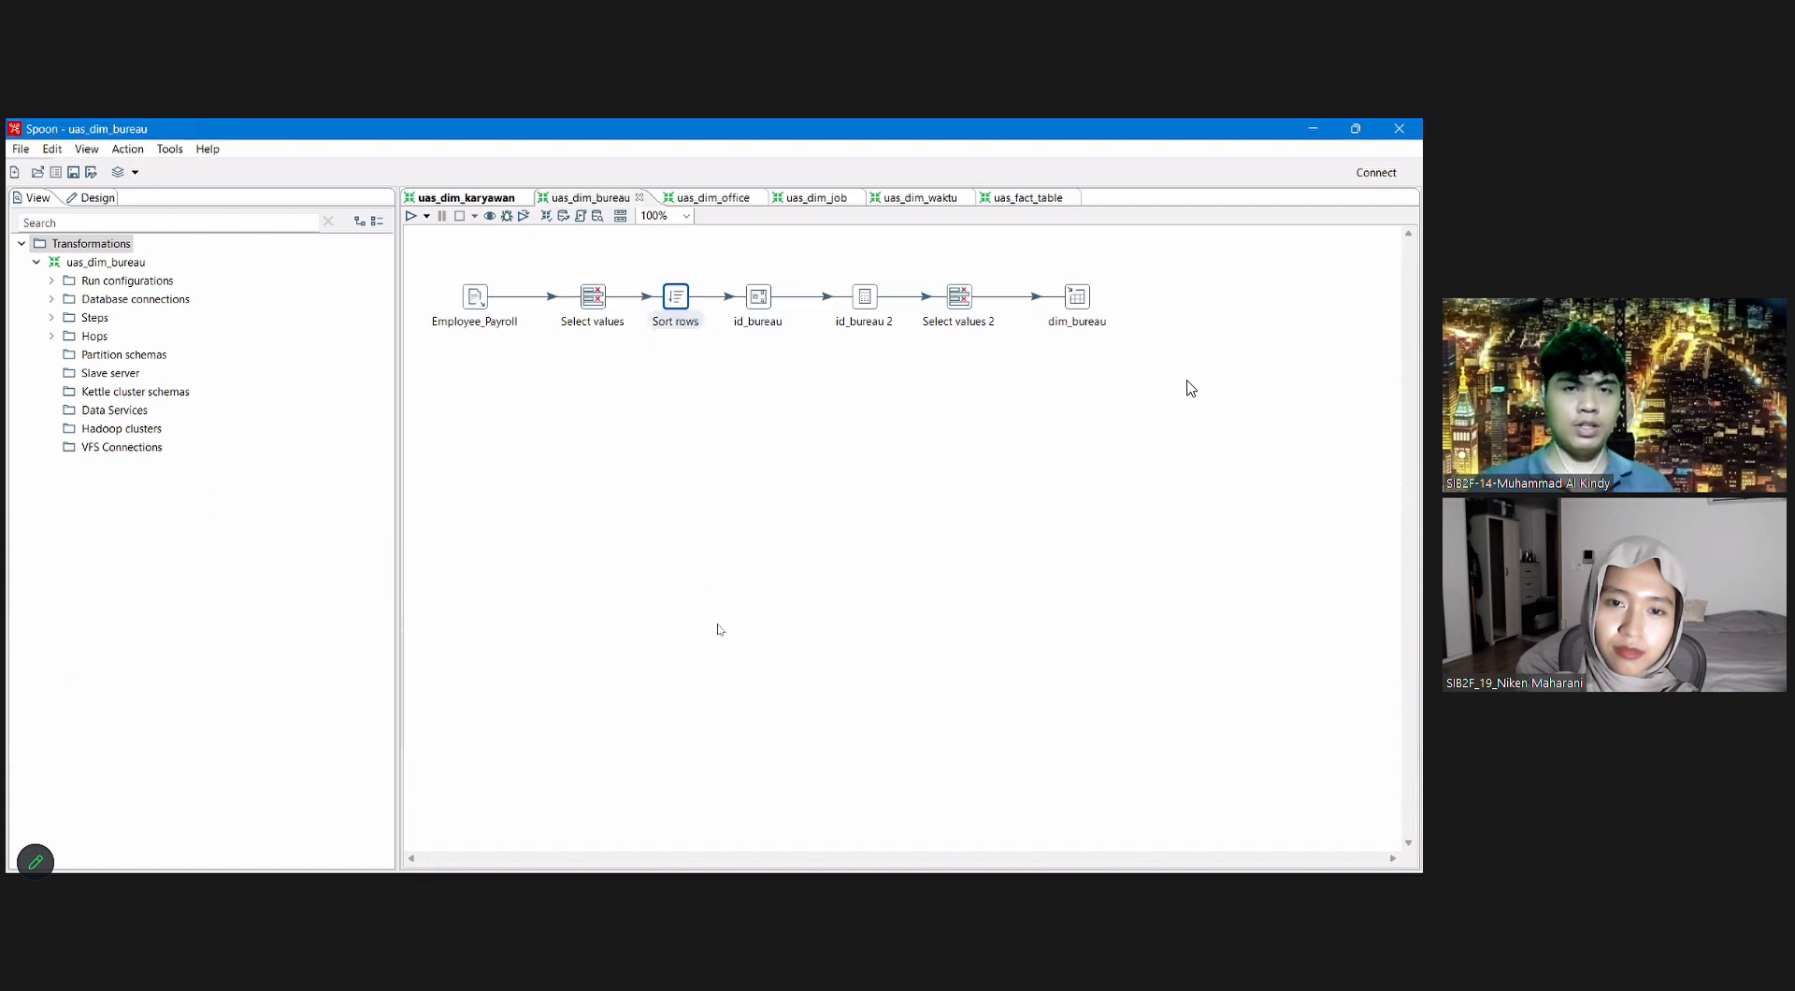
# Step: Quick-launch a preview of the Sort rows step's output in uas_dim_bureau and close the preview
pyautogui.rightClick(675, 296)
pyautogui.click(715, 655)
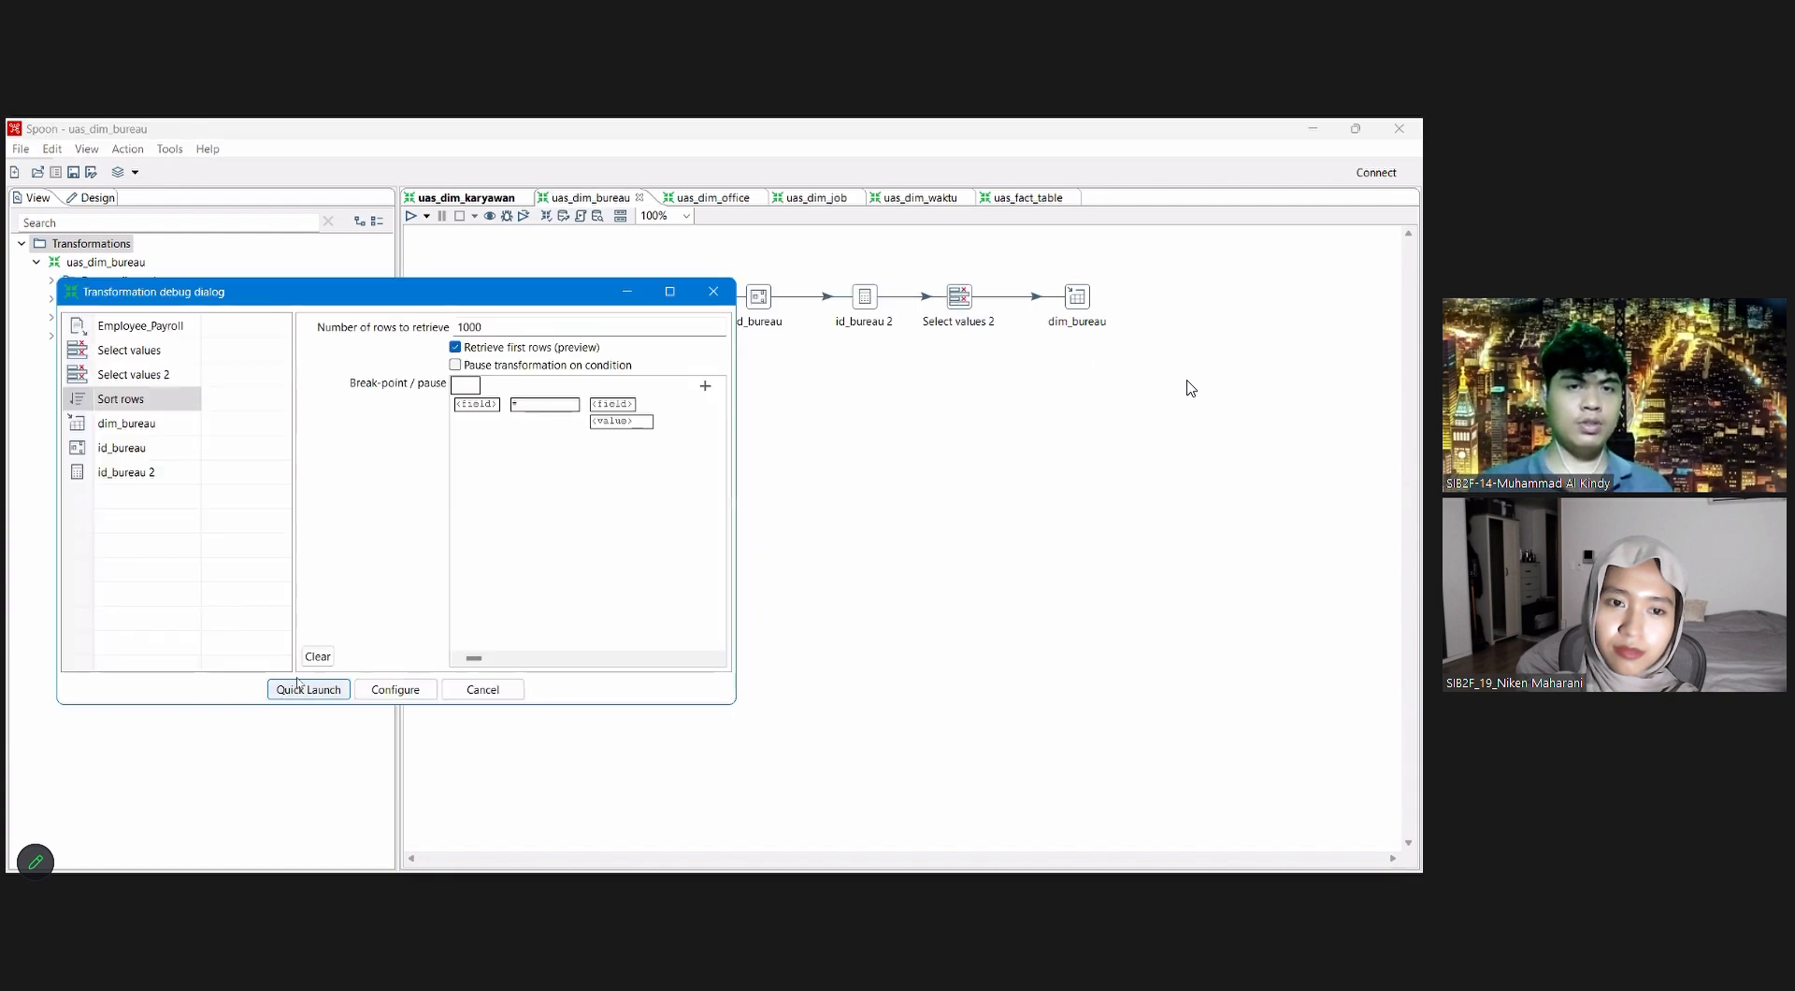
pyautogui.click(300, 687)
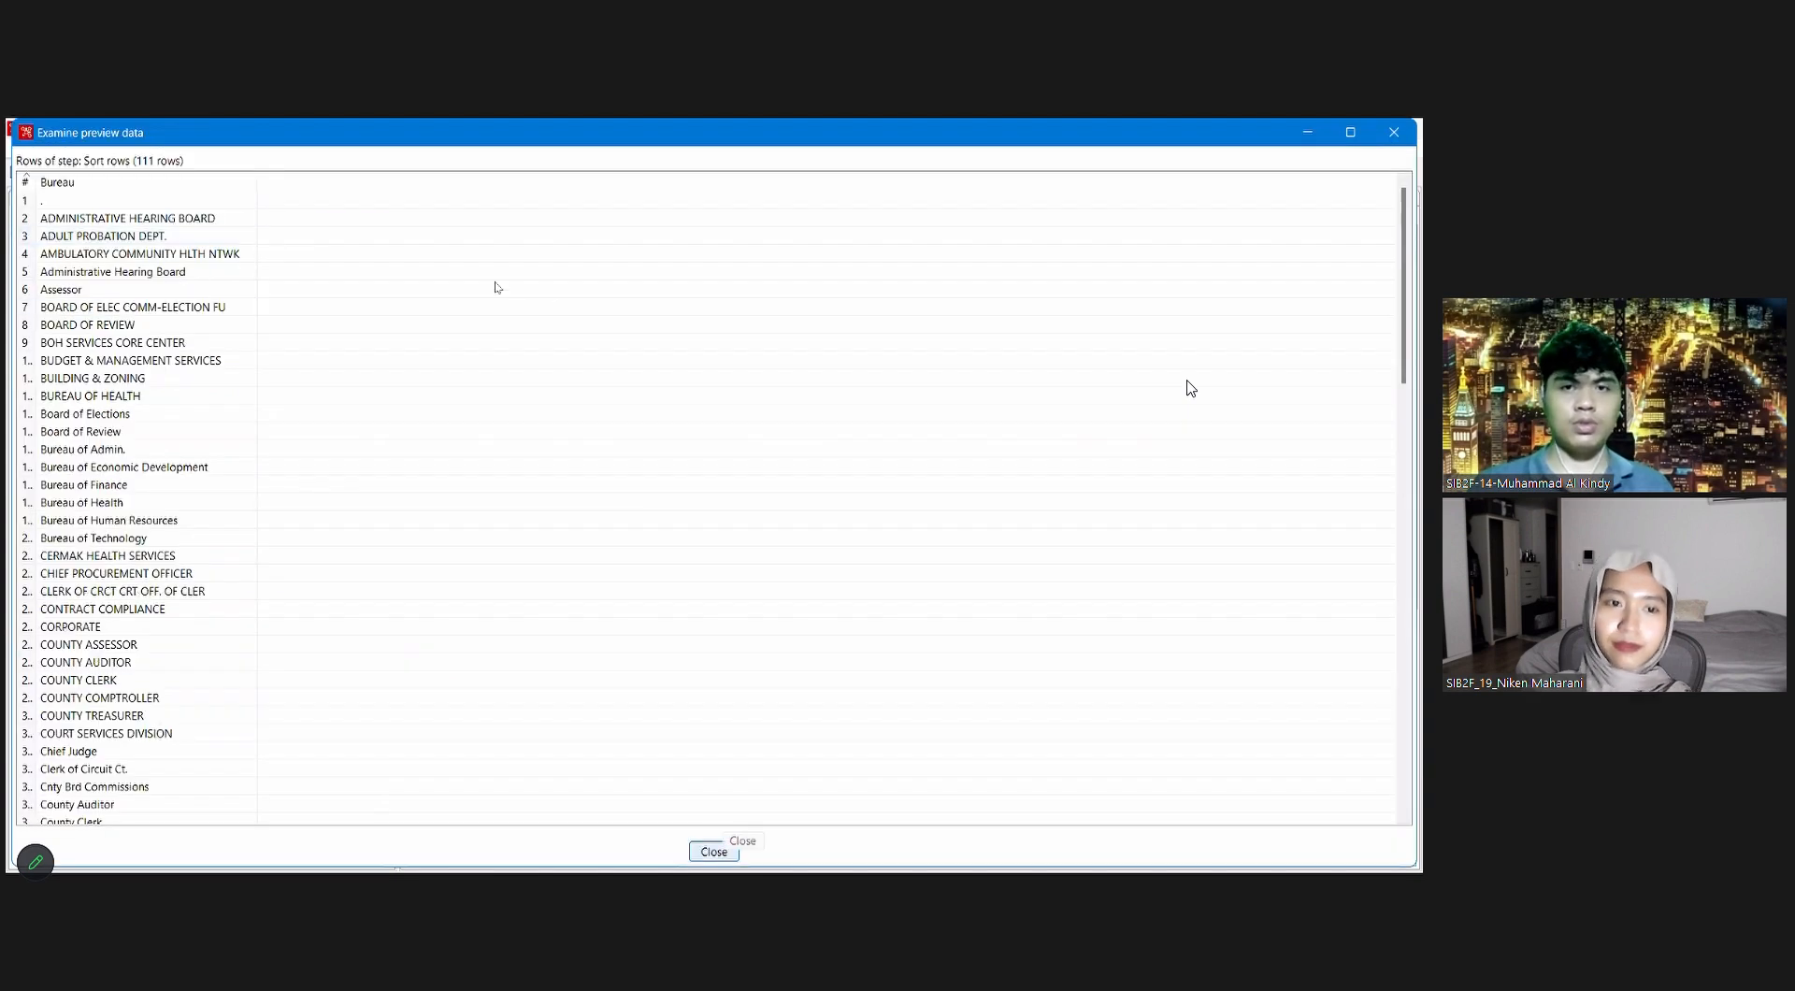
pyautogui.click(714, 852)
pyautogui.click(274, 252)
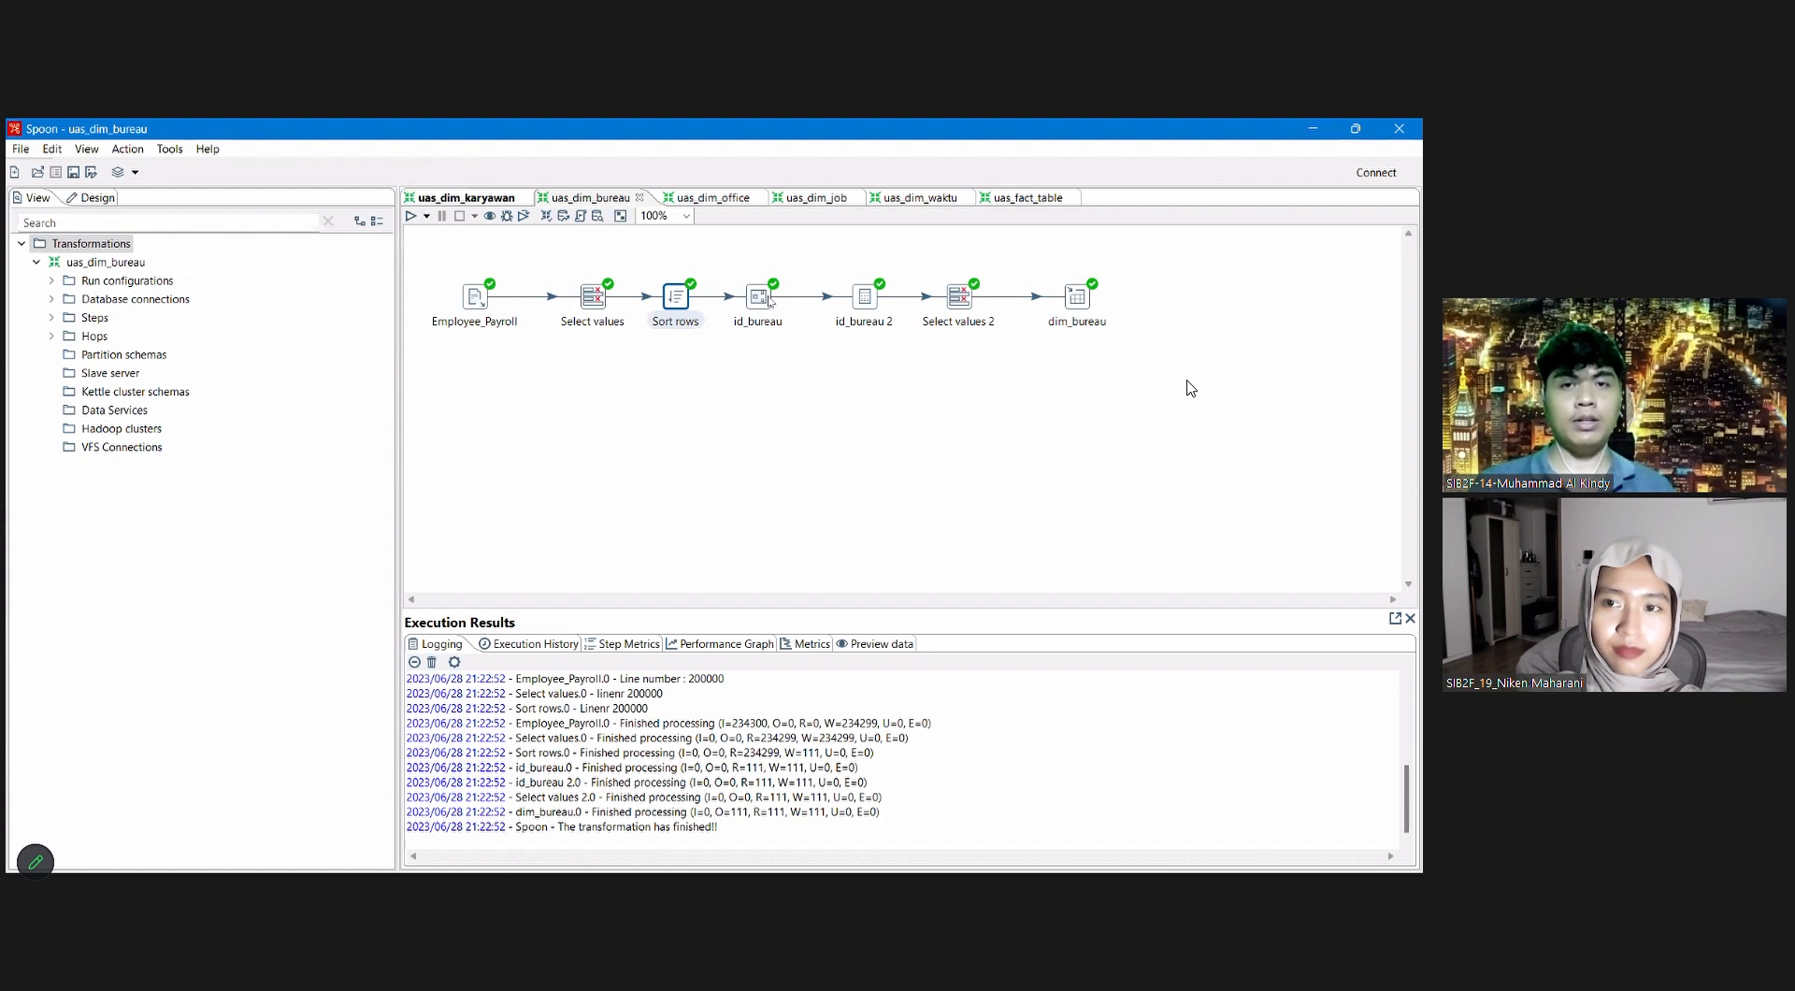
# Step: Review the id_bureau 2 calculation fields and the Select values 2 metadata in uas_dim_bureau
pyautogui.moveTo(768, 299)
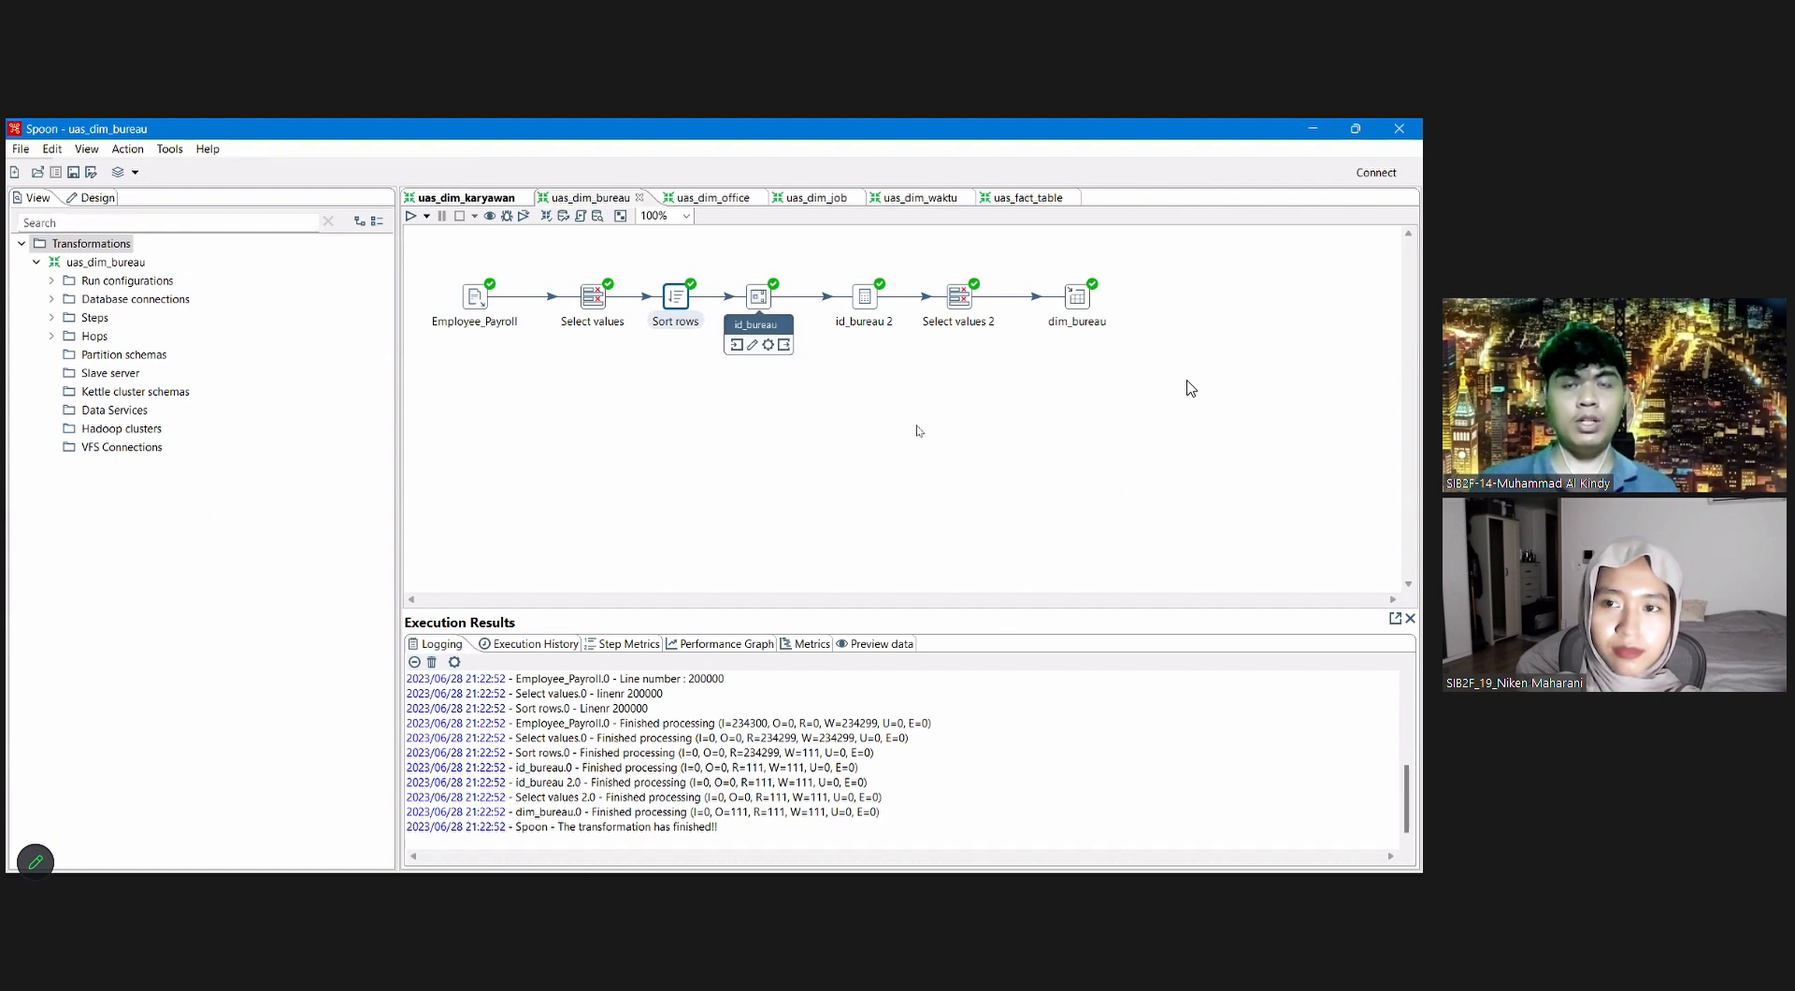
pyautogui.doubleClick(865, 298)
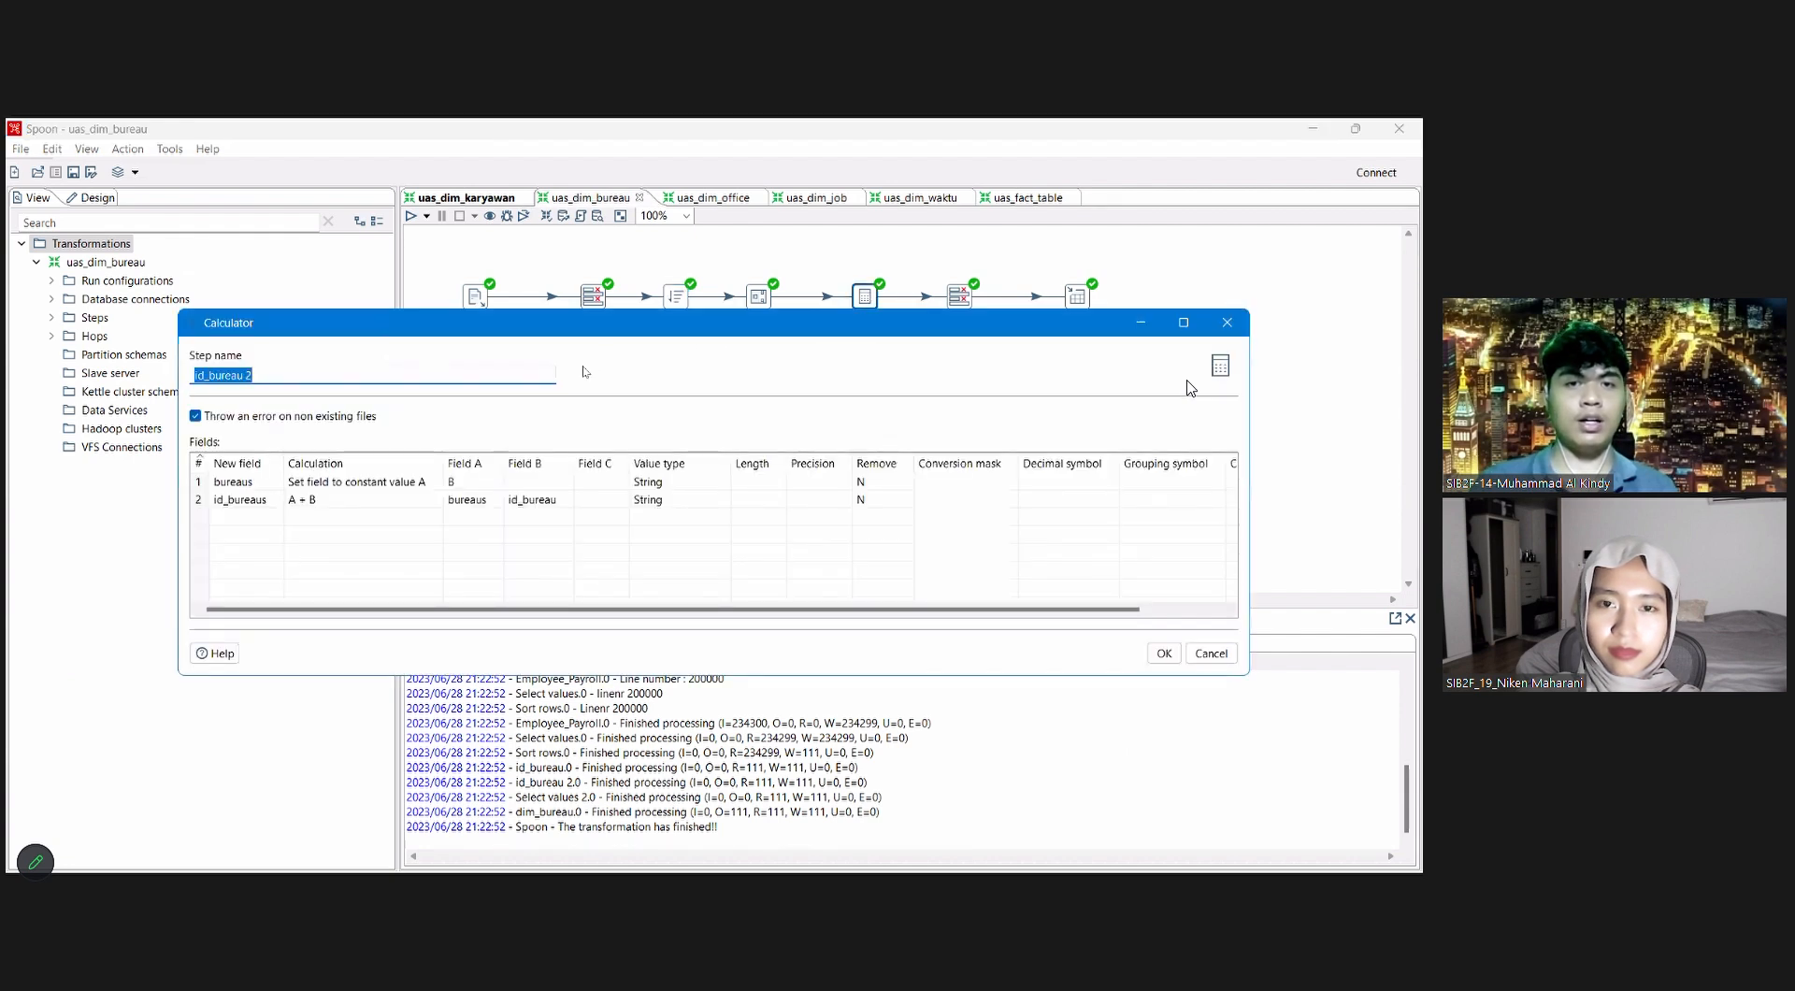
pyautogui.press('Escape')
pyautogui.doubleClick(959, 297)
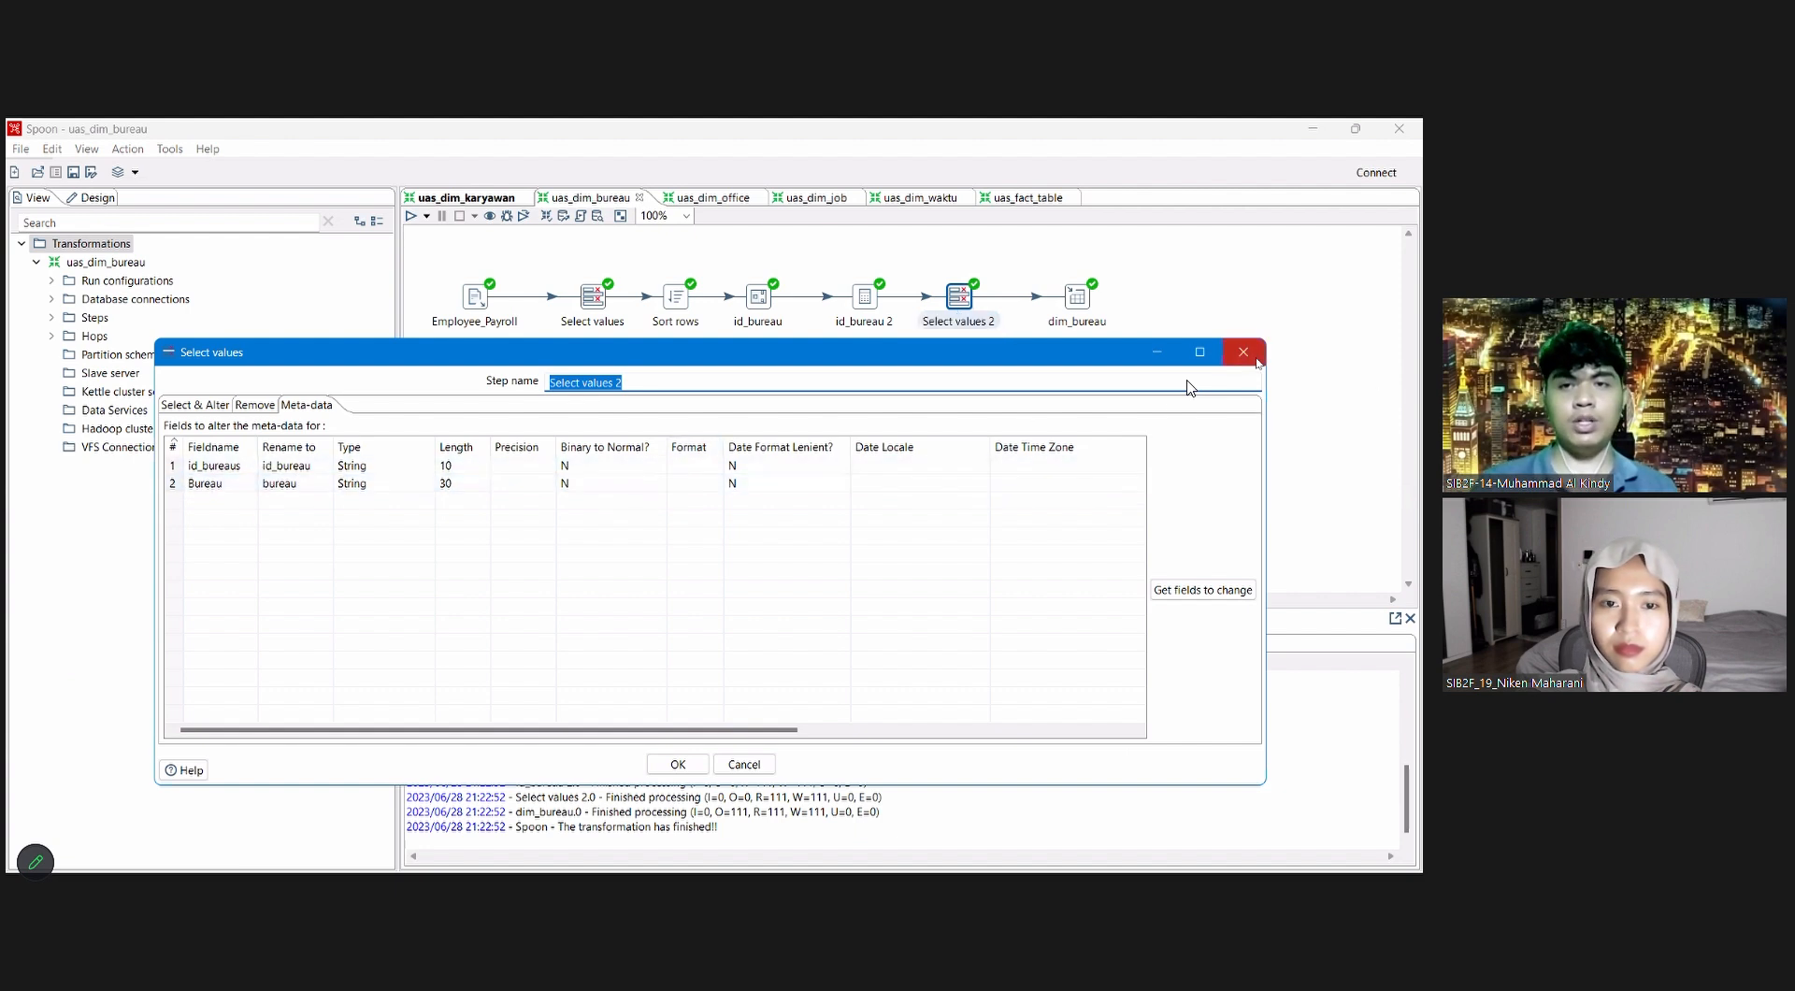
pyautogui.click(1257, 362)
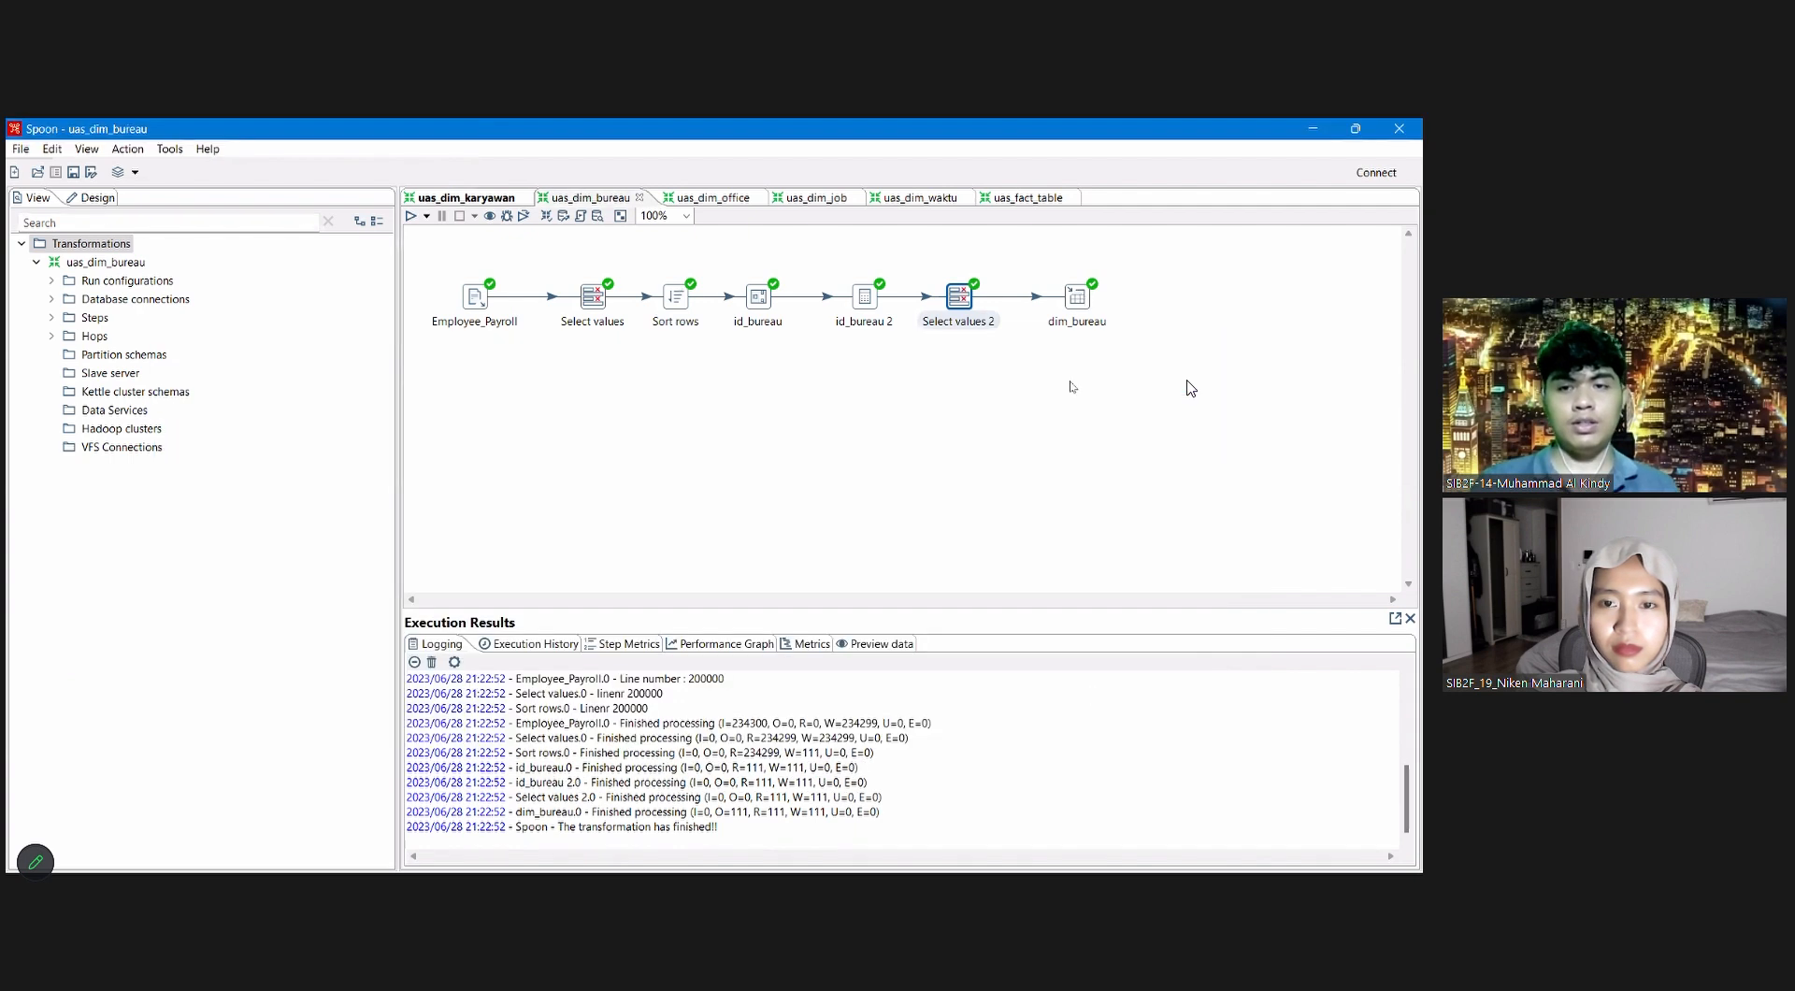
# Step: Quick-launch a preview of the dim_bureau output step's rows and close the preview dialogs
pyautogui.rightClick(1078, 297)
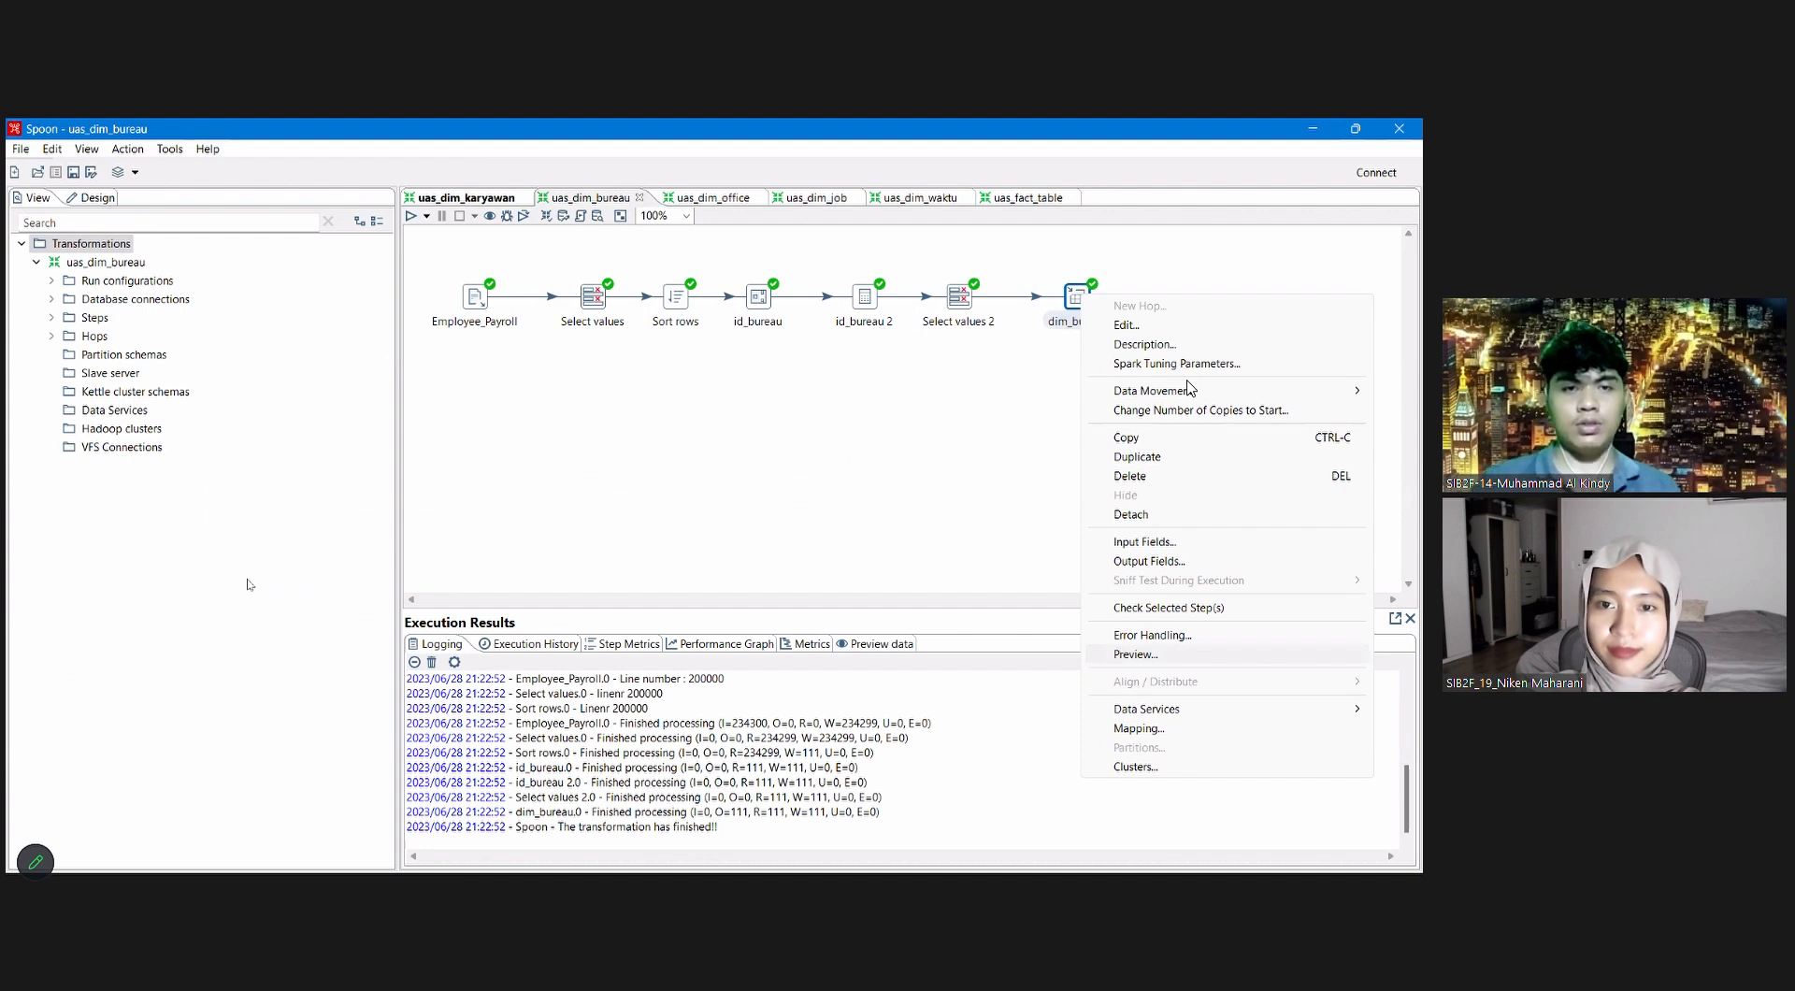
pyautogui.click(309, 688)
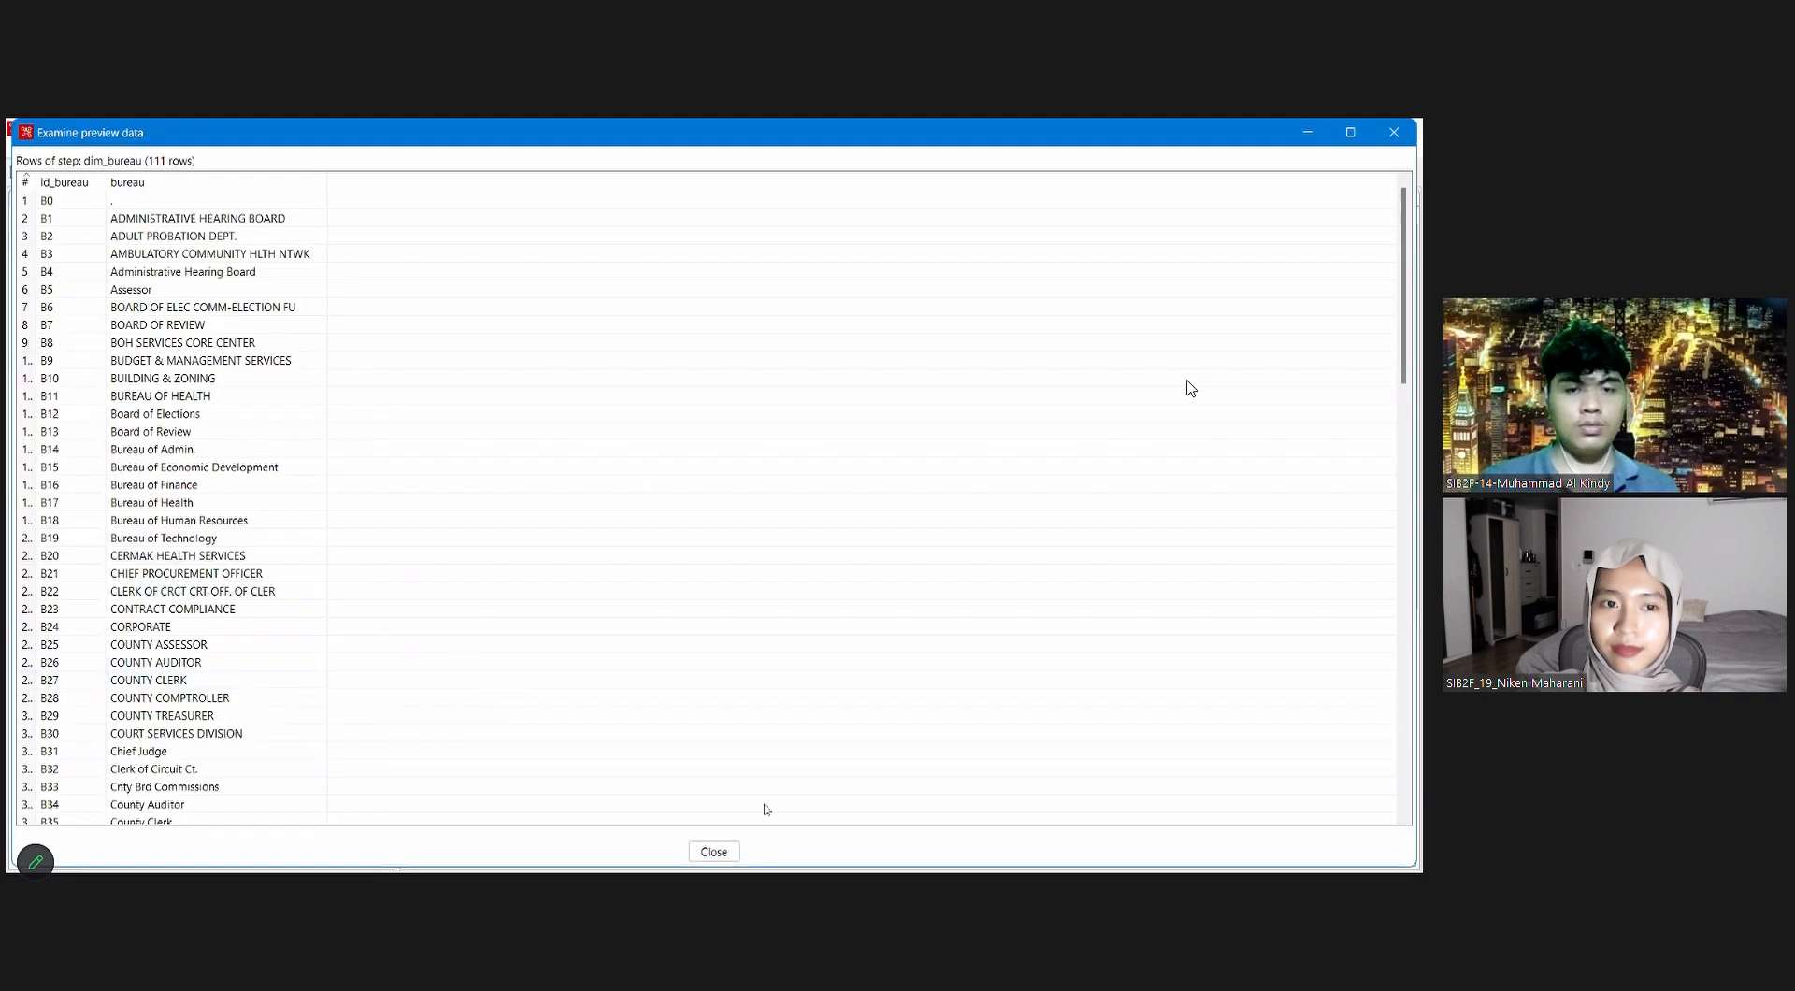
pyautogui.click(713, 850)
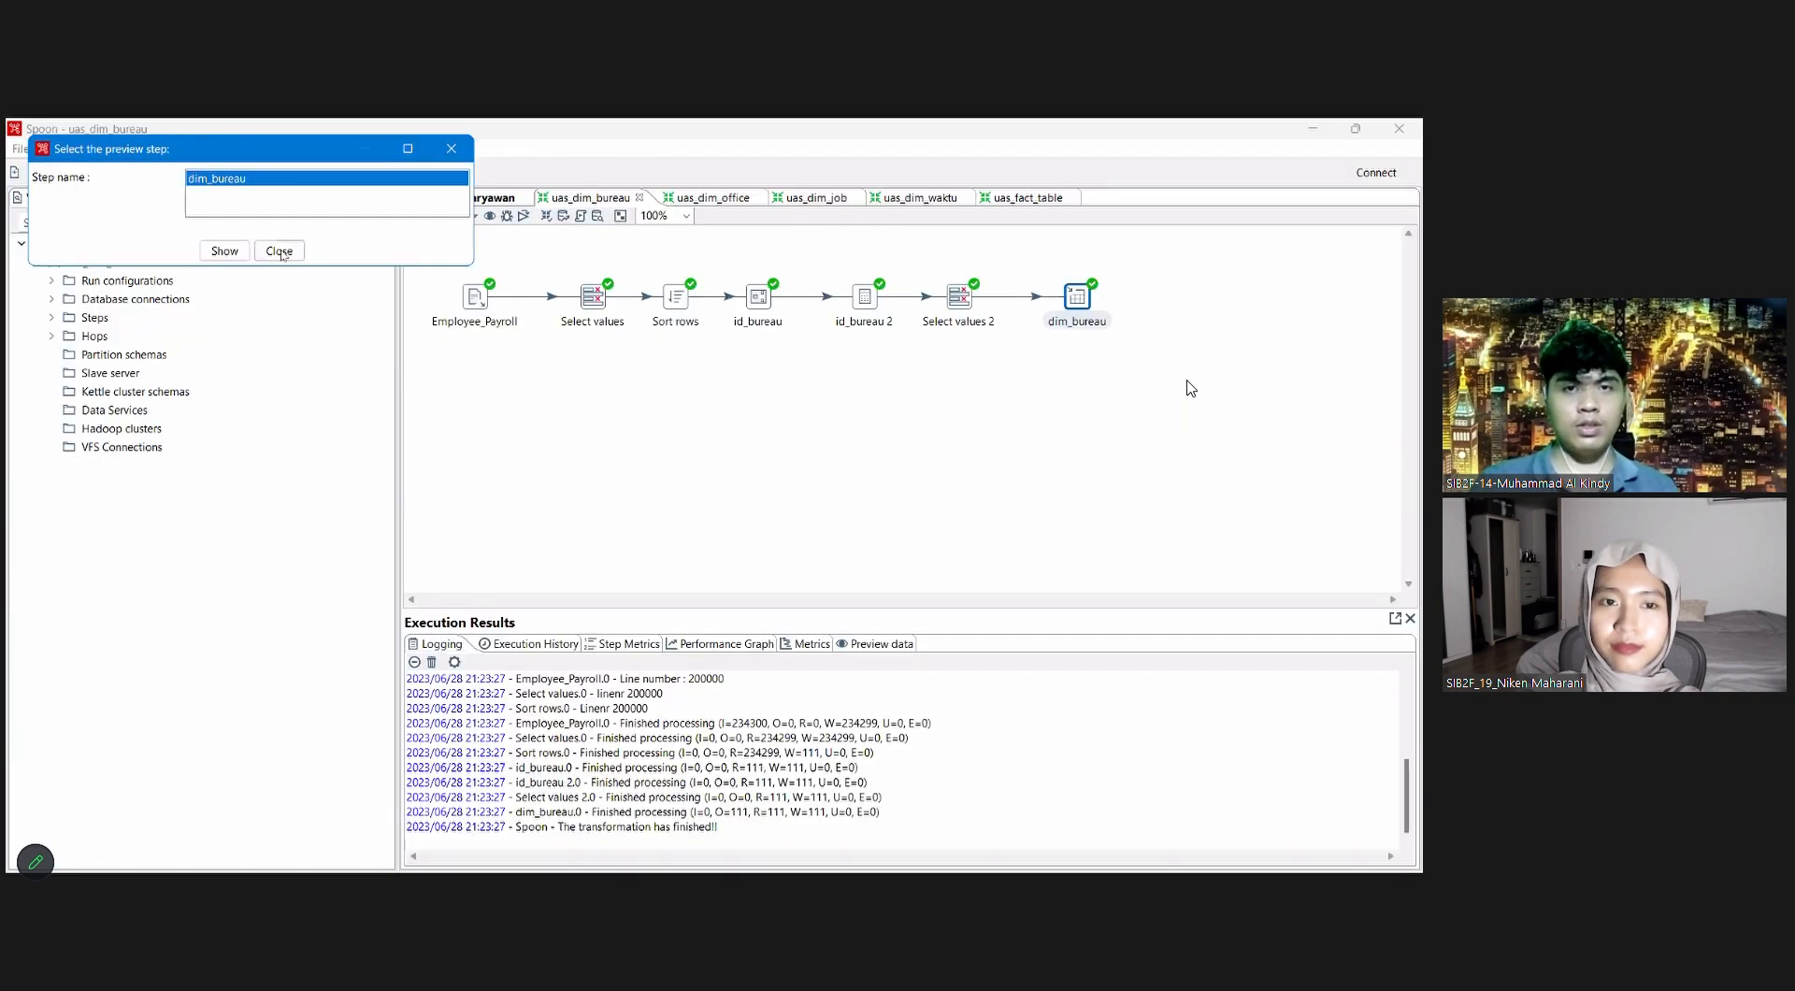
pyautogui.click(279, 251)
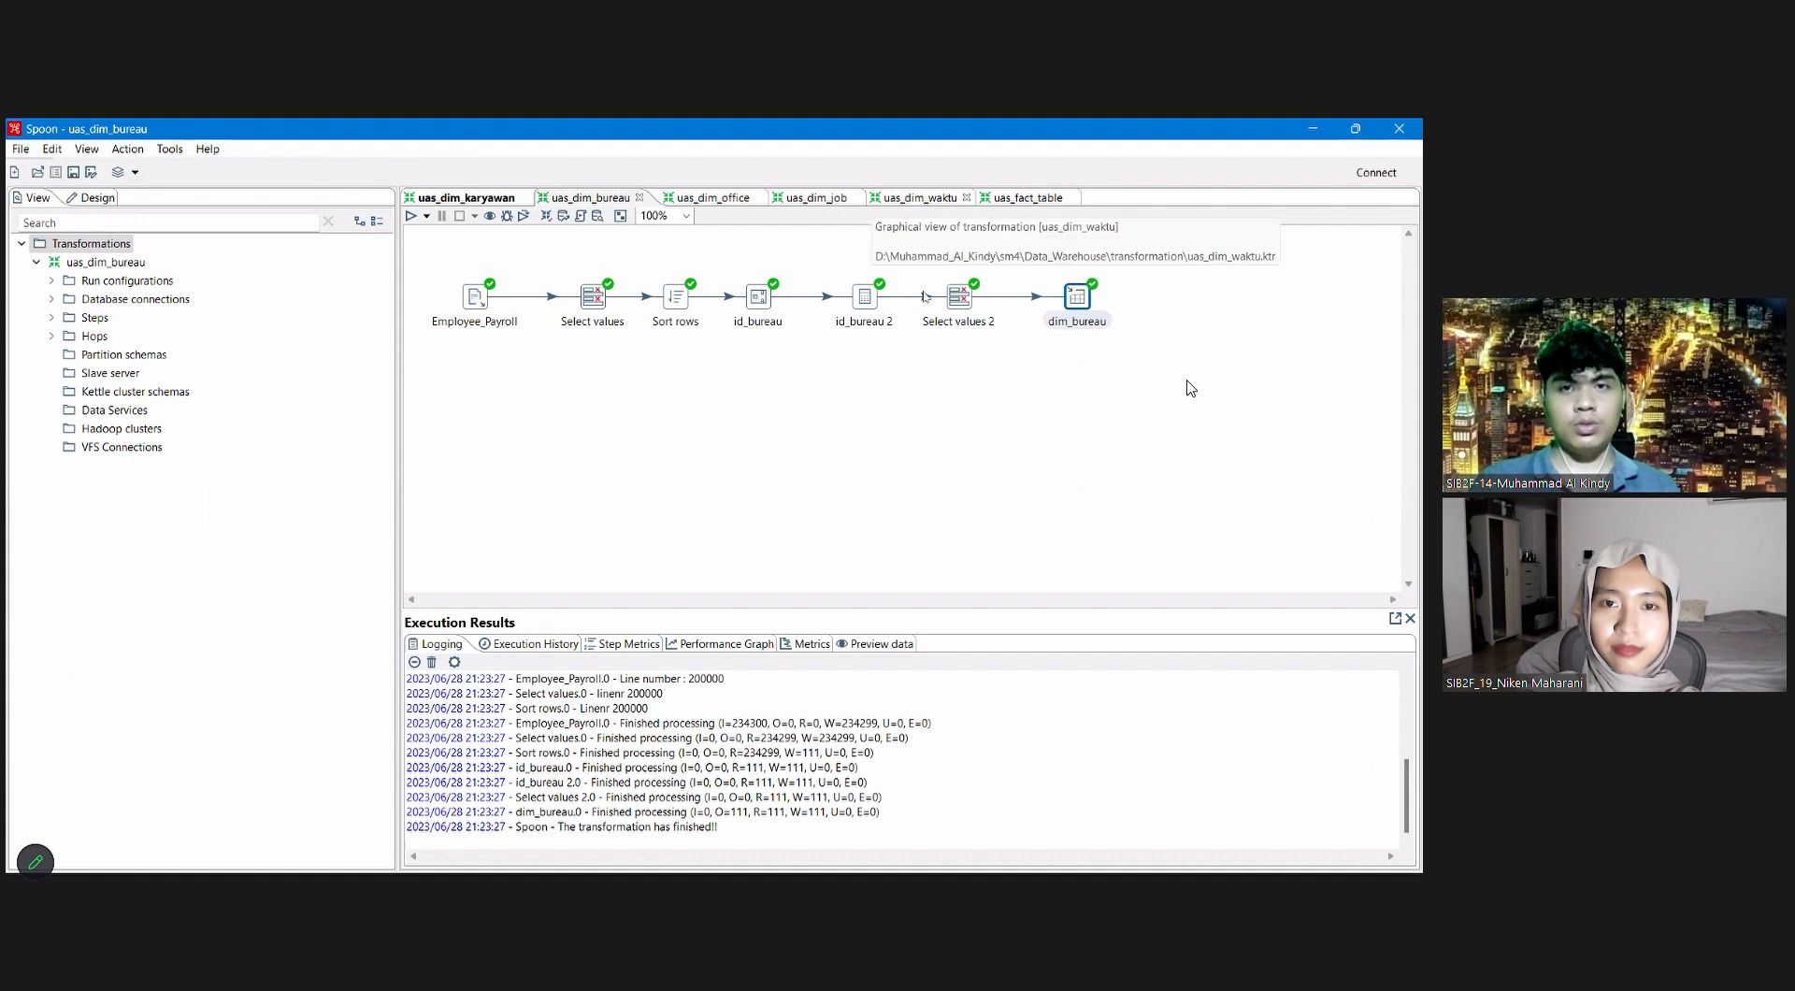
# Step: Switch to the uas_dim_waktu transformation and review the metadata settings of its first Select values step
pyautogui.click(920, 200)
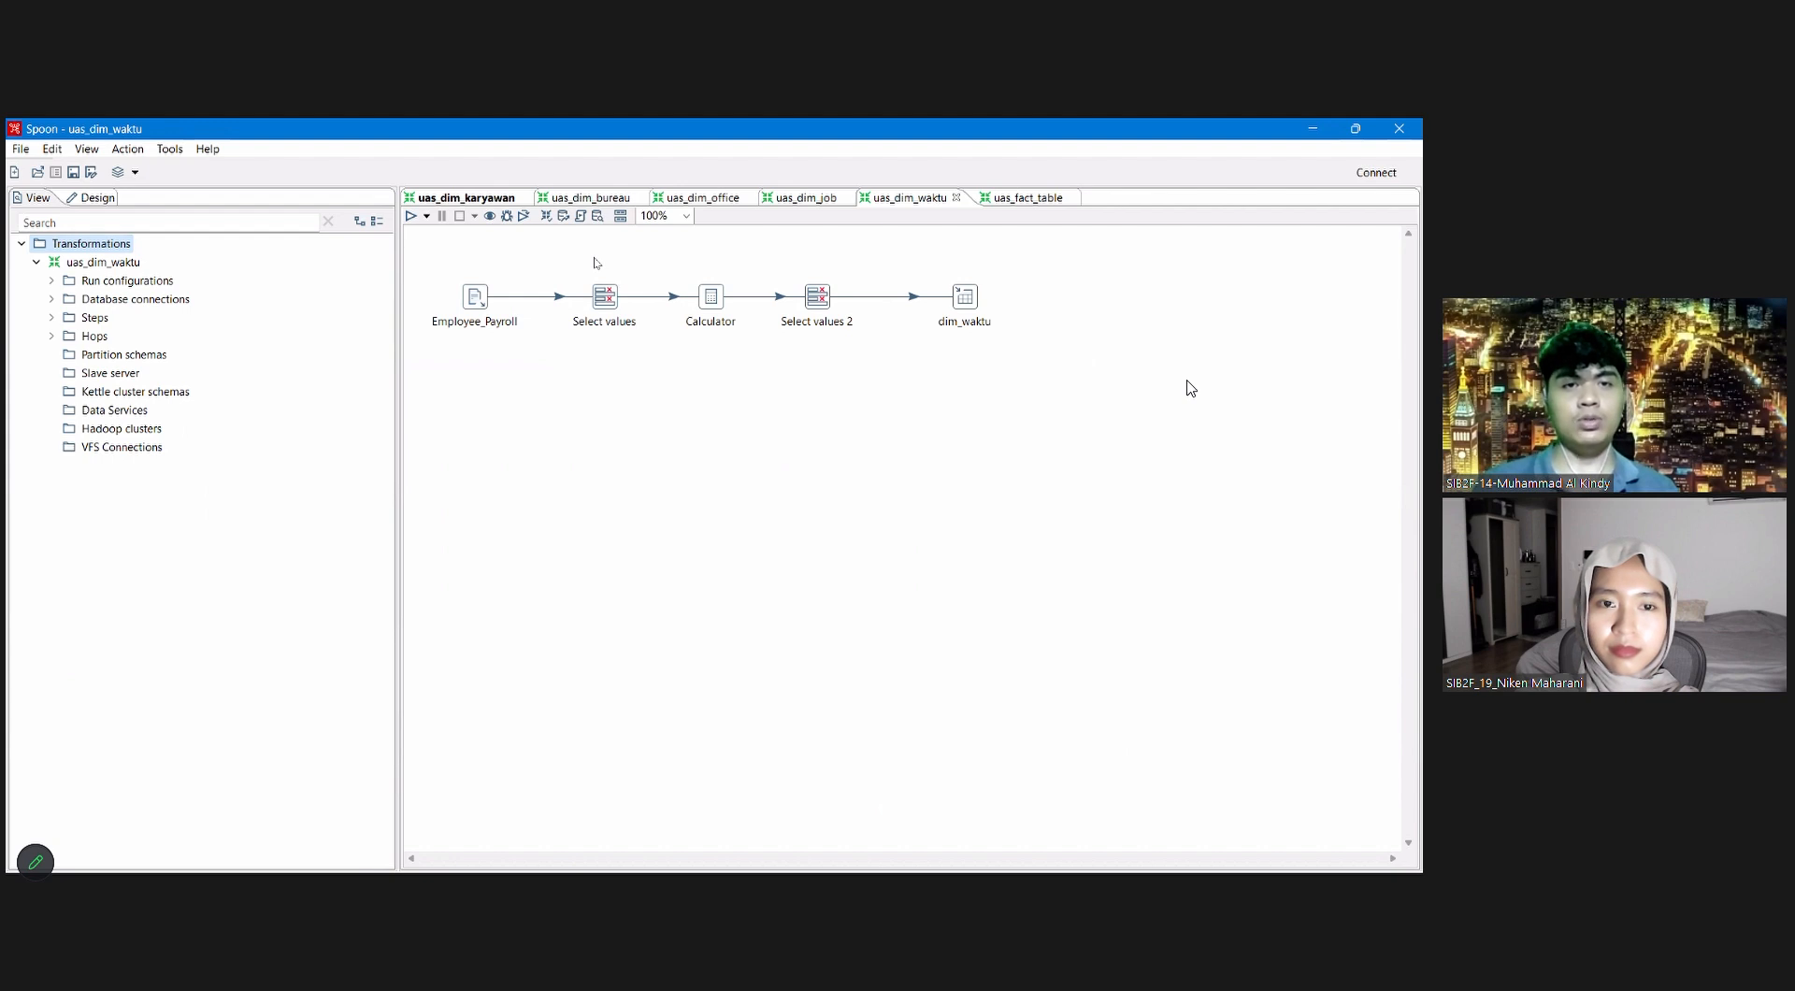
pyautogui.click(608, 297)
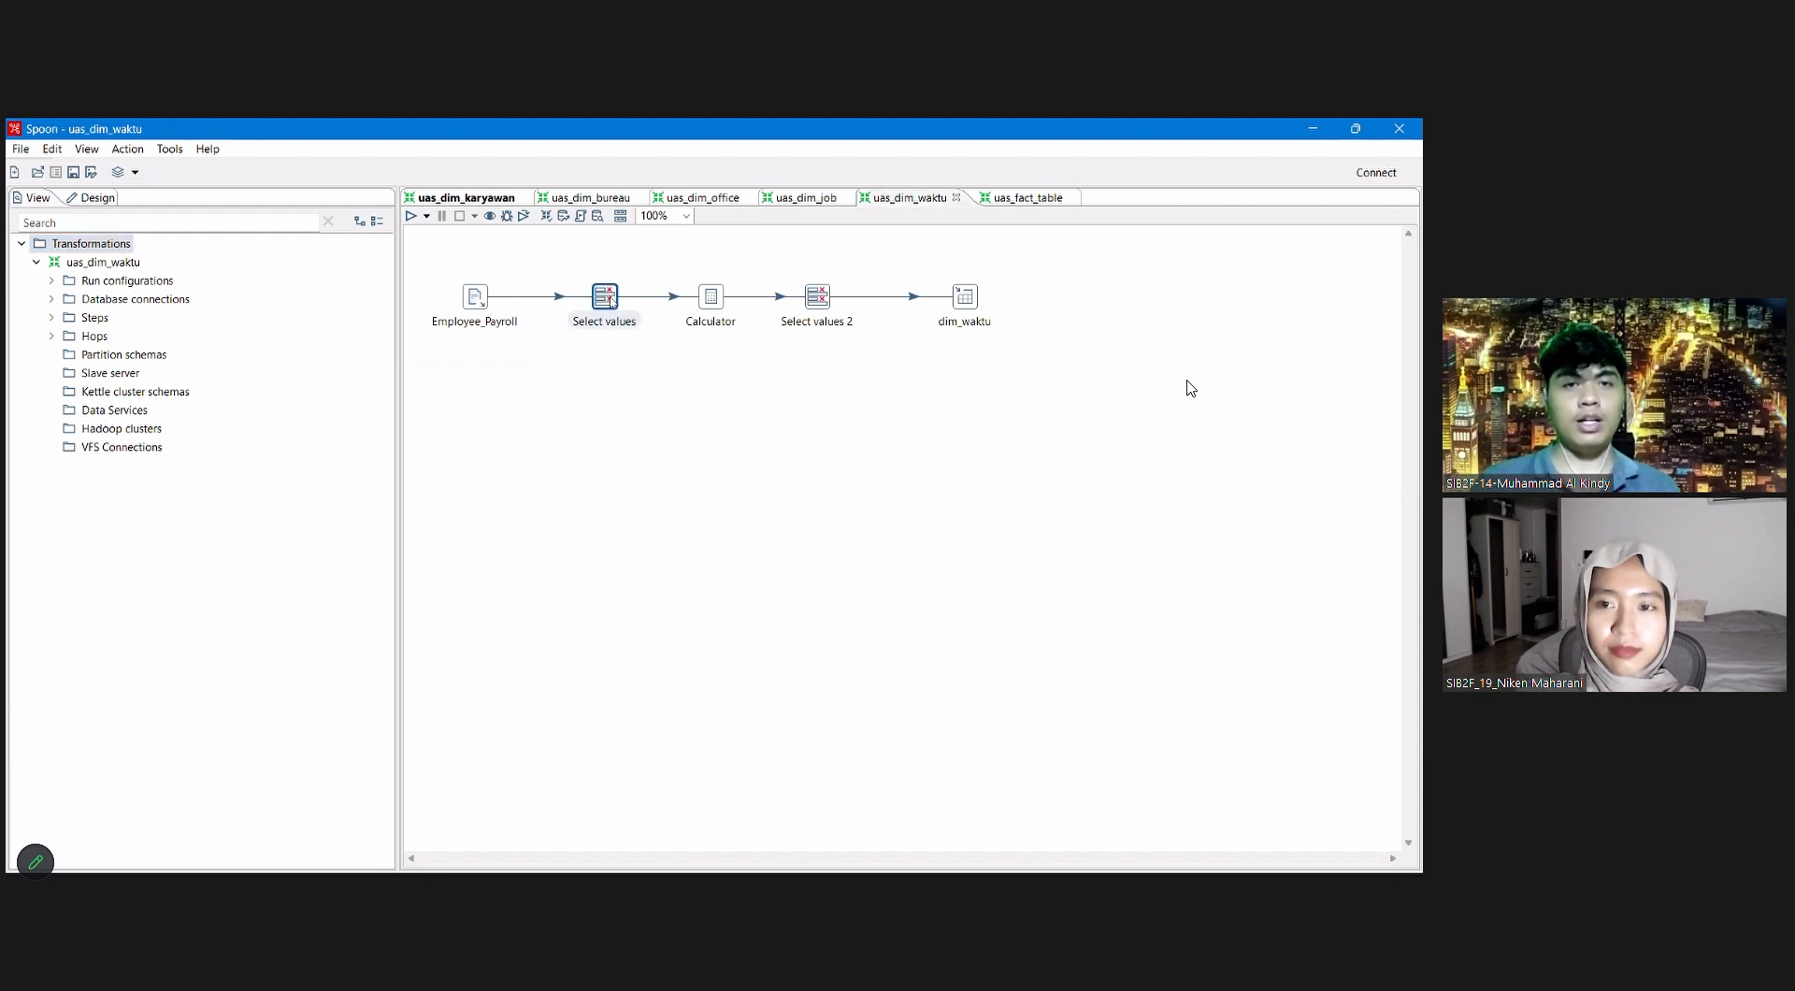
pyautogui.doubleClick(608, 298)
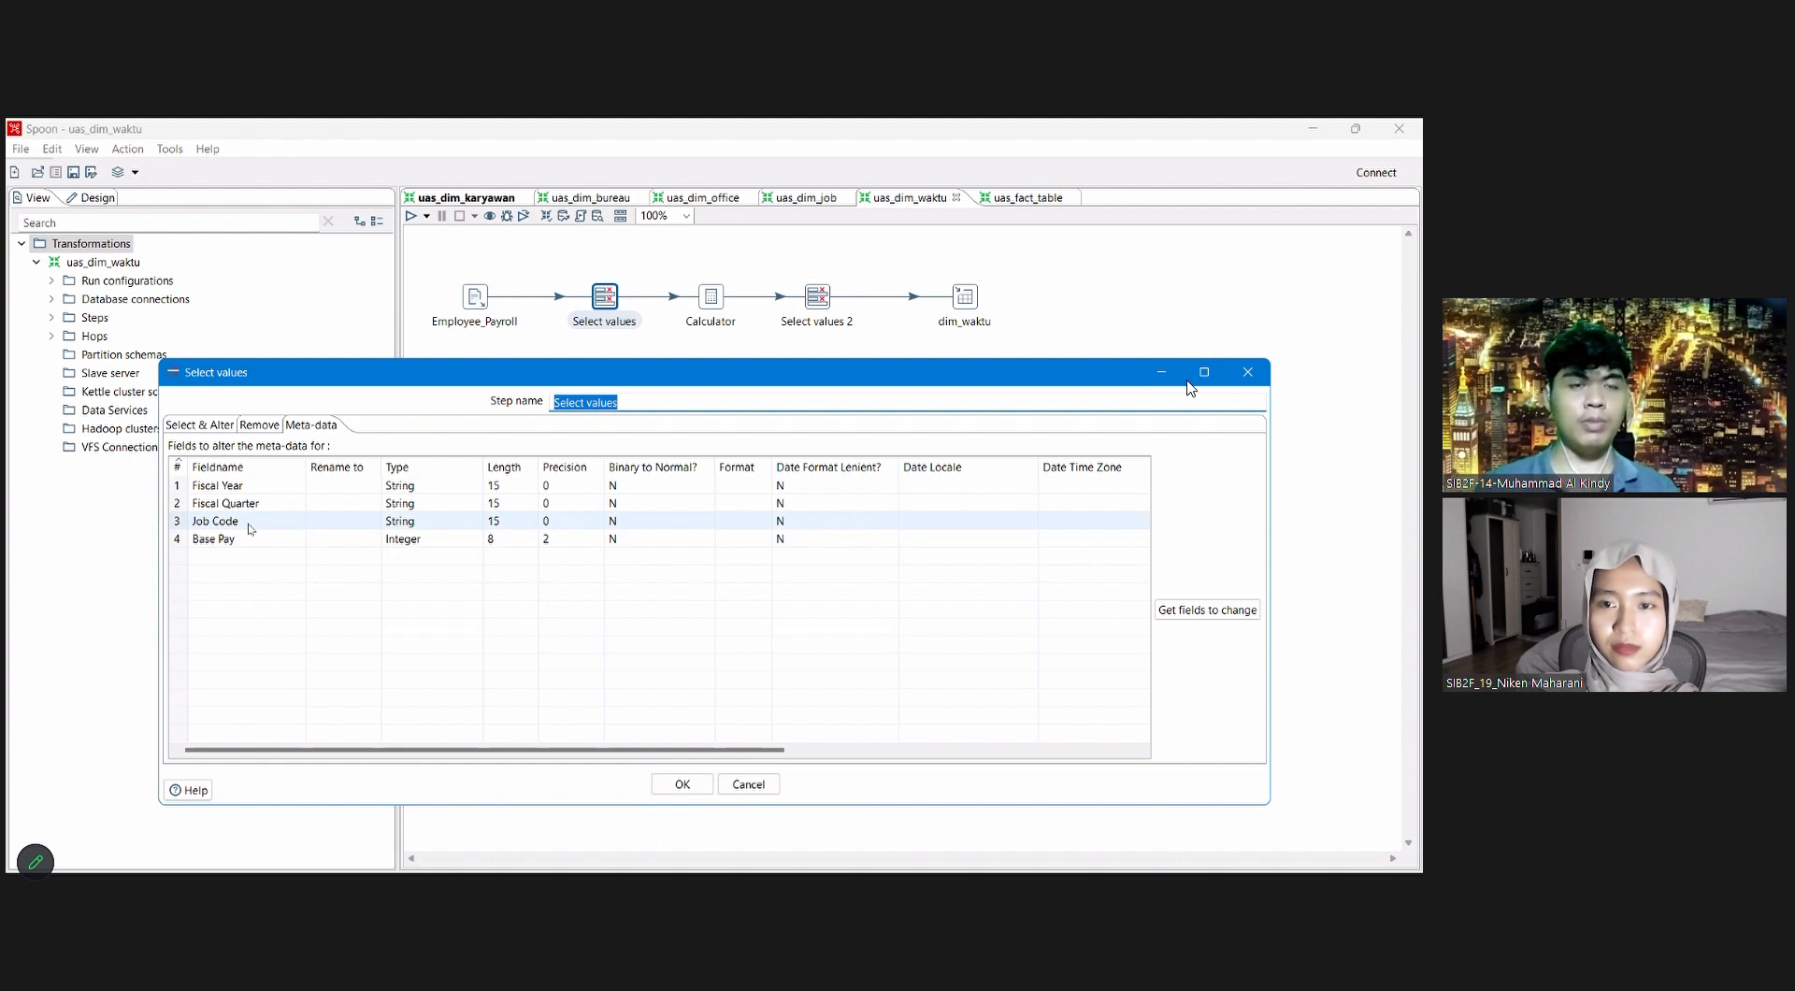
pyautogui.click(682, 786)
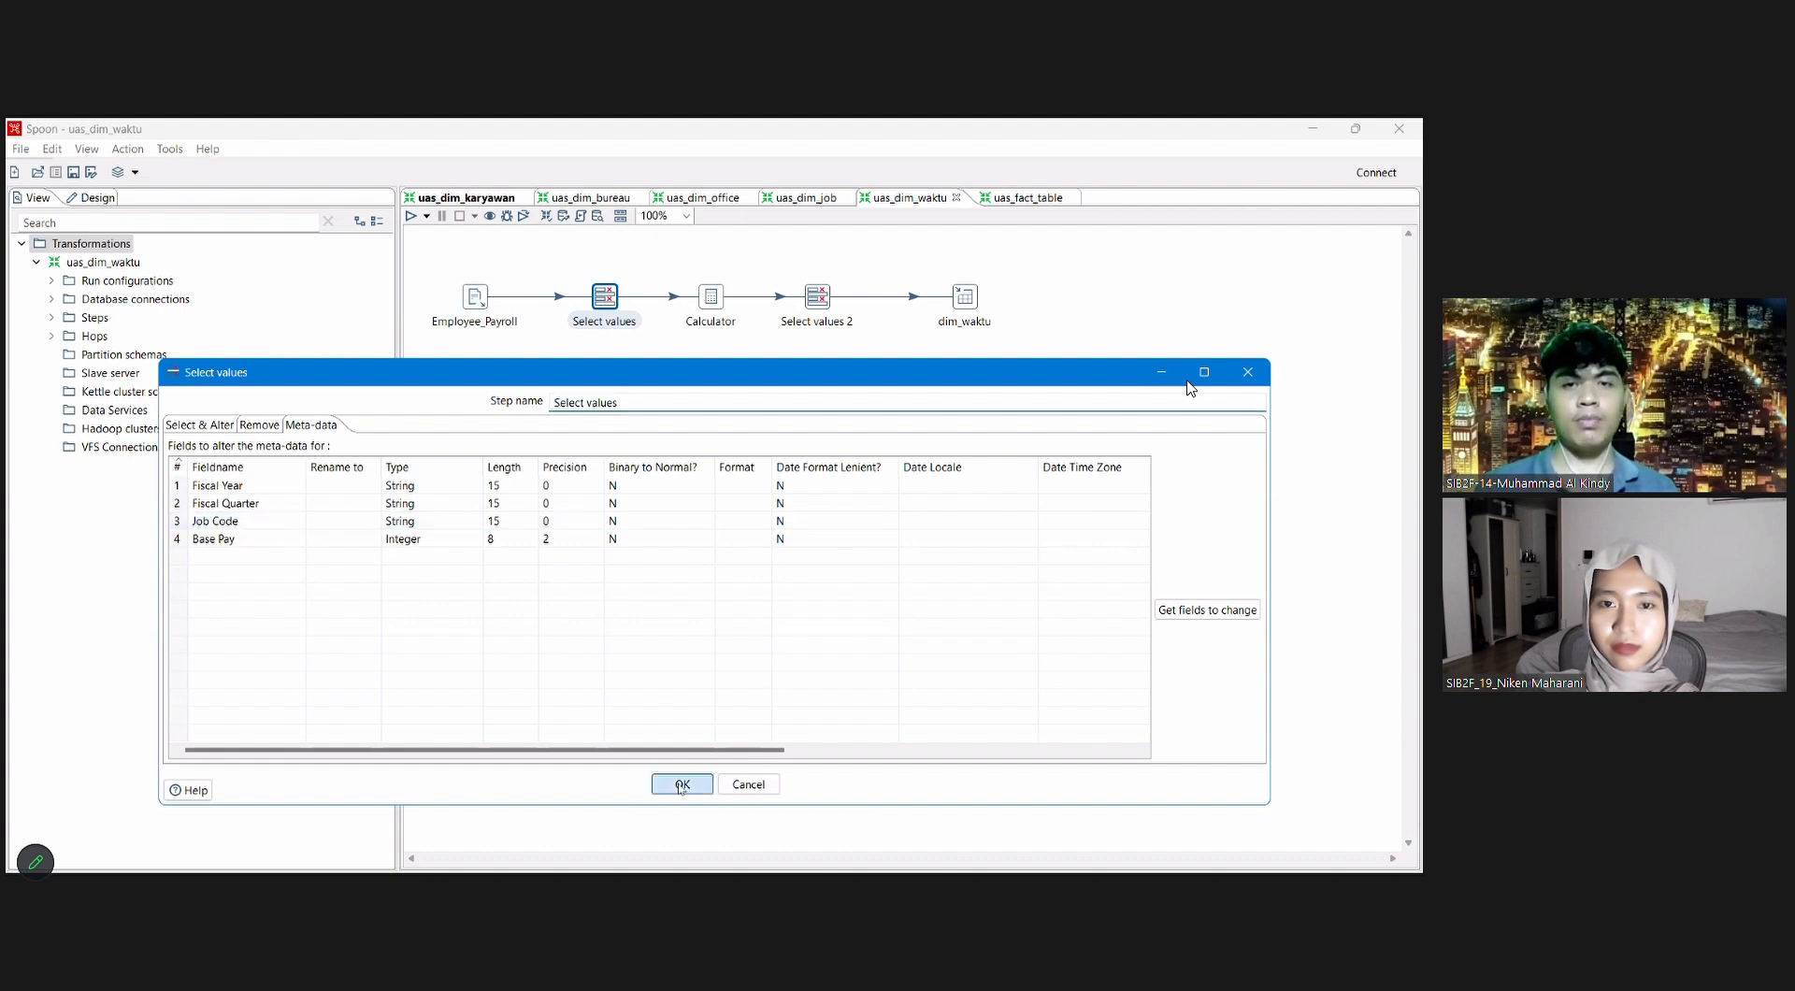
# Step: Review the Calculator step's quarter fields and the Select values 2 field list in uas_dim_waktu
pyautogui.doubleClick(716, 306)
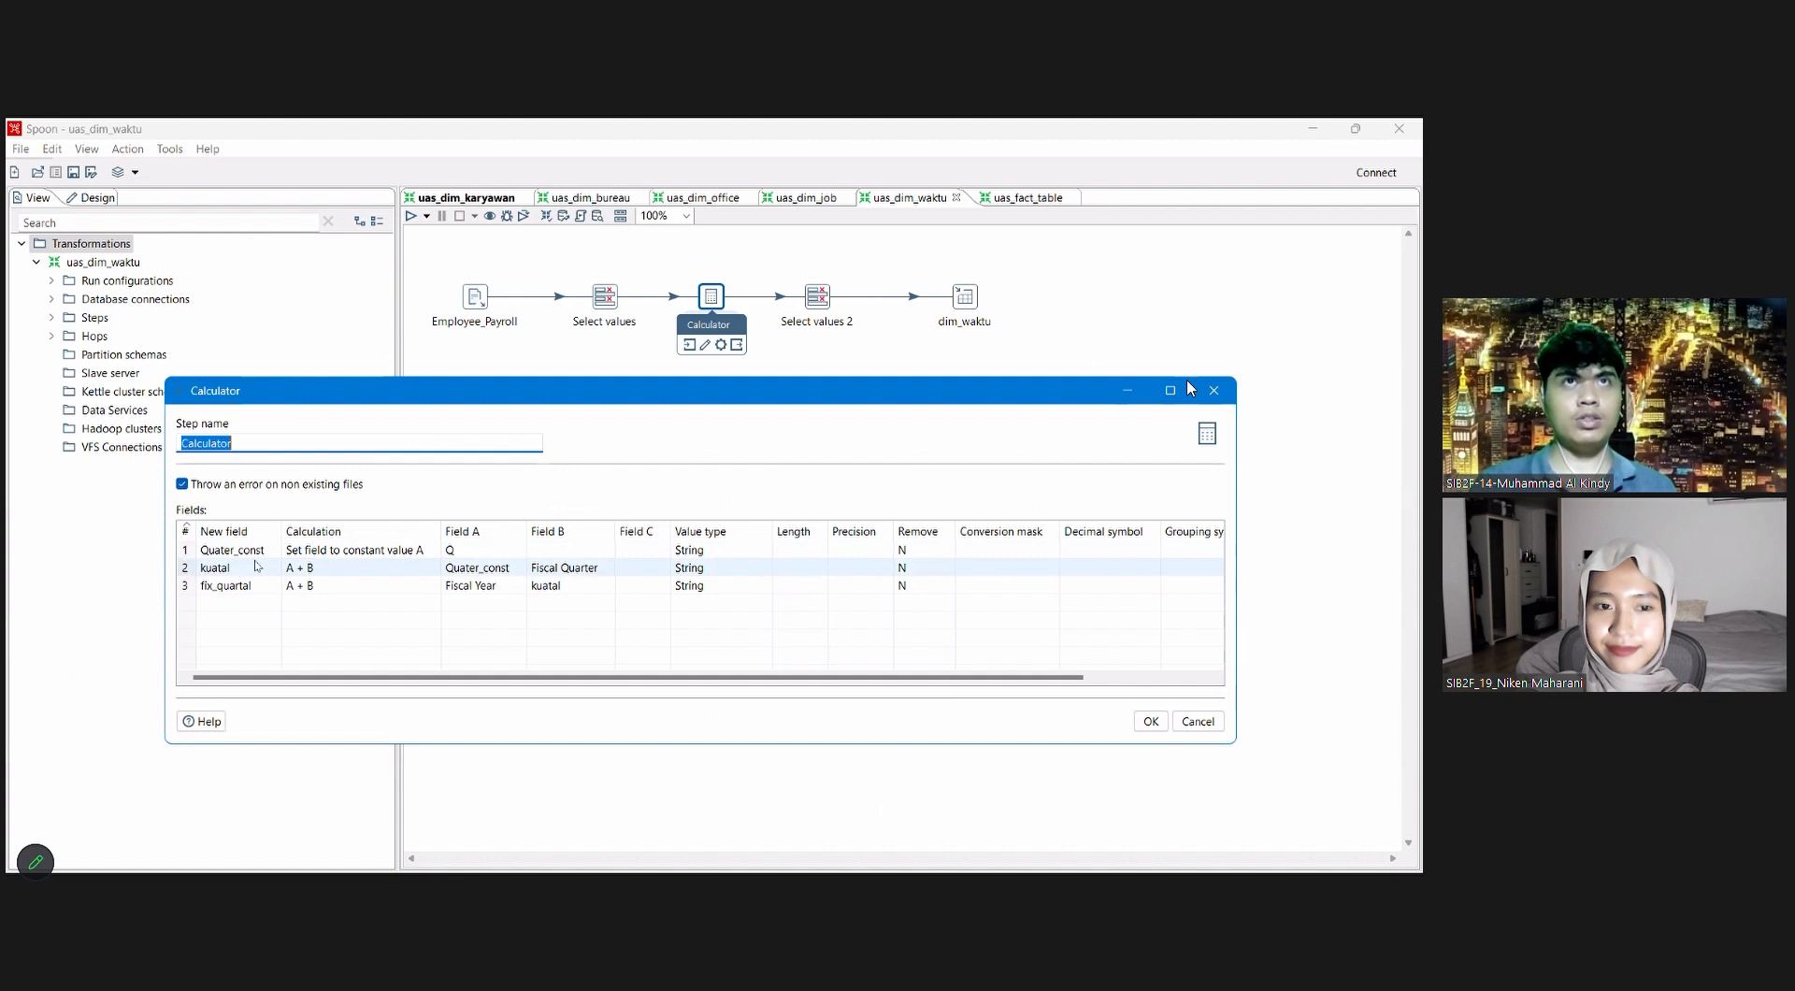
pyautogui.click(1213, 391)
pyautogui.doubleClick(813, 296)
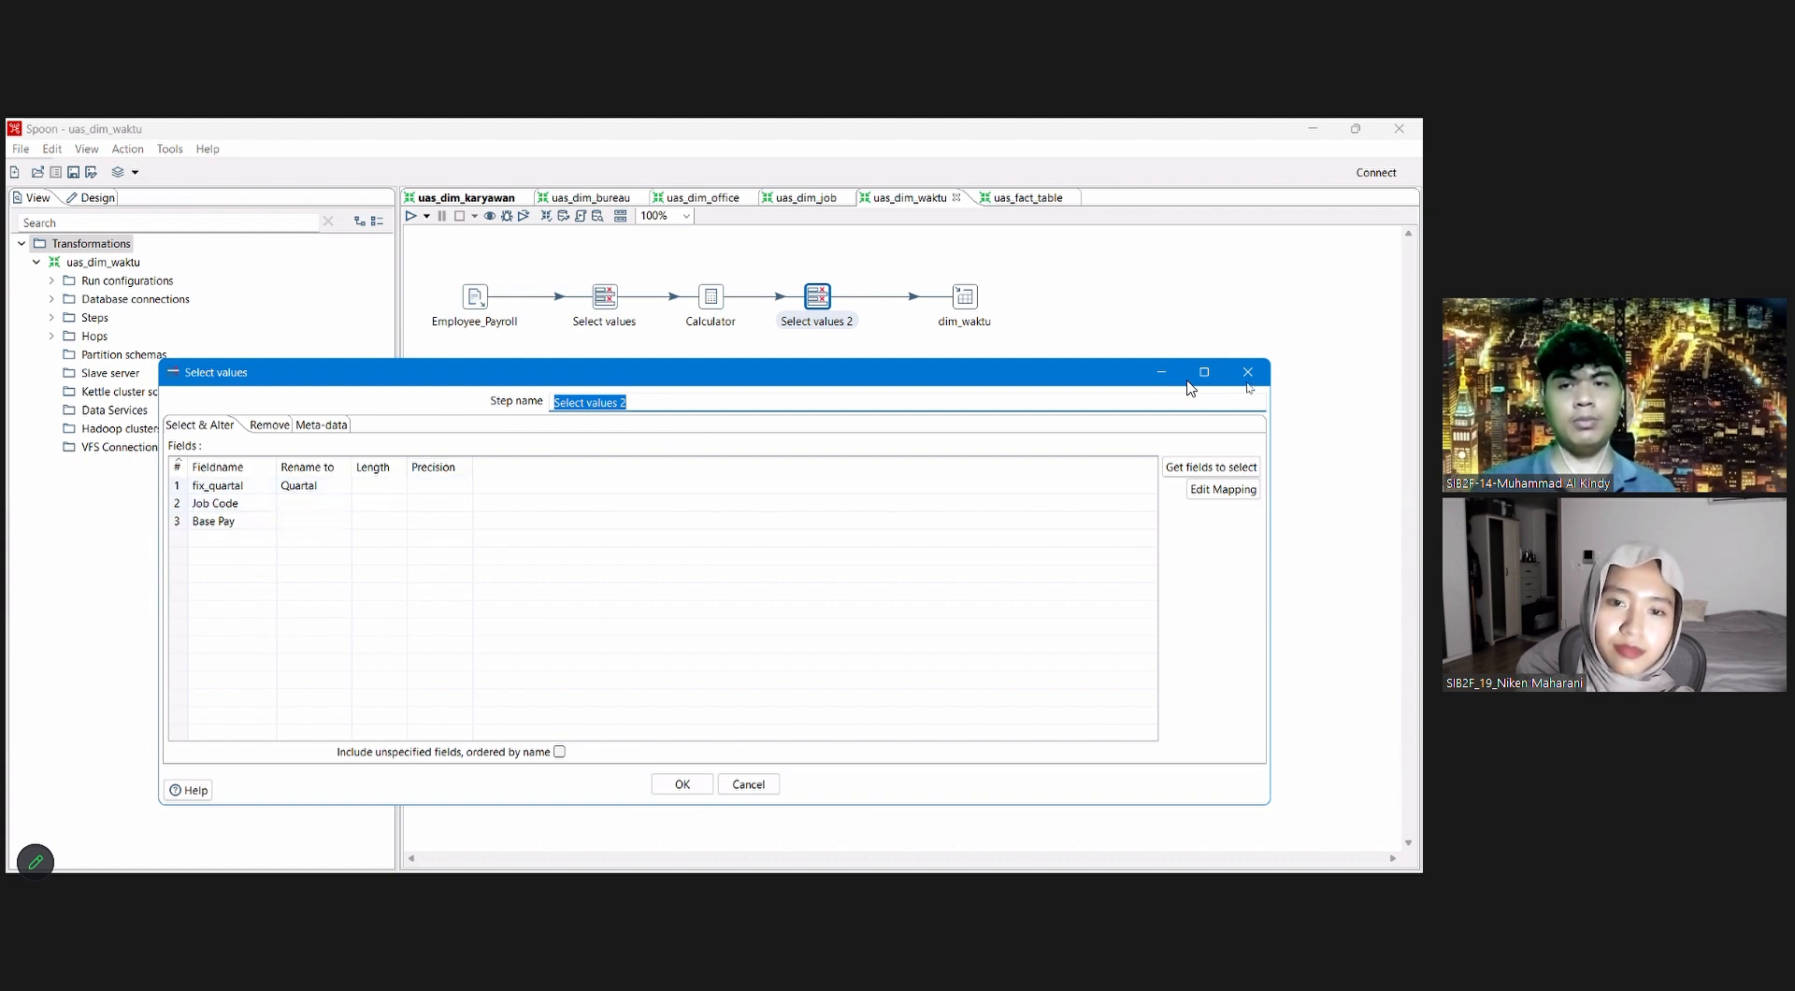
pyautogui.press('Escape')
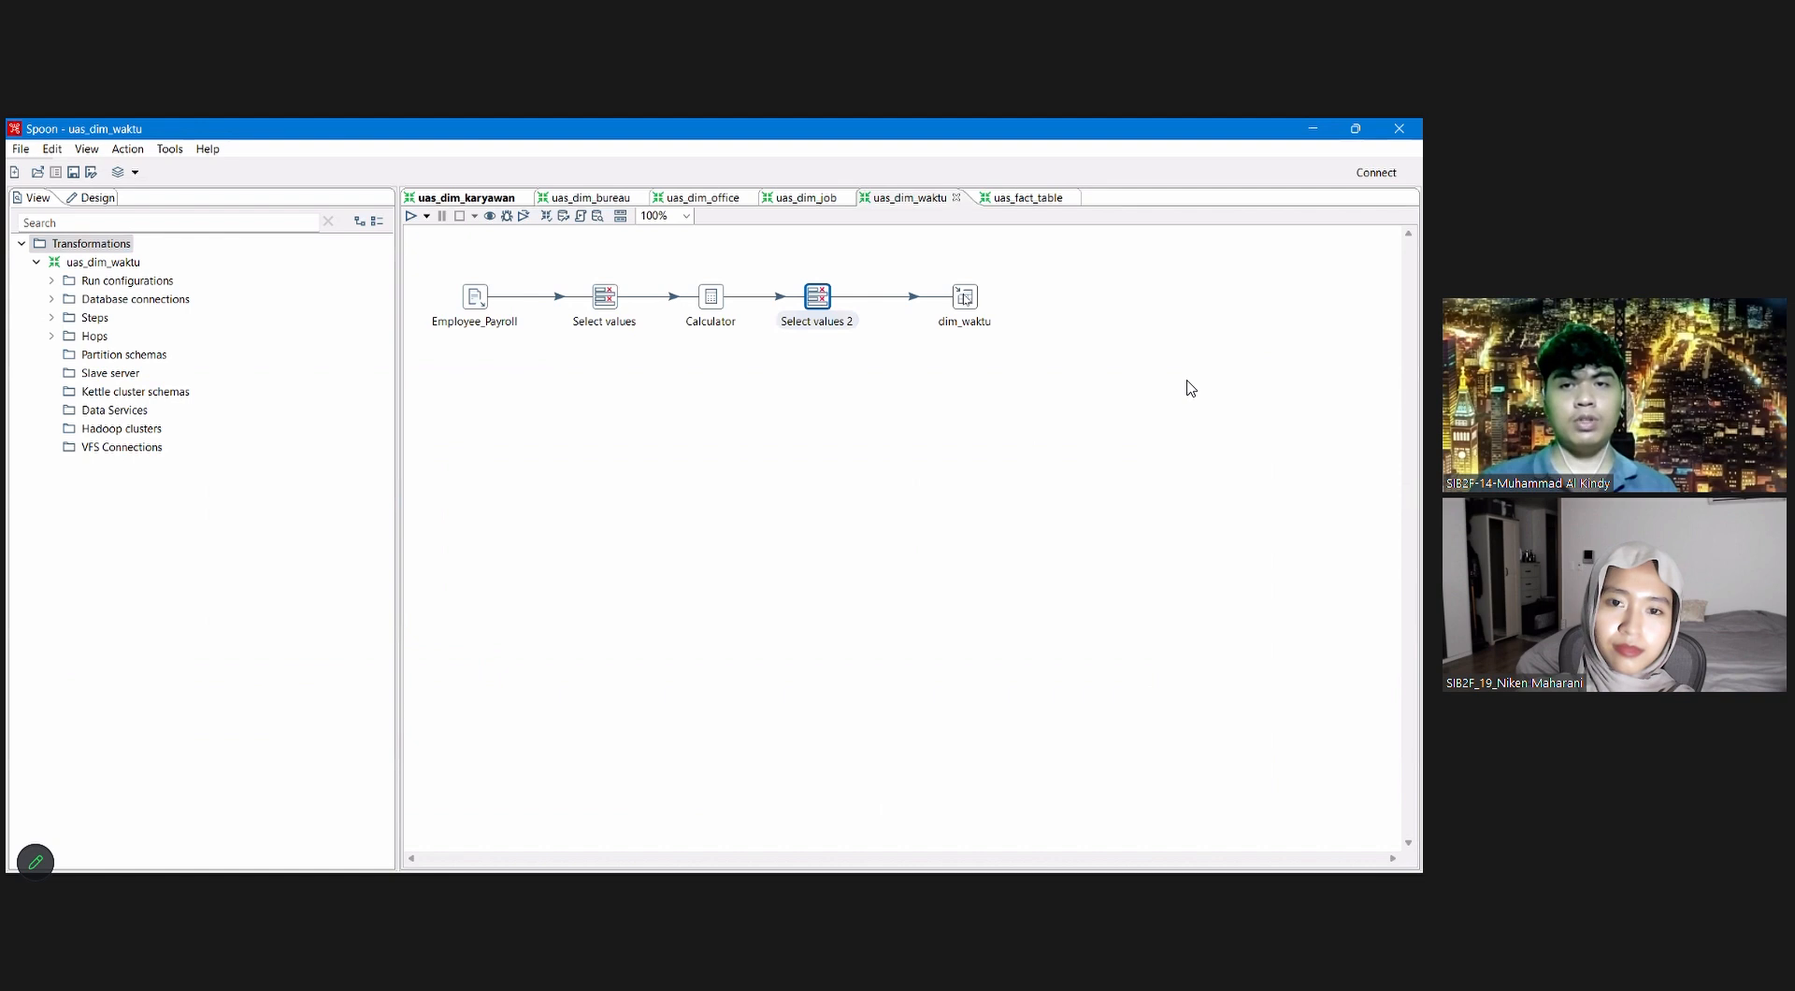
# Step: Quick-launch a preview of the dim_waktu output step's rows and stop the preview
pyautogui.click(1044, 303)
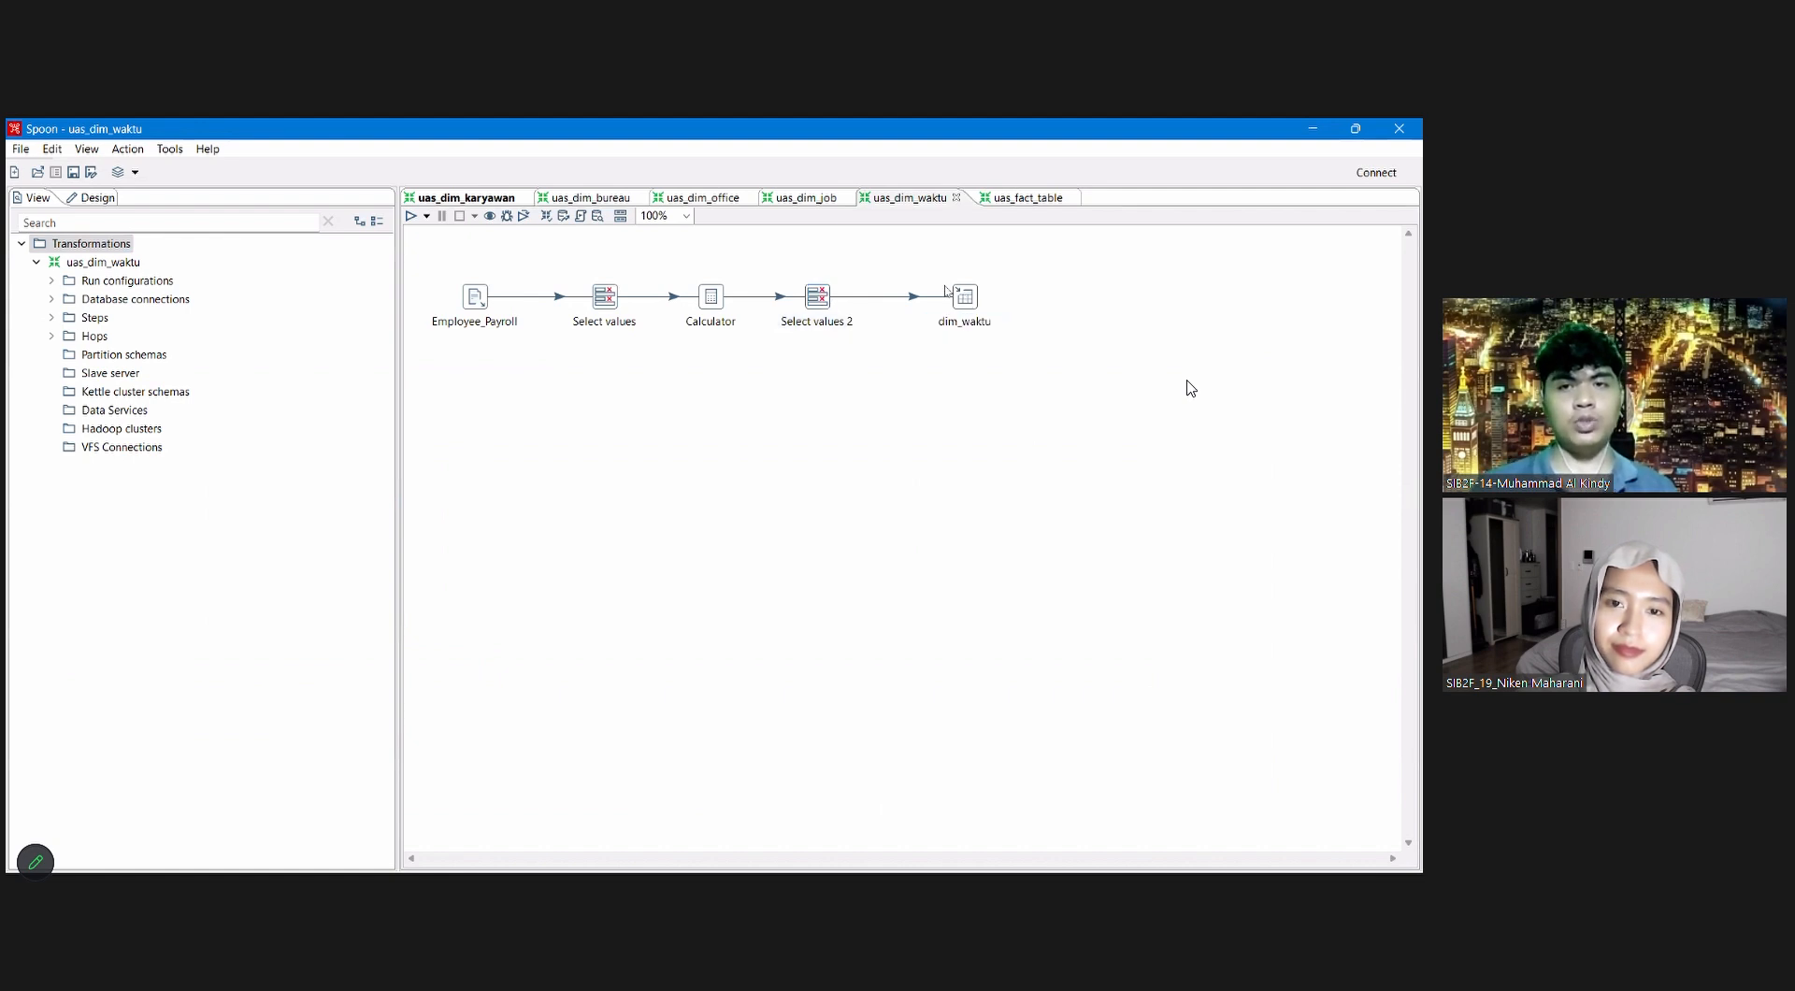
pyautogui.rightClick(972, 299)
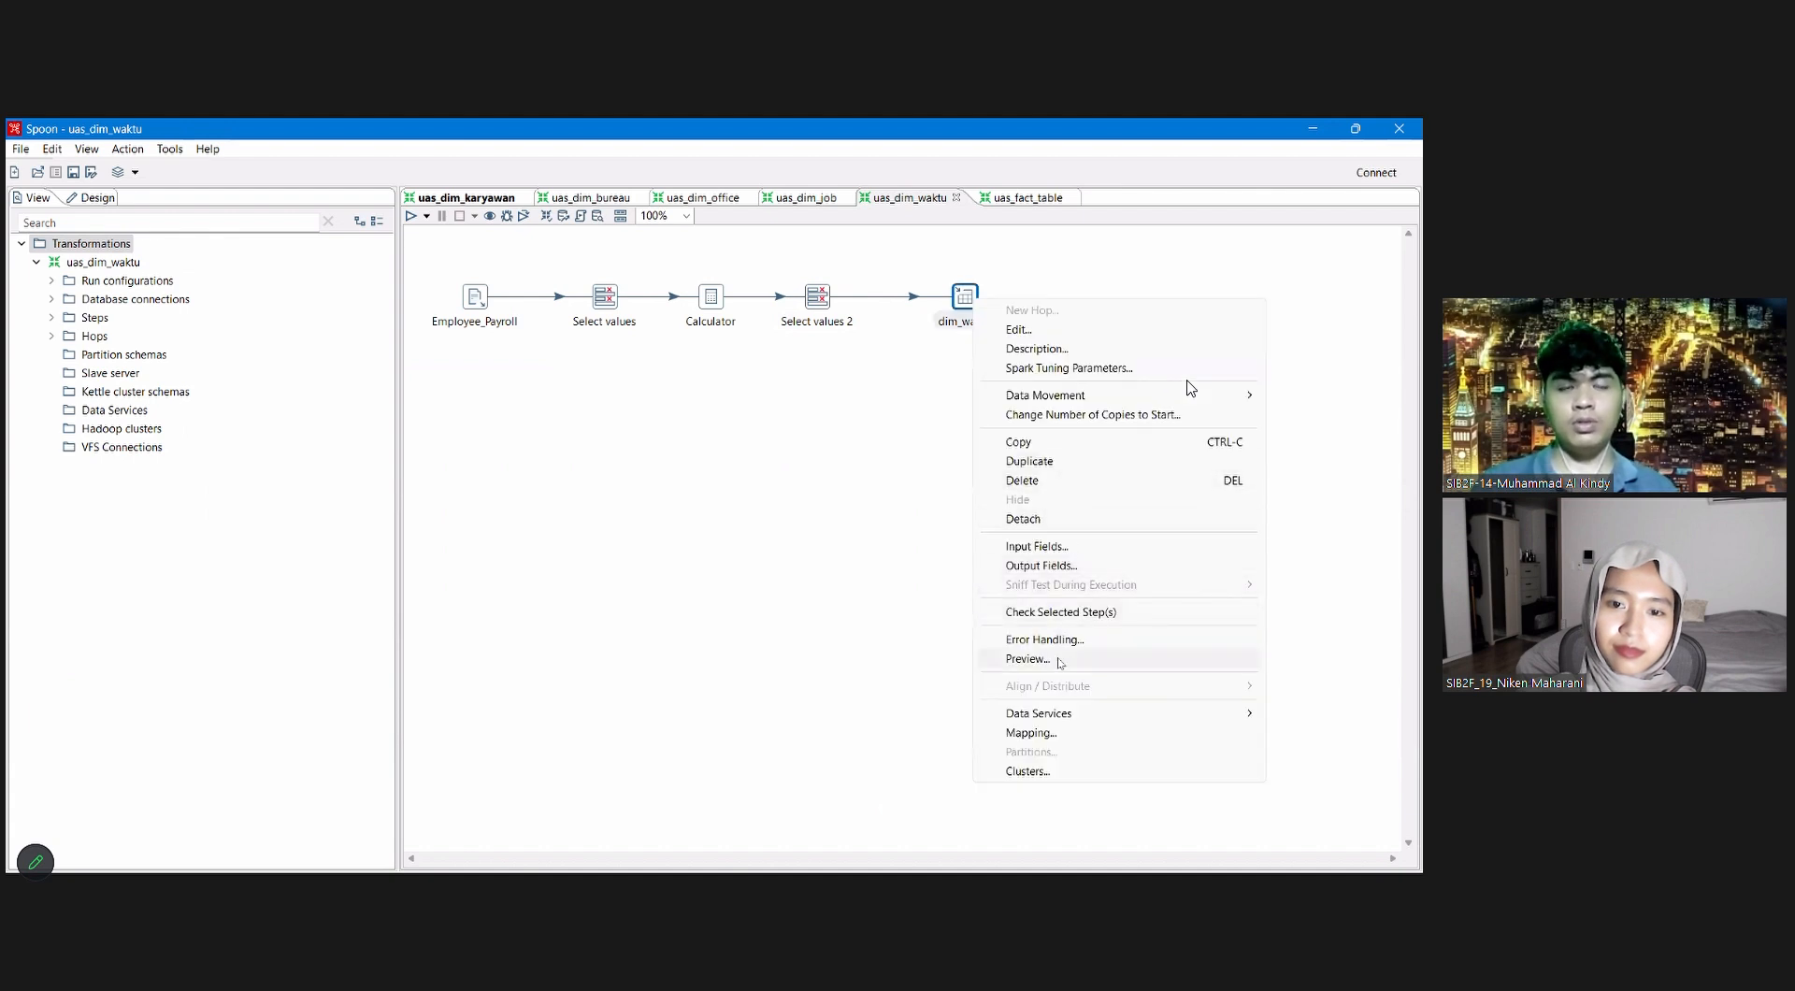
pyautogui.click(1028, 658)
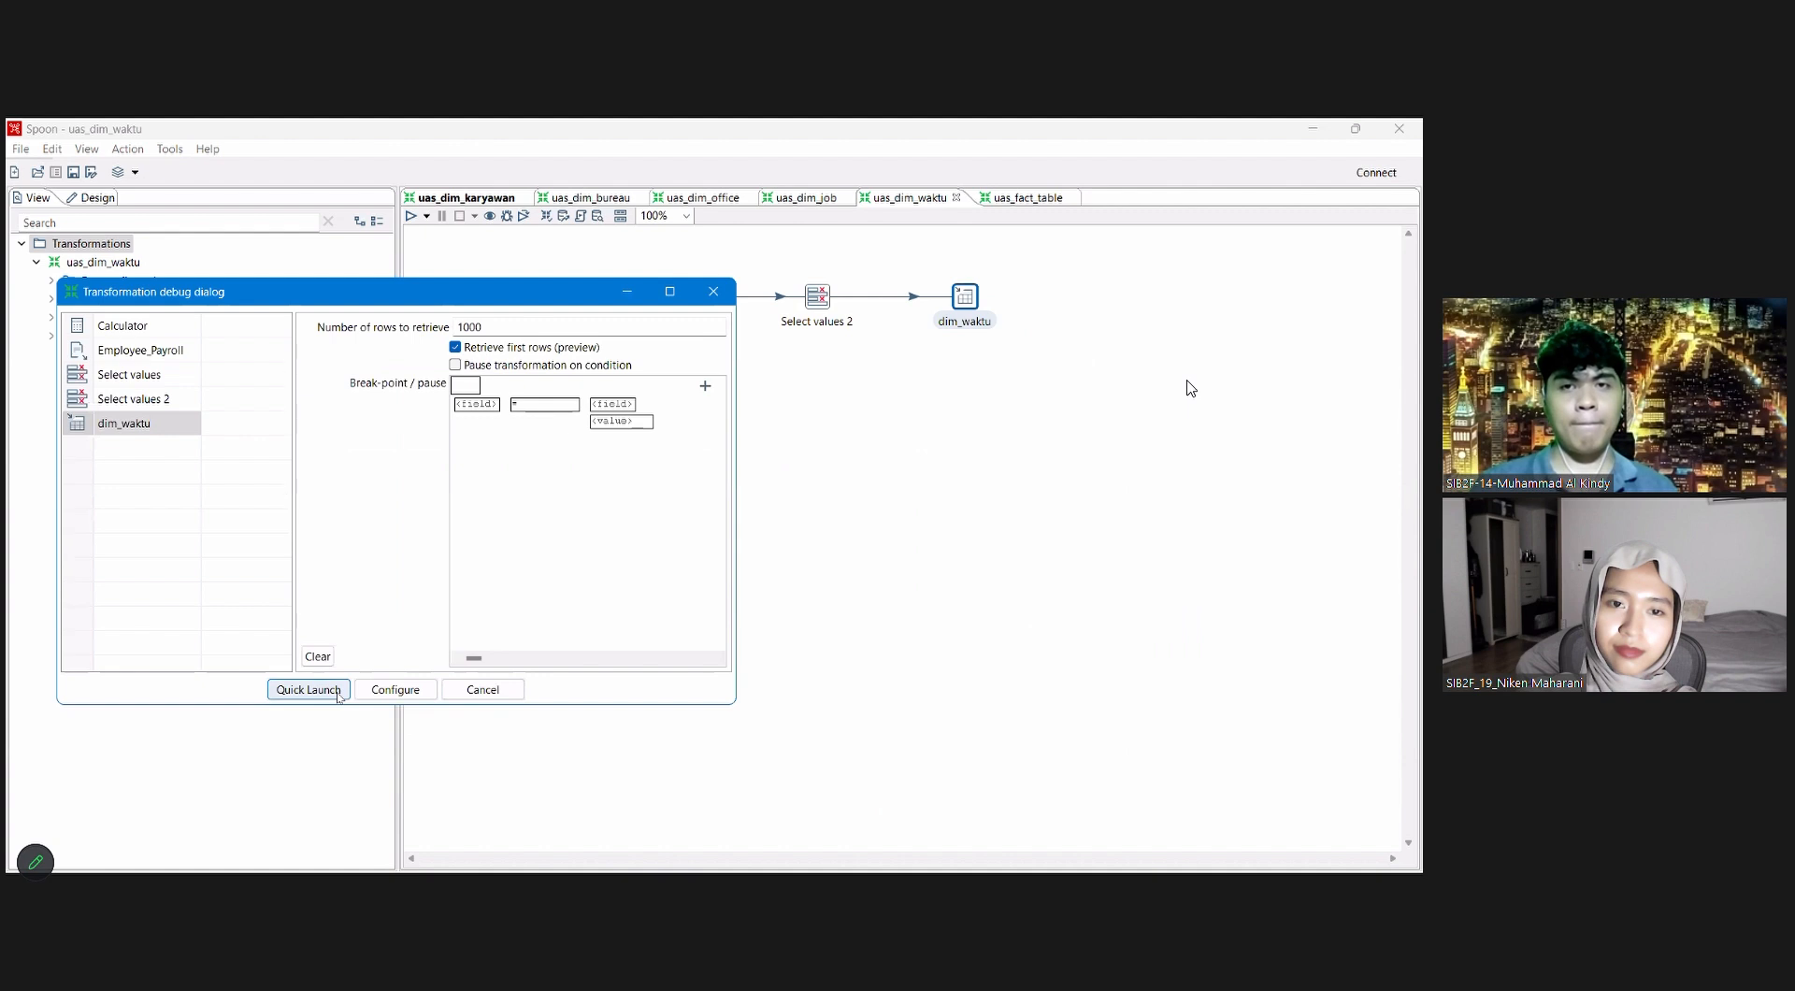
pyautogui.click(337, 692)
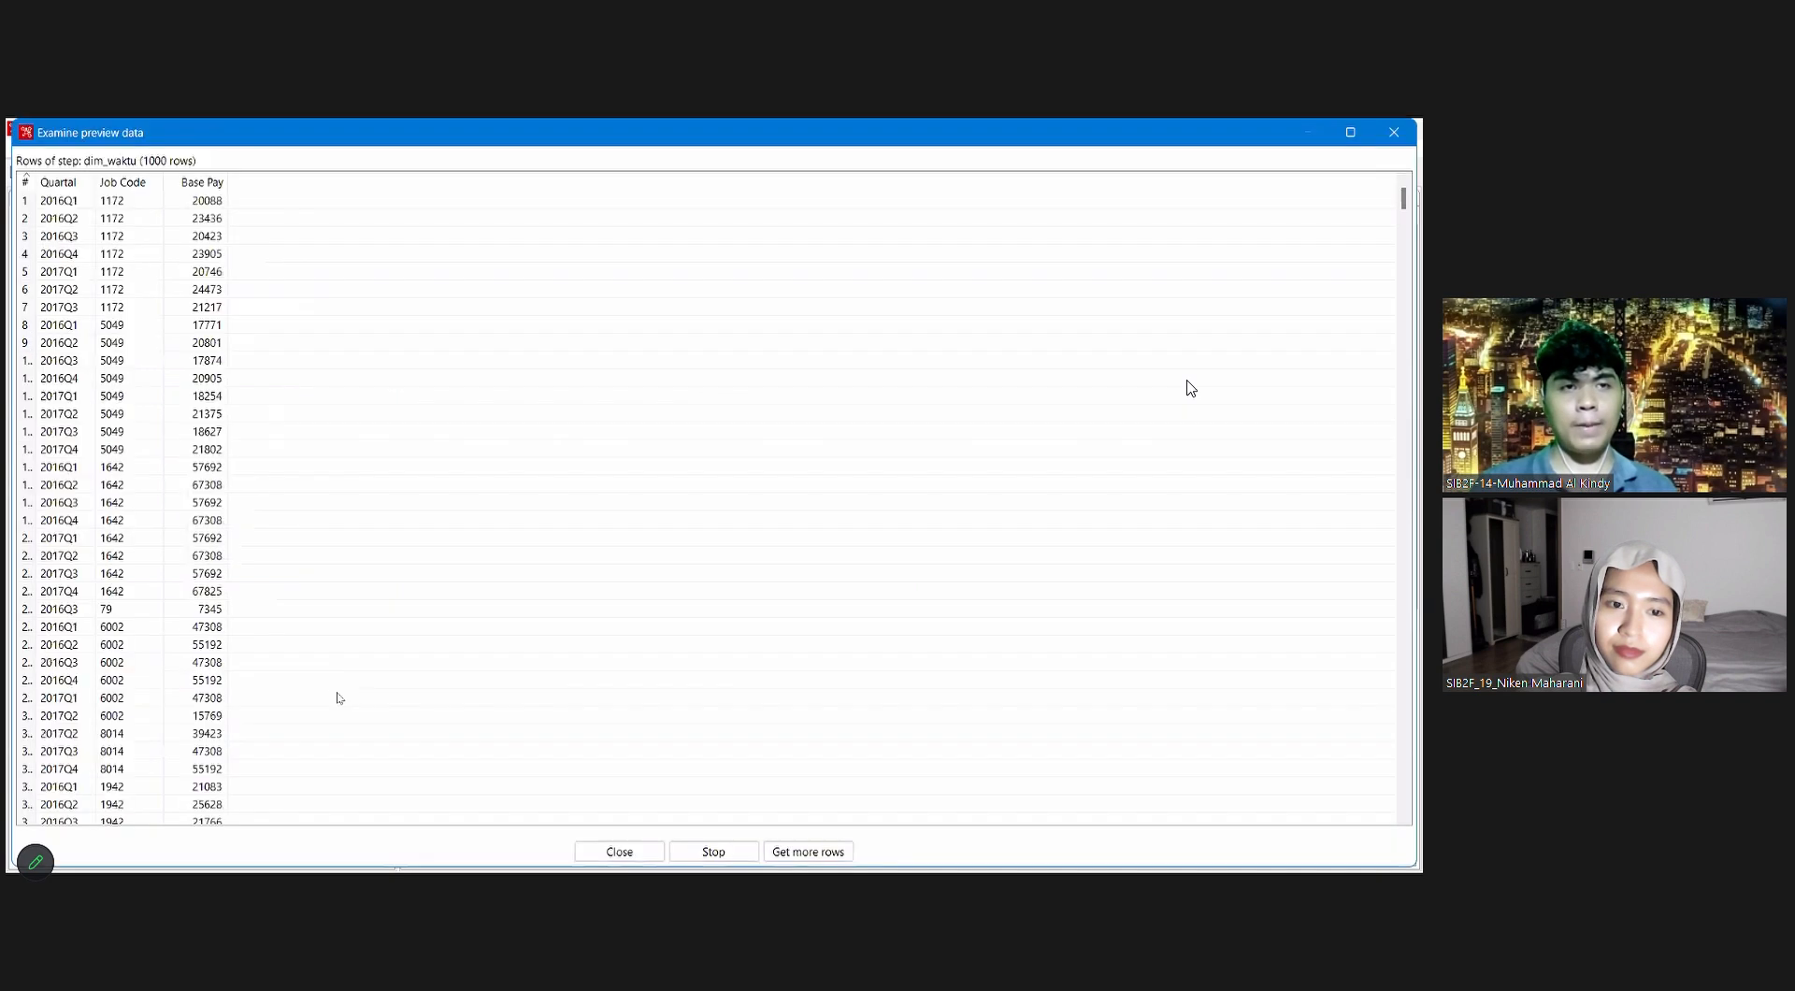
pyautogui.click(731, 852)
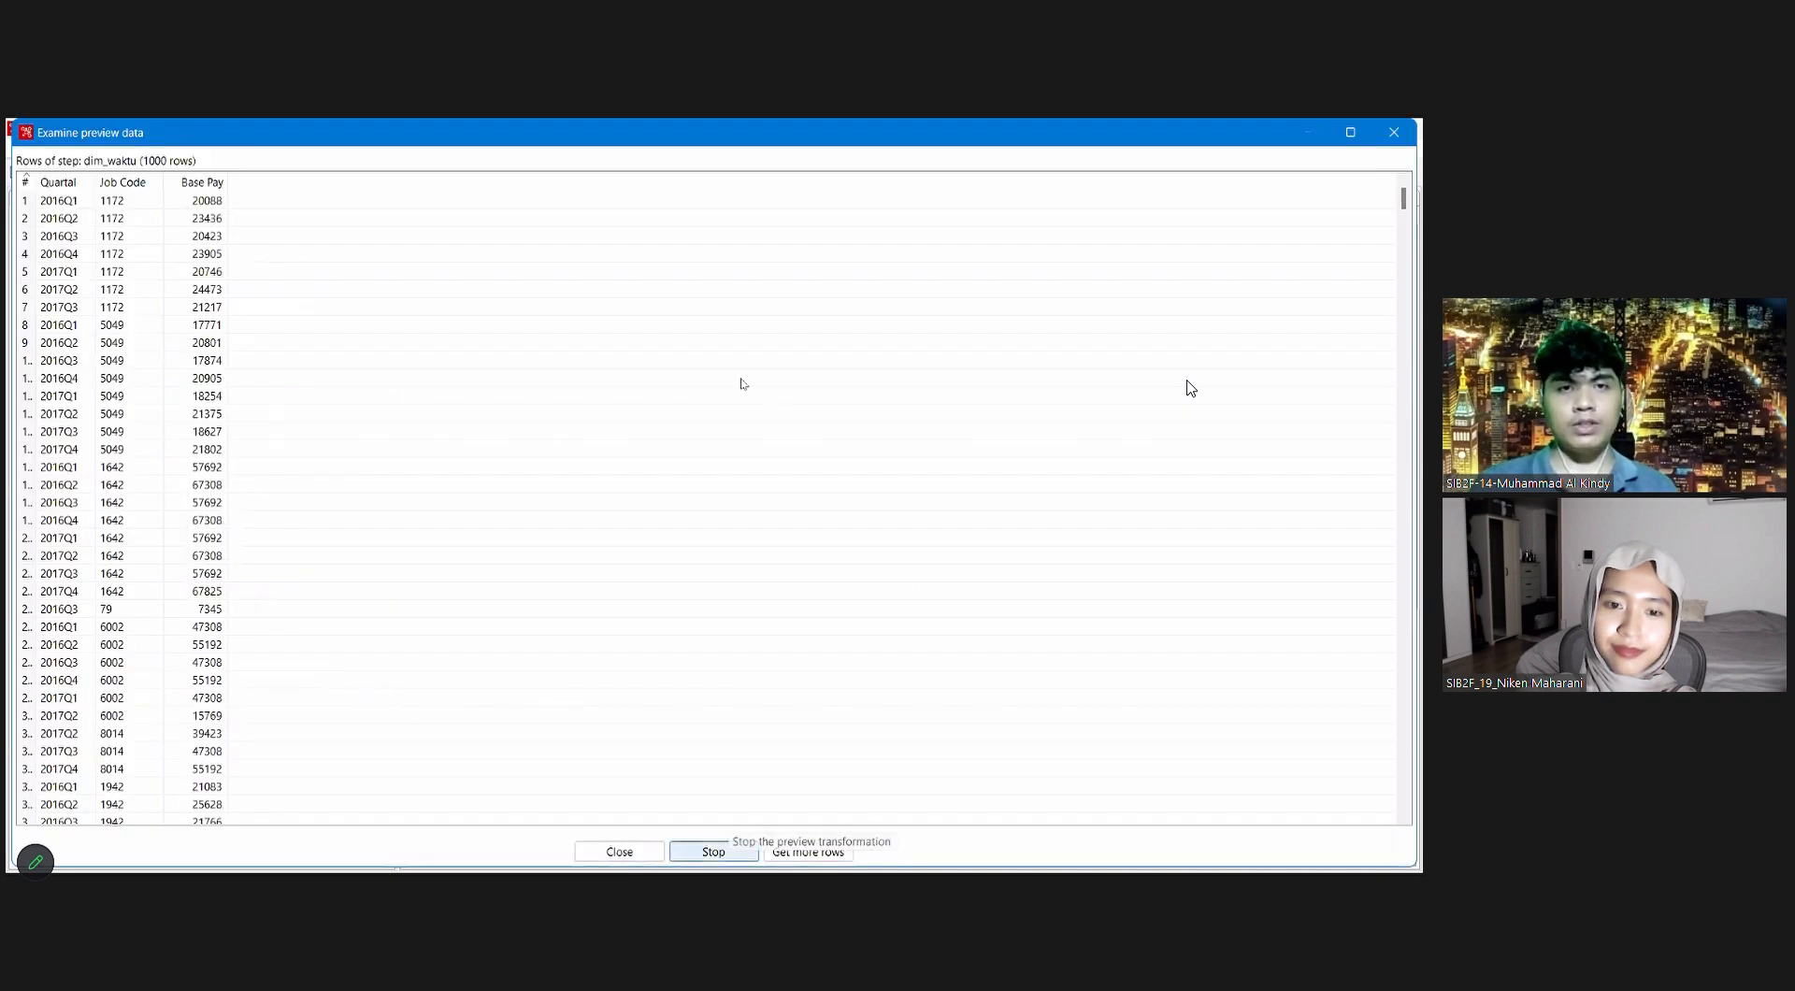
pyautogui.click(777, 372)
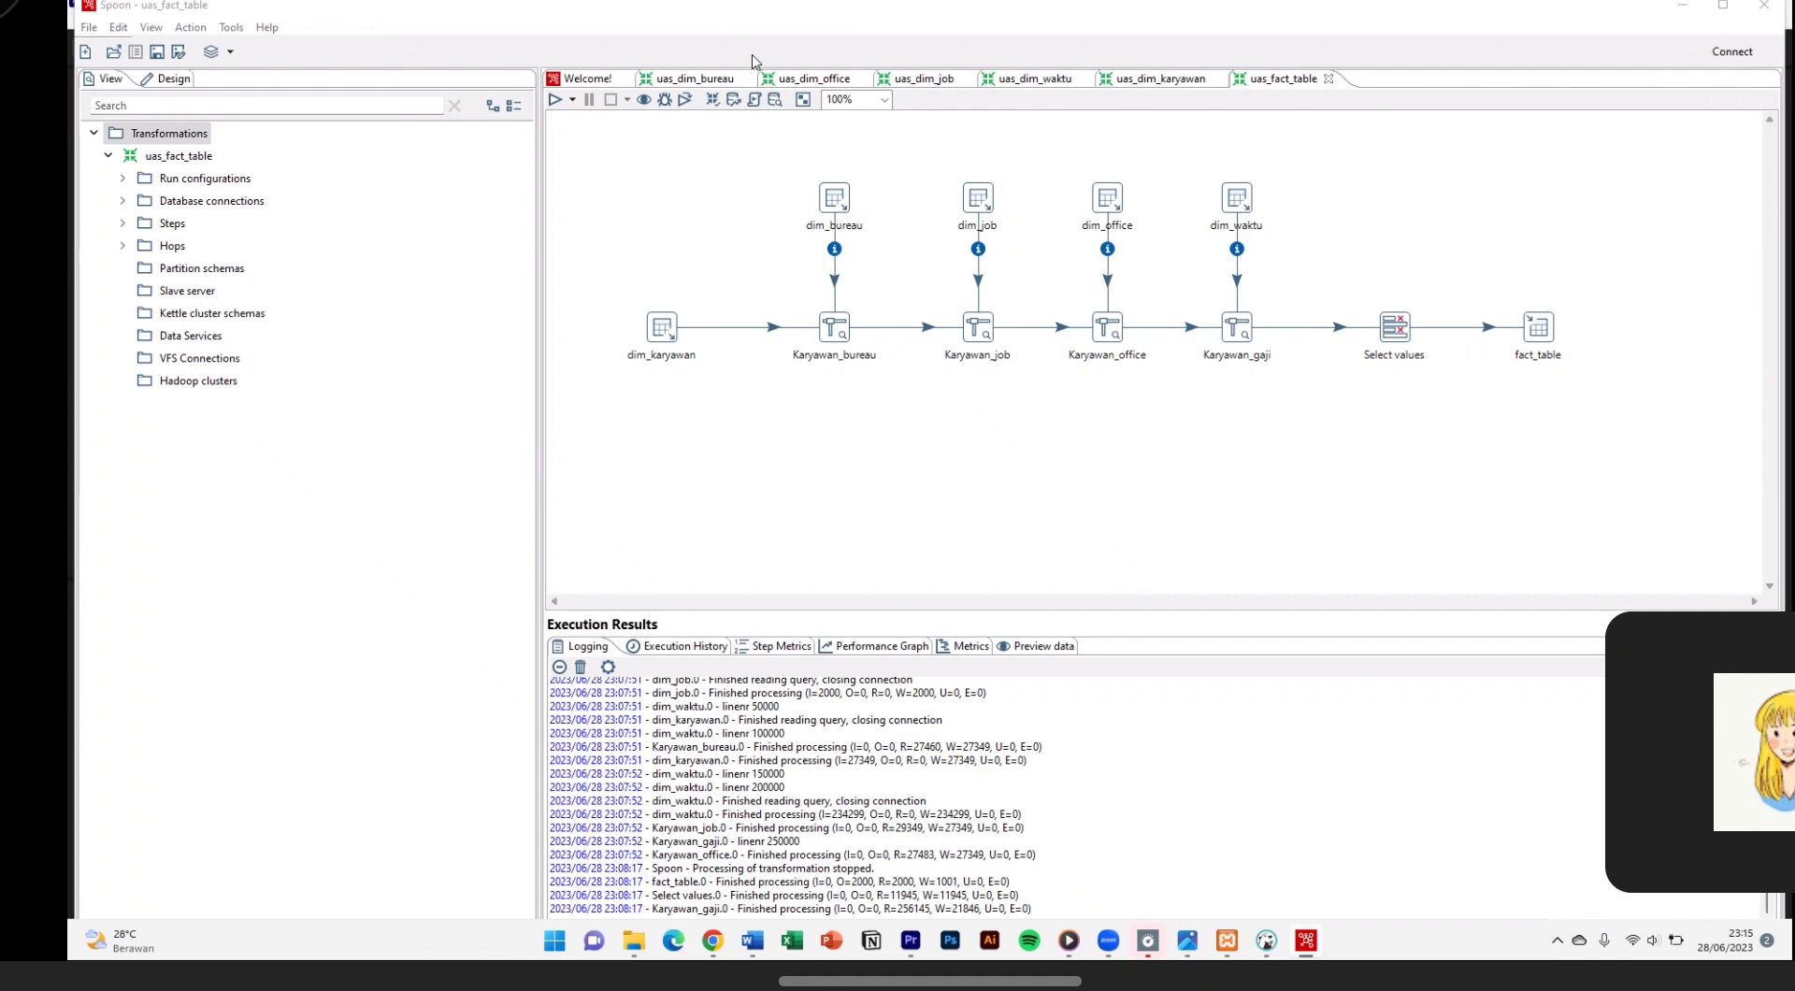
# Step: Switch to the uas_dim_office transformation and review the CSV file input settings of its Employee_Payroll step
pyautogui.click(774, 79)
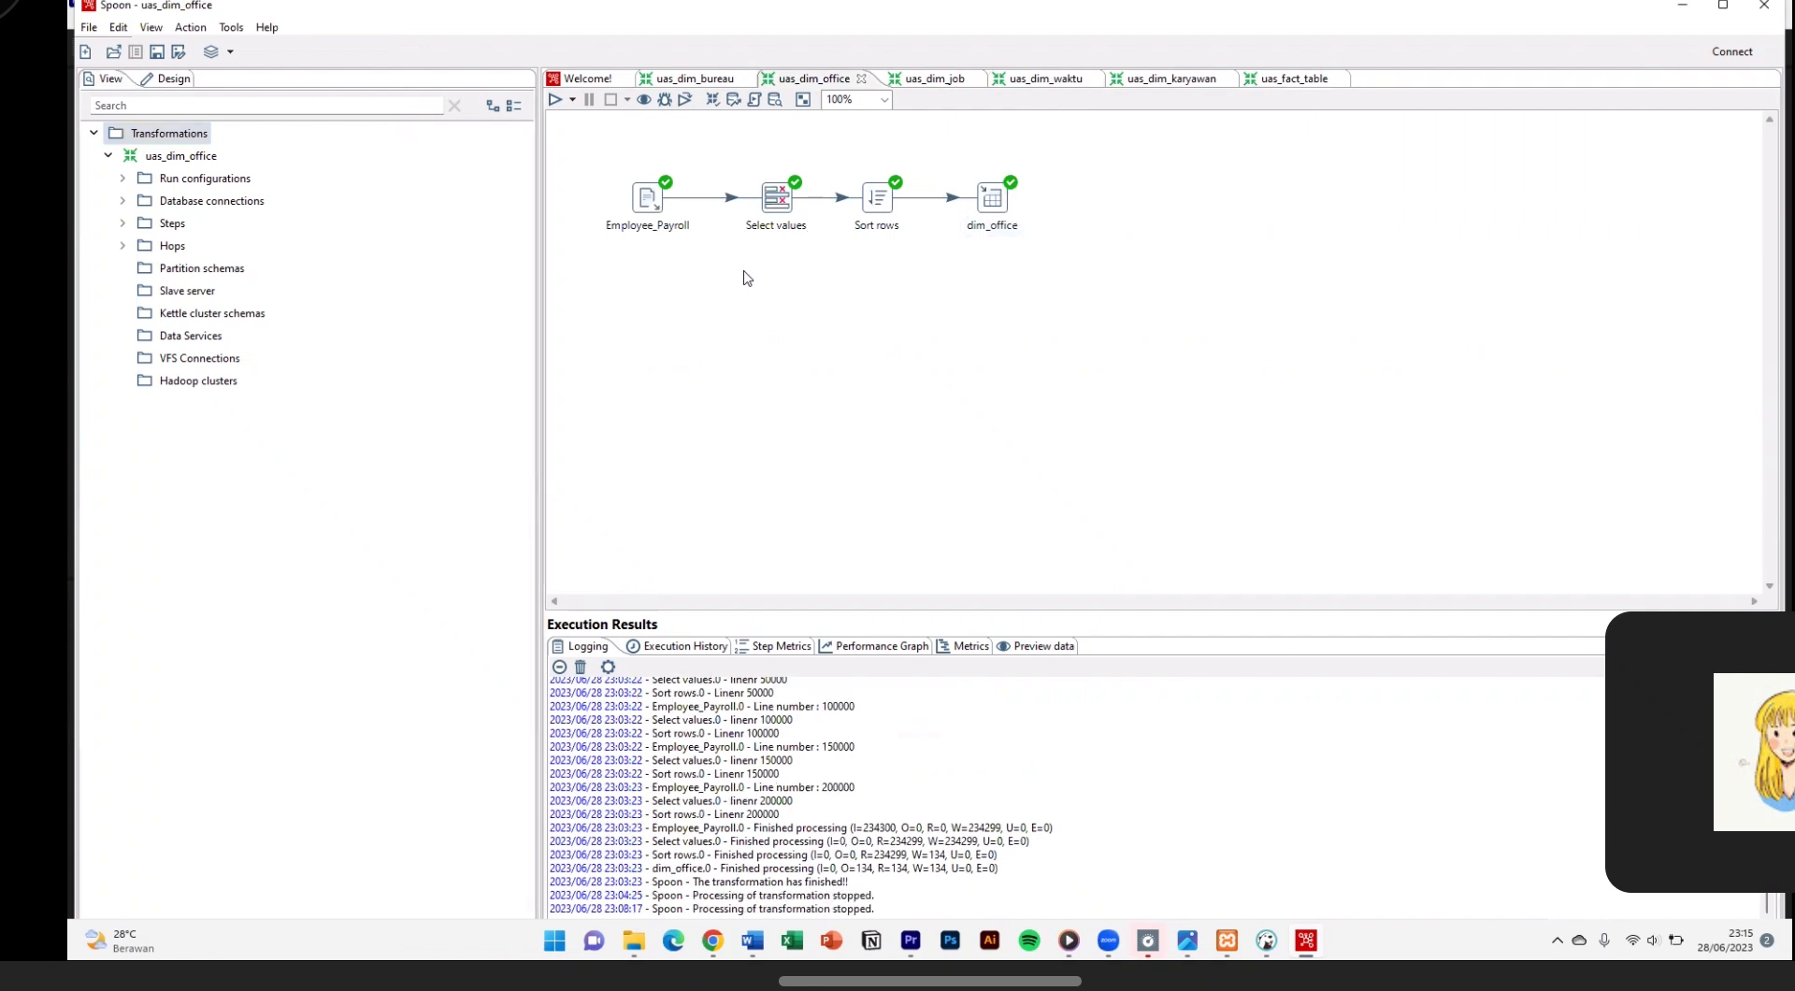
pyautogui.click(648, 202)
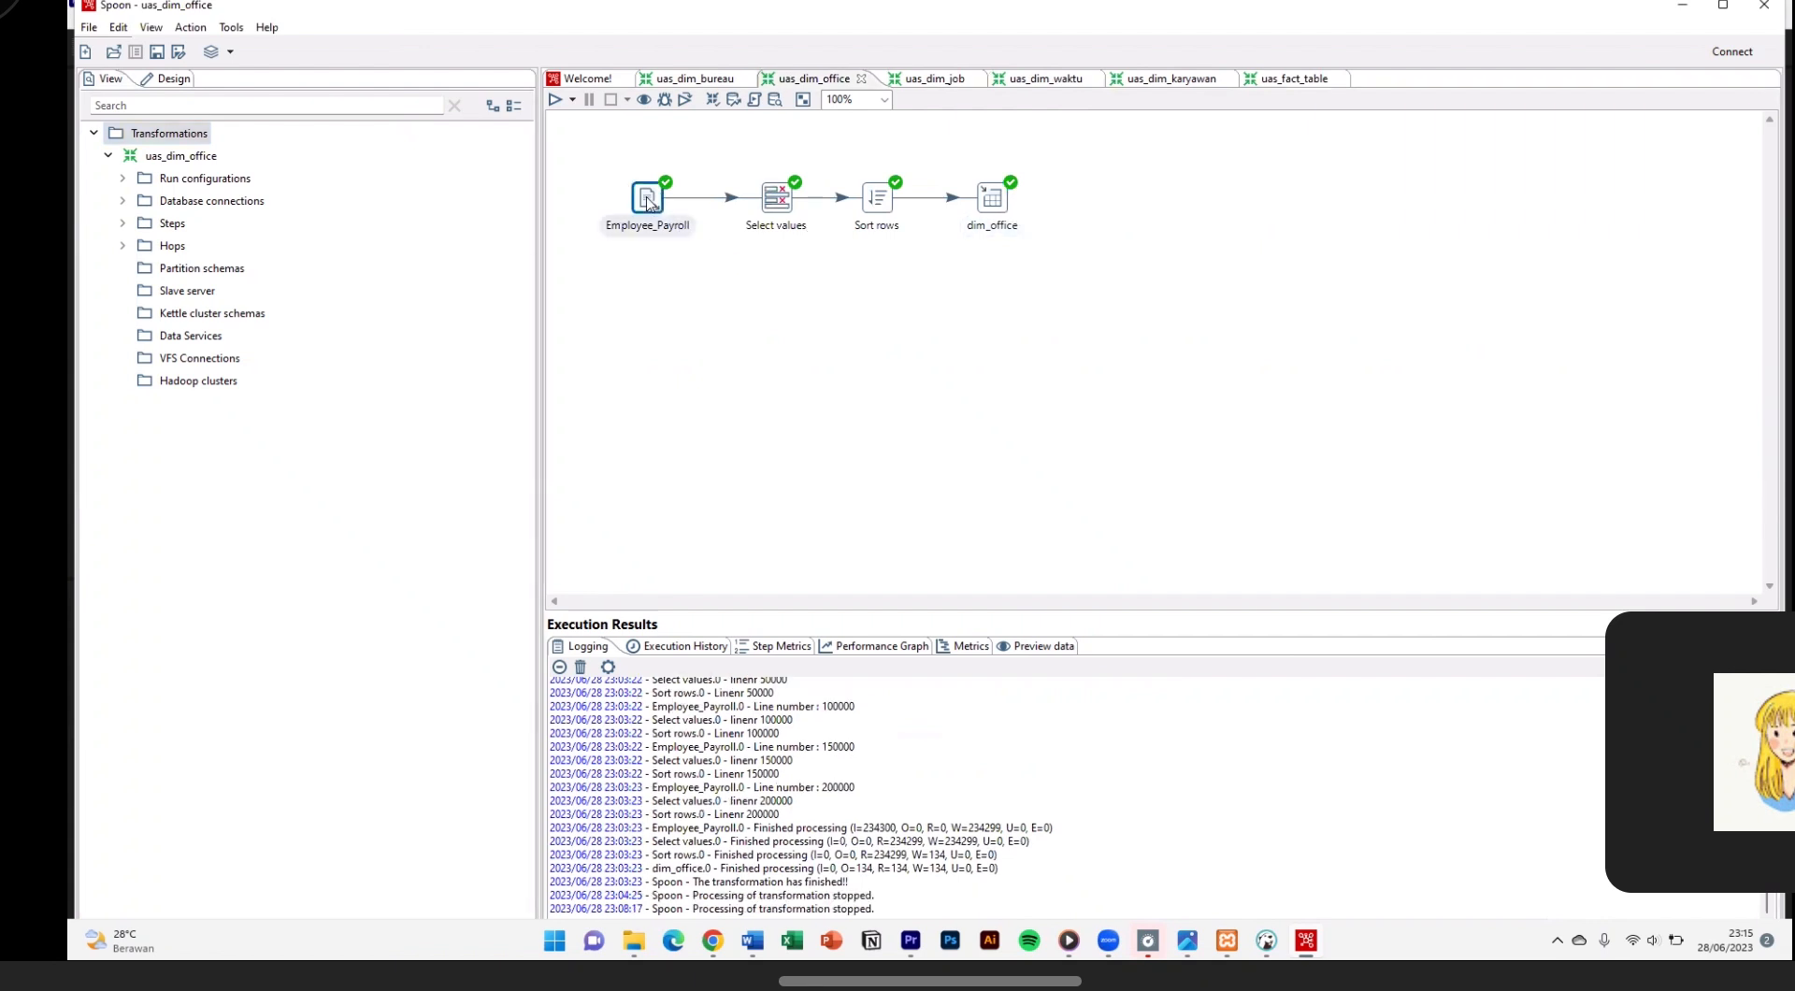
pyautogui.doubleClick(648, 202)
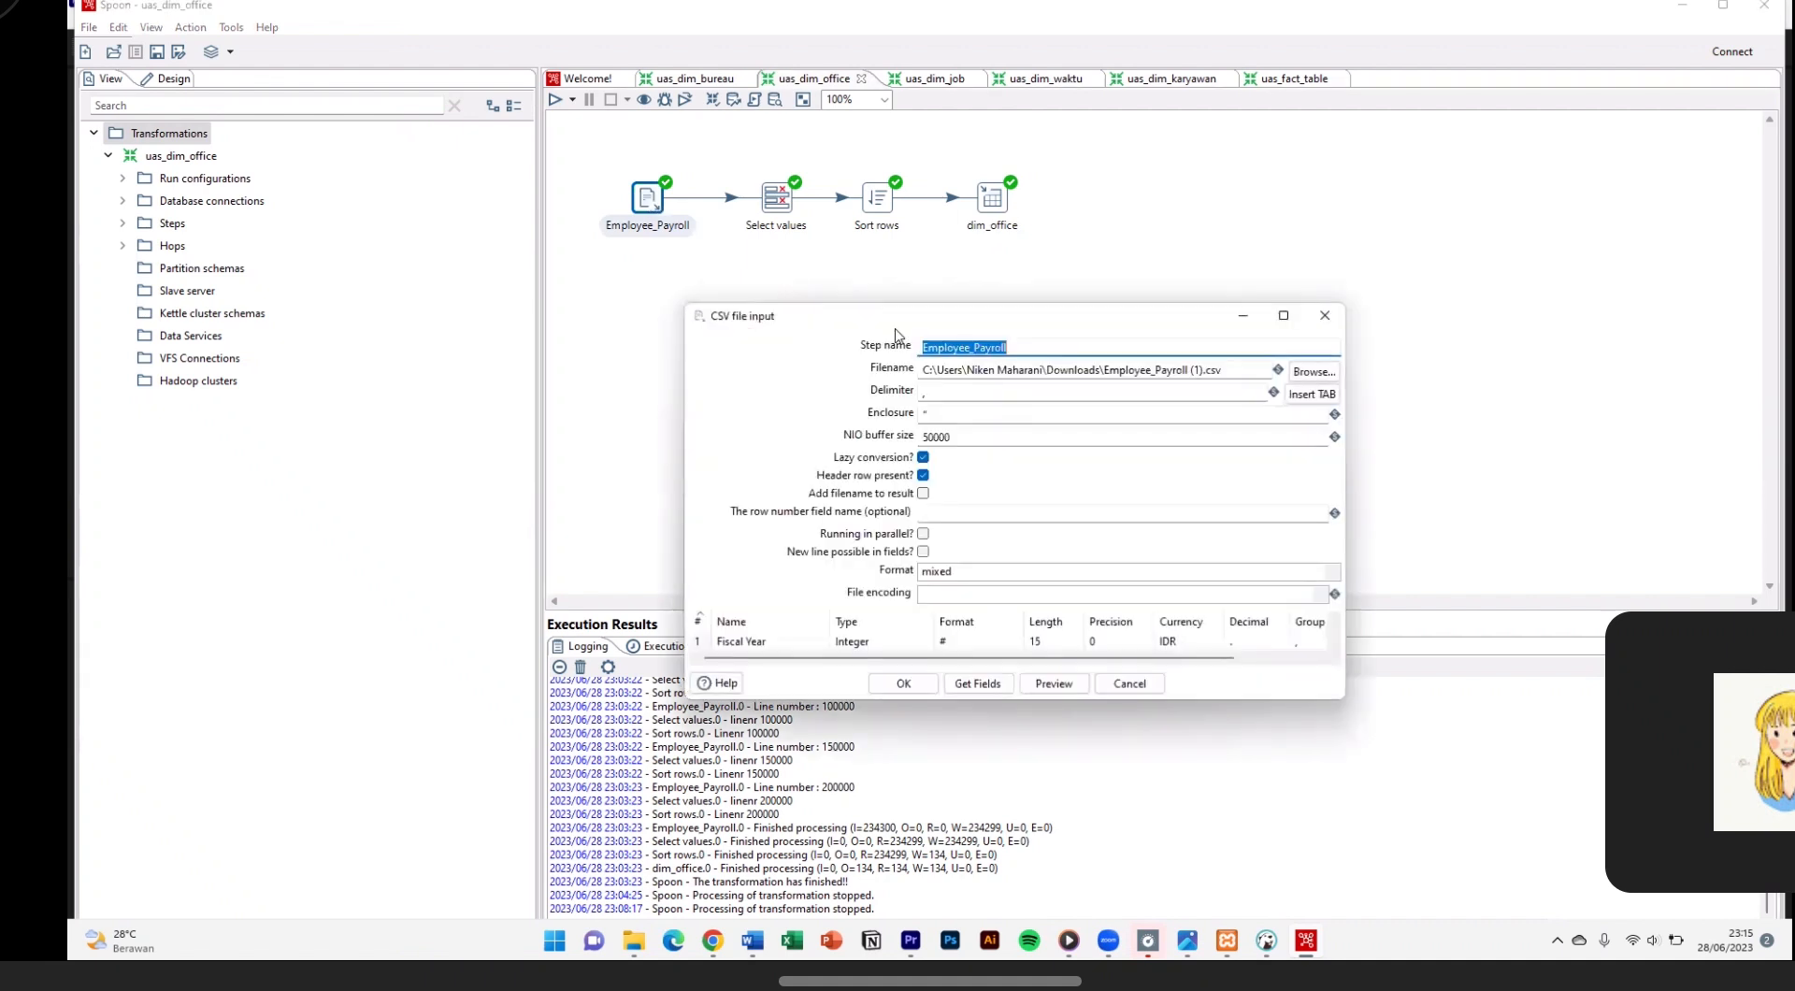
pyautogui.click(1003, 348)
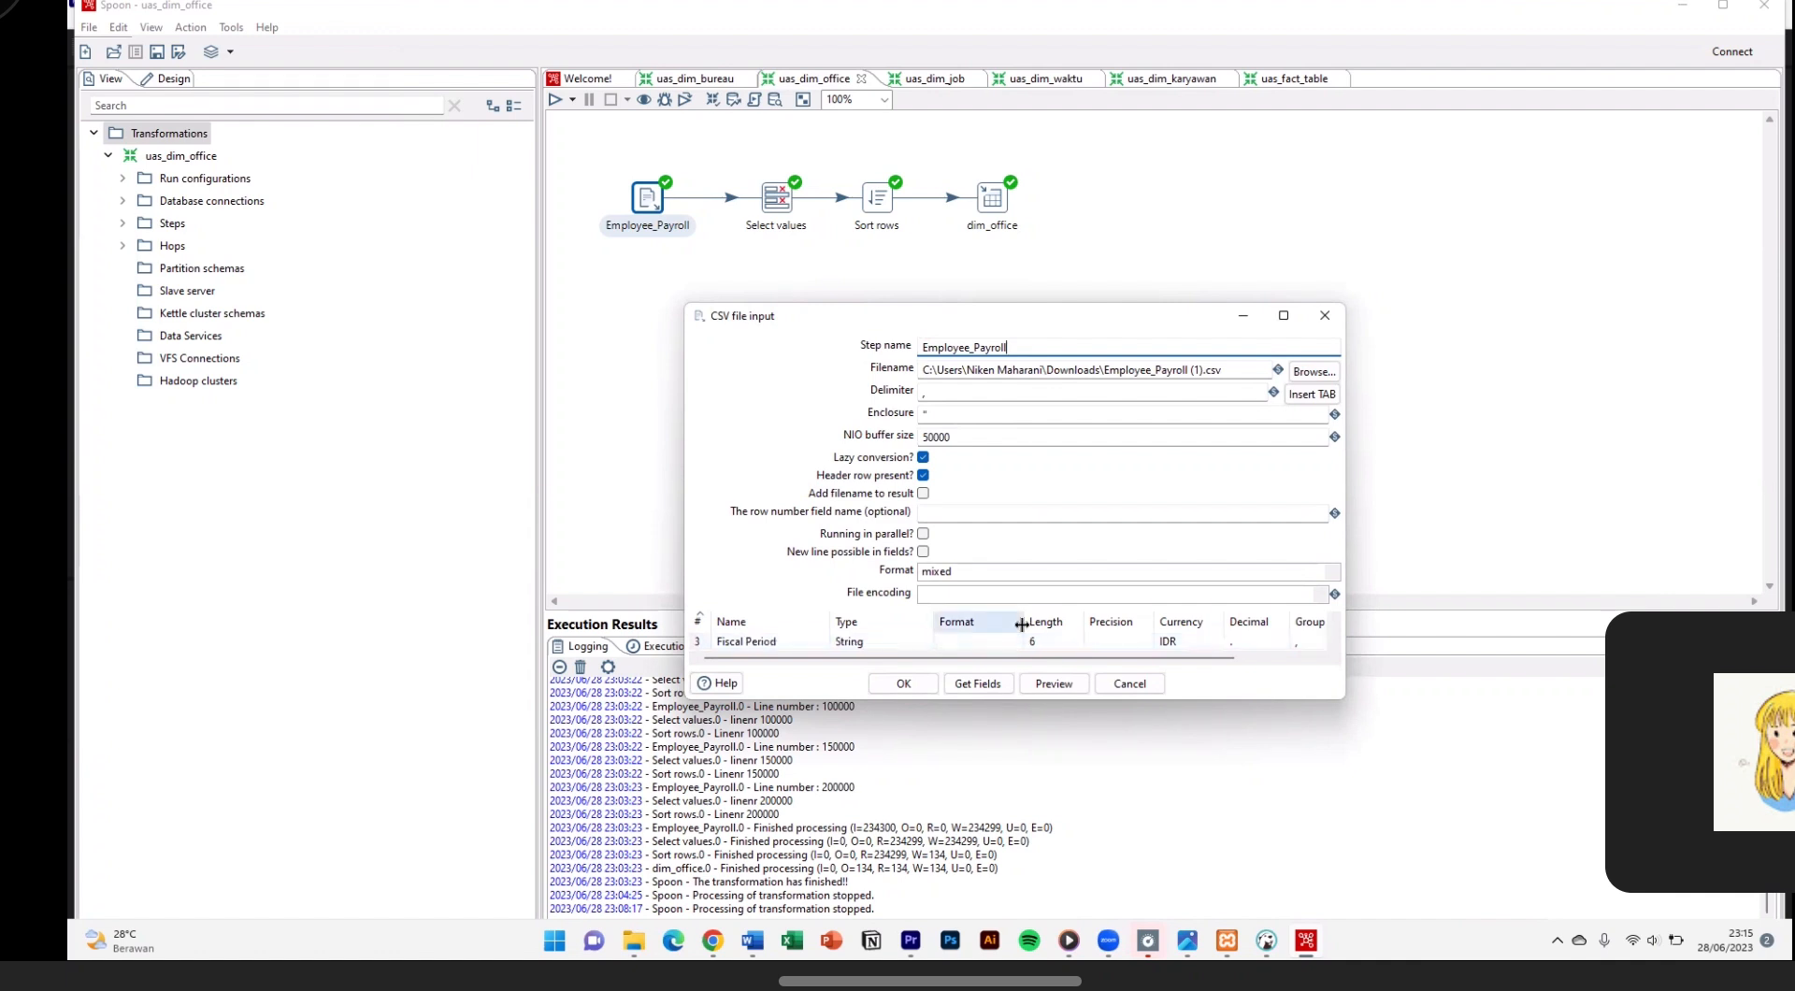
pyautogui.click(1324, 315)
# Step: Review the fields of the Select values step and the sort settings of the Sort rows step in uas_dim_office
pyautogui.doubleClick(776, 198)
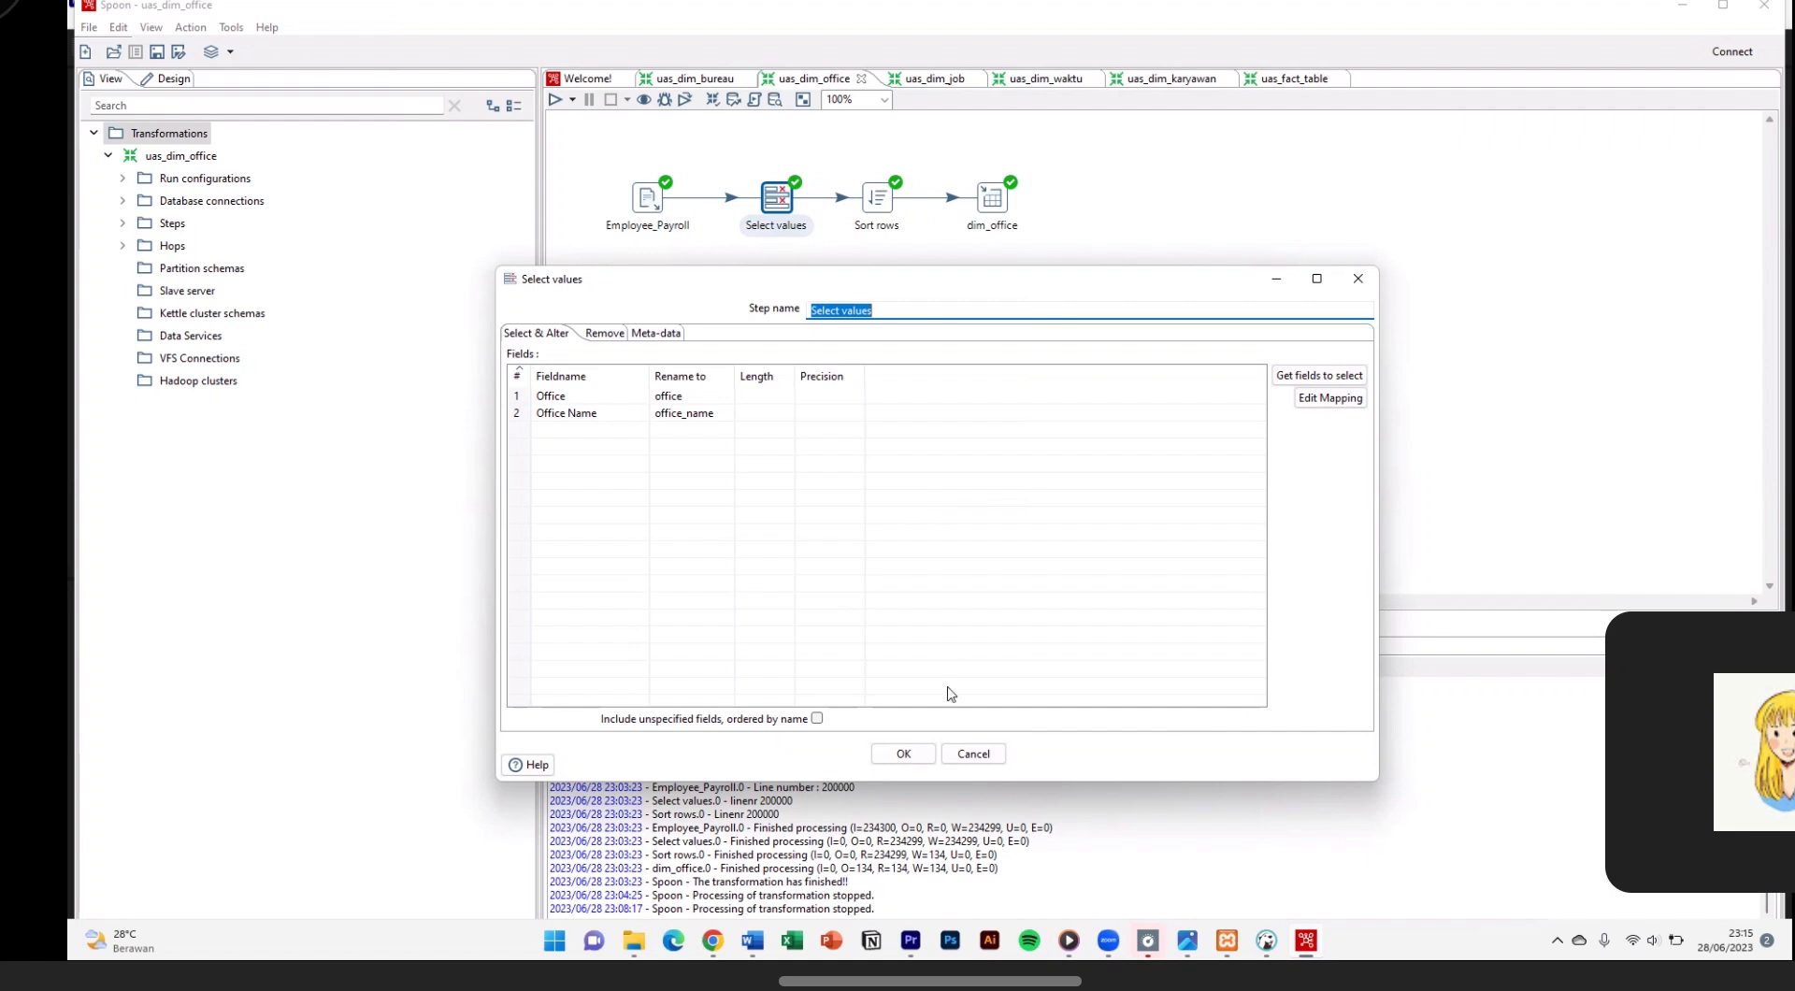
pyautogui.click(919, 755)
pyautogui.doubleClick(880, 204)
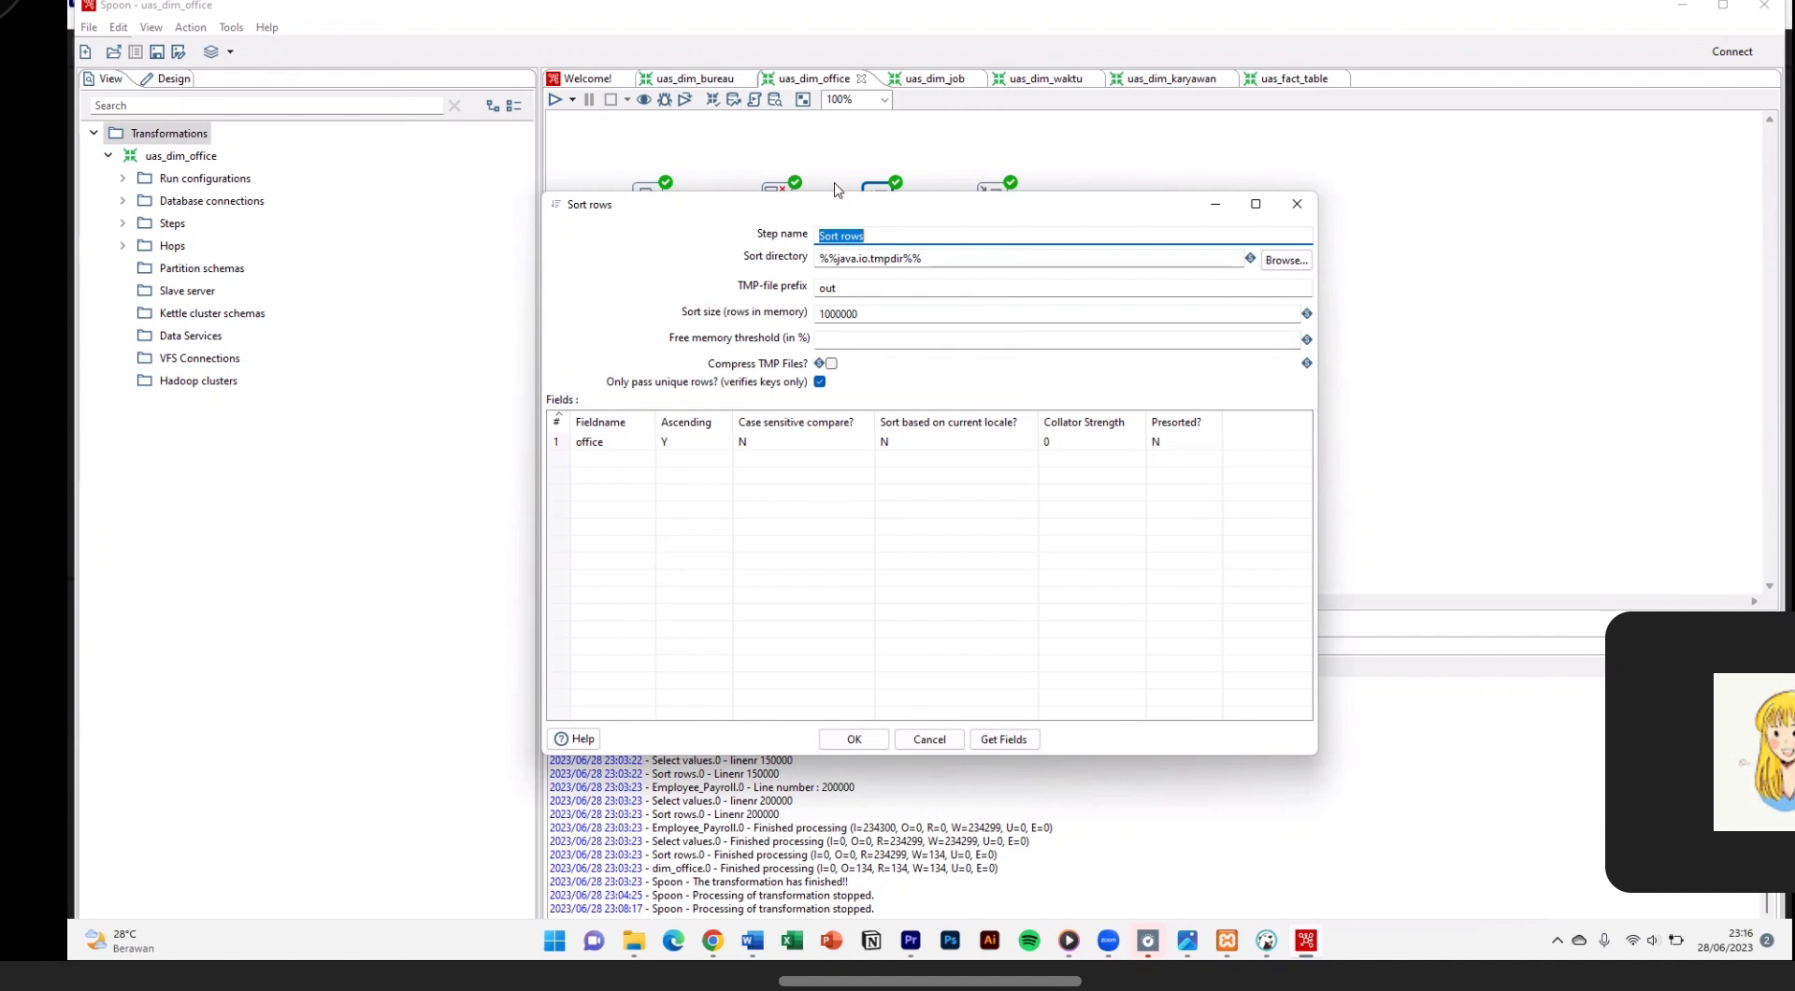
pyautogui.click(882, 741)
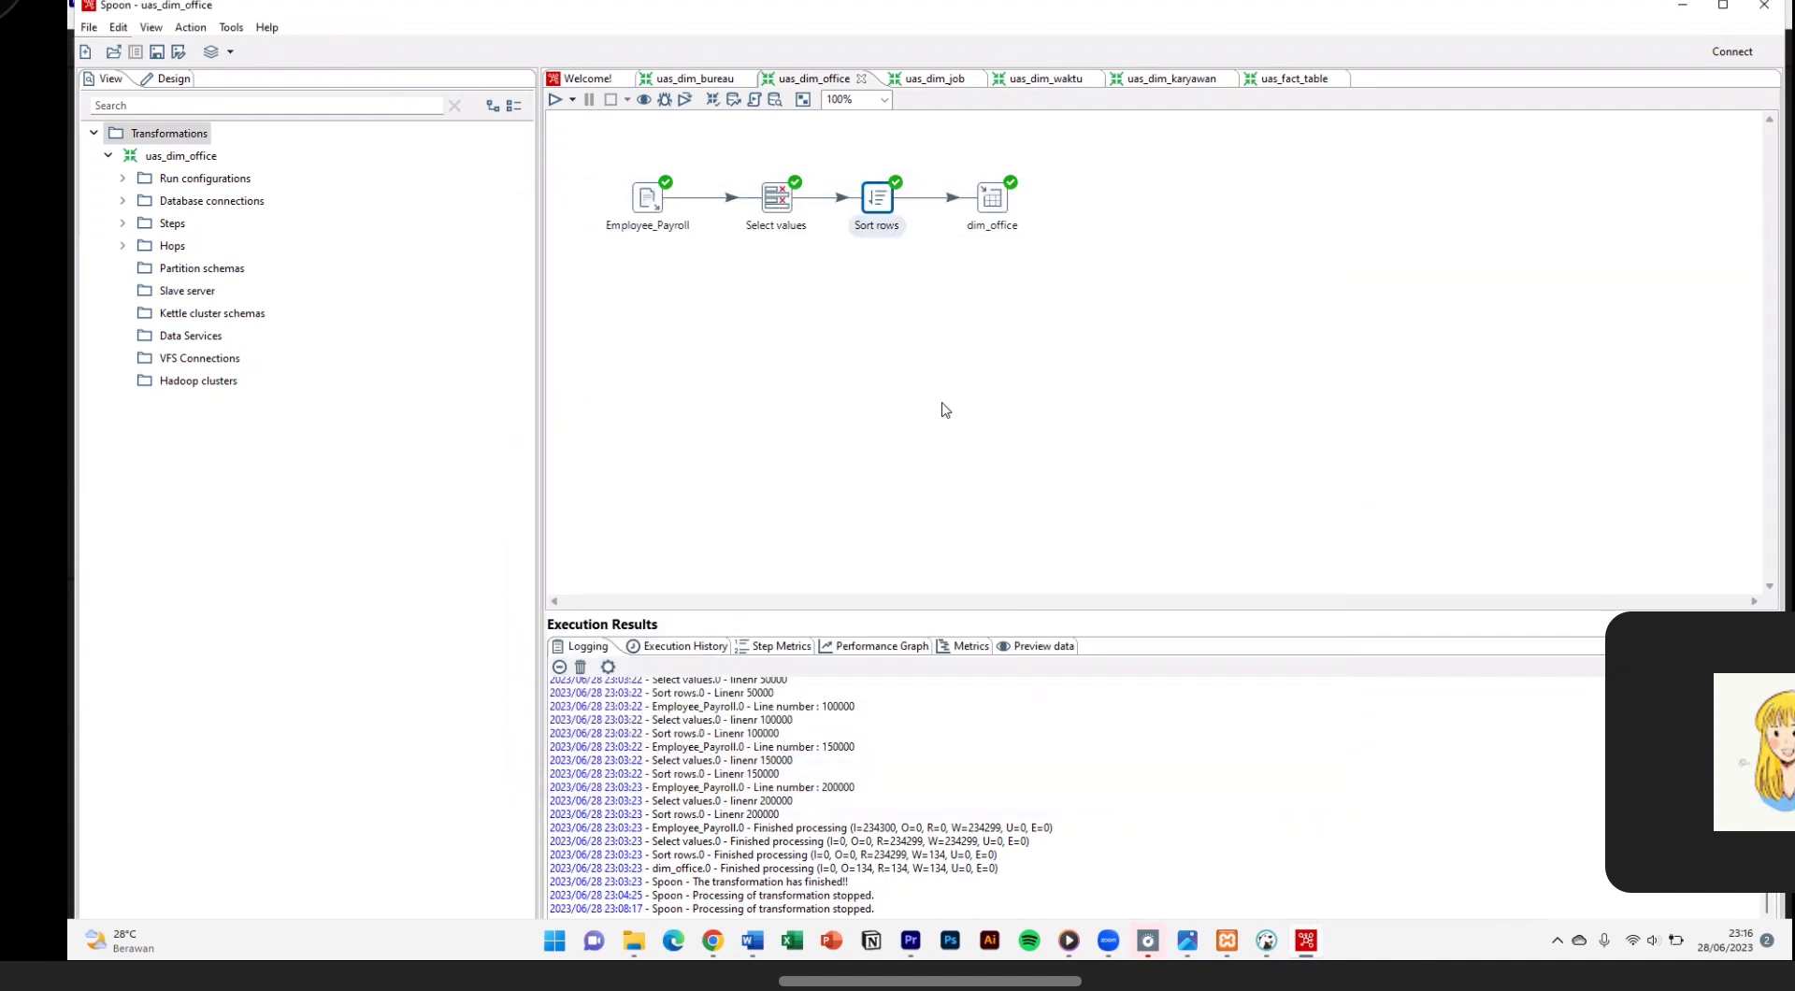
# Step: Review the dim_office table output settings, quick-launch a preview of its rows, and close the preview dialogs
pyautogui.doubleClick(991, 196)
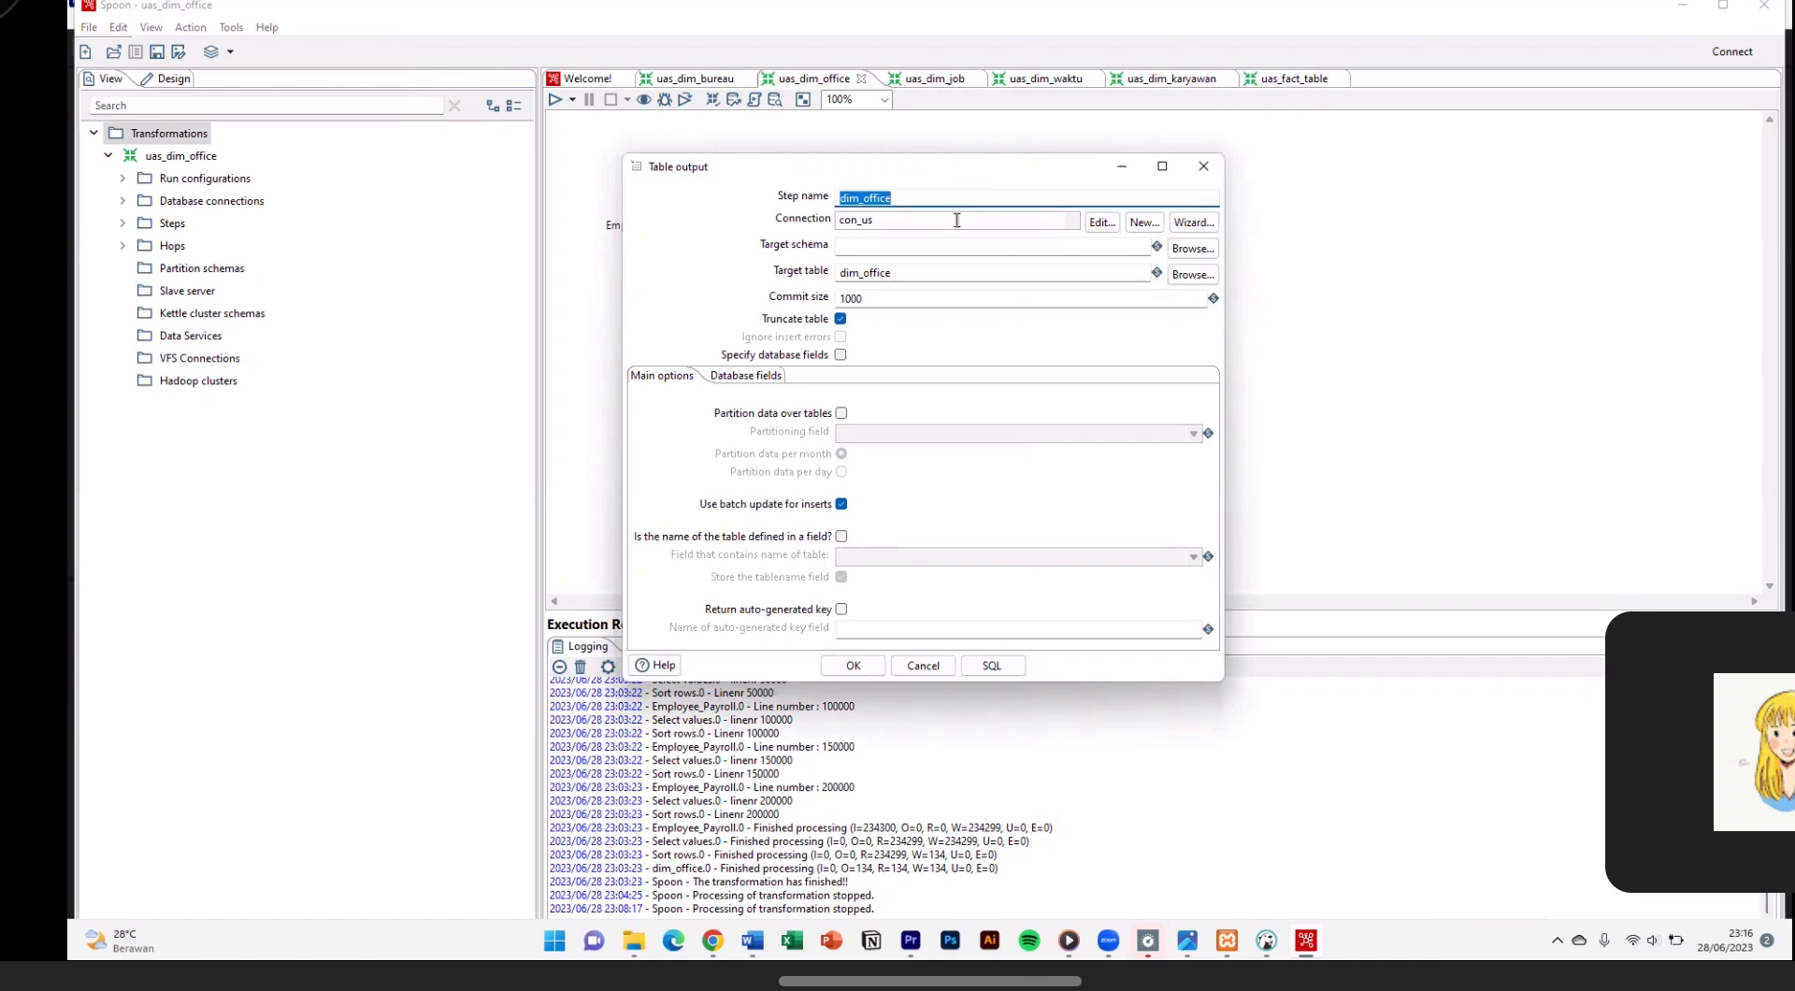
pyautogui.click(879, 669)
pyautogui.rightClick(991, 198)
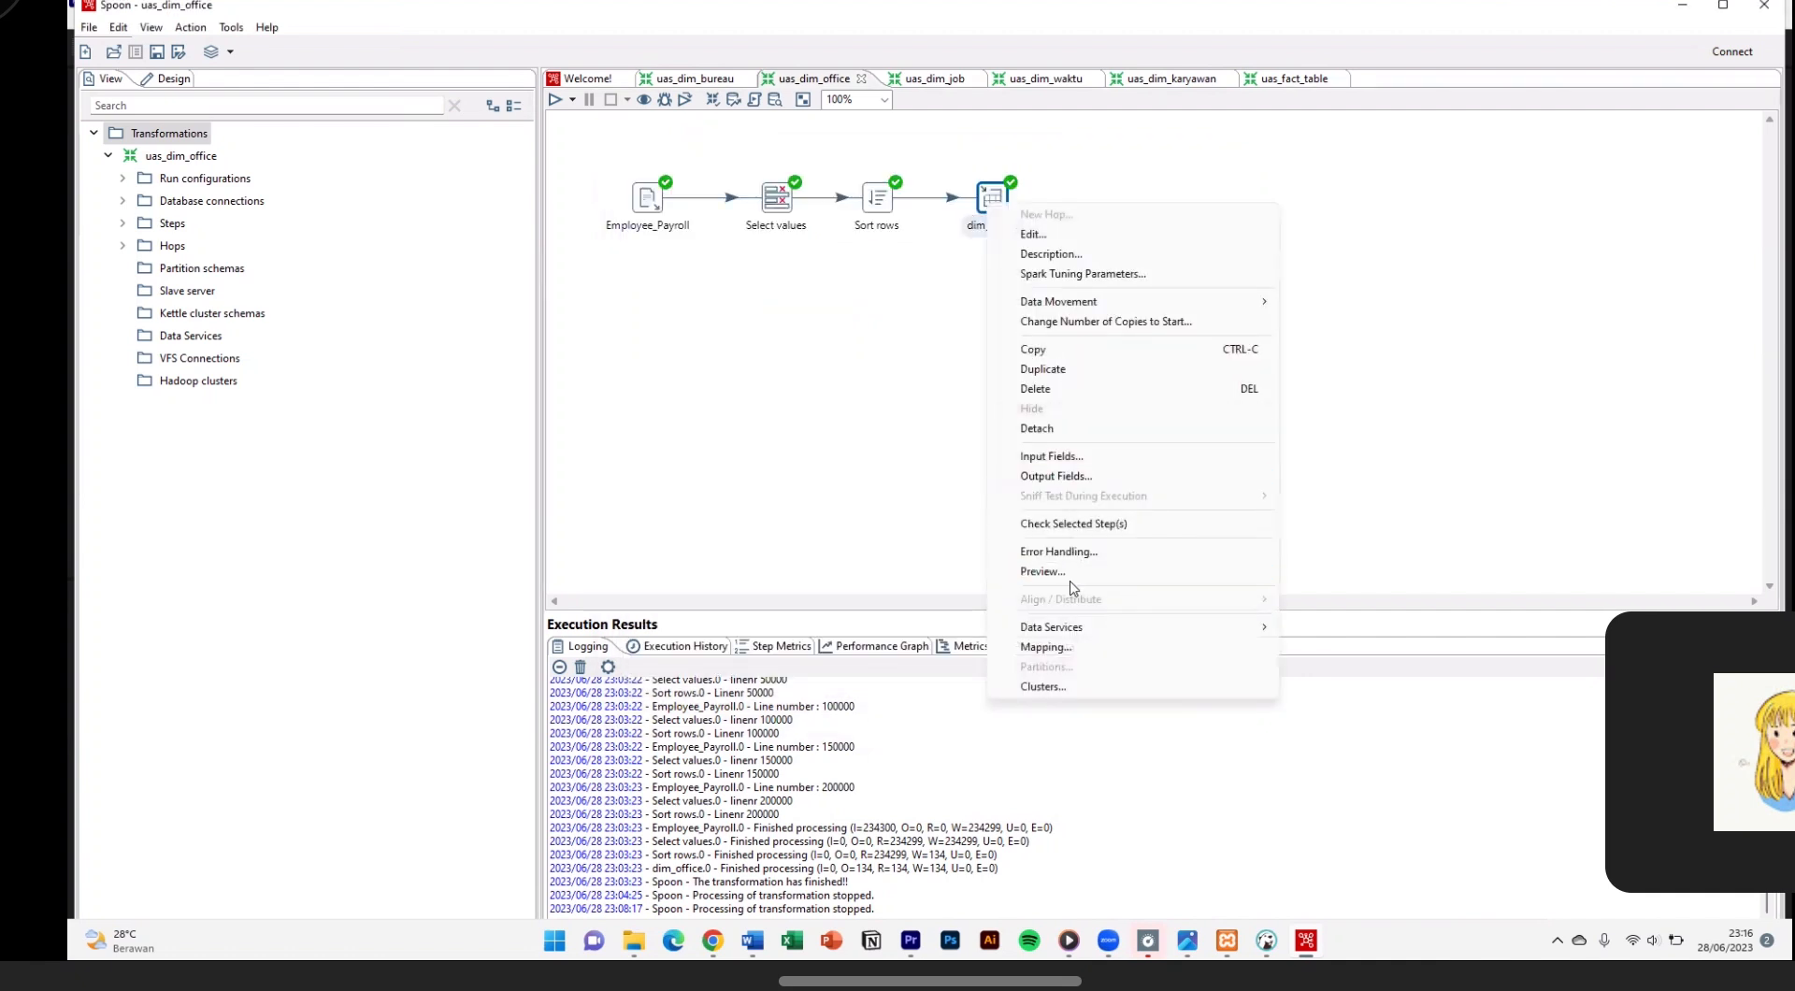
pyautogui.click(1071, 574)
pyautogui.click(834, 872)
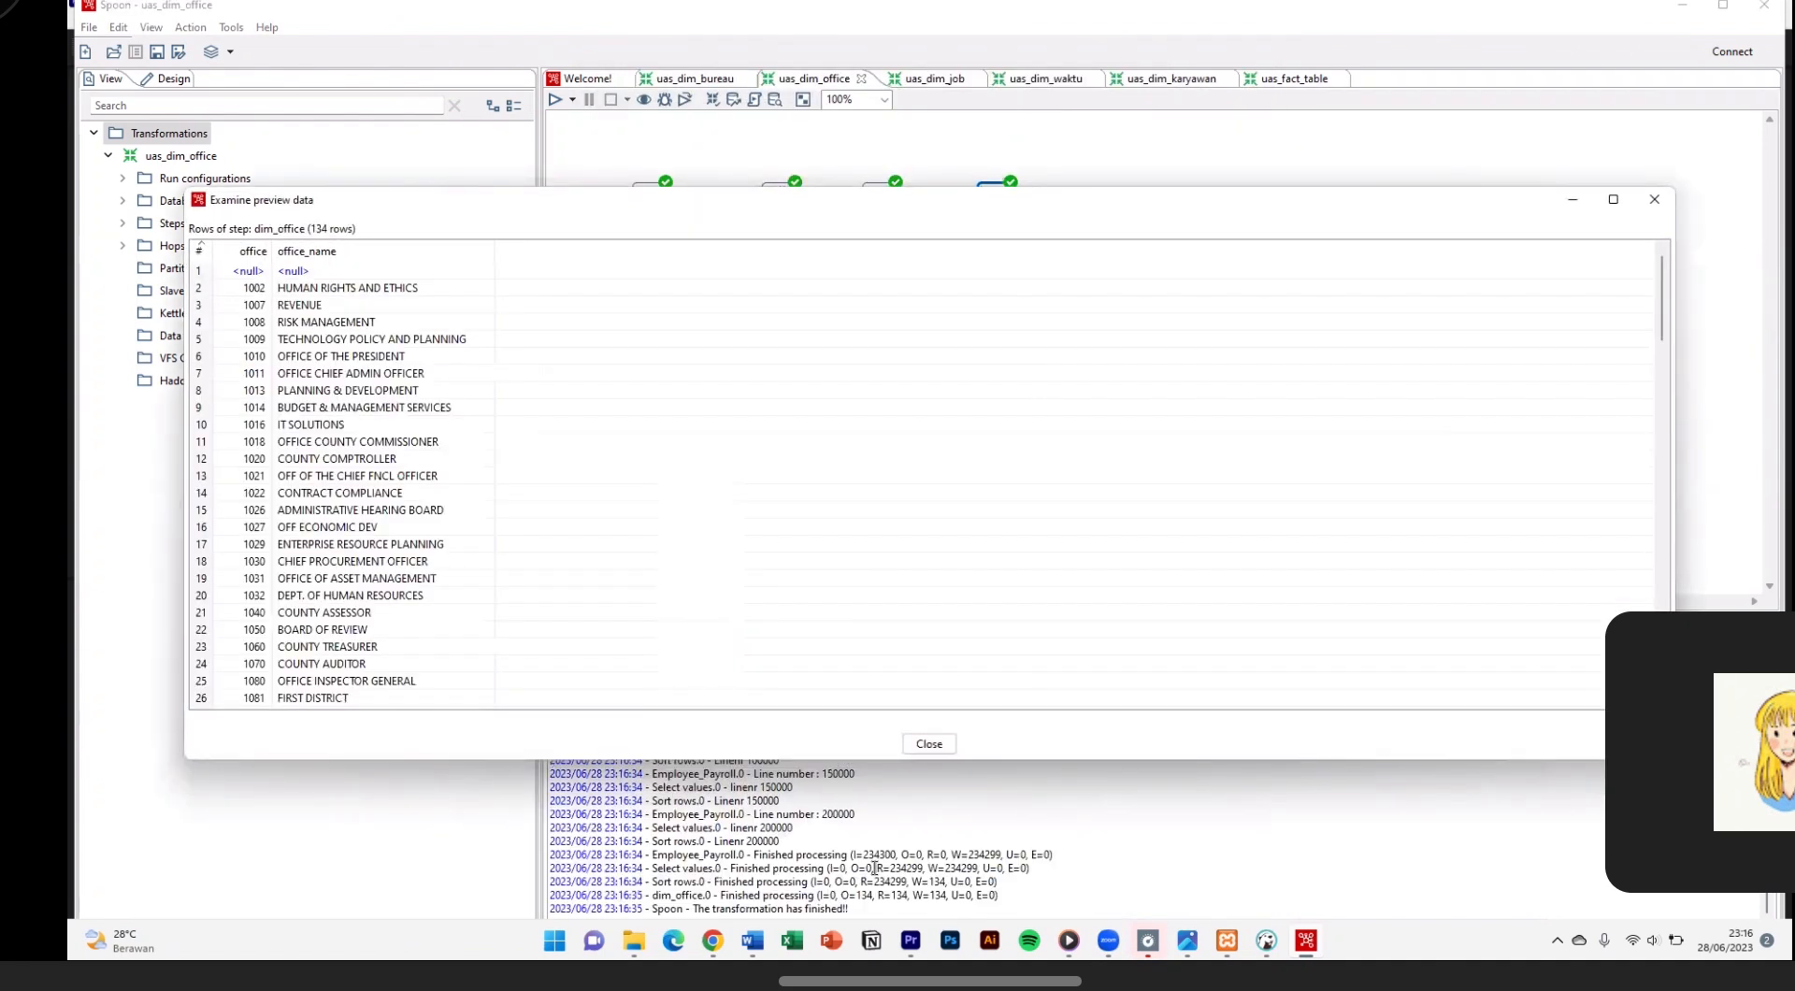
pyautogui.scroll(-18, 461, 526)
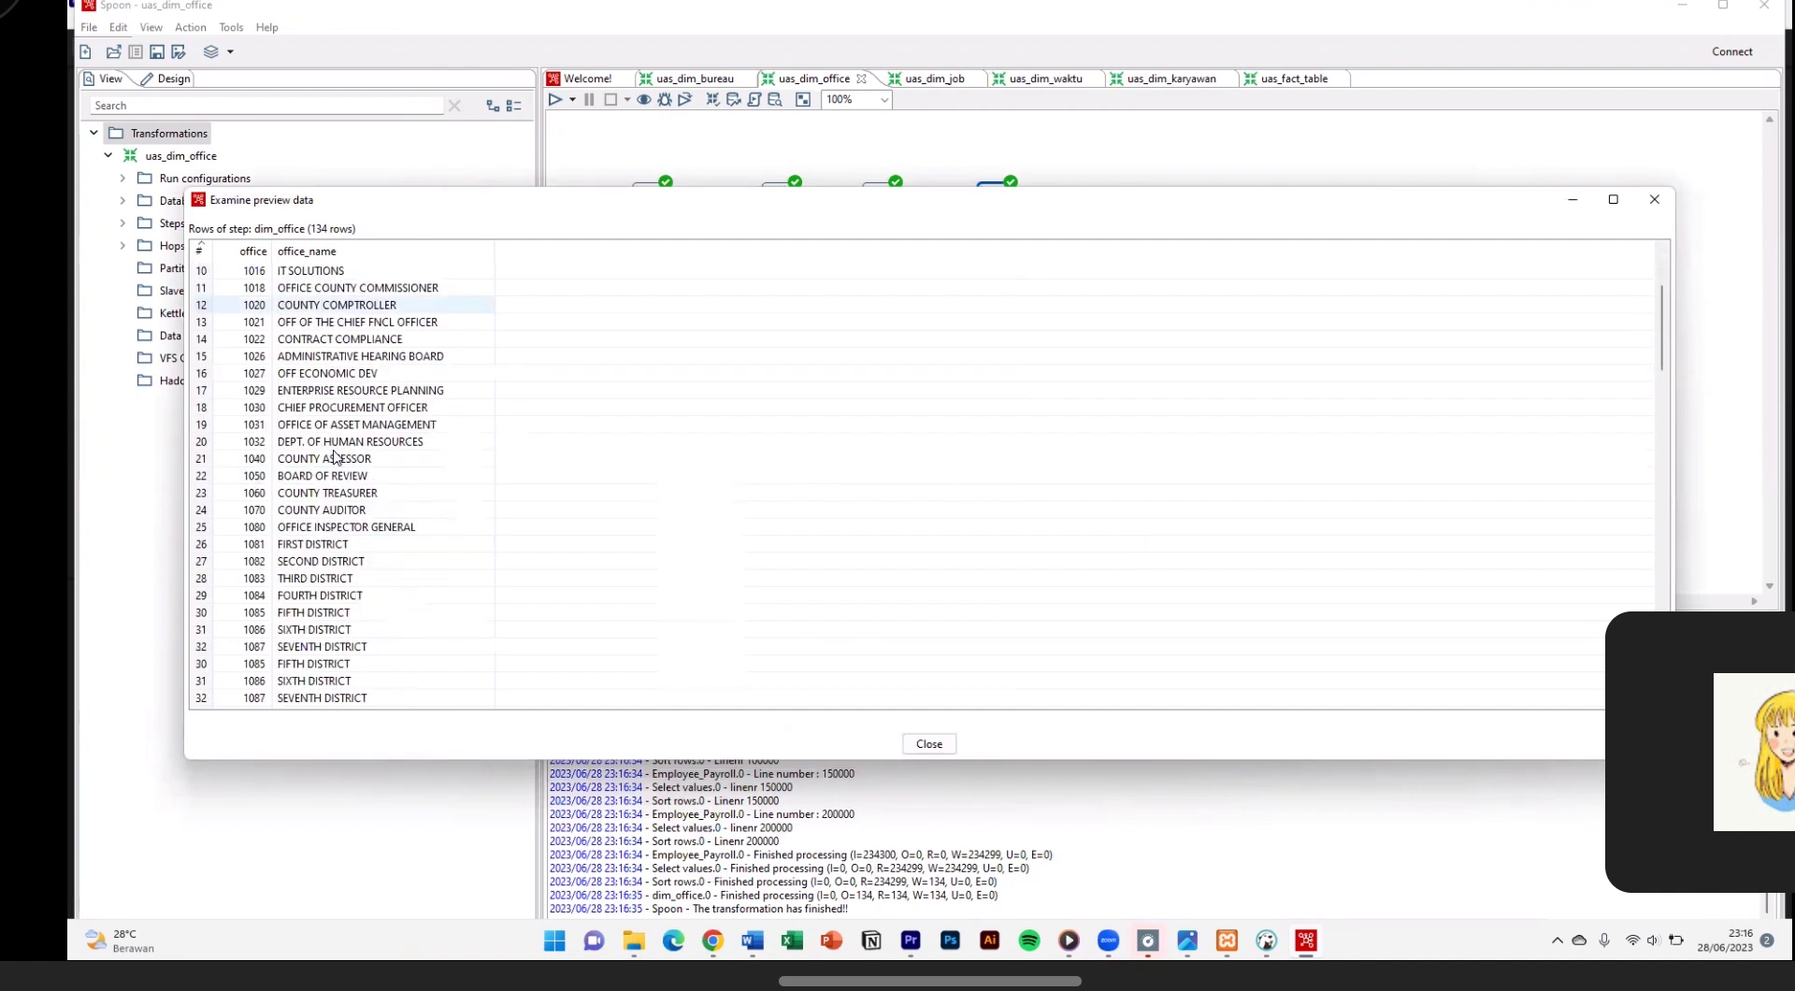
pyautogui.click(925, 743)
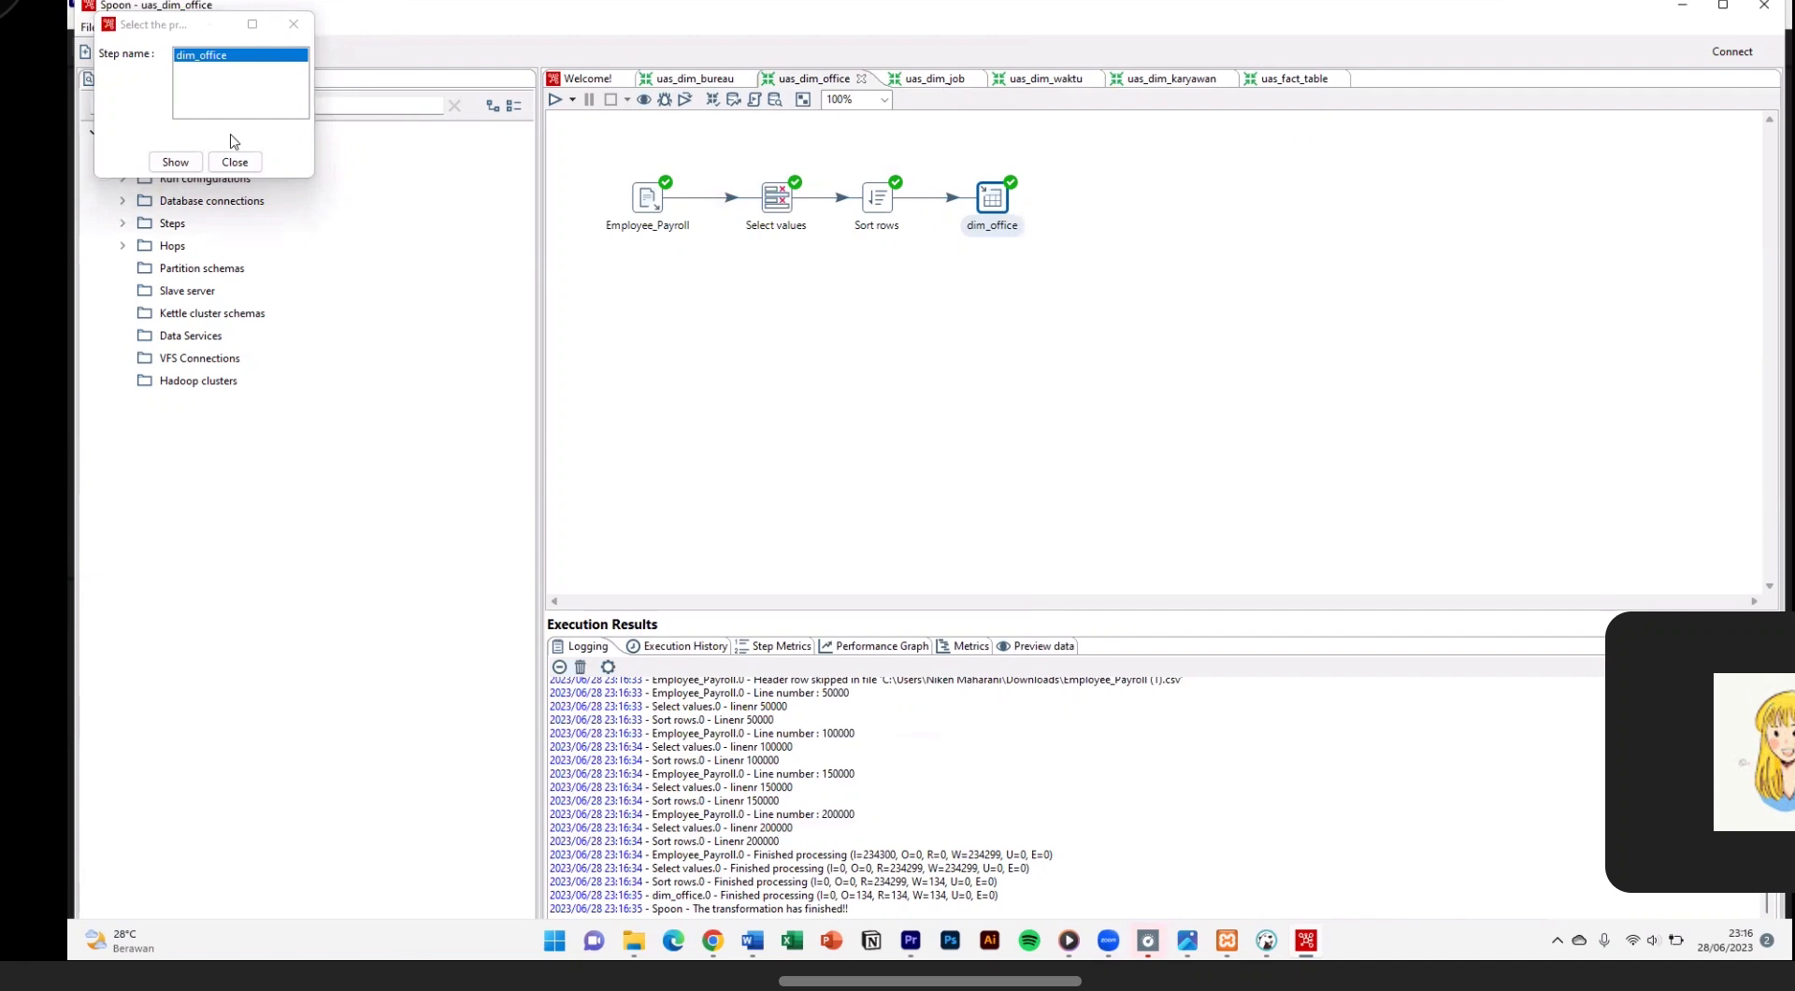
pyautogui.click(235, 164)
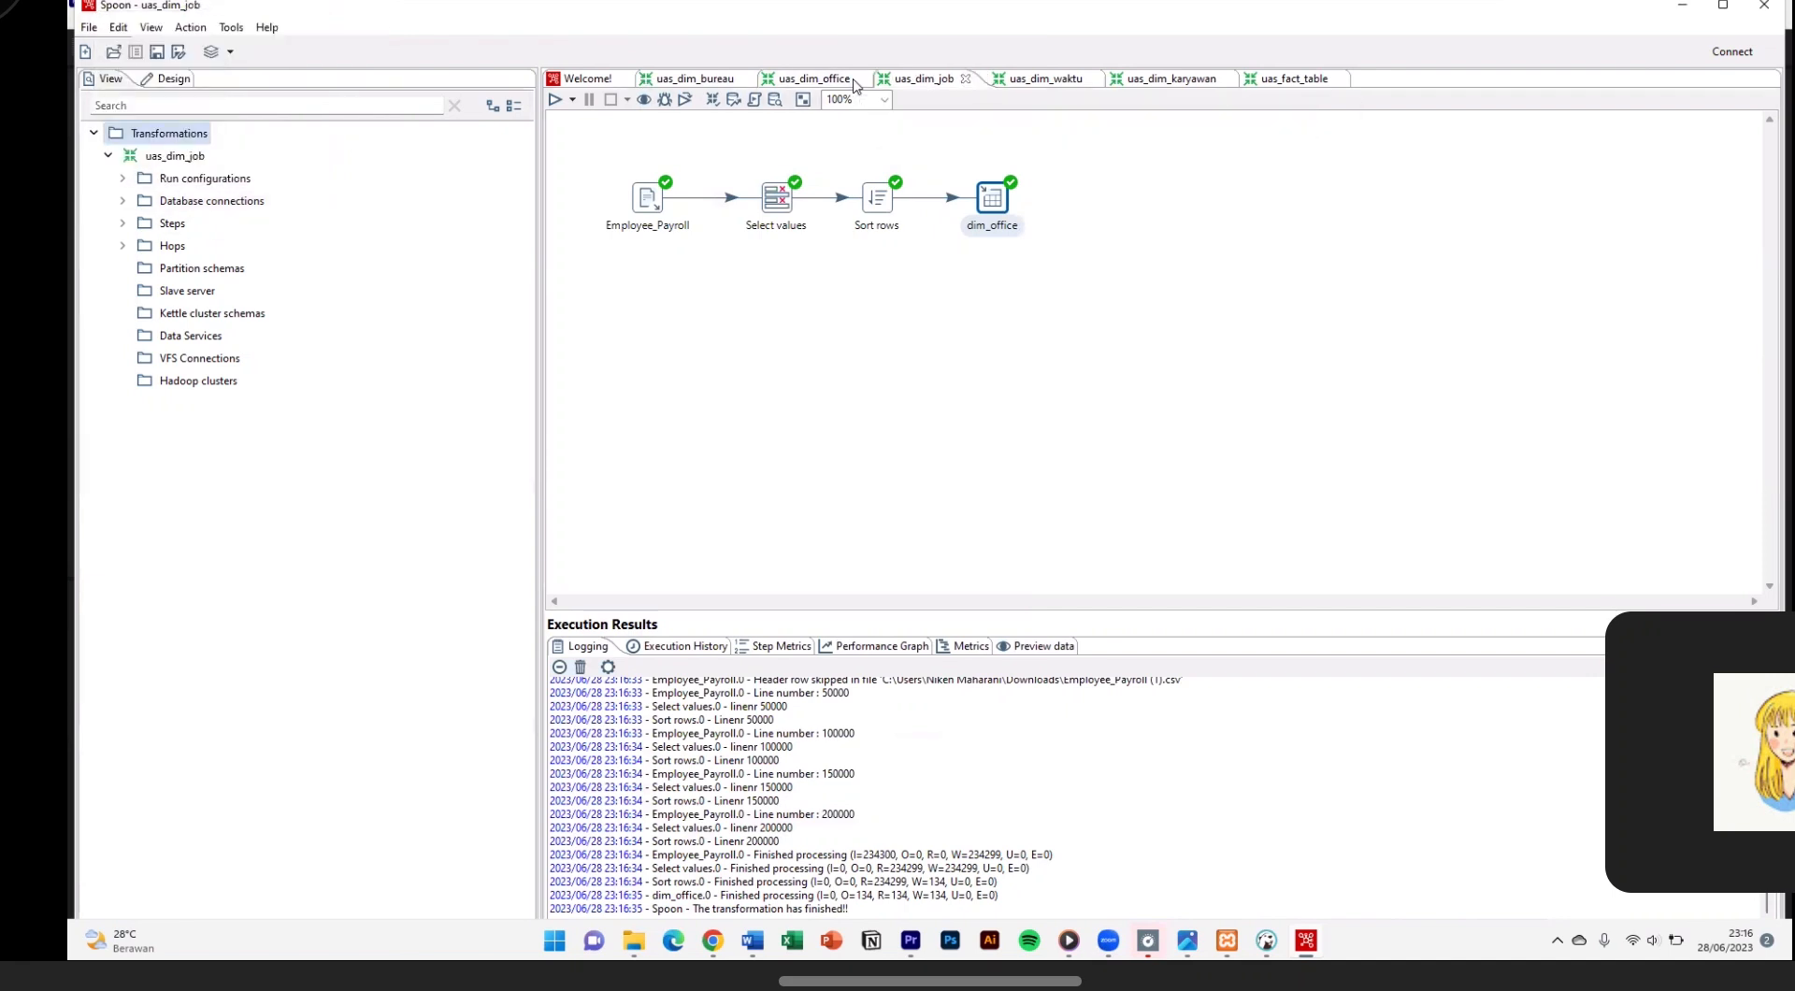
# Step: Switch to the uas_dim_job transformation and review its Employee_Payroll input step
pyautogui.click(920, 79)
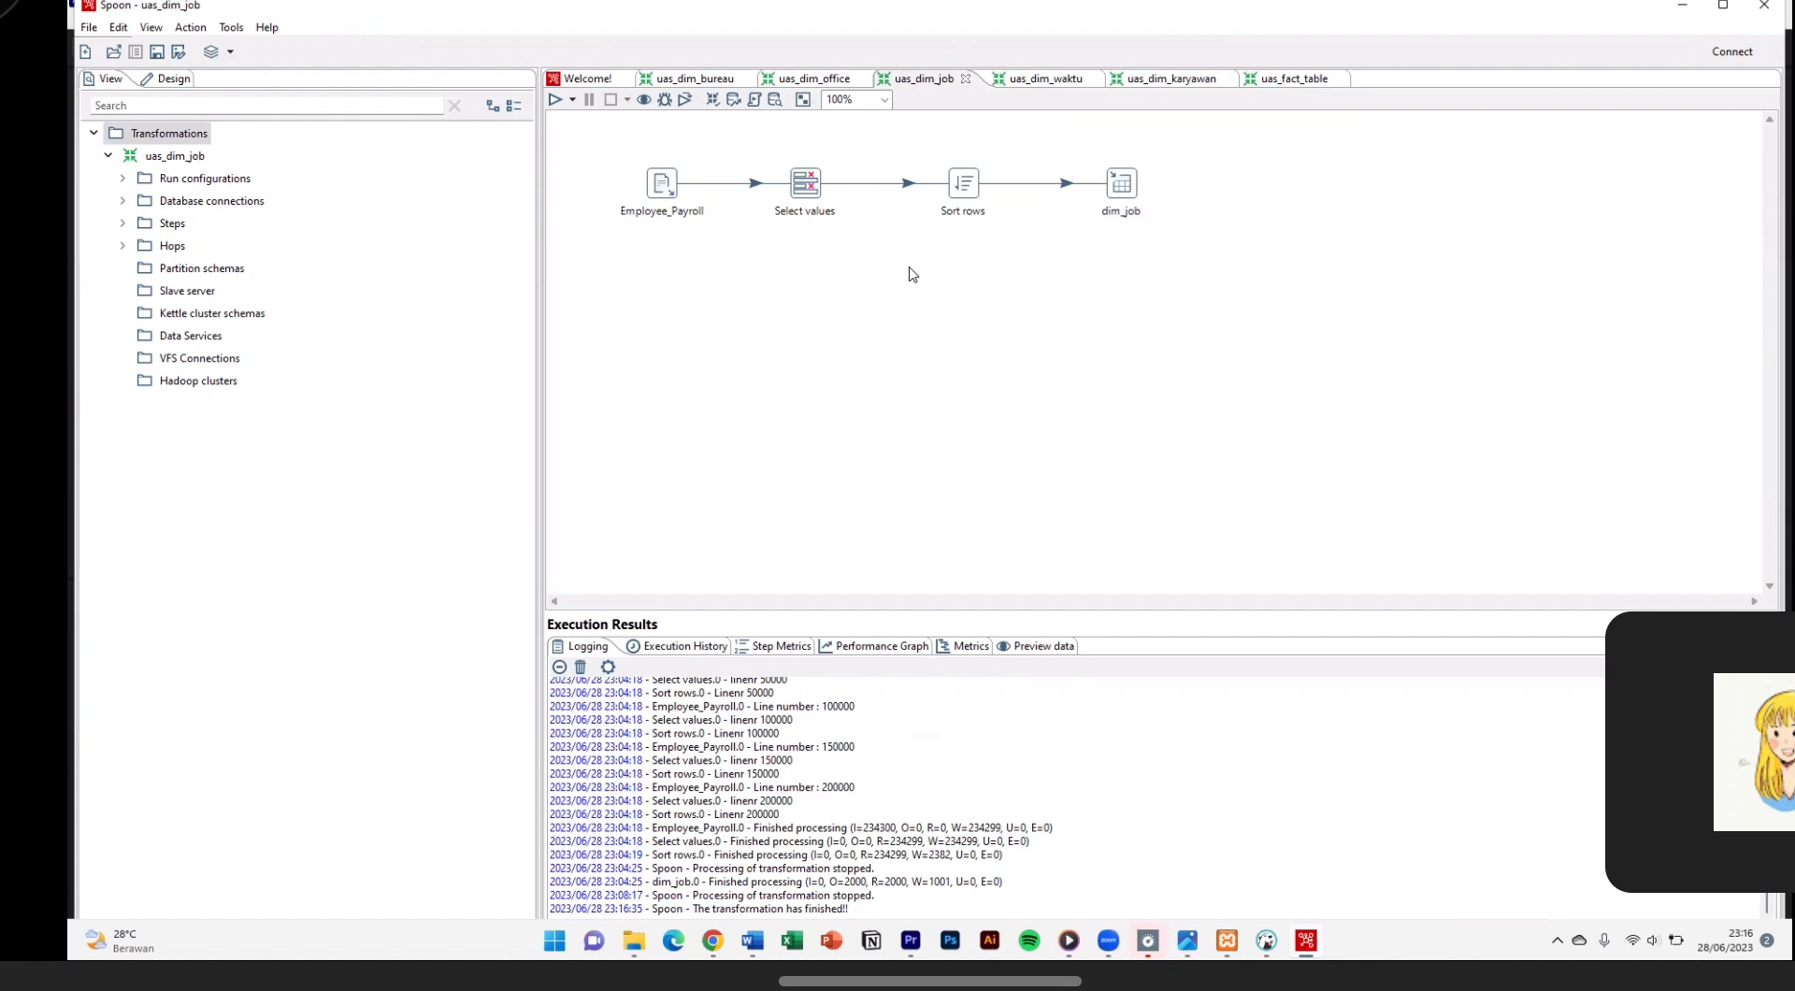
pyautogui.doubleClick(663, 189)
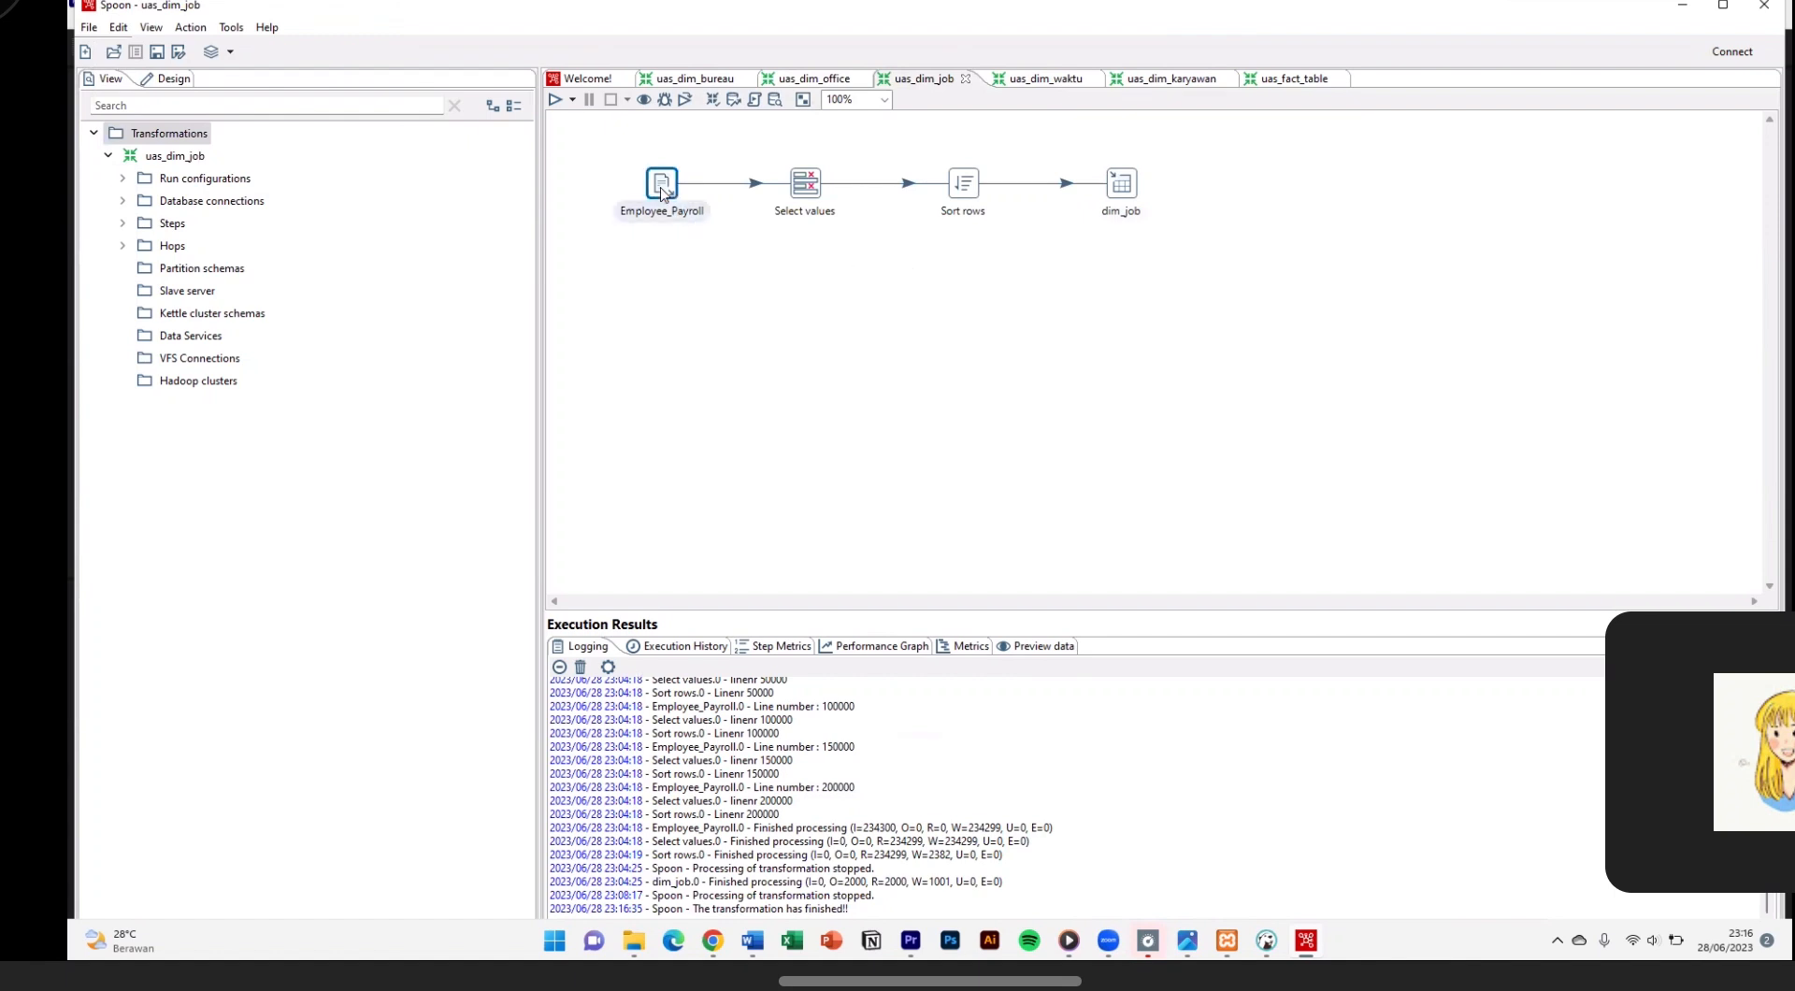
pyautogui.click(1324, 315)
# Step: Review the Select values fields and the Sort rows settings in uas_dim_job
pyautogui.click(796, 197)
pyautogui.doubleClick(796, 197)
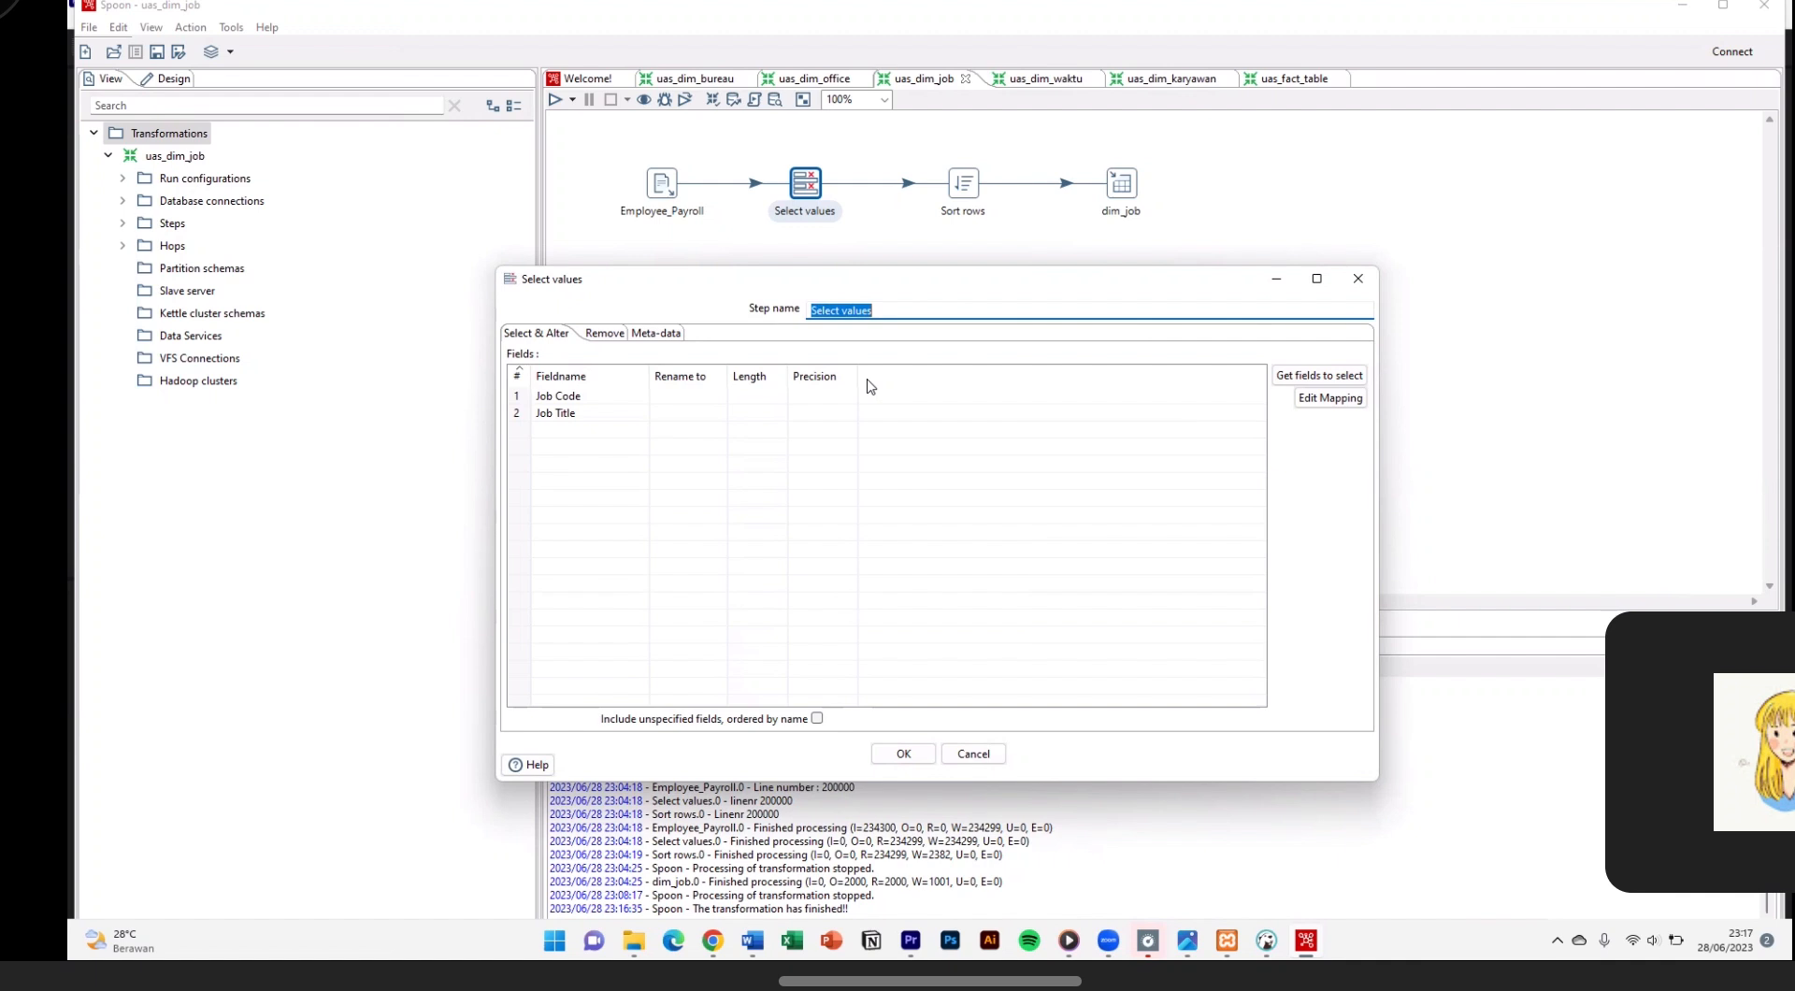
pyautogui.click(890, 750)
pyautogui.doubleClick(961, 187)
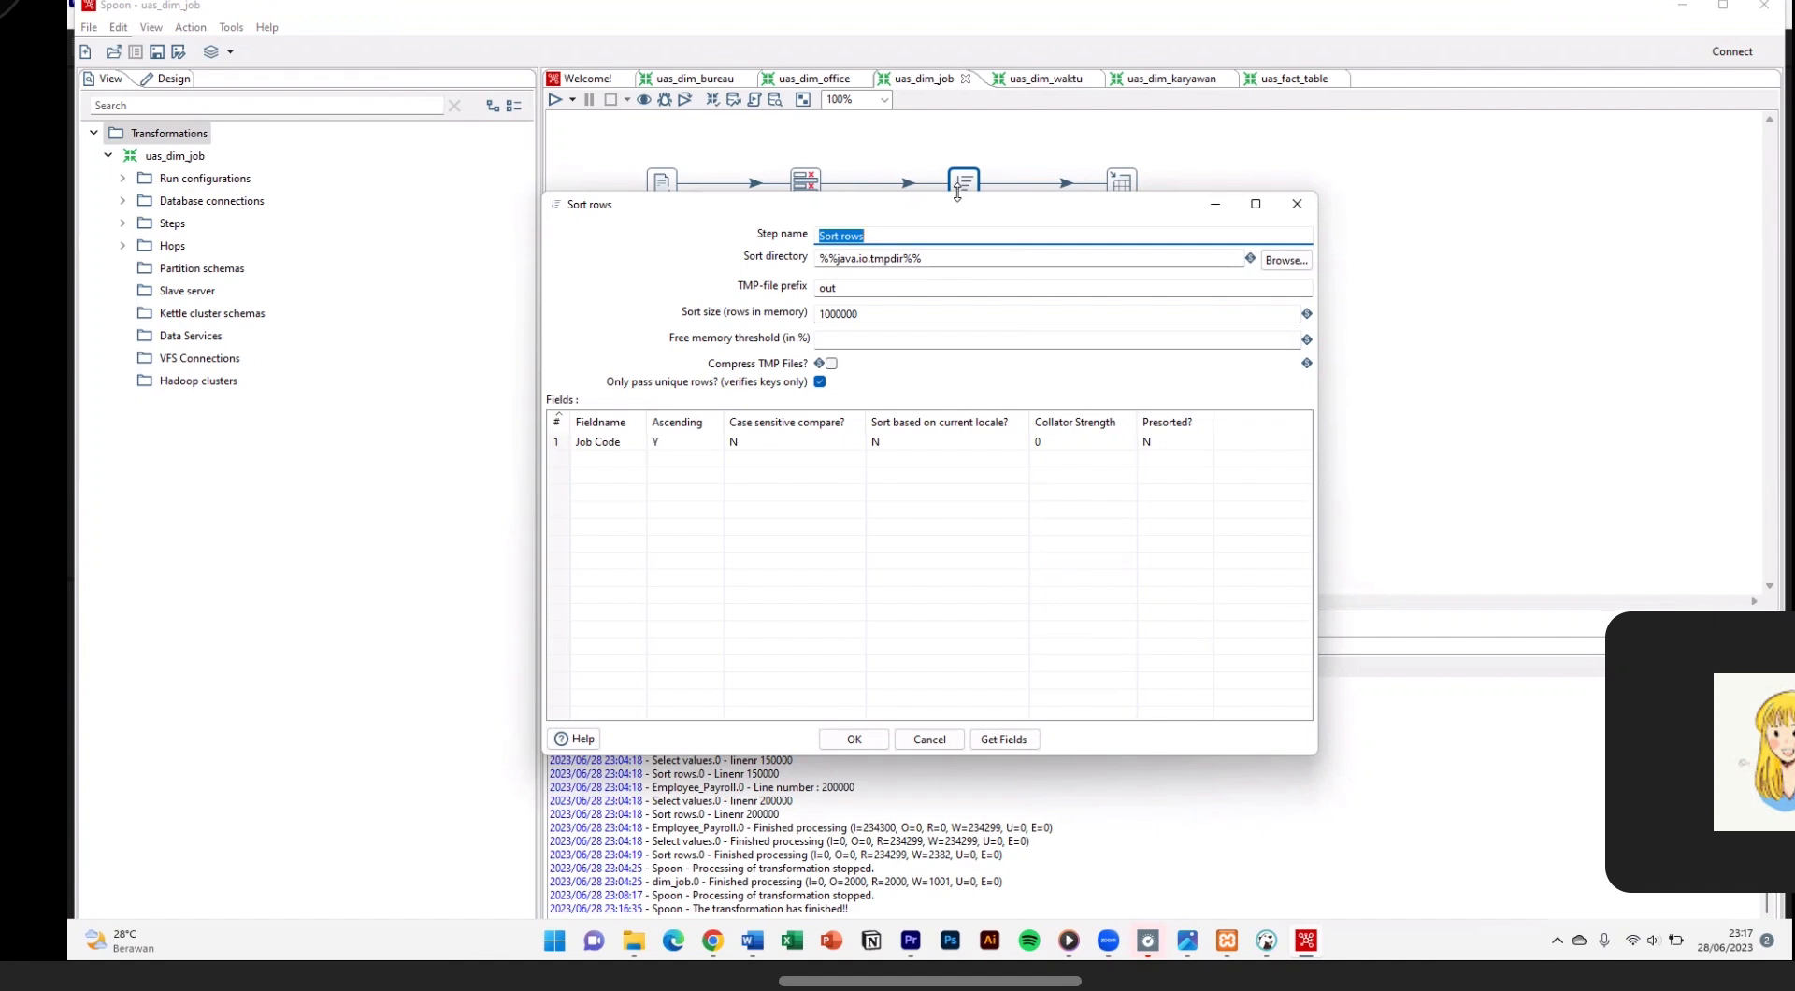
pyautogui.click(858, 737)
# Step: Review the dim_job table output settings and quick-launch a preview to examine its rows
pyautogui.doubleClick(1124, 192)
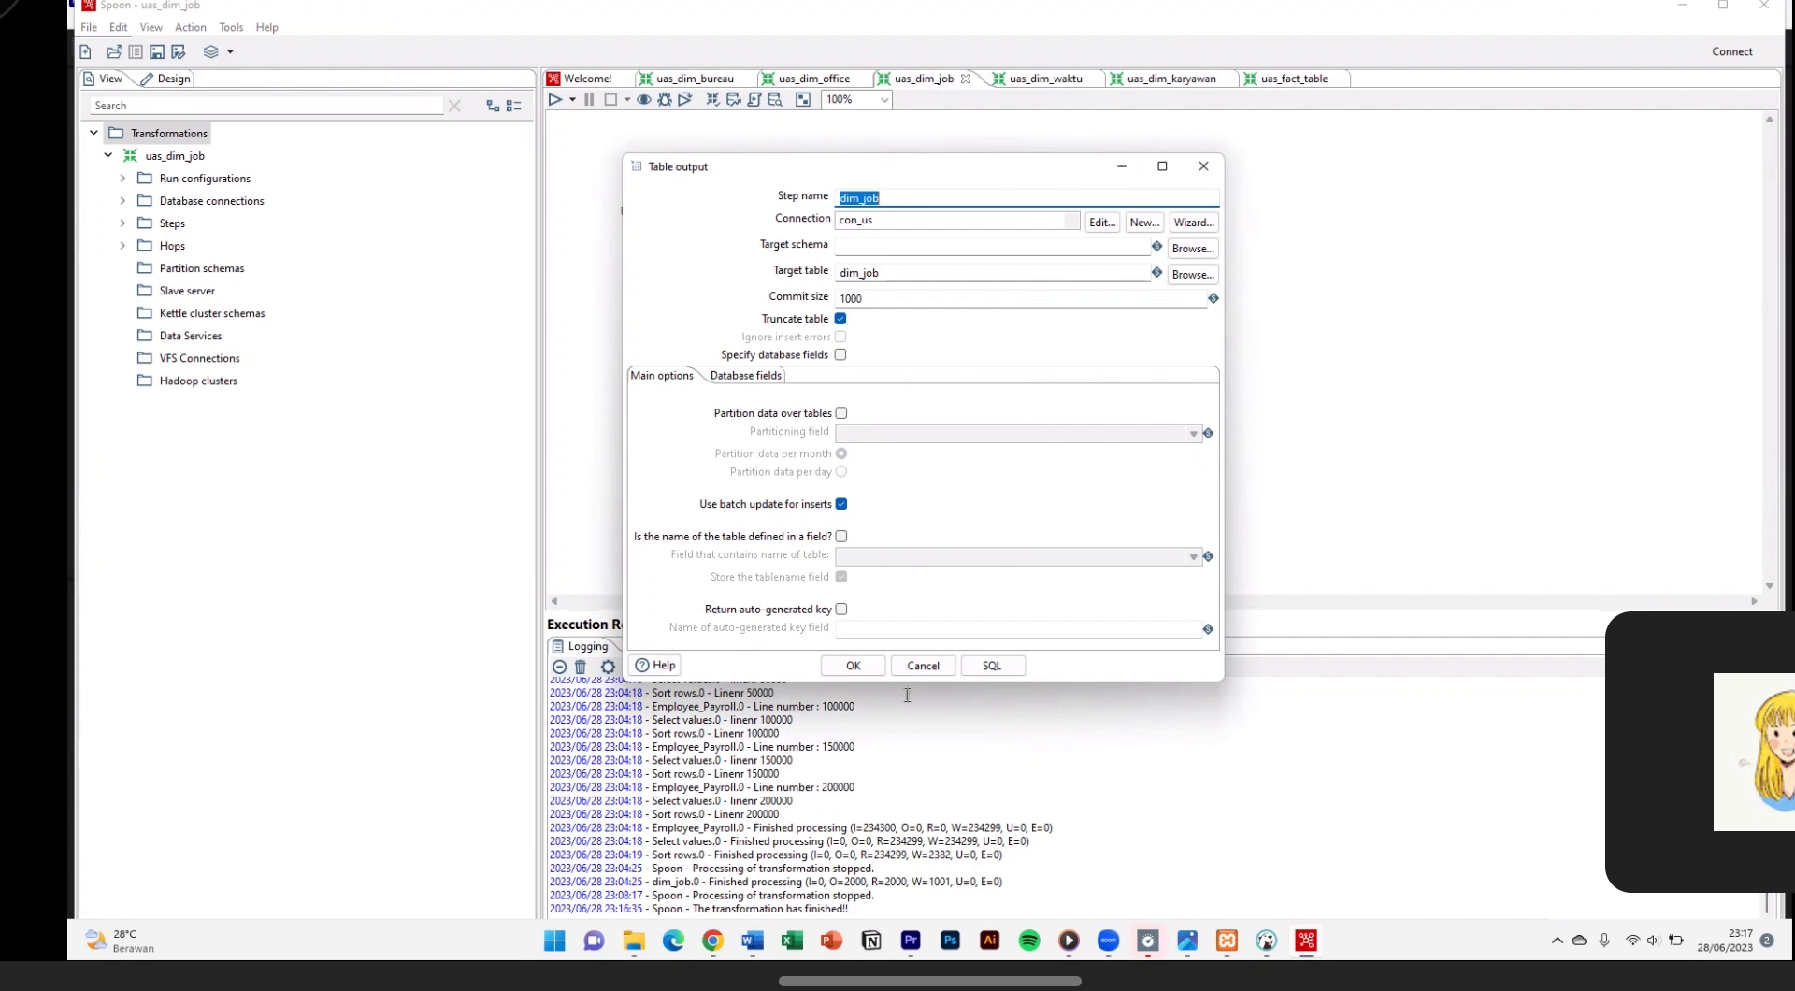
pyautogui.click(867, 670)
pyautogui.rightClick(1104, 198)
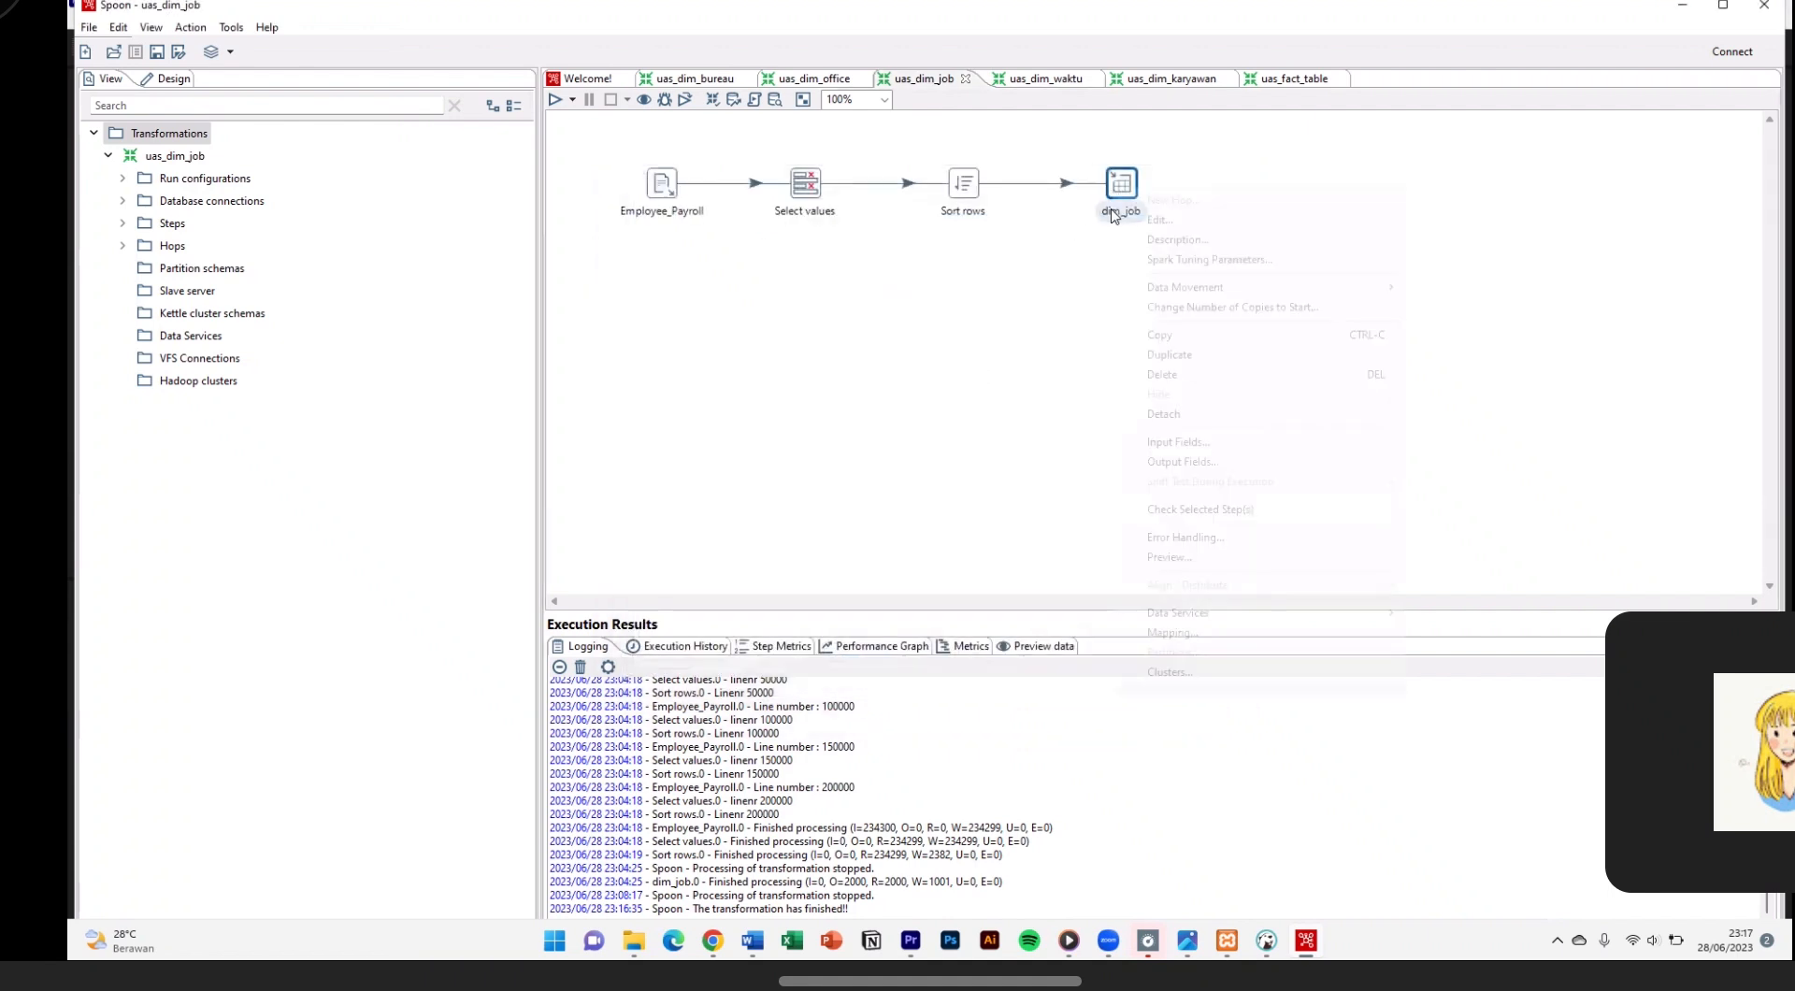
pyautogui.click(1173, 555)
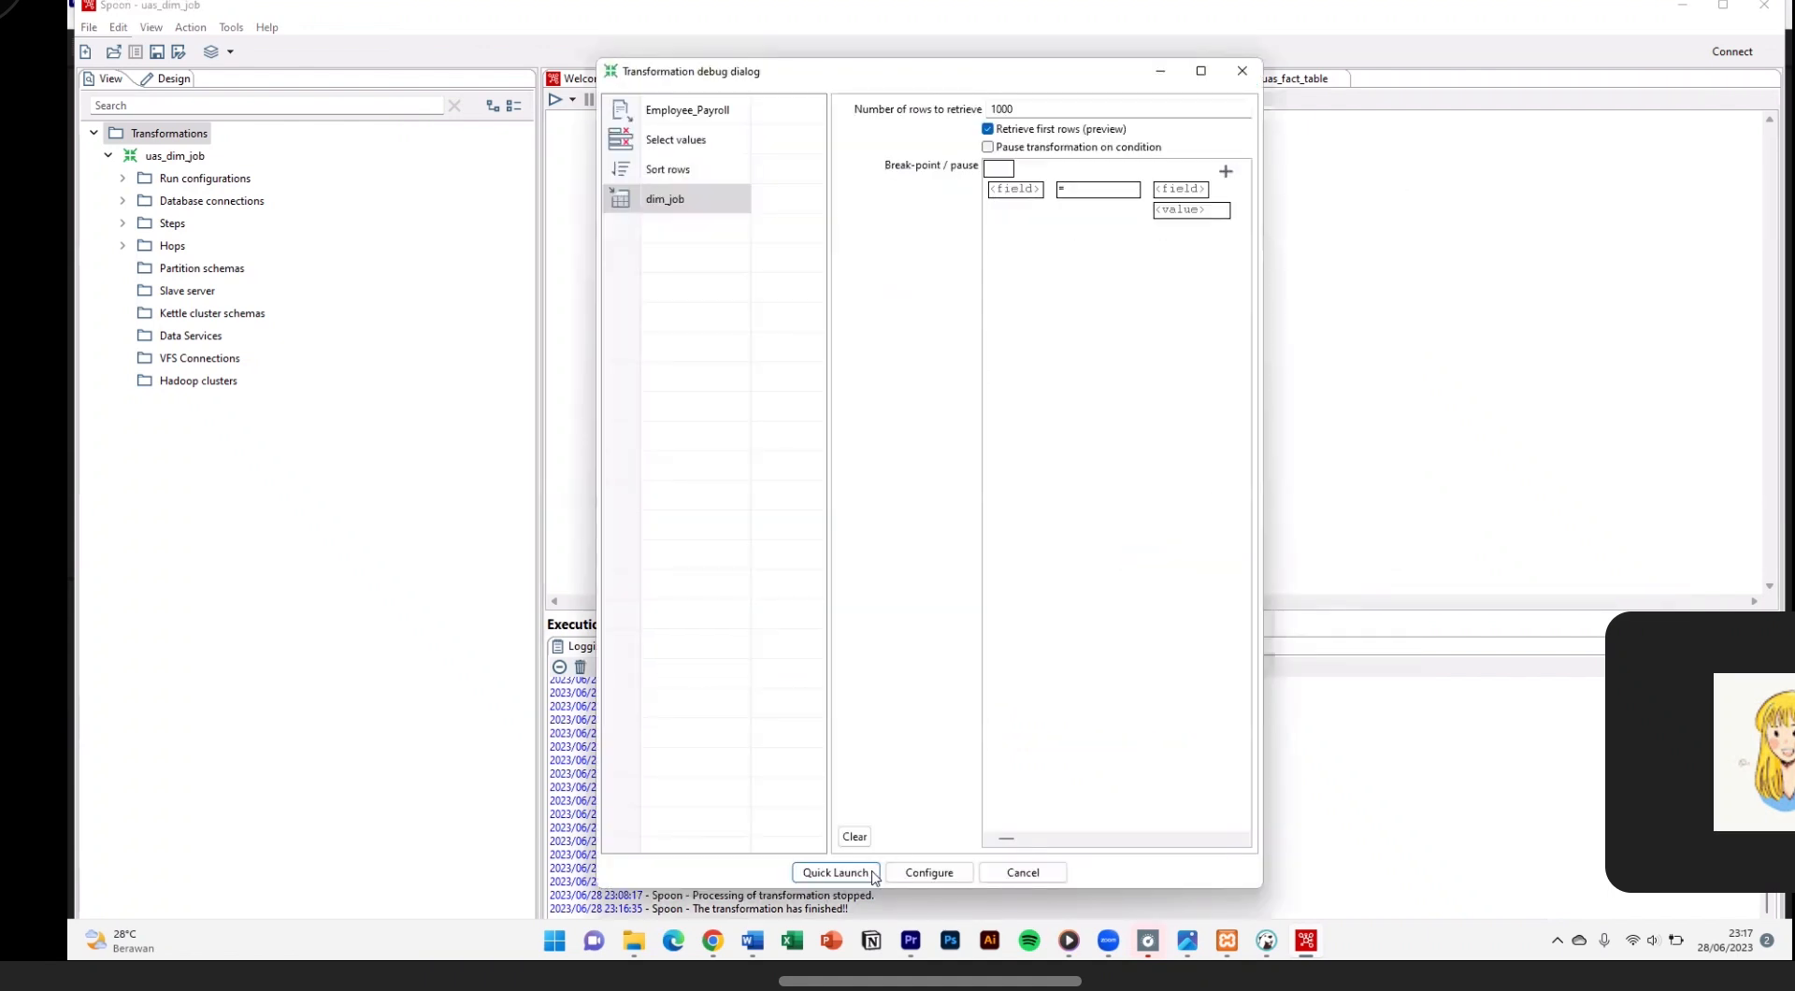
pyautogui.click(872, 866)
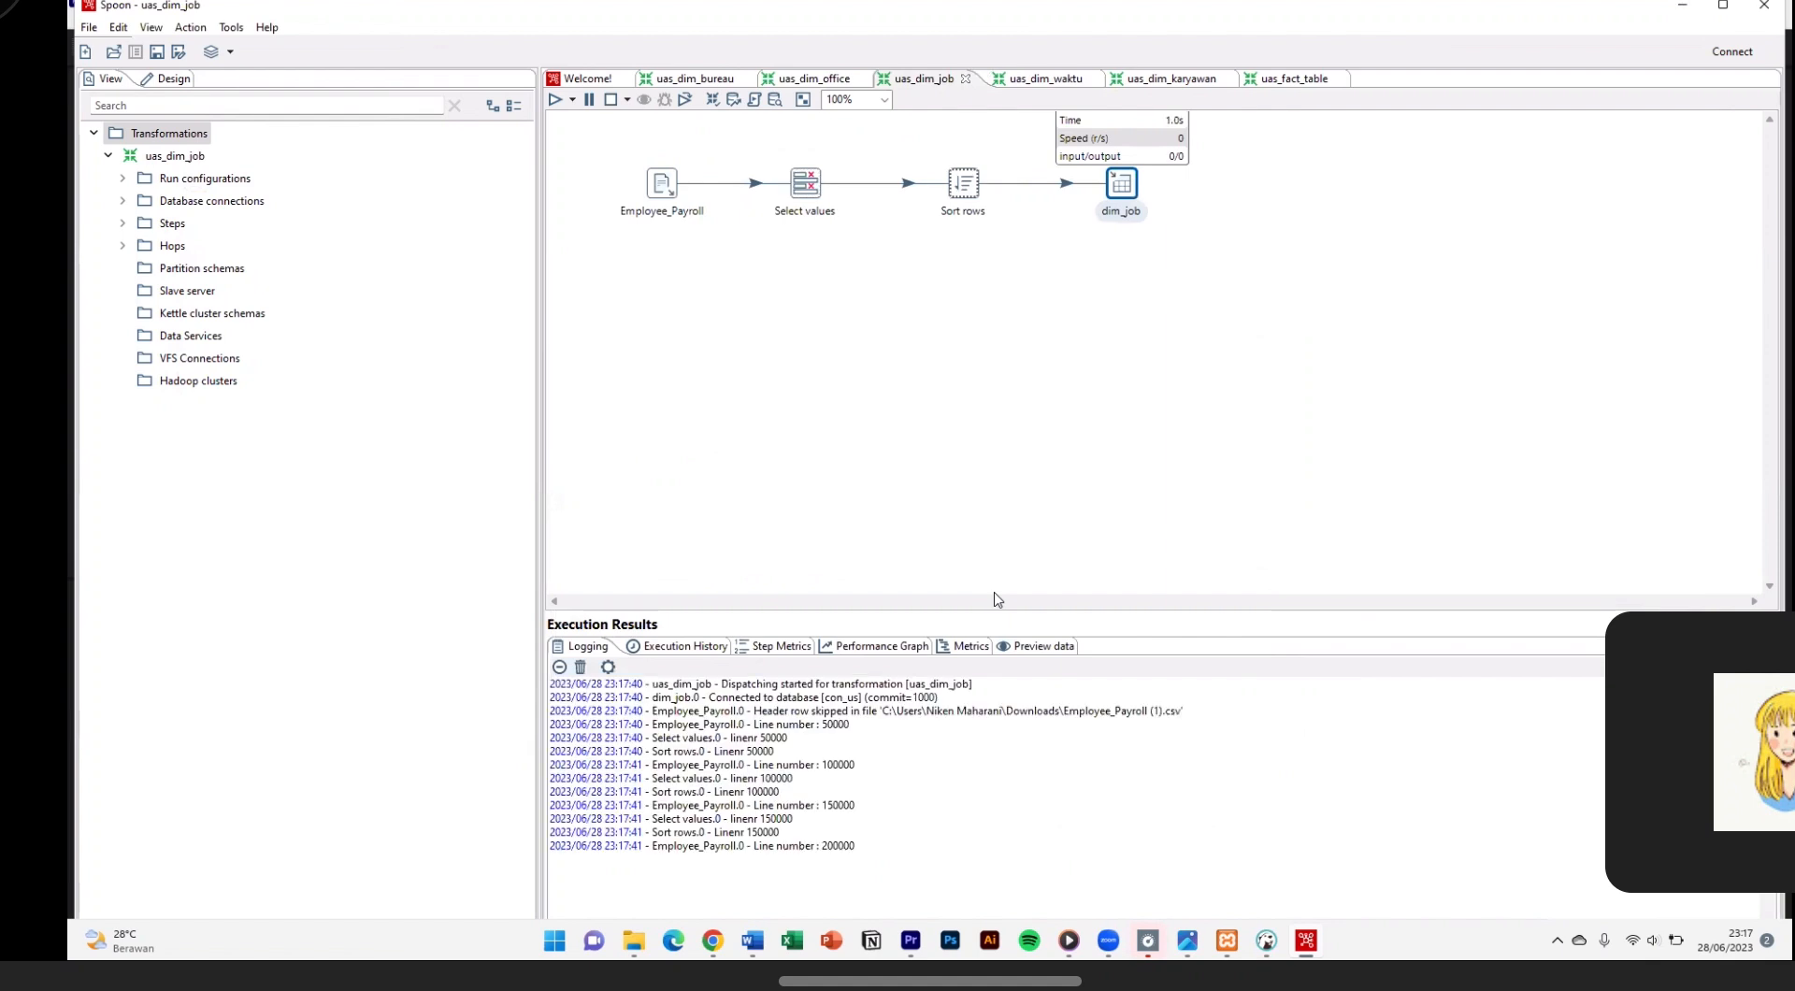
pyautogui.scroll(-8, 419, 476)
pyautogui.scroll(8, 420, 476)
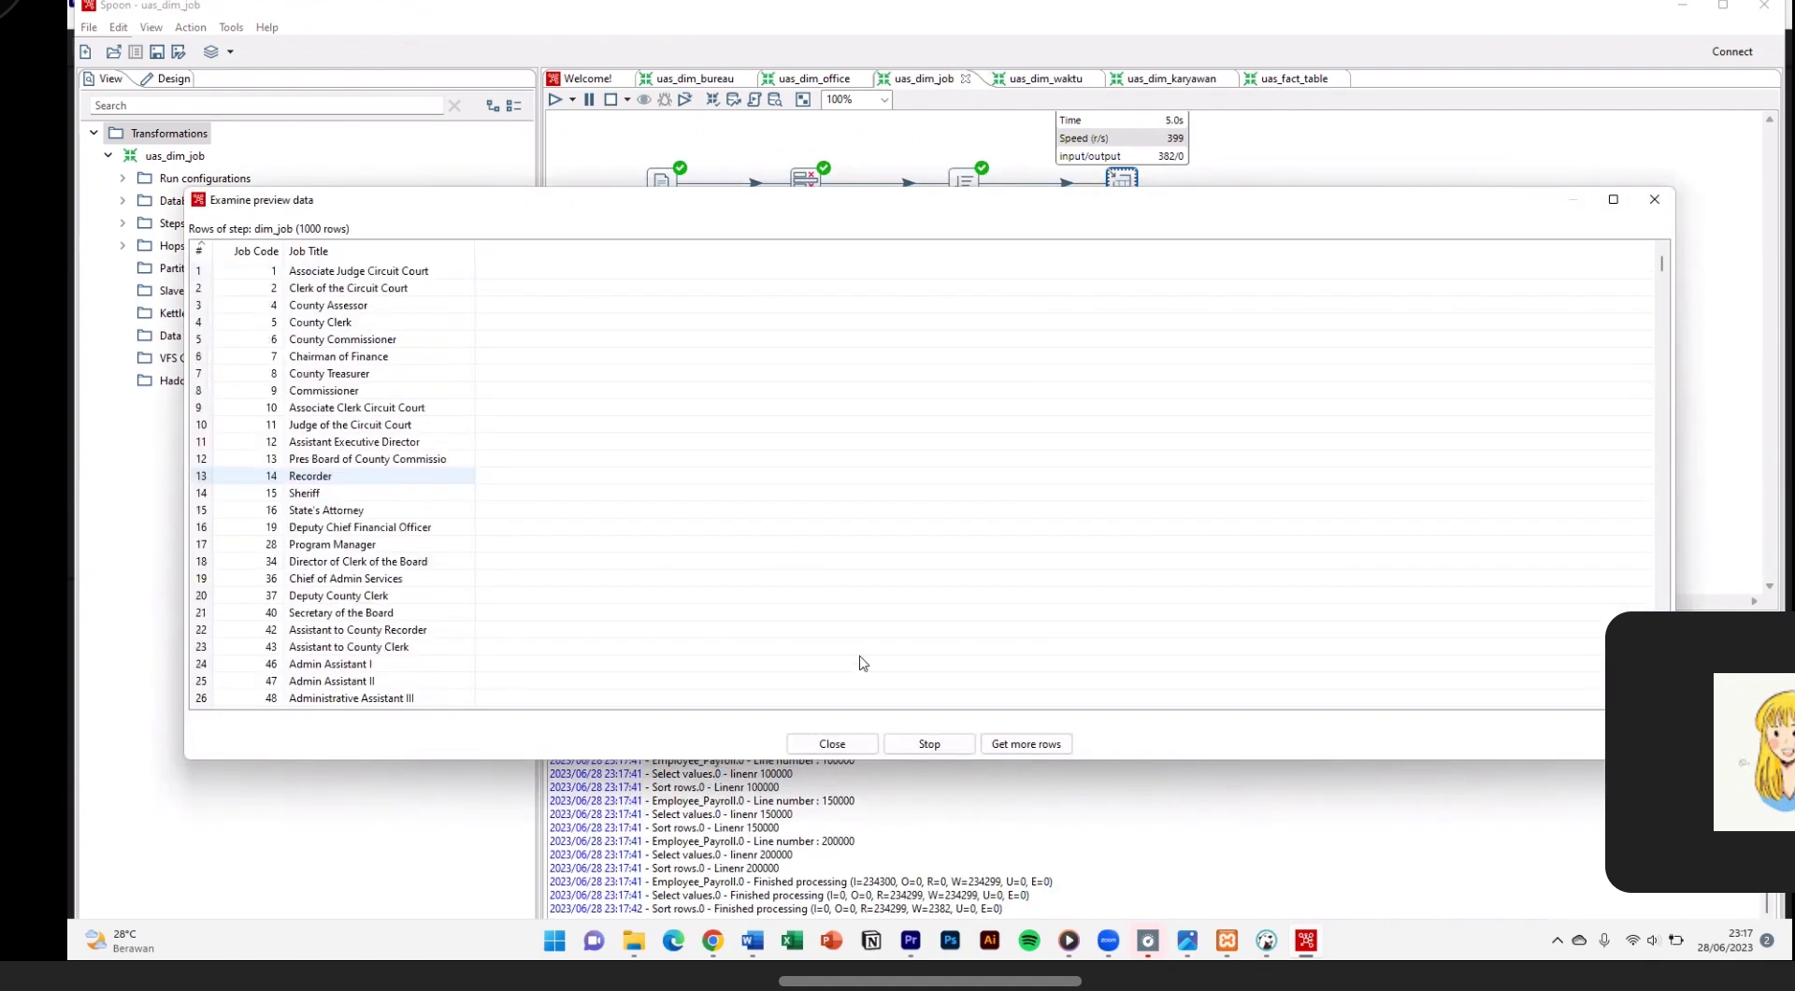
# Step: Switch to the uas_dim_office transformation and review its Employee_Payroll CSV input settings
pyautogui.press('Return')
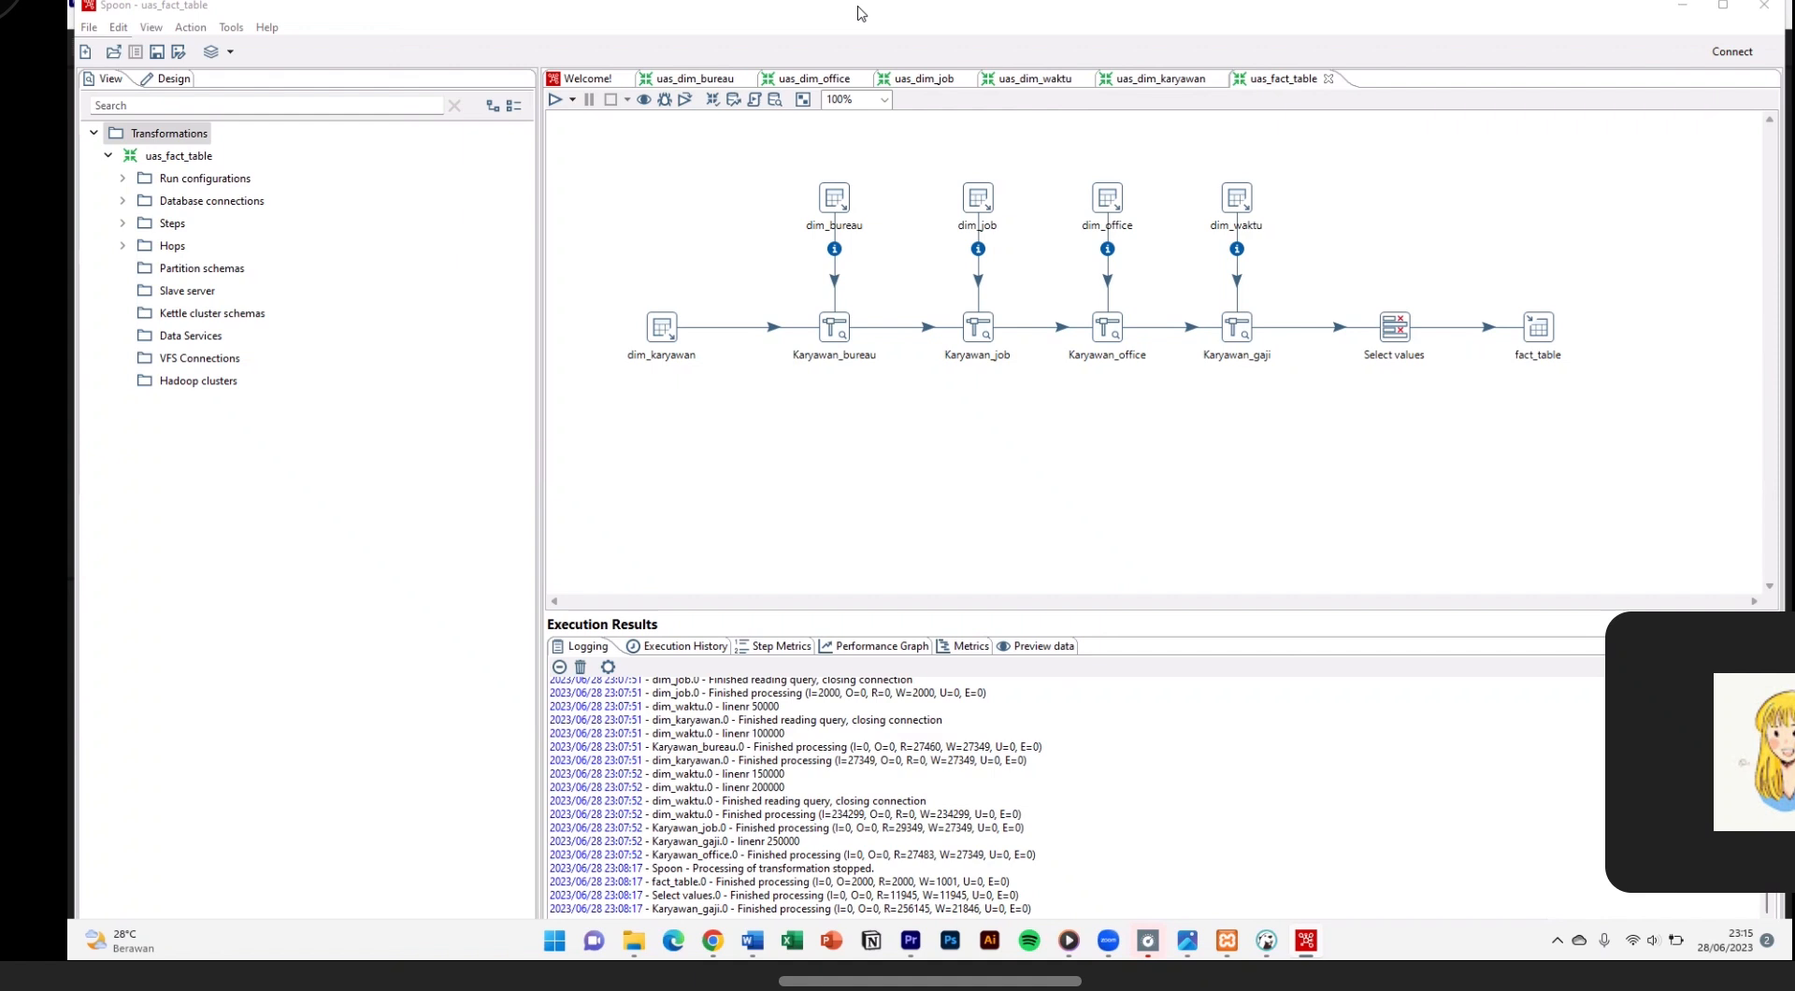
pyautogui.click(774, 74)
pyautogui.click(775, 79)
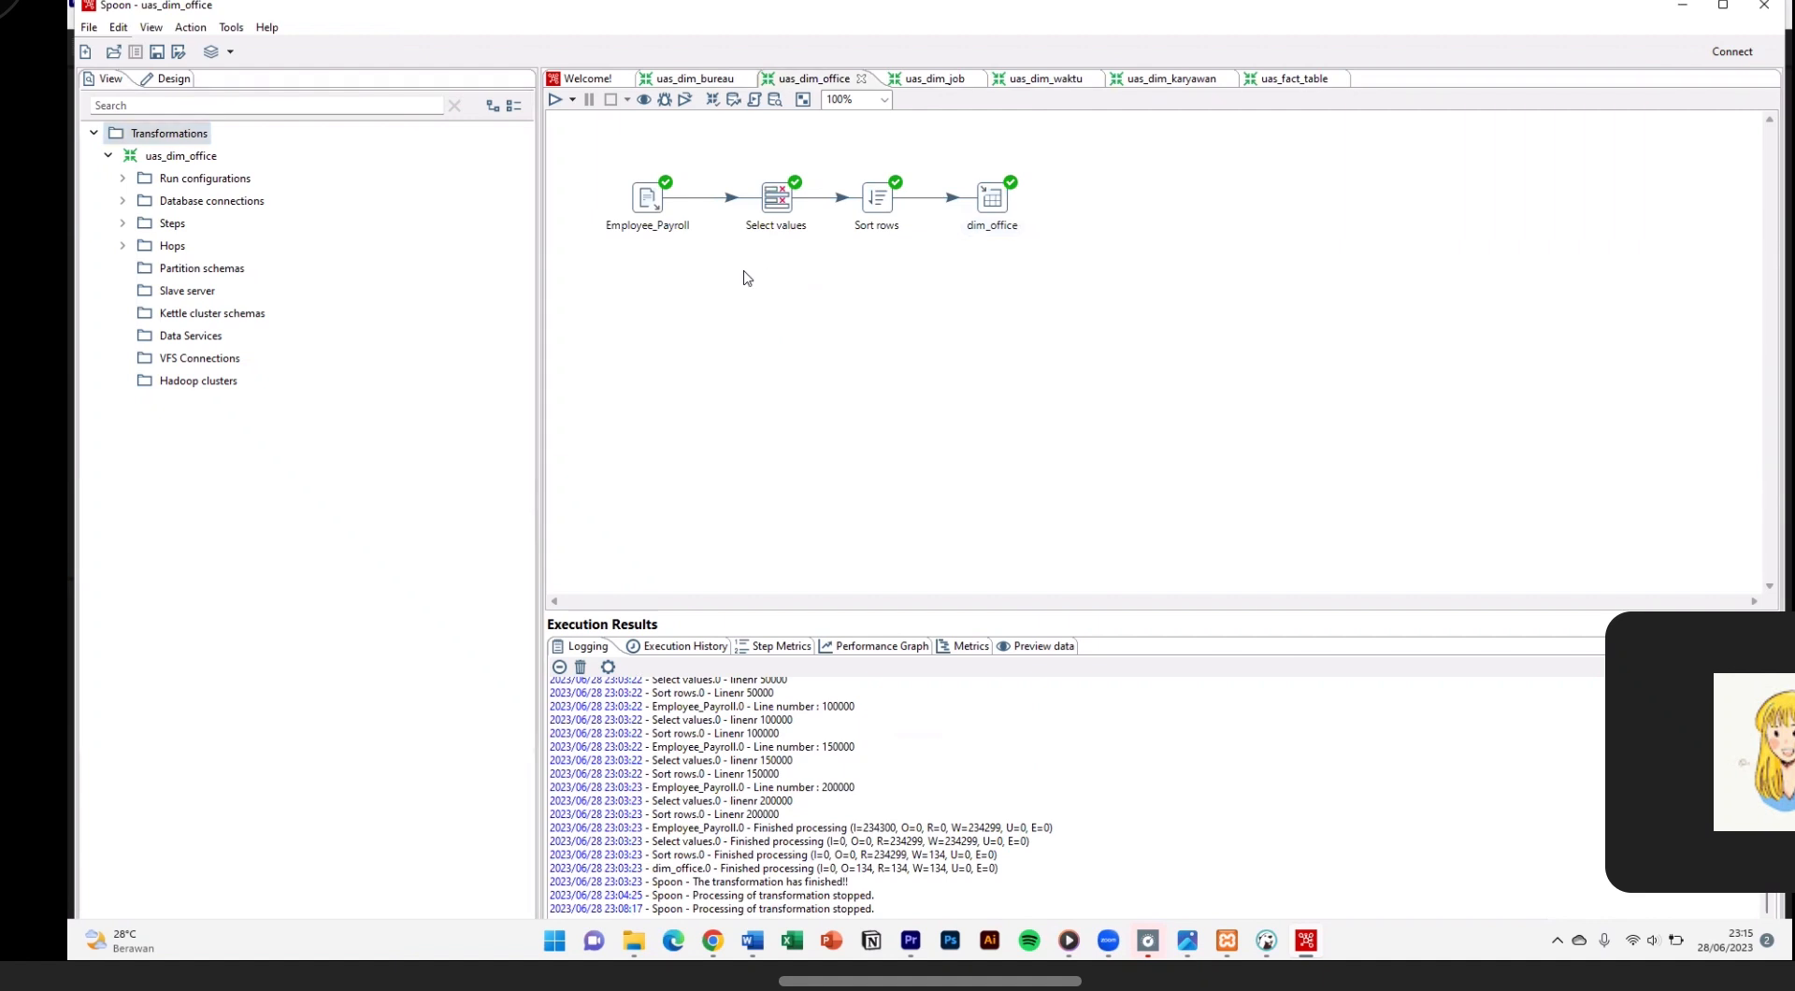
pyautogui.click(648, 202)
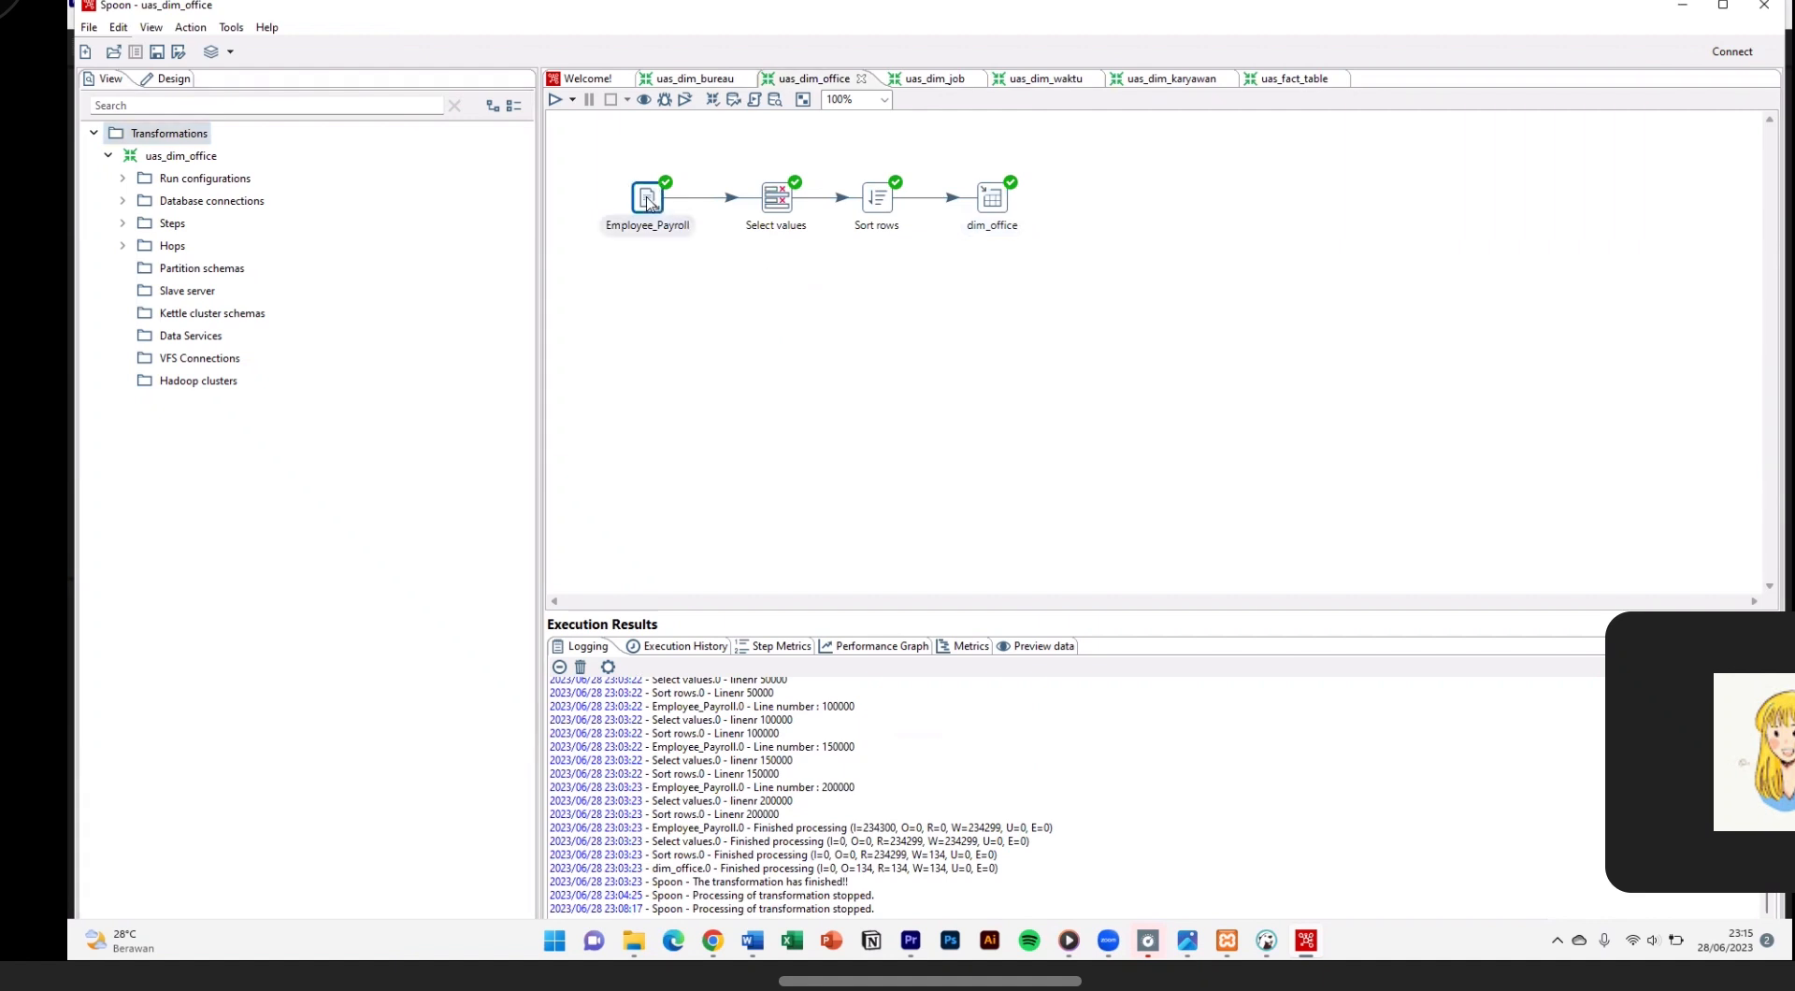
pyautogui.doubleClick(648, 202)
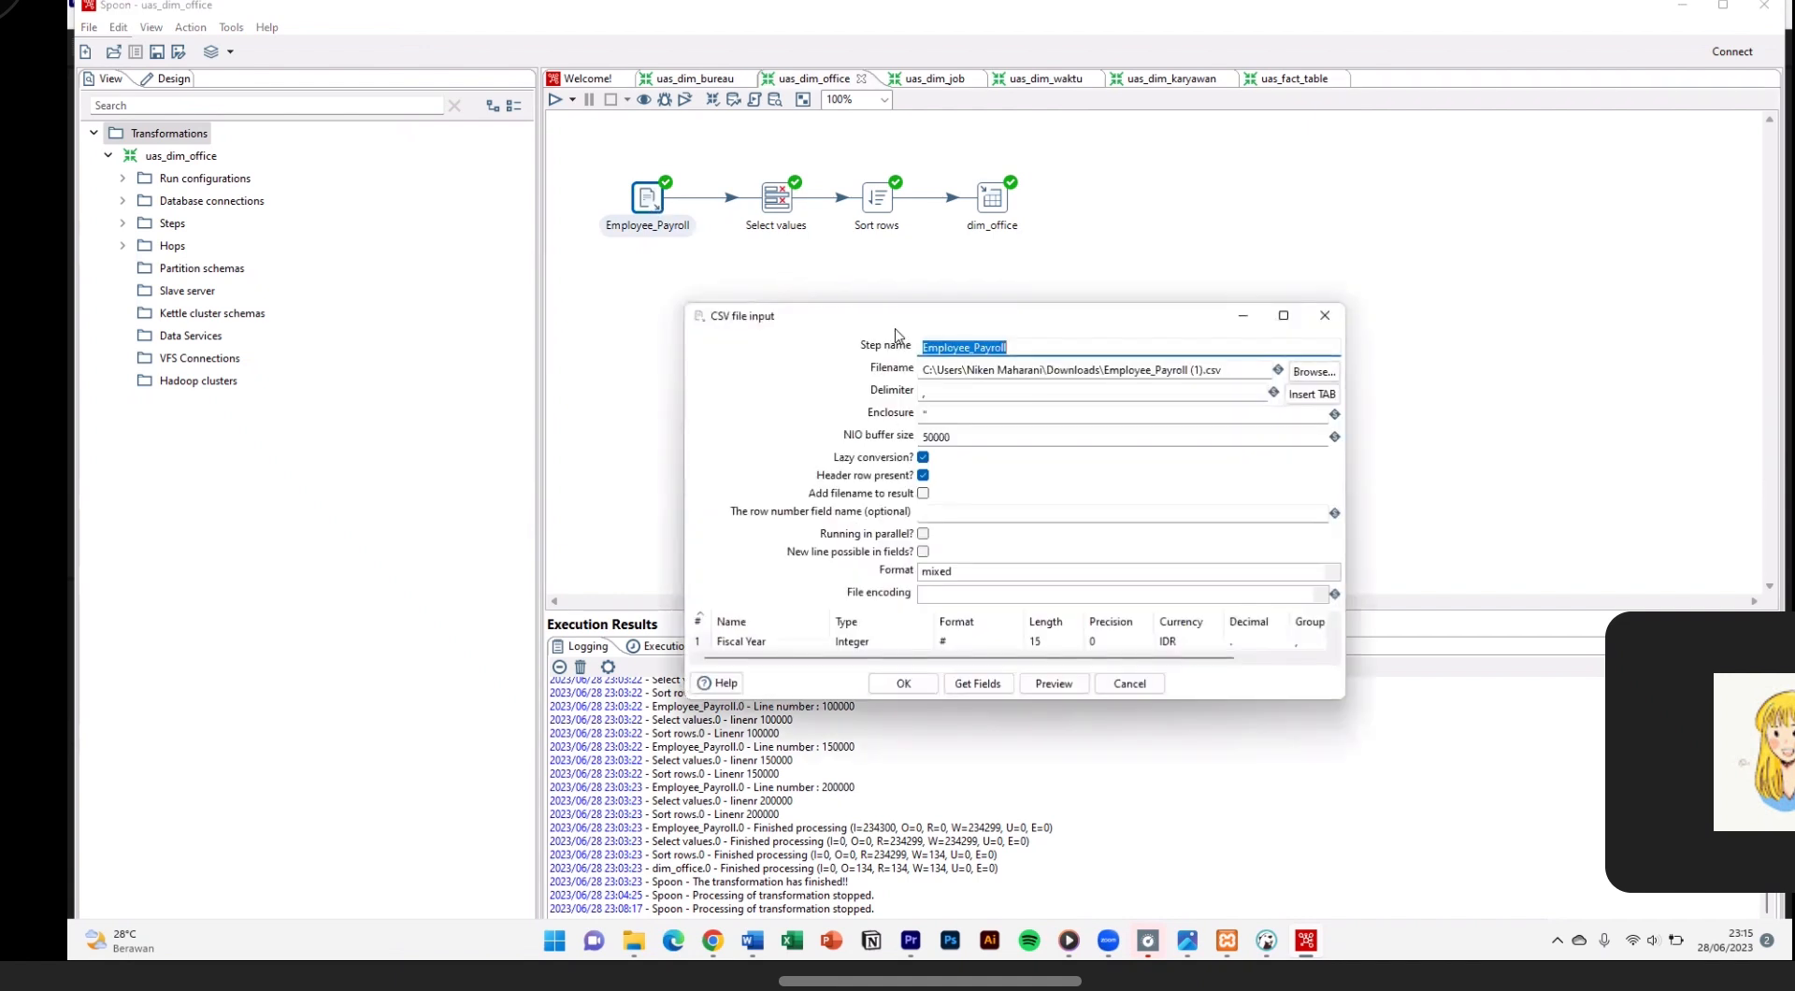
pyautogui.click(1003, 348)
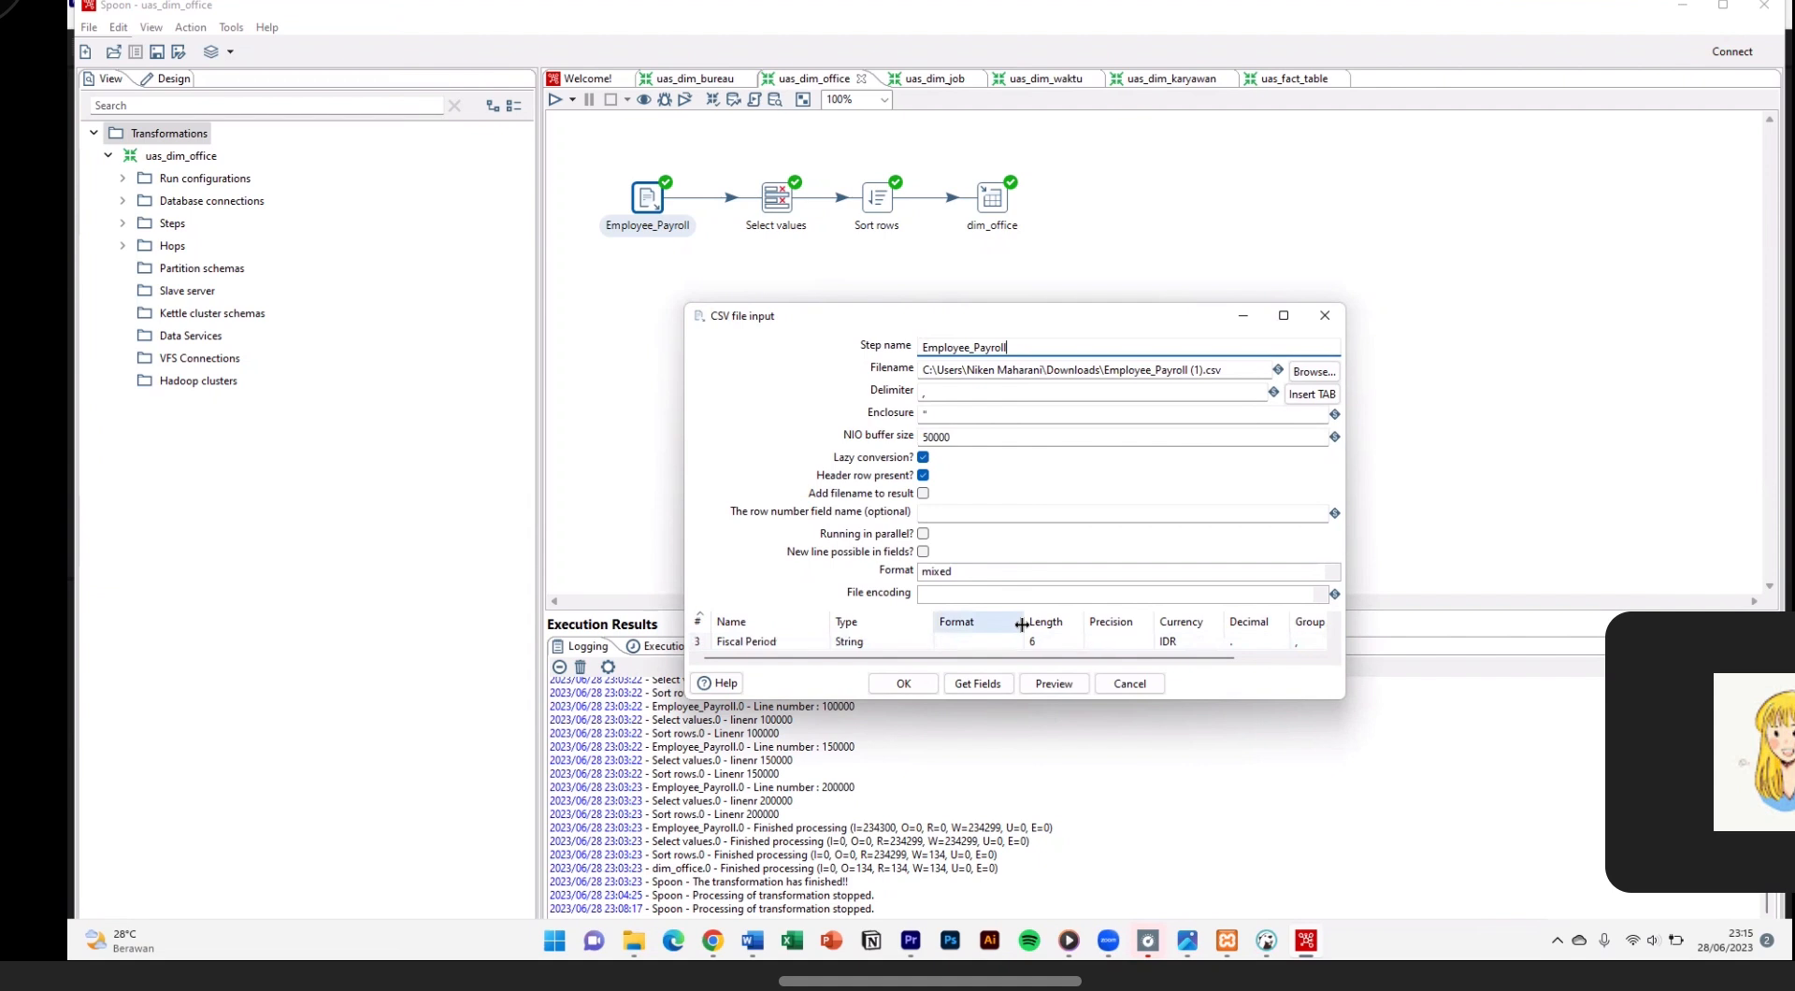
pyautogui.click(1324, 315)
# Step: Review the Select values field mappings and the Sort rows settings in uas_dim_office
pyautogui.doubleClick(776, 198)
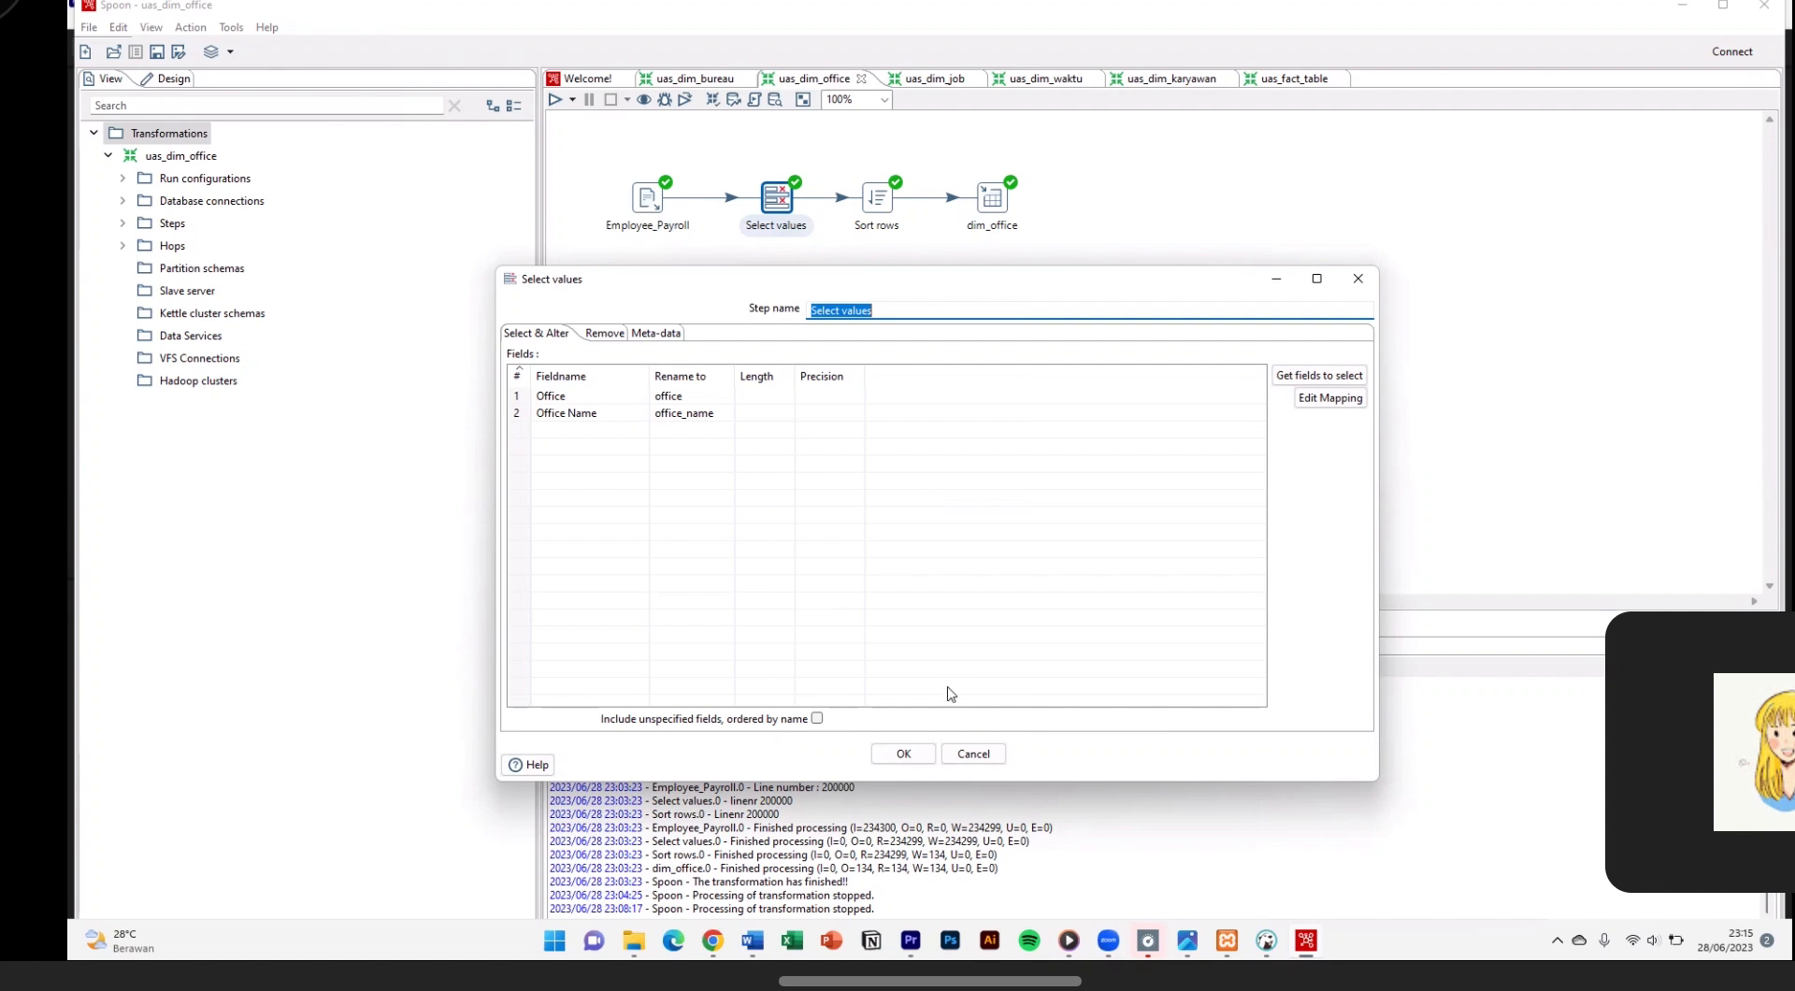
pyautogui.click(918, 756)
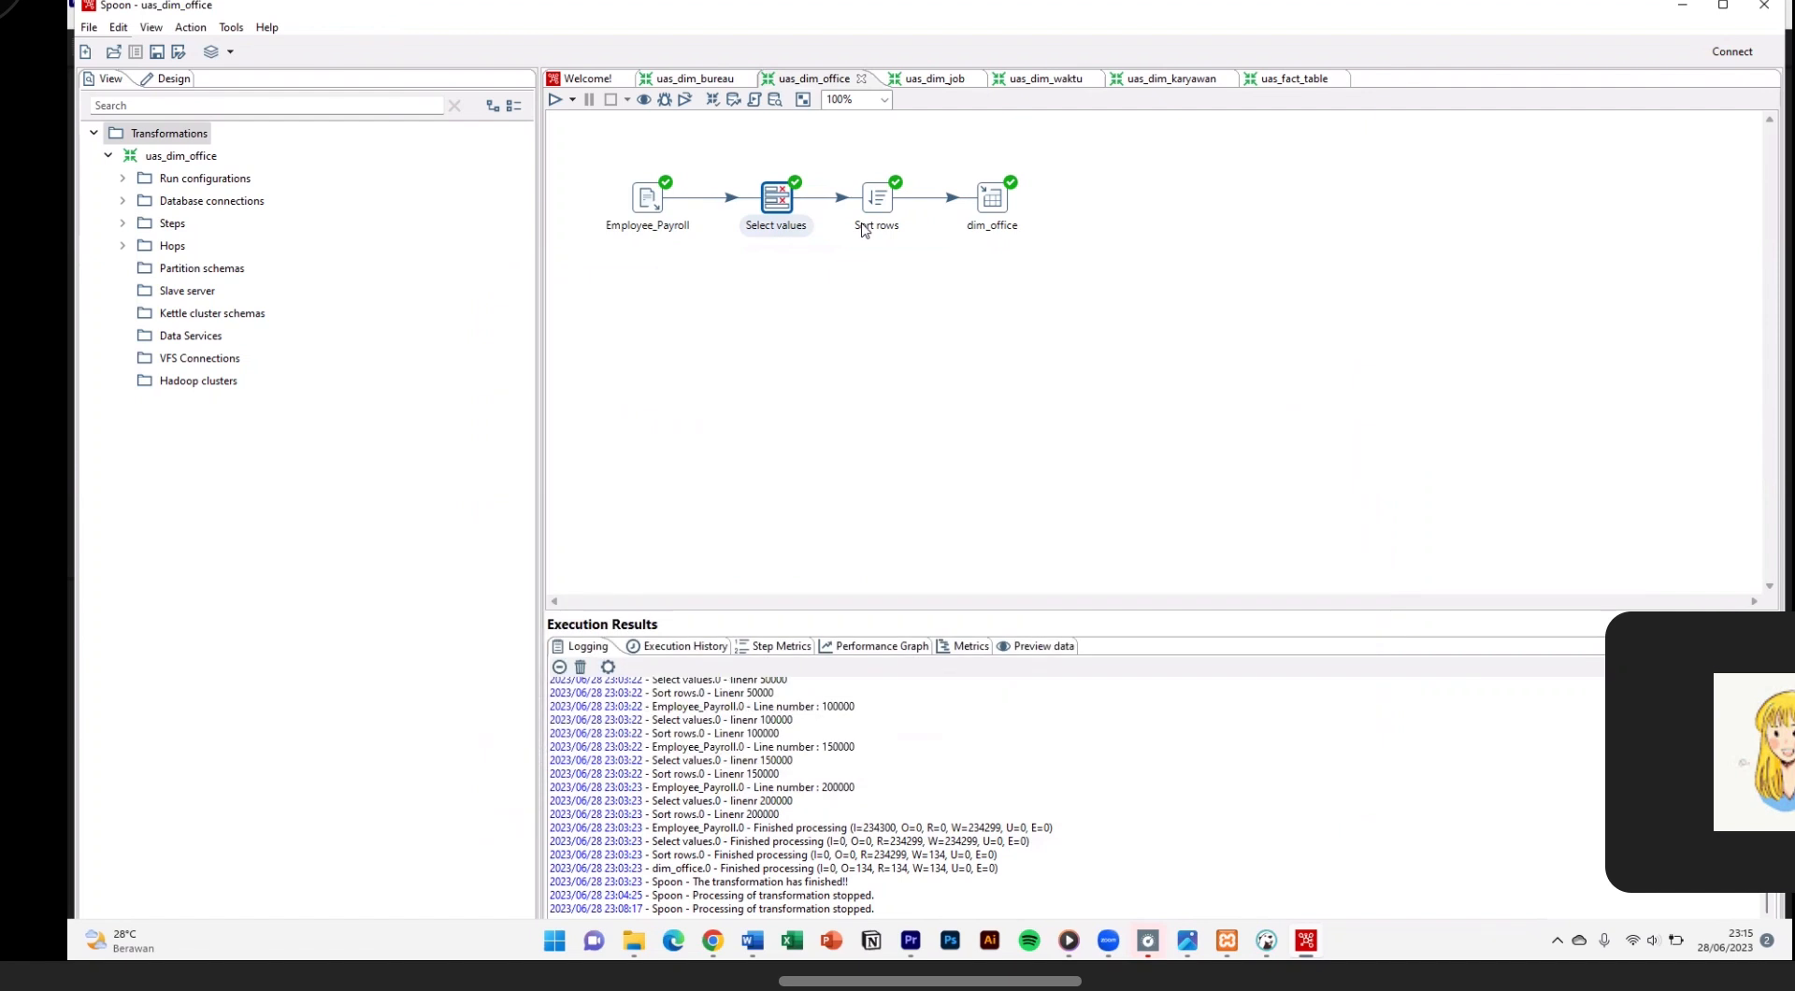
pyautogui.doubleClick(881, 207)
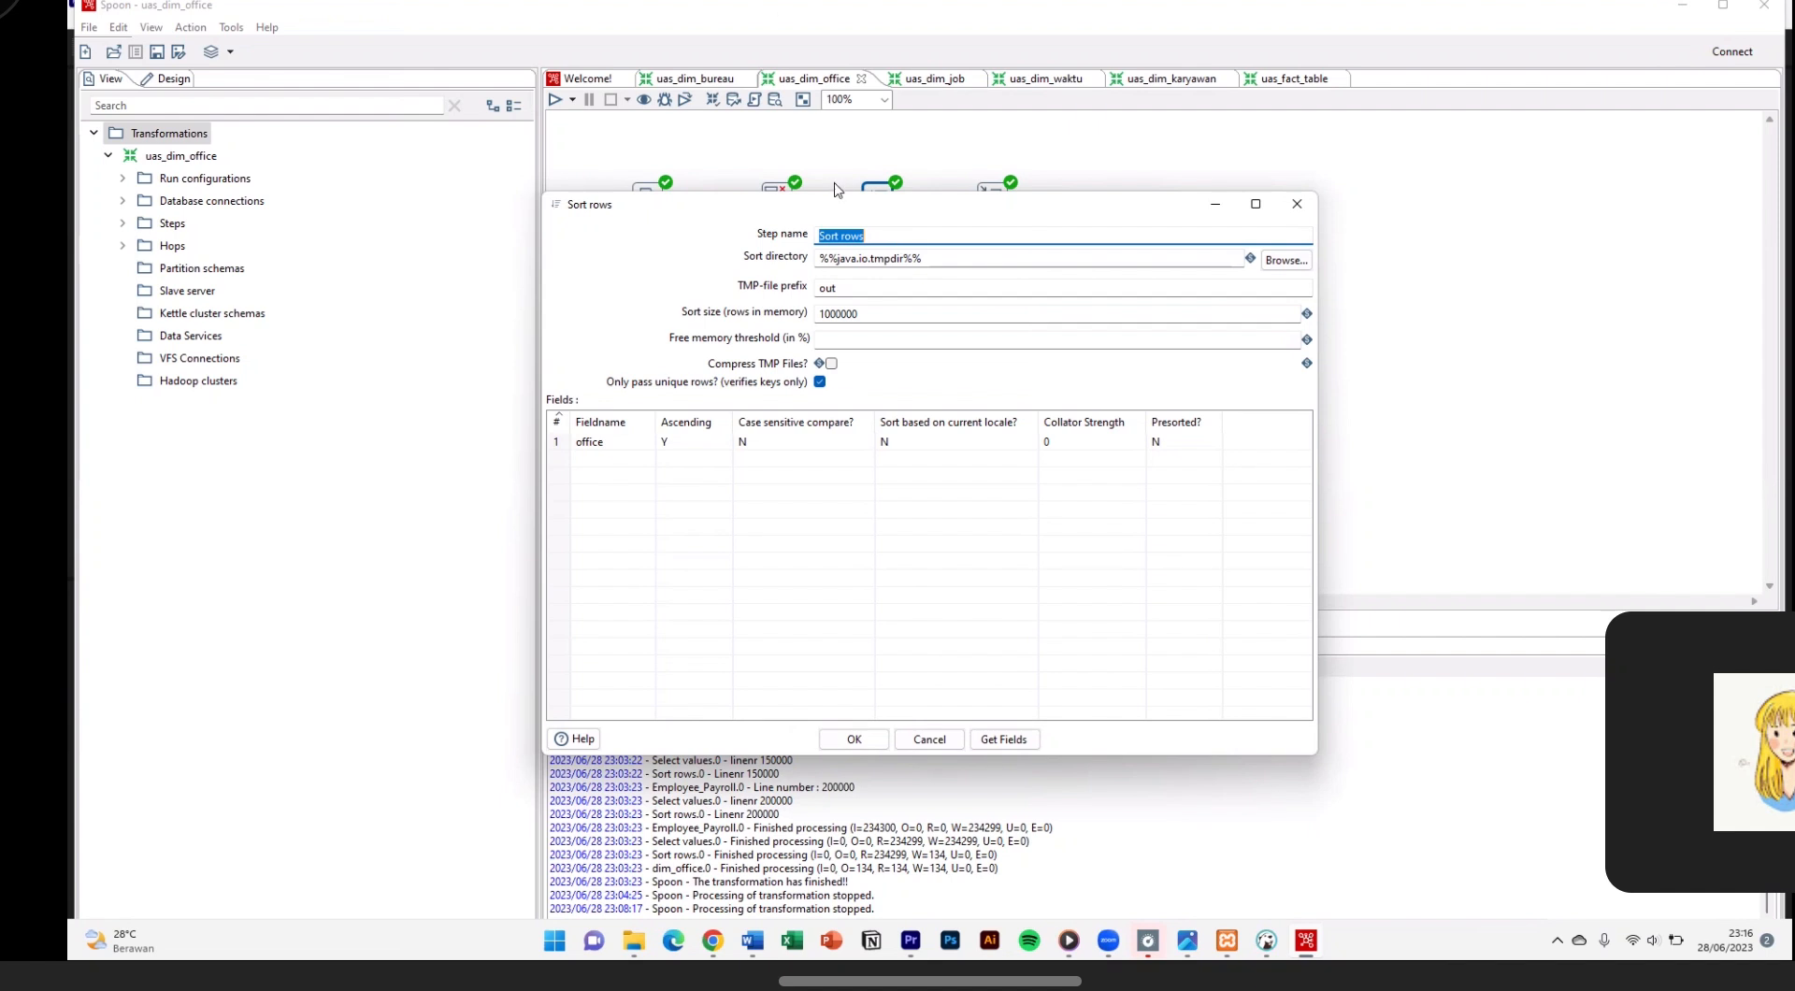
pyautogui.click(871, 741)
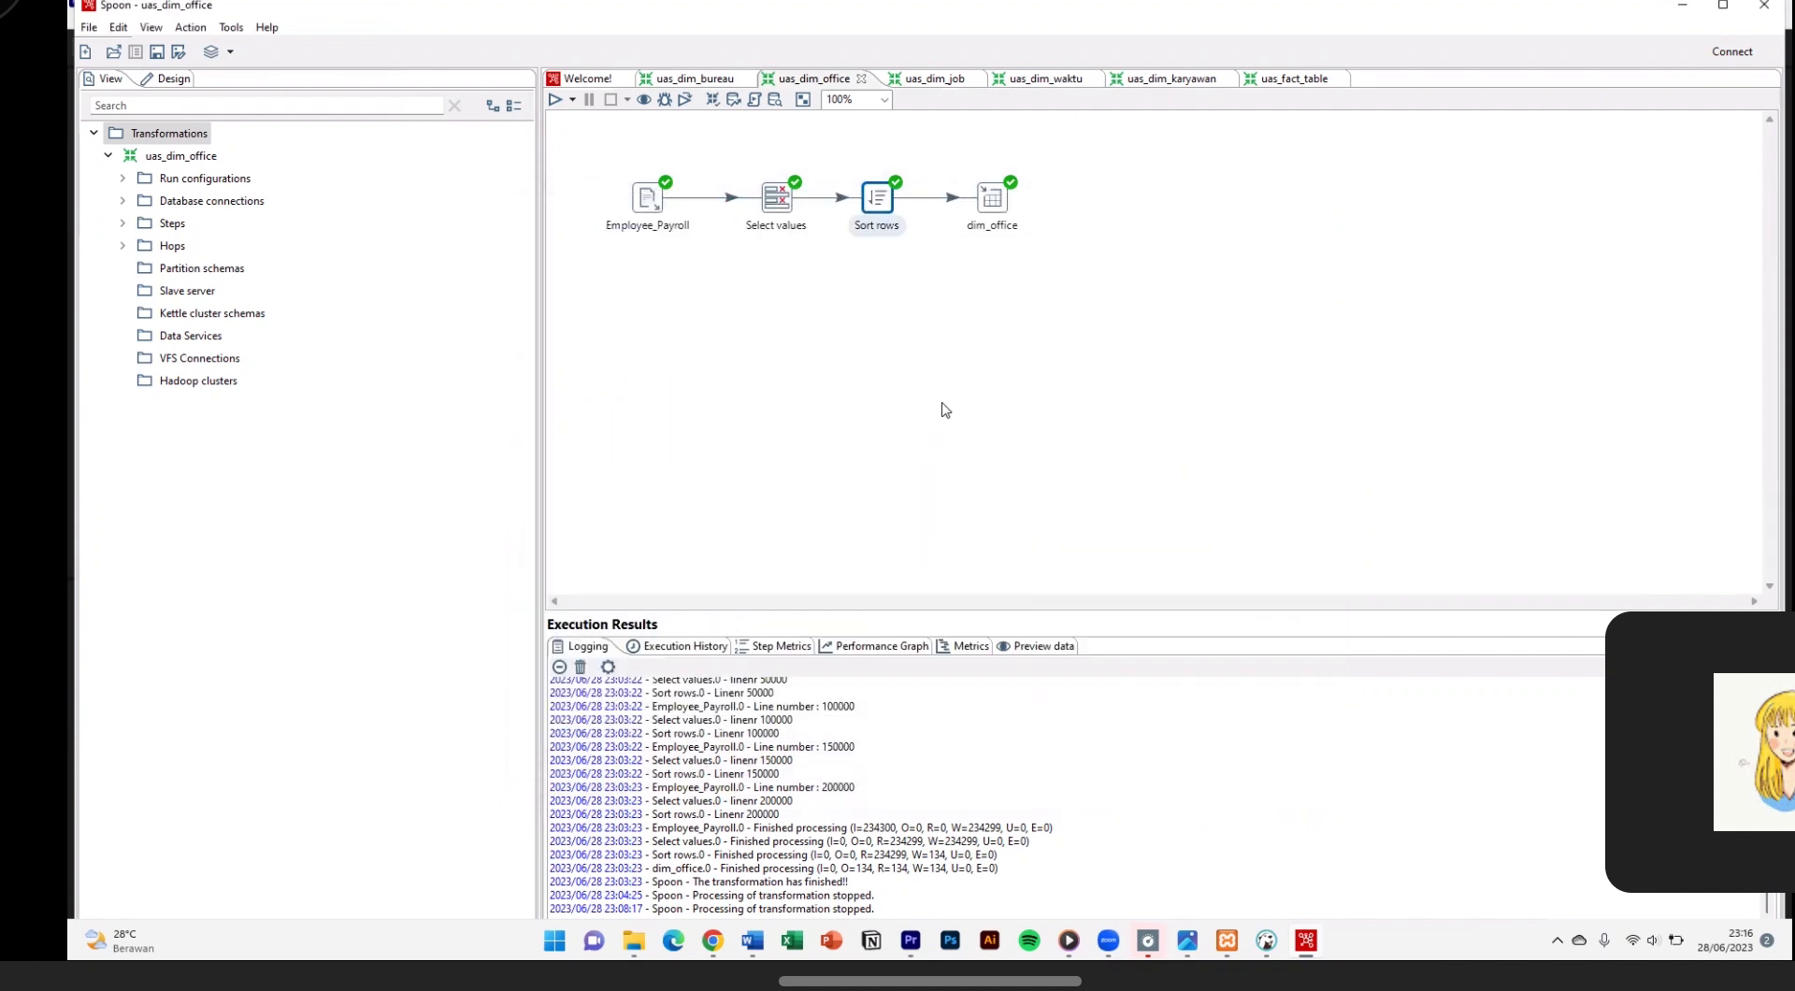
# Step: Review the dim_office table output settings, then quick-launch a preview and examine its office rows
pyautogui.click(993, 200)
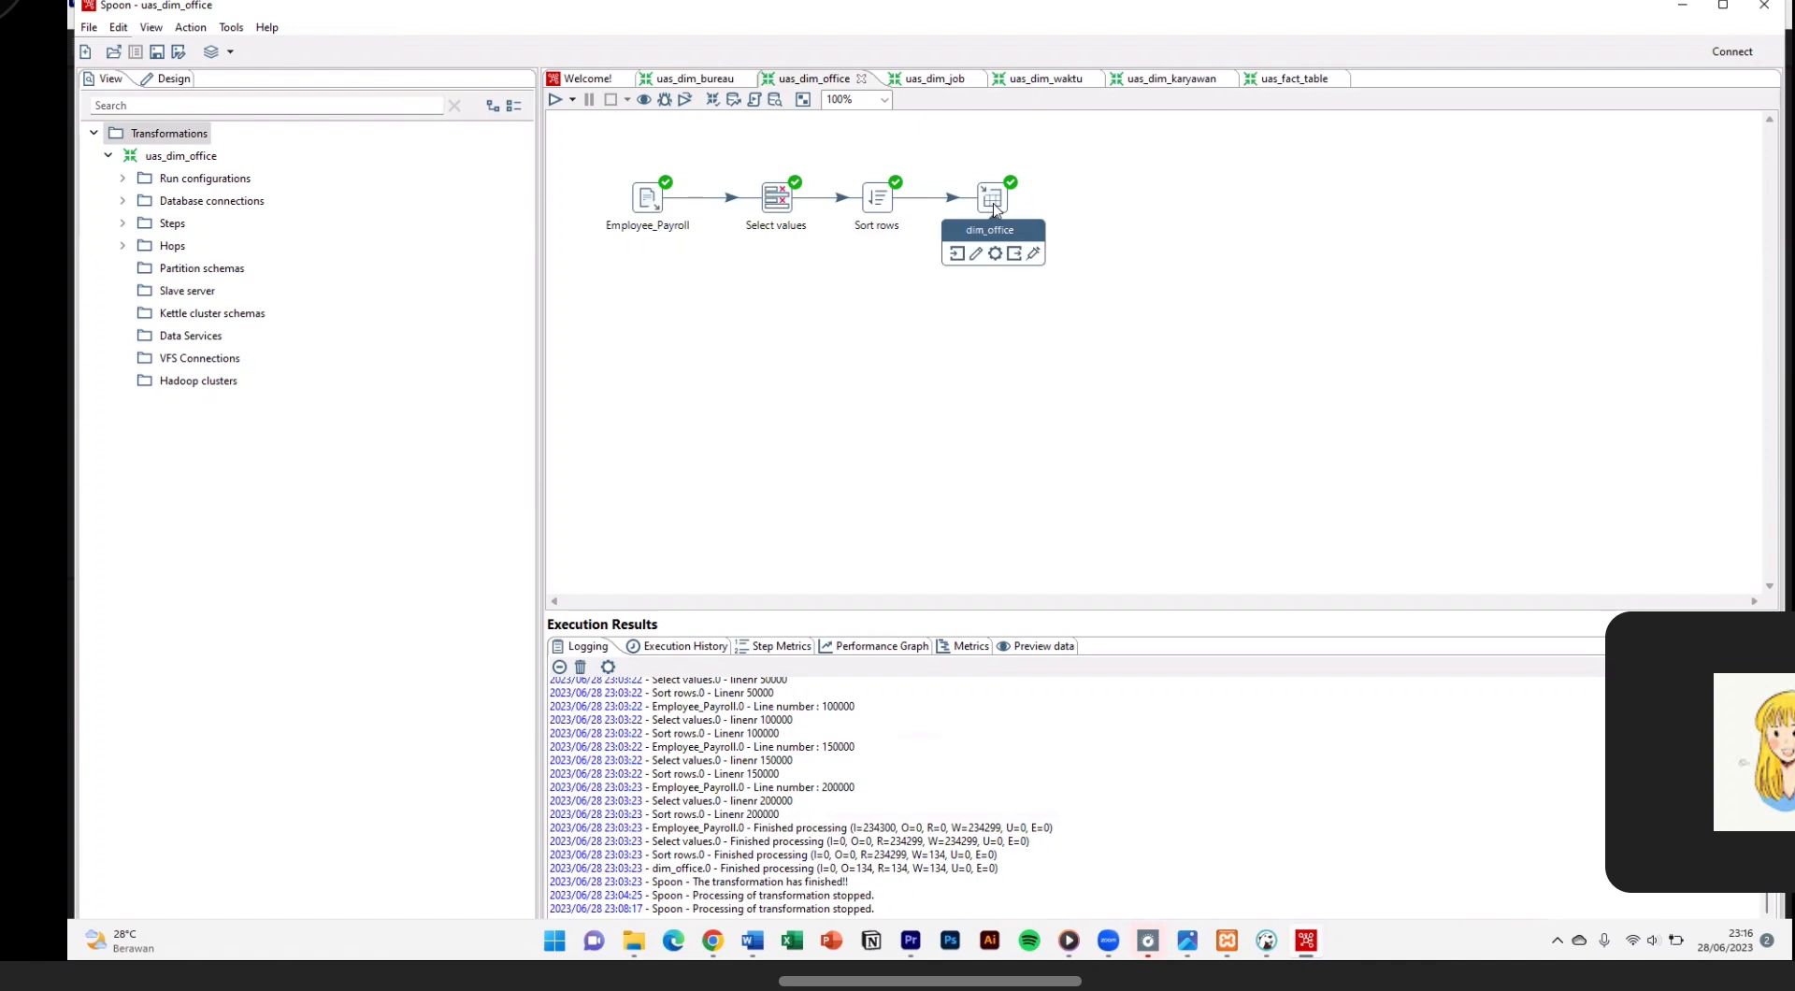
pyautogui.doubleClick(993, 200)
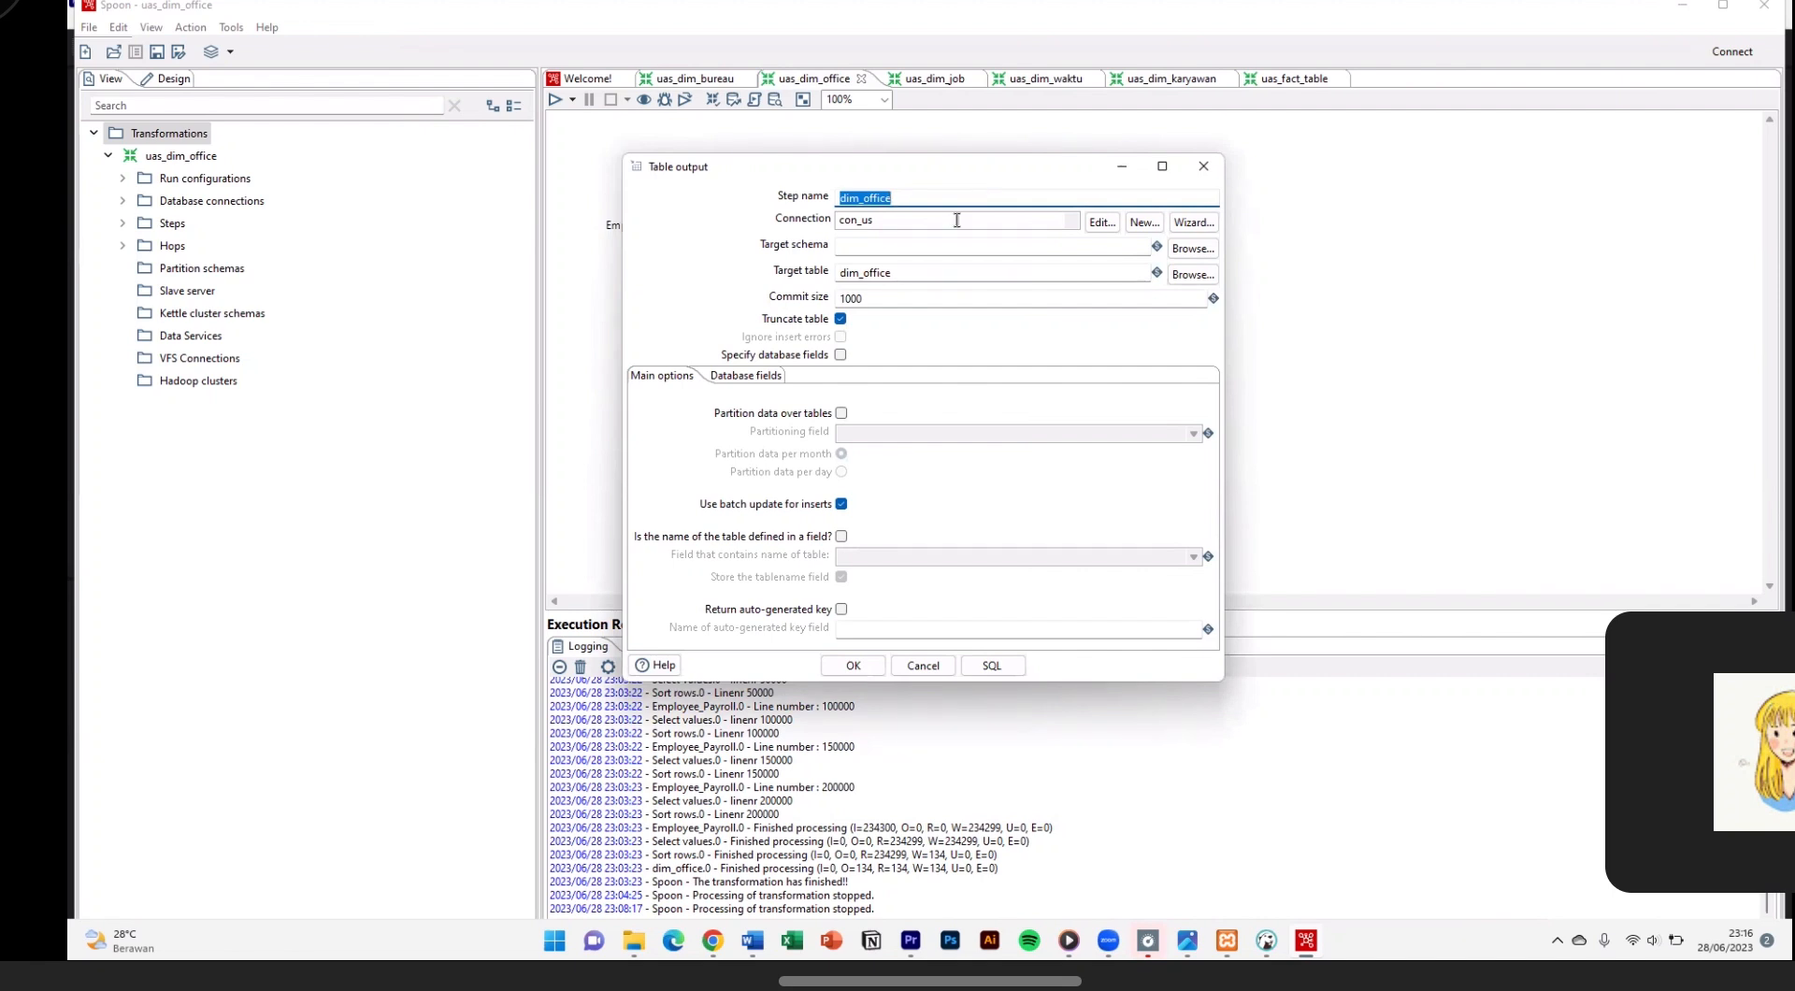
pyautogui.click(879, 669)
pyautogui.rightClick(990, 208)
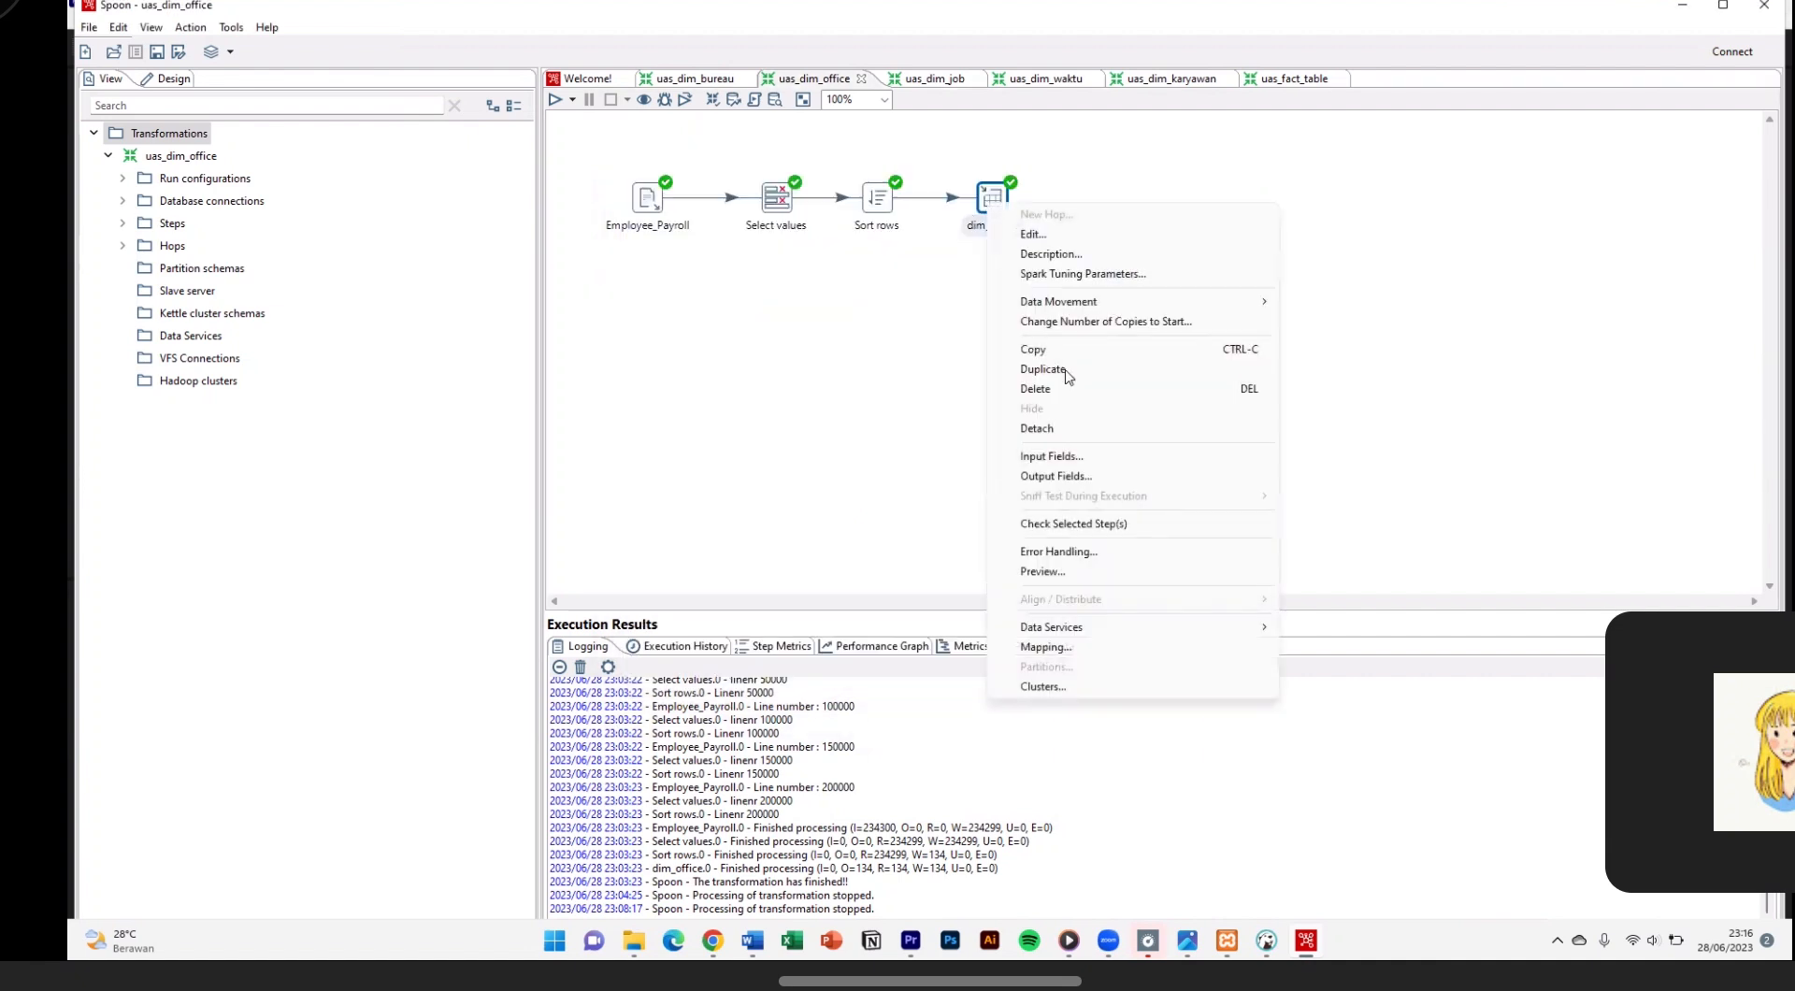
pyautogui.click(1072, 574)
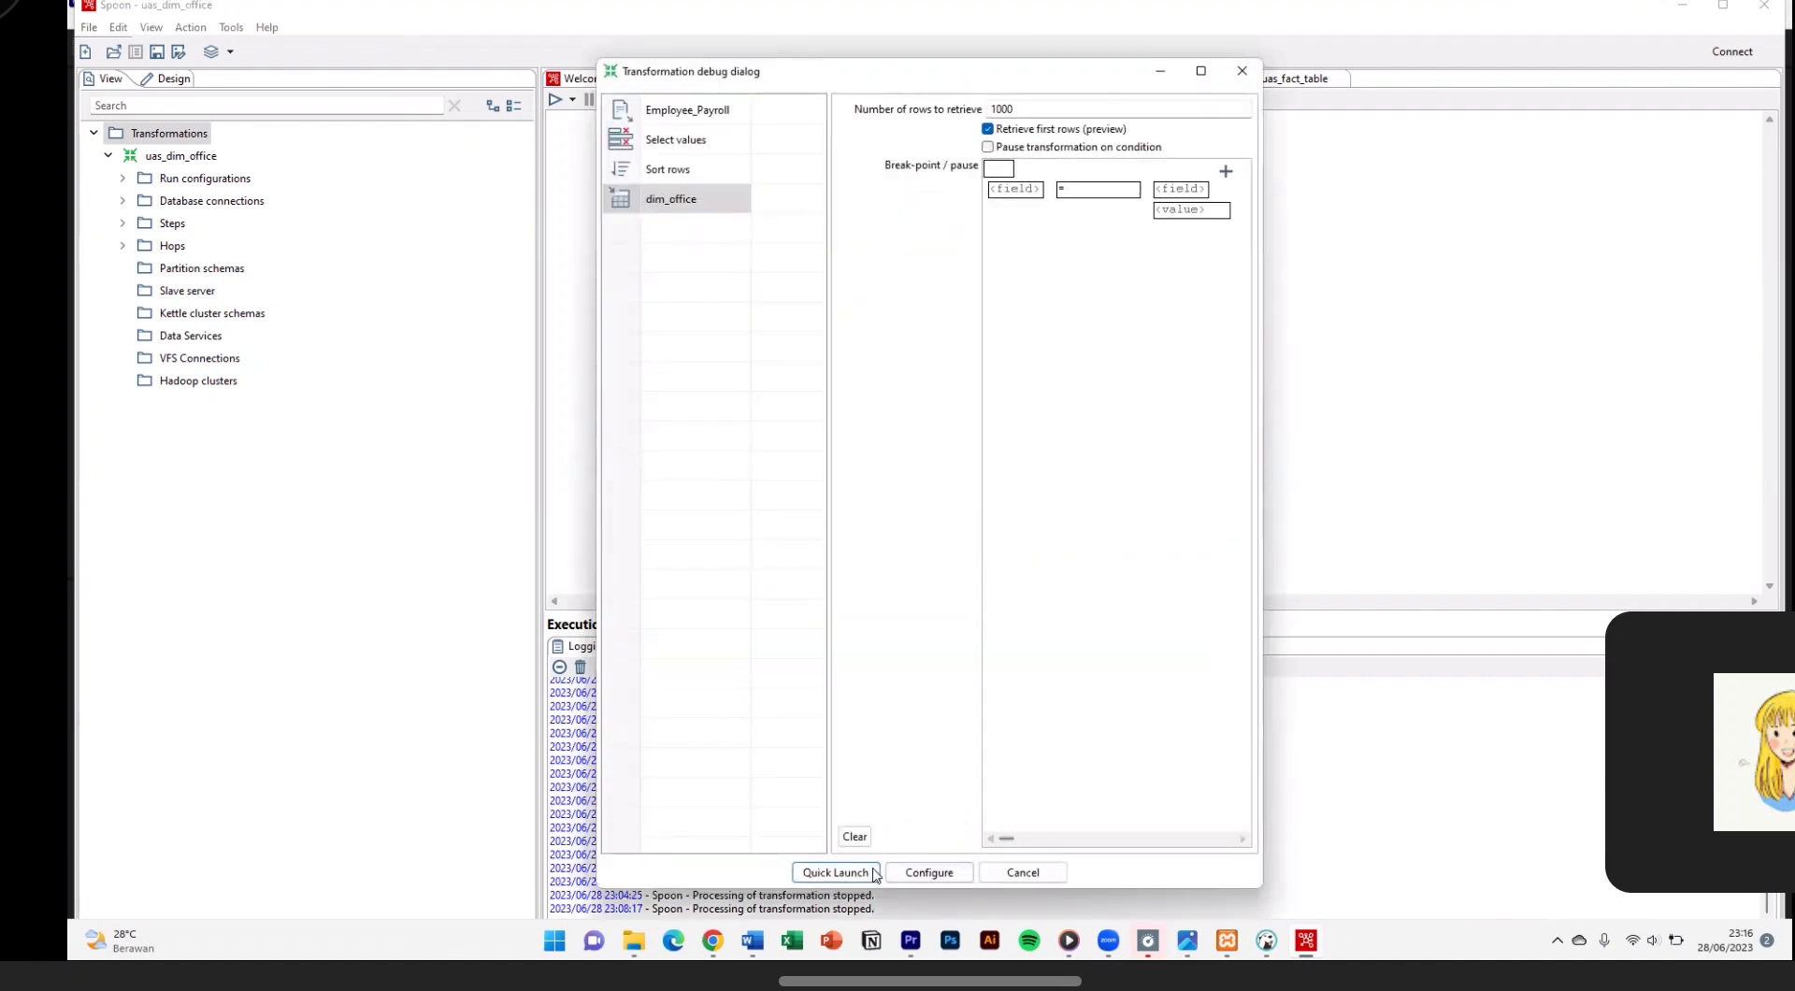
pyautogui.click(834, 871)
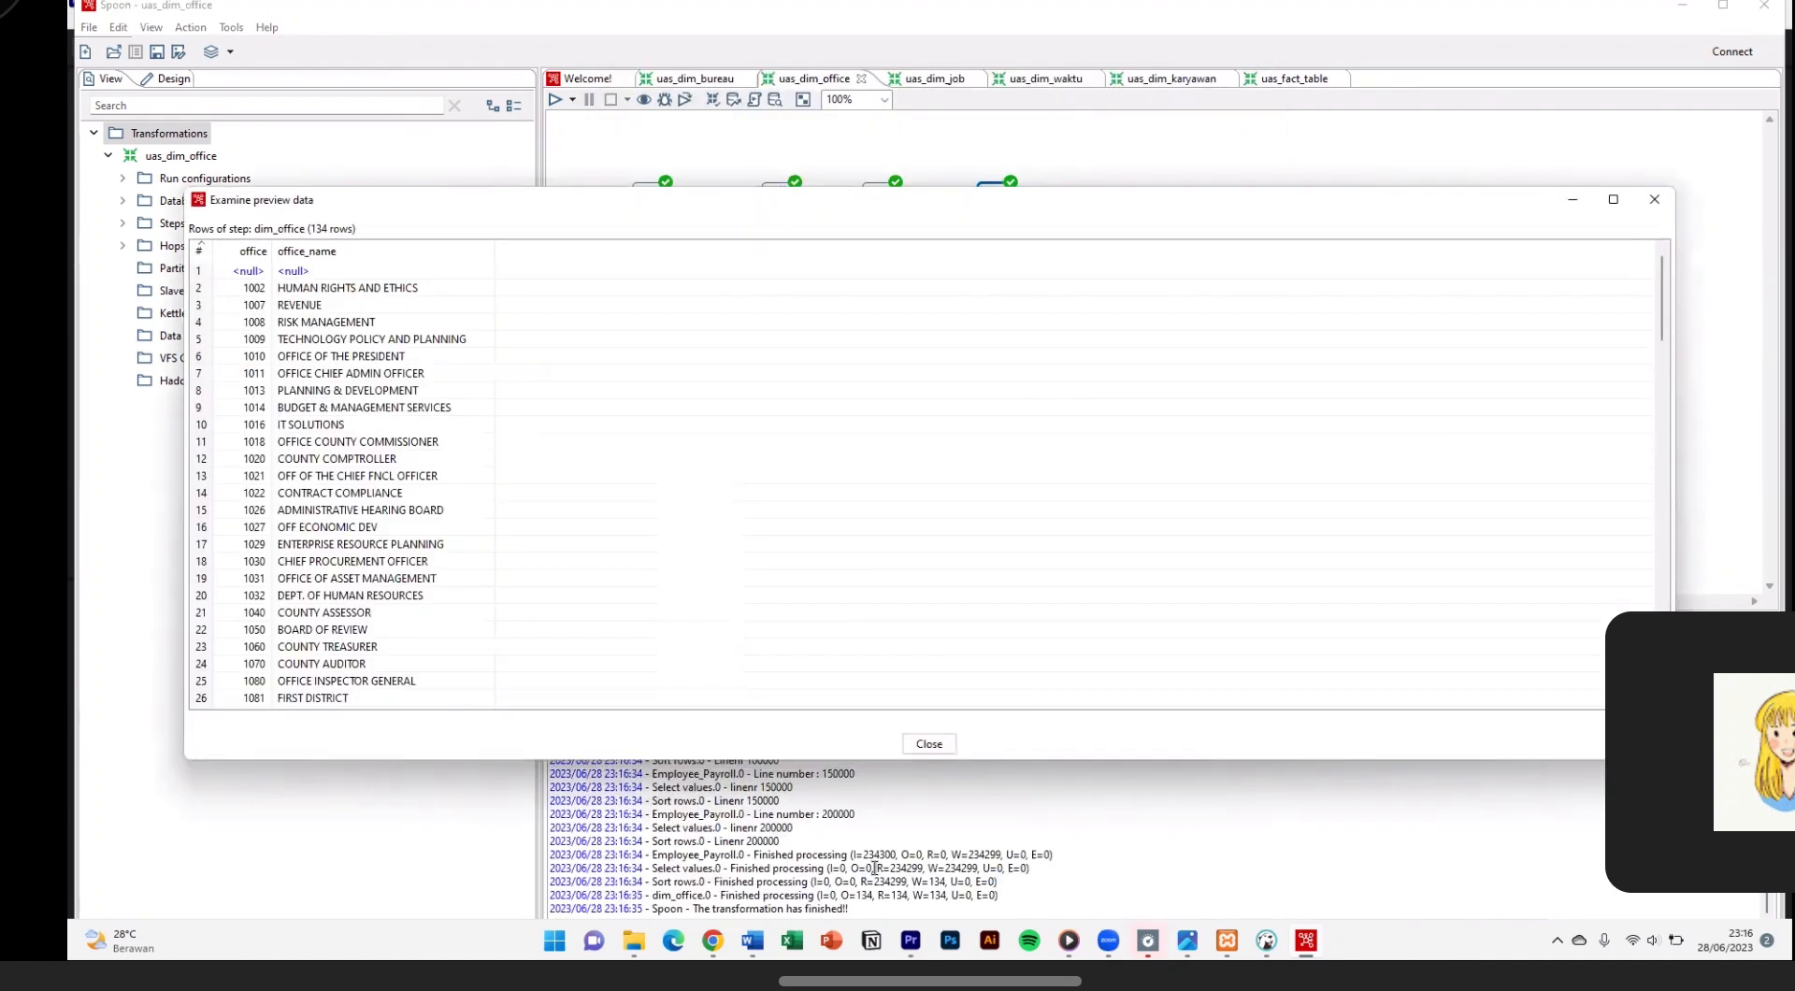
pyautogui.scroll(-18, 461, 524)
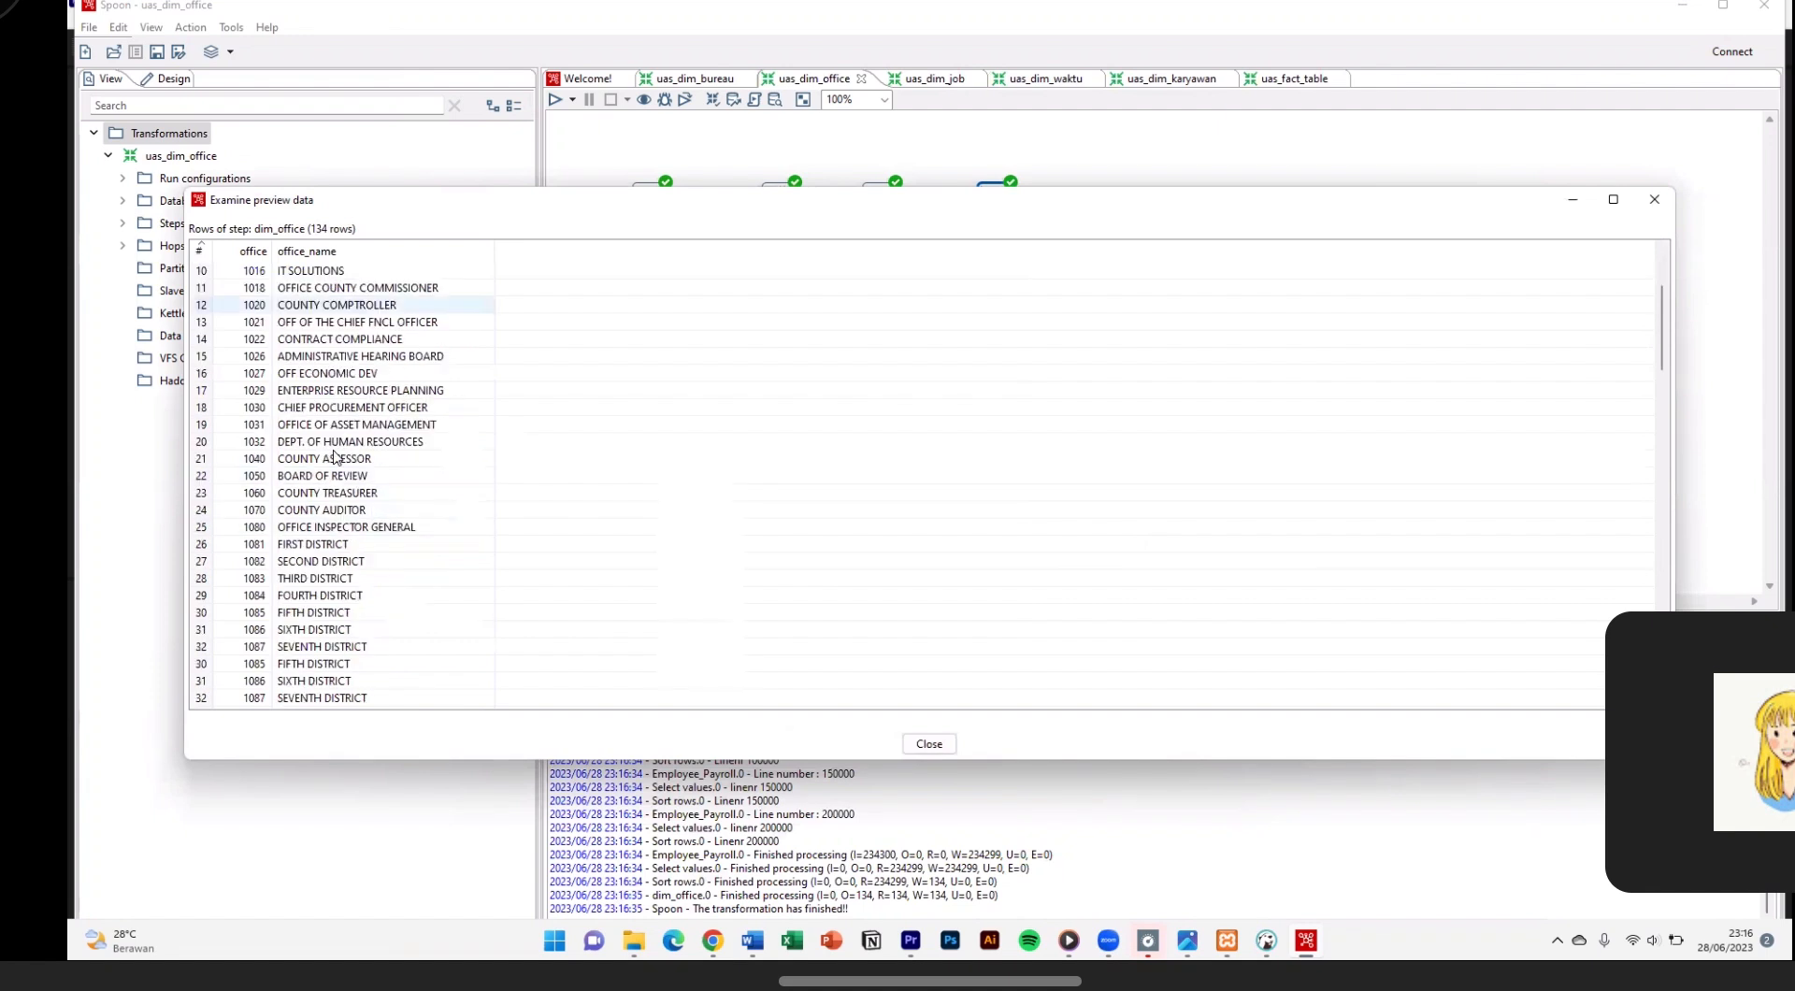
pyautogui.click(929, 743)
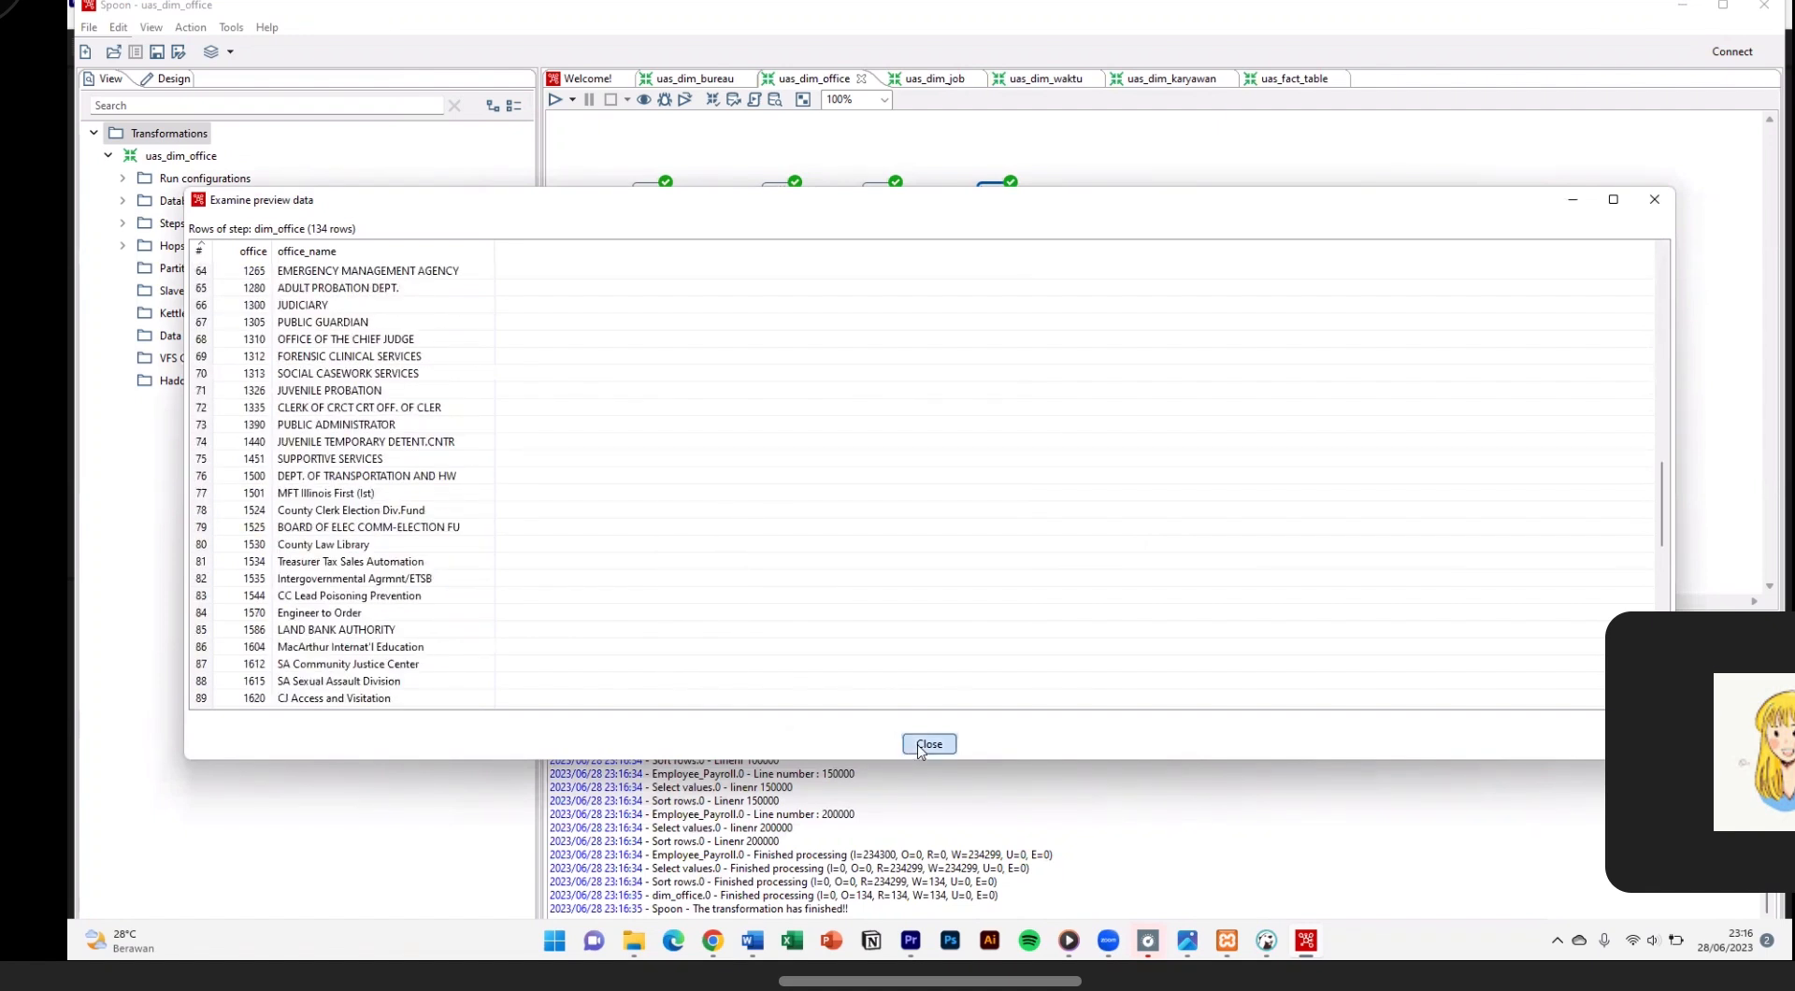
# Step: Switch to the uas_dim_job transformation and check its Employee_Payroll input step
pyautogui.click(236, 163)
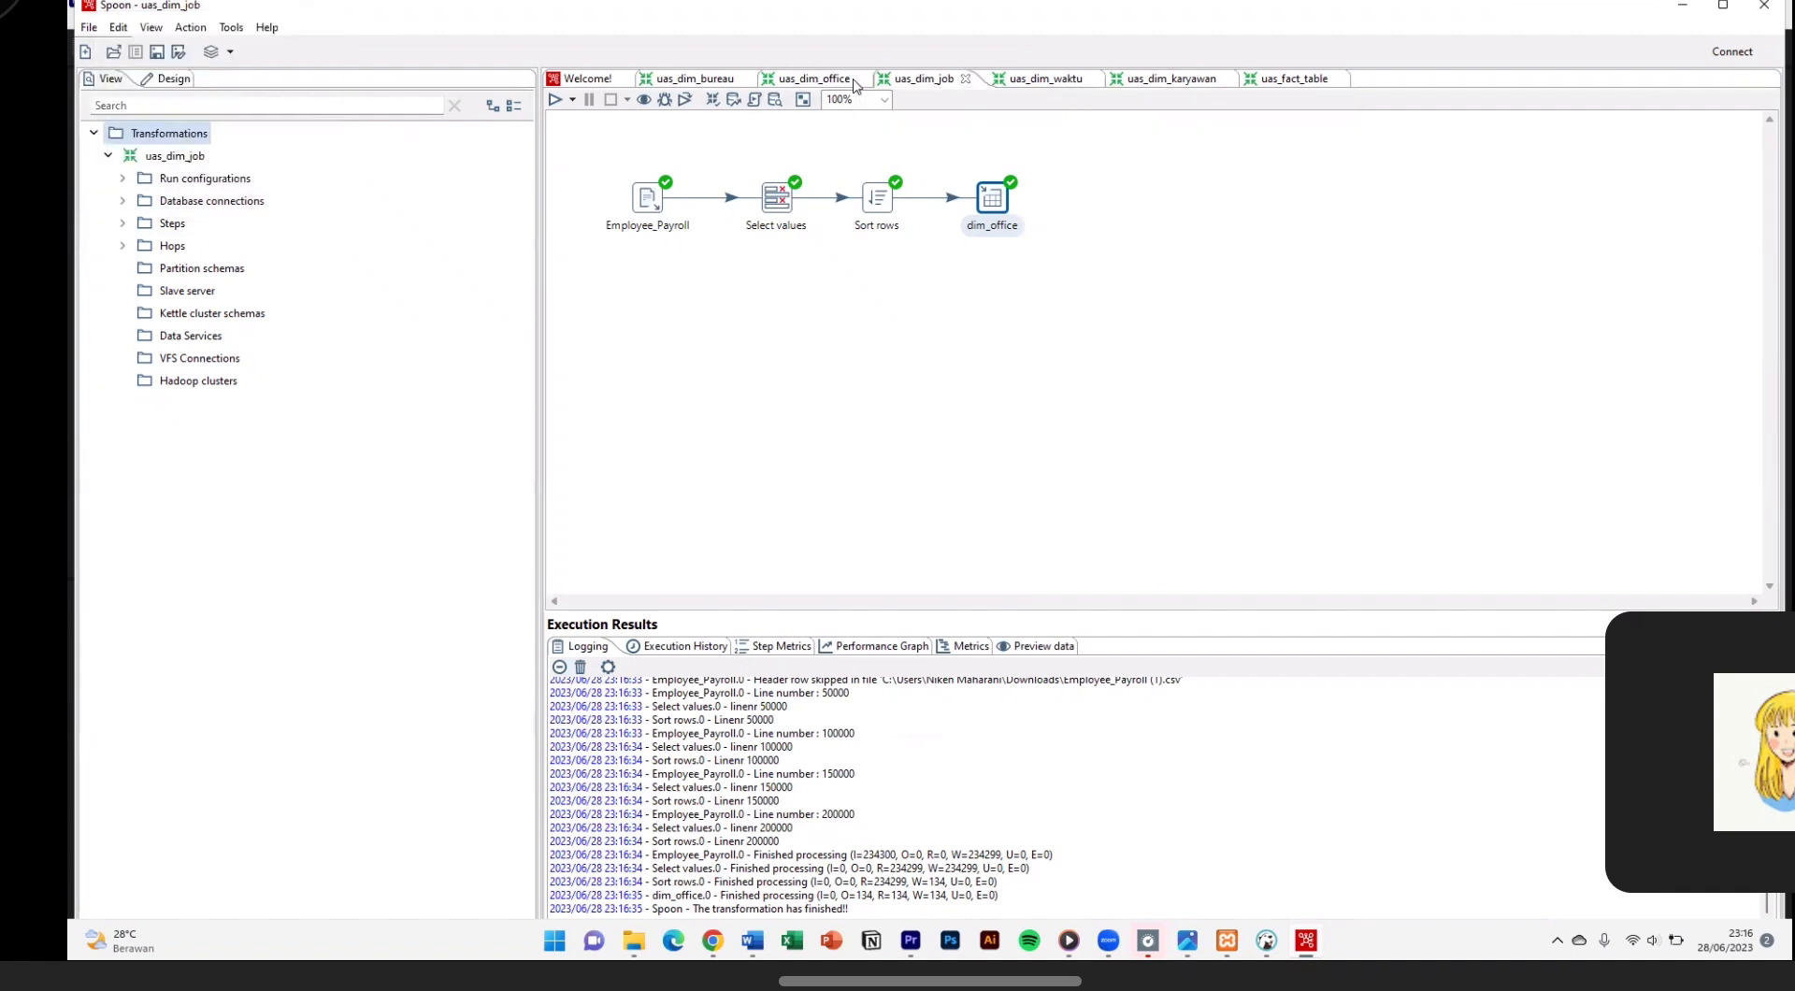
pyautogui.click(921, 78)
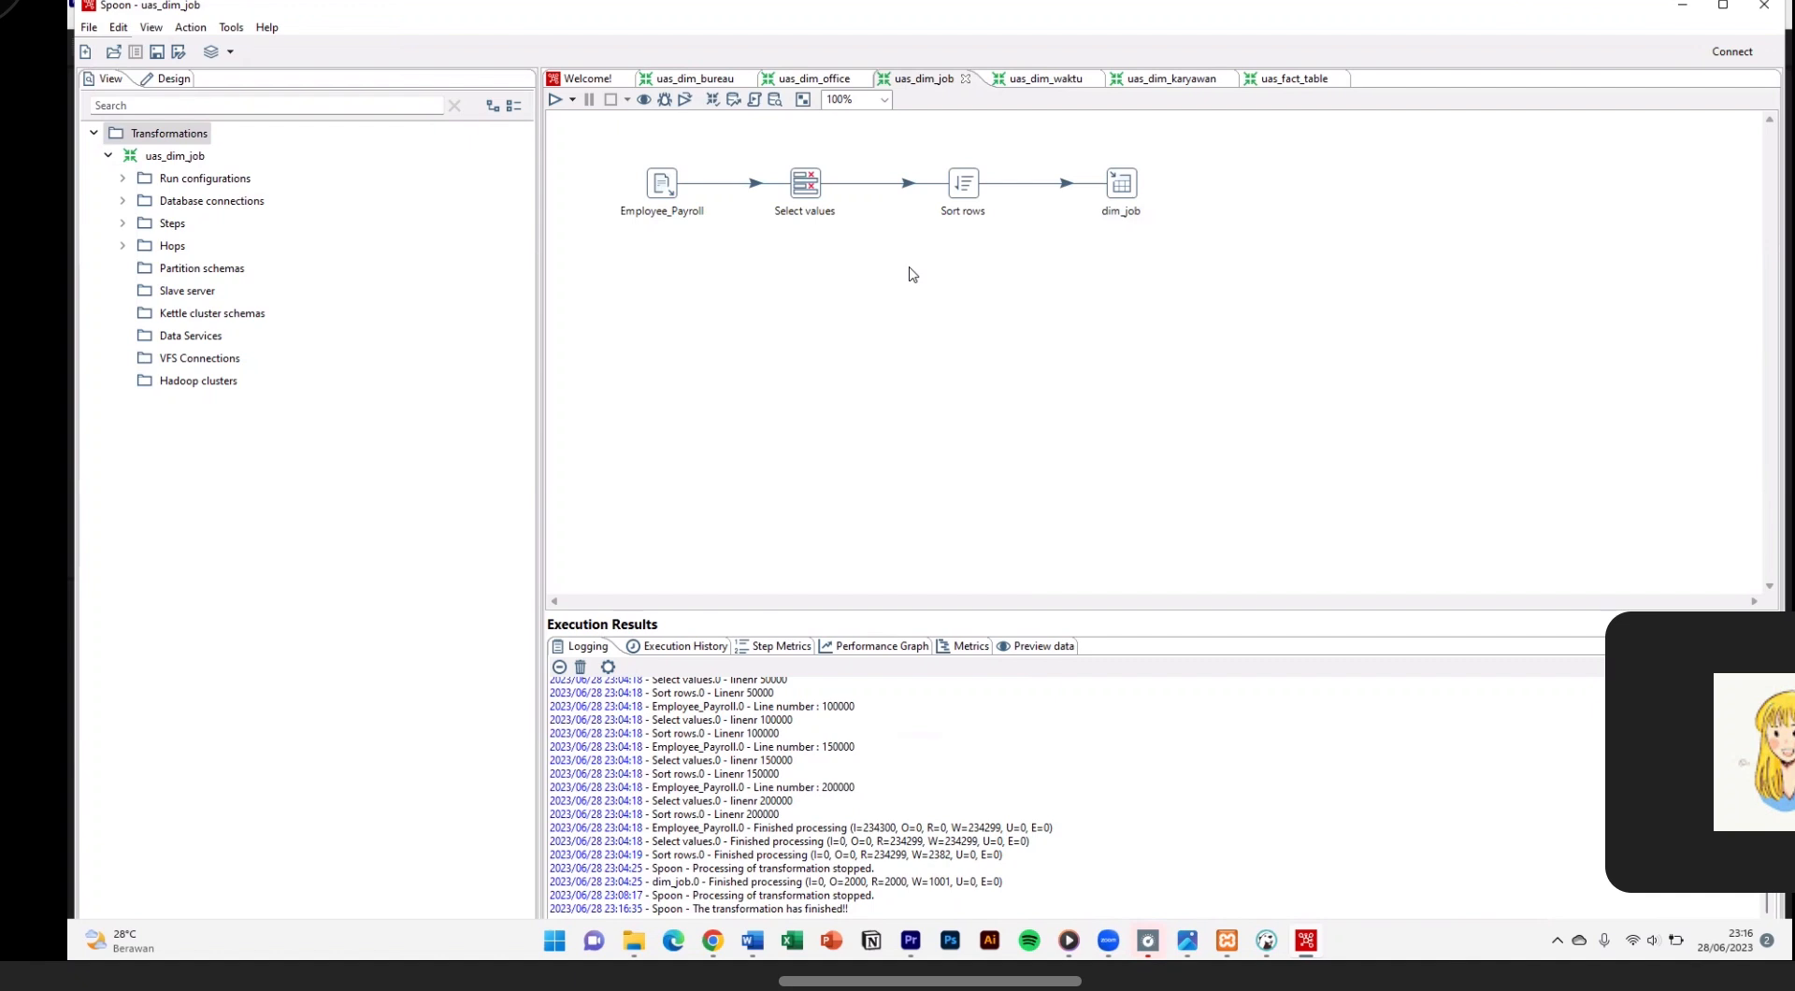
pyautogui.doubleClick(662, 184)
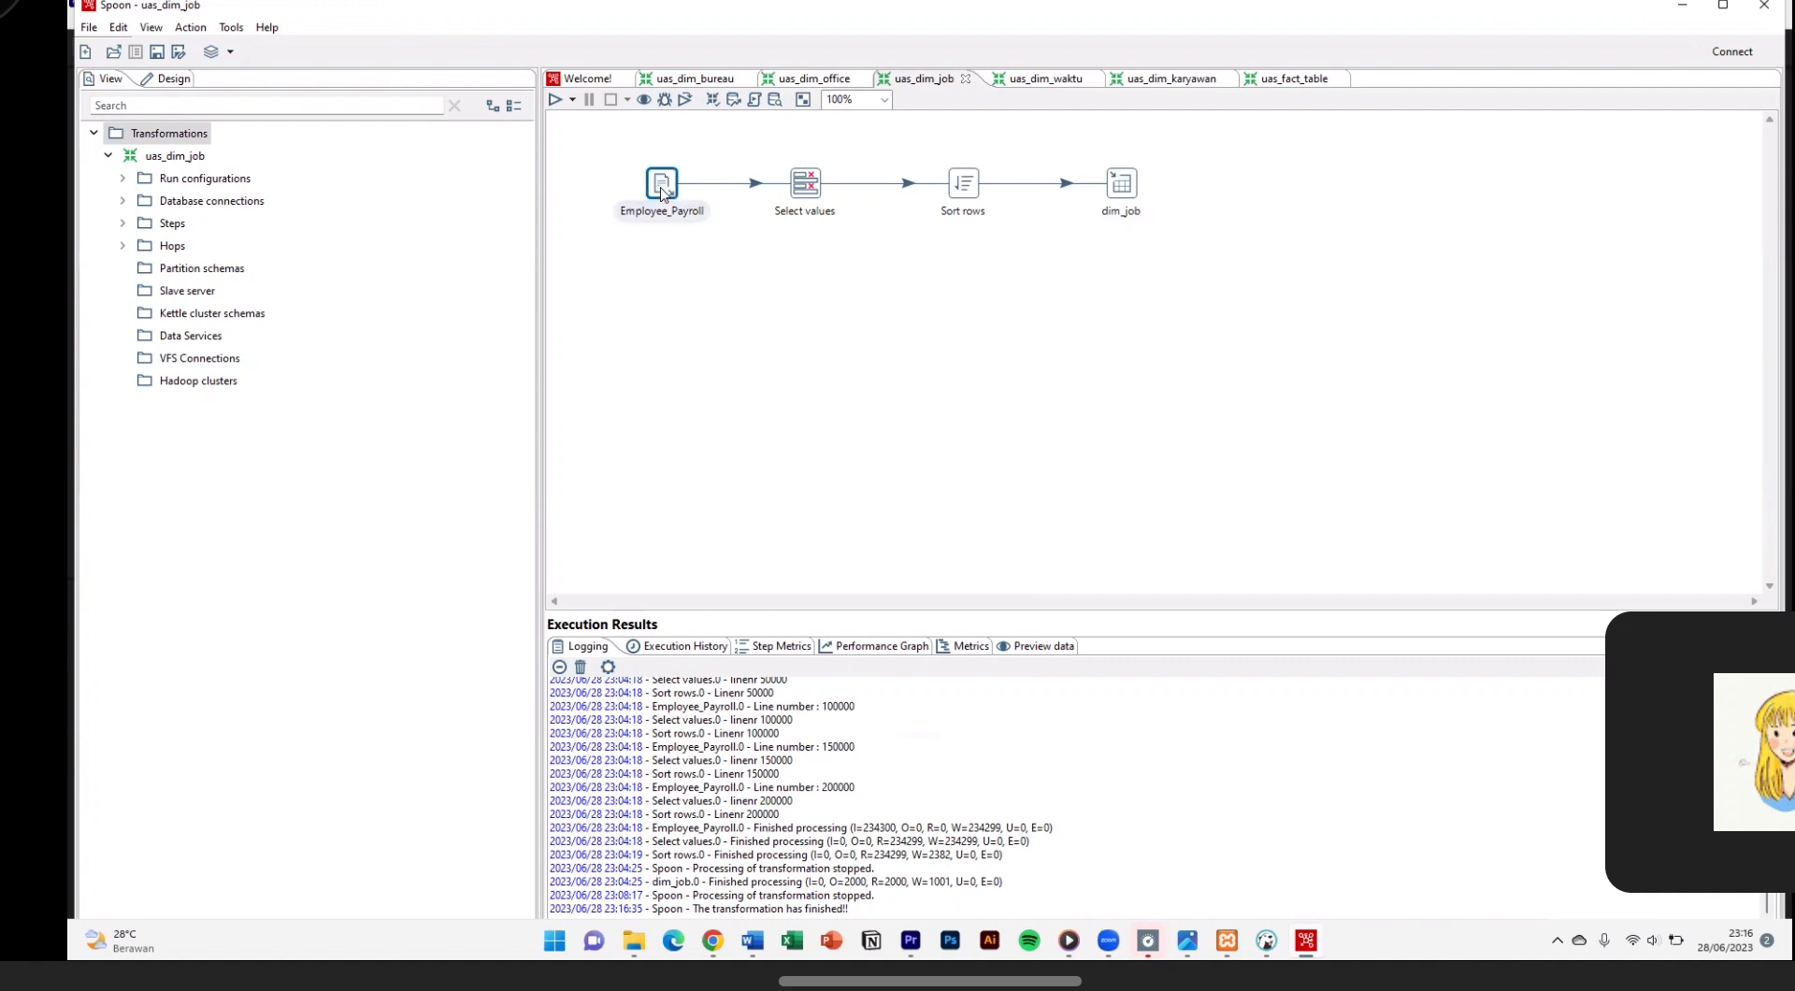
pyautogui.press('Escape')
# Step: Review the selected fields in Select values and the sort settings in Sort rows of uas_dim_job
pyautogui.click(796, 194)
pyautogui.doubleClick(796, 193)
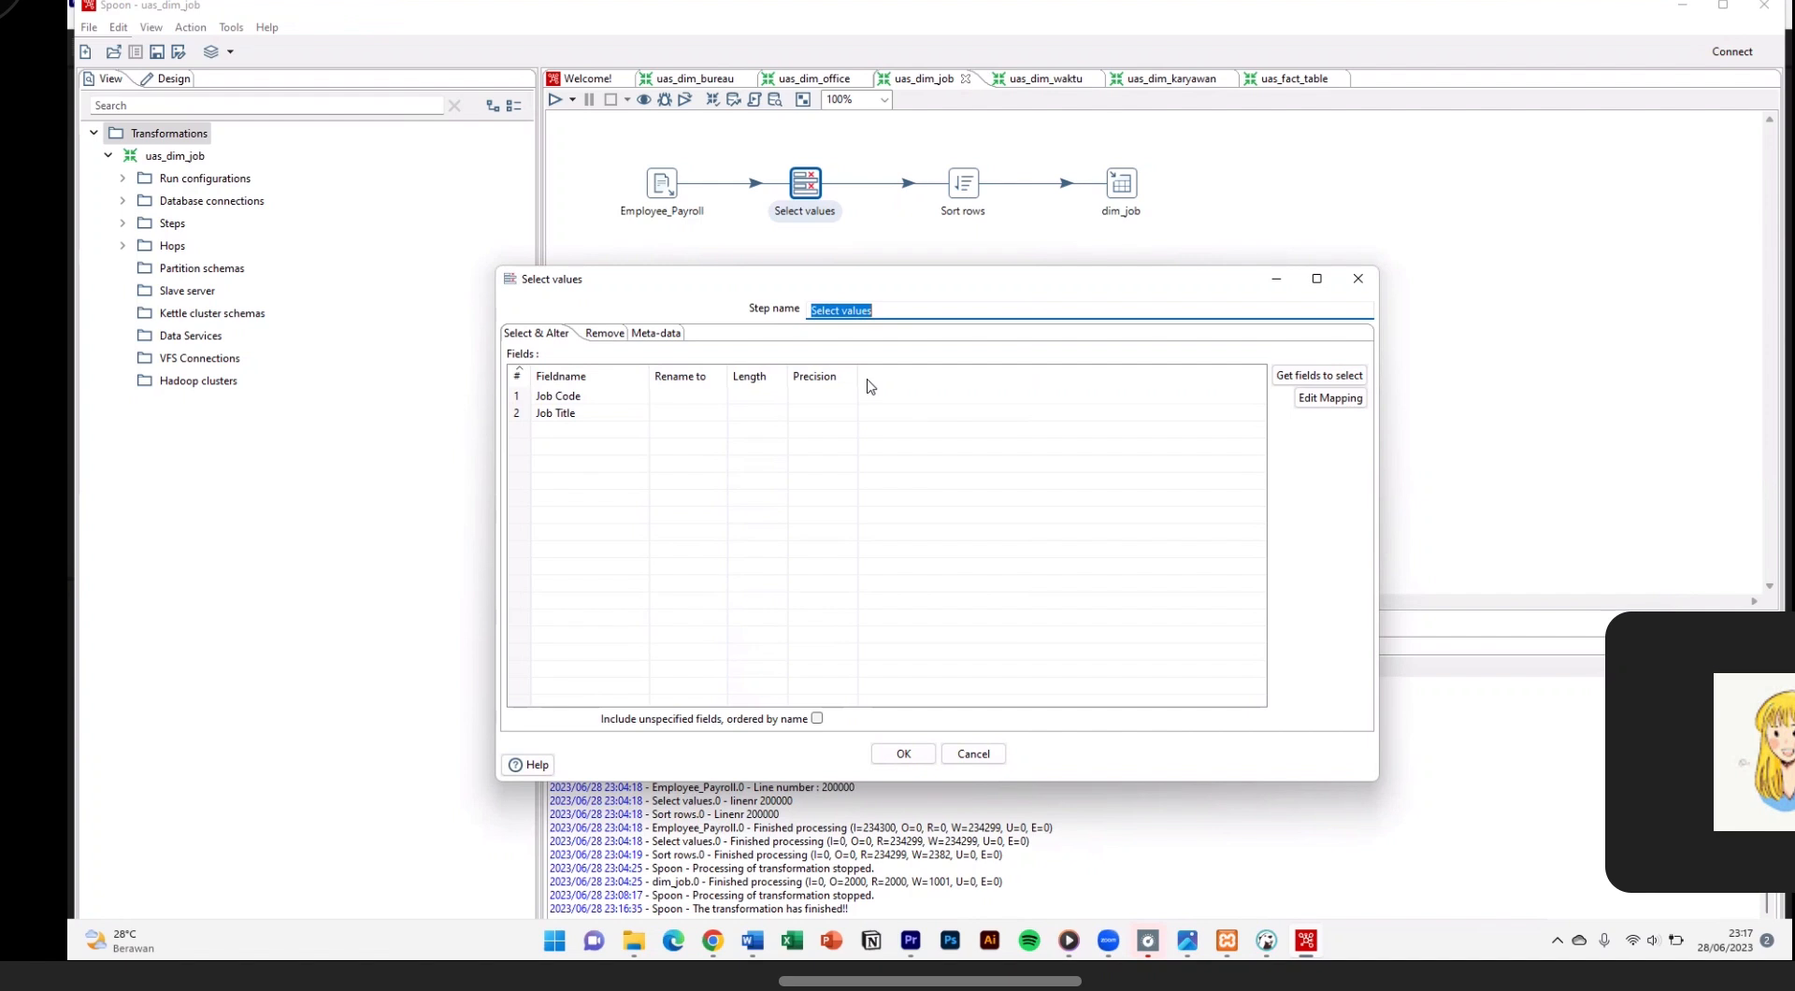
pyautogui.click(883, 753)
pyautogui.doubleClick(958, 195)
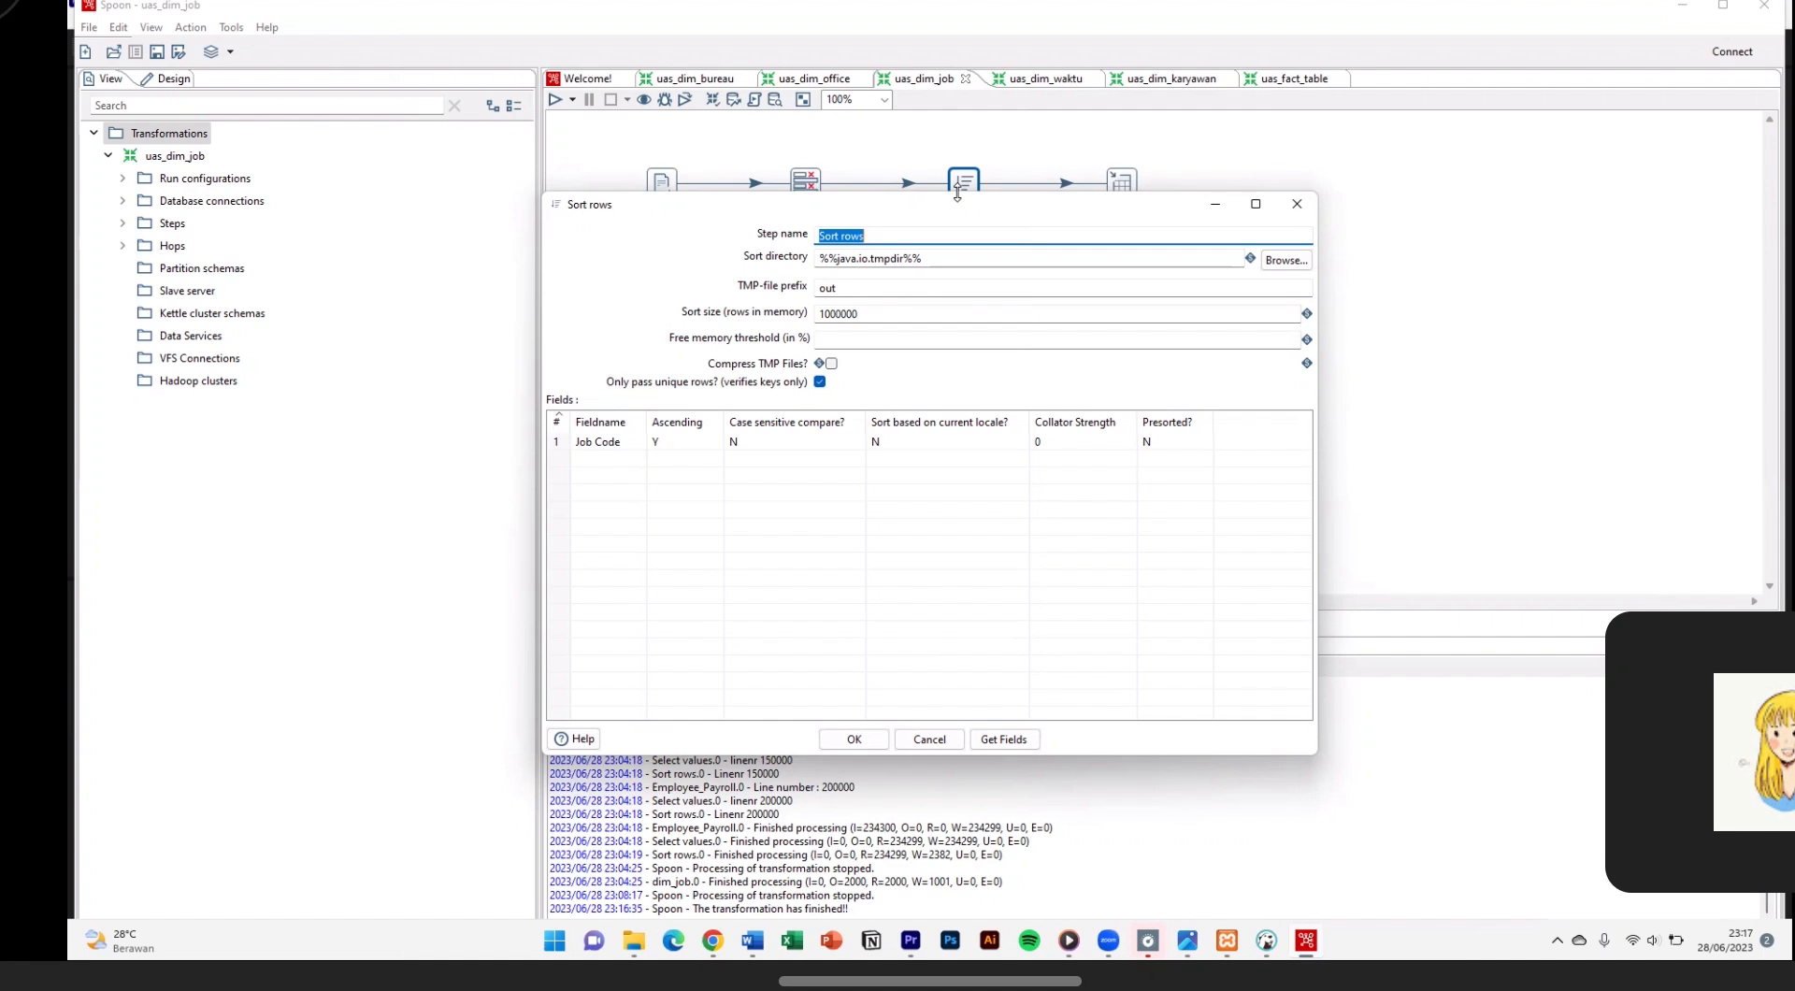
pyautogui.click(870, 736)
# Step: Review the dim_job table output settings, then quick-launch a preview and examine its job rows
pyautogui.doubleClick(1122, 183)
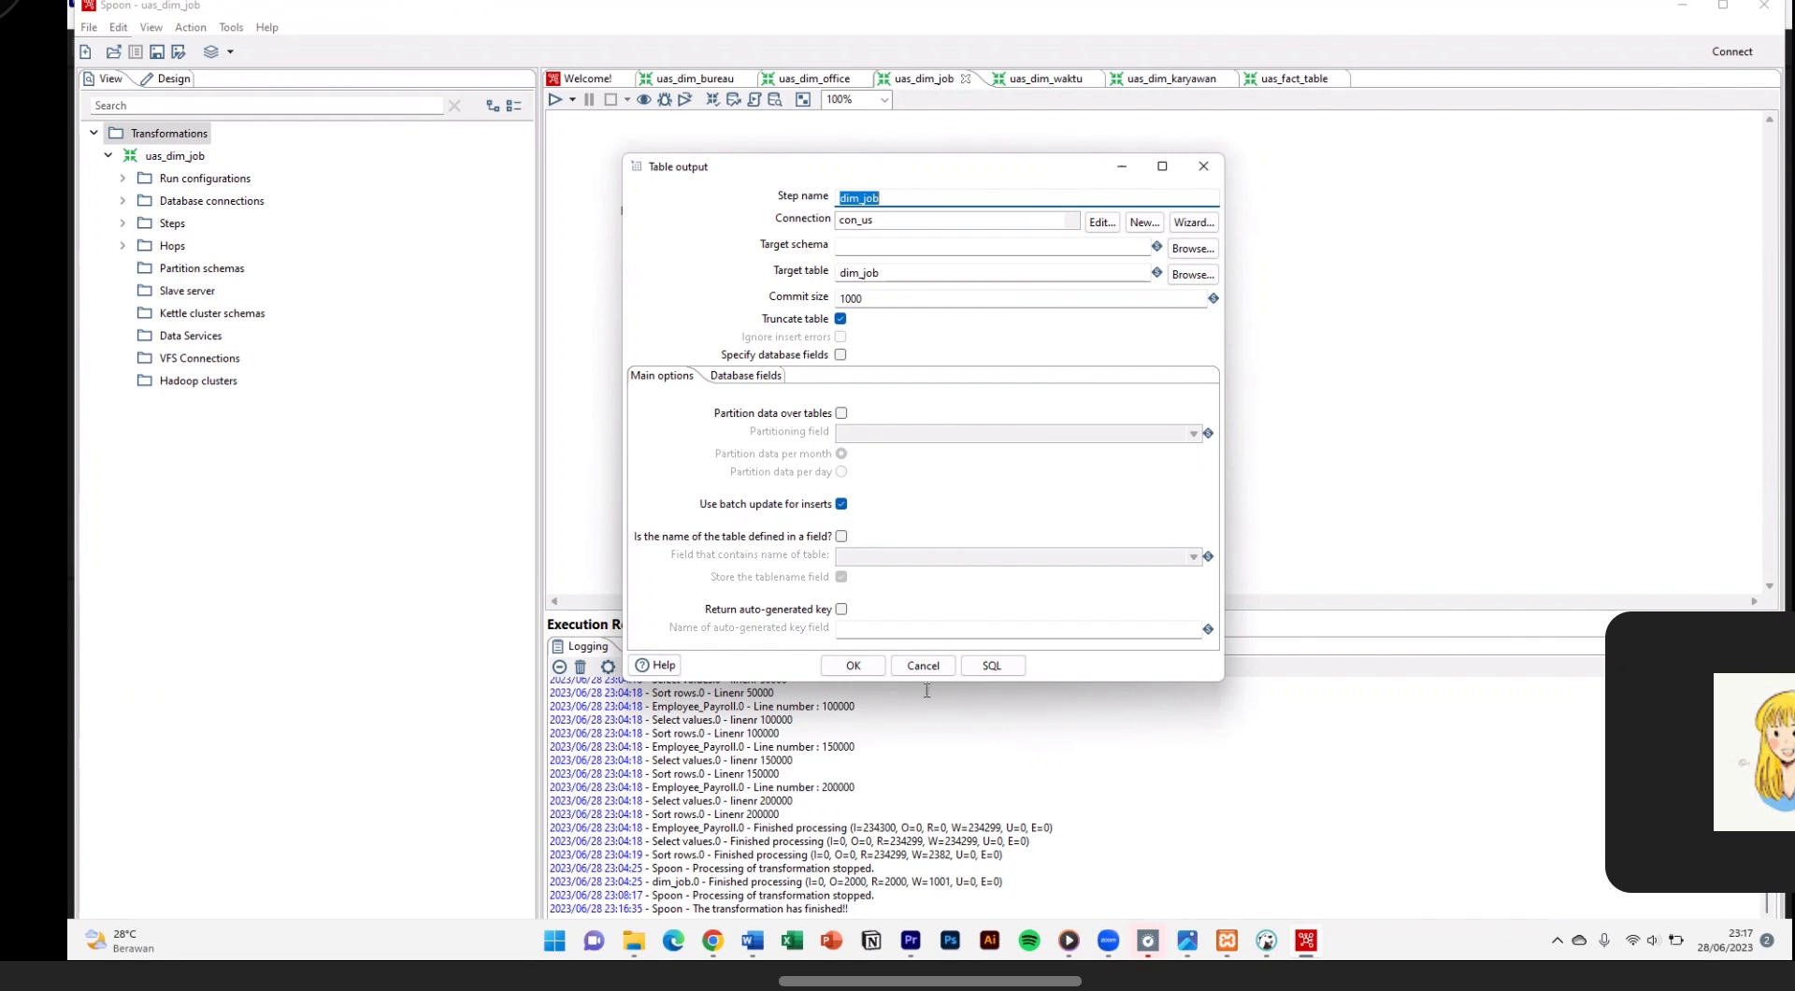
pyautogui.click(864, 667)
pyautogui.rightClick(1105, 199)
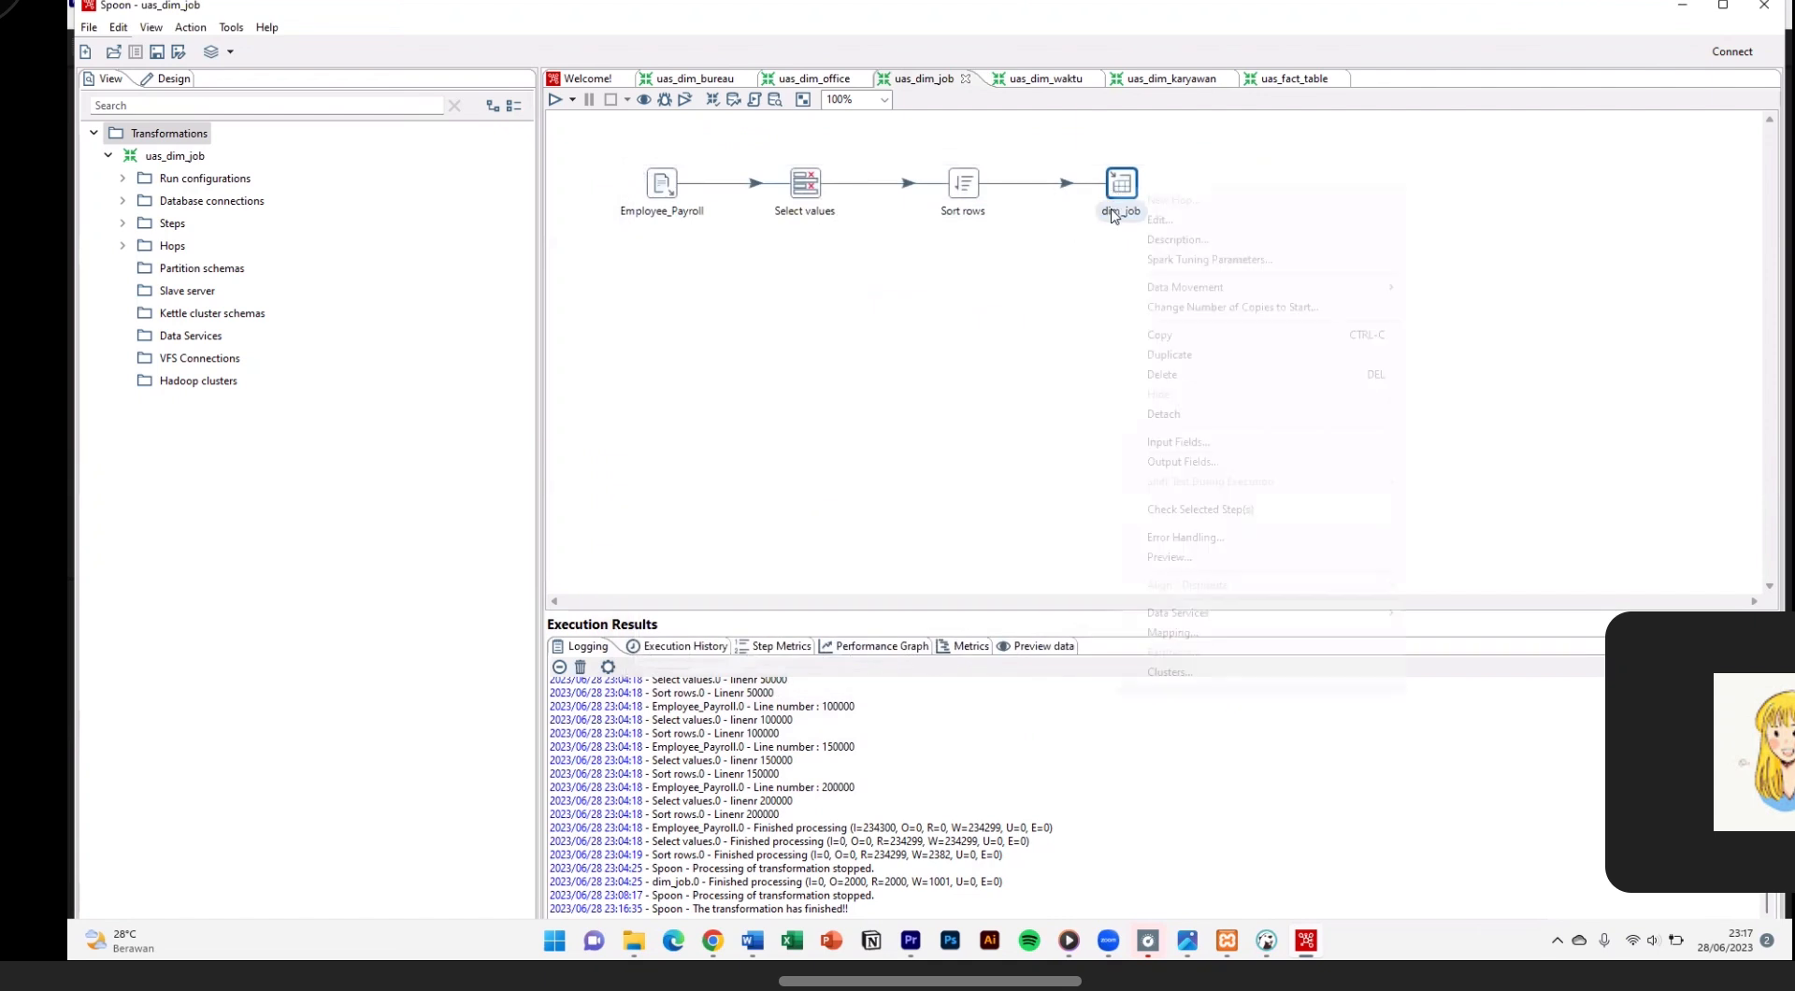
pyautogui.click(1177, 553)
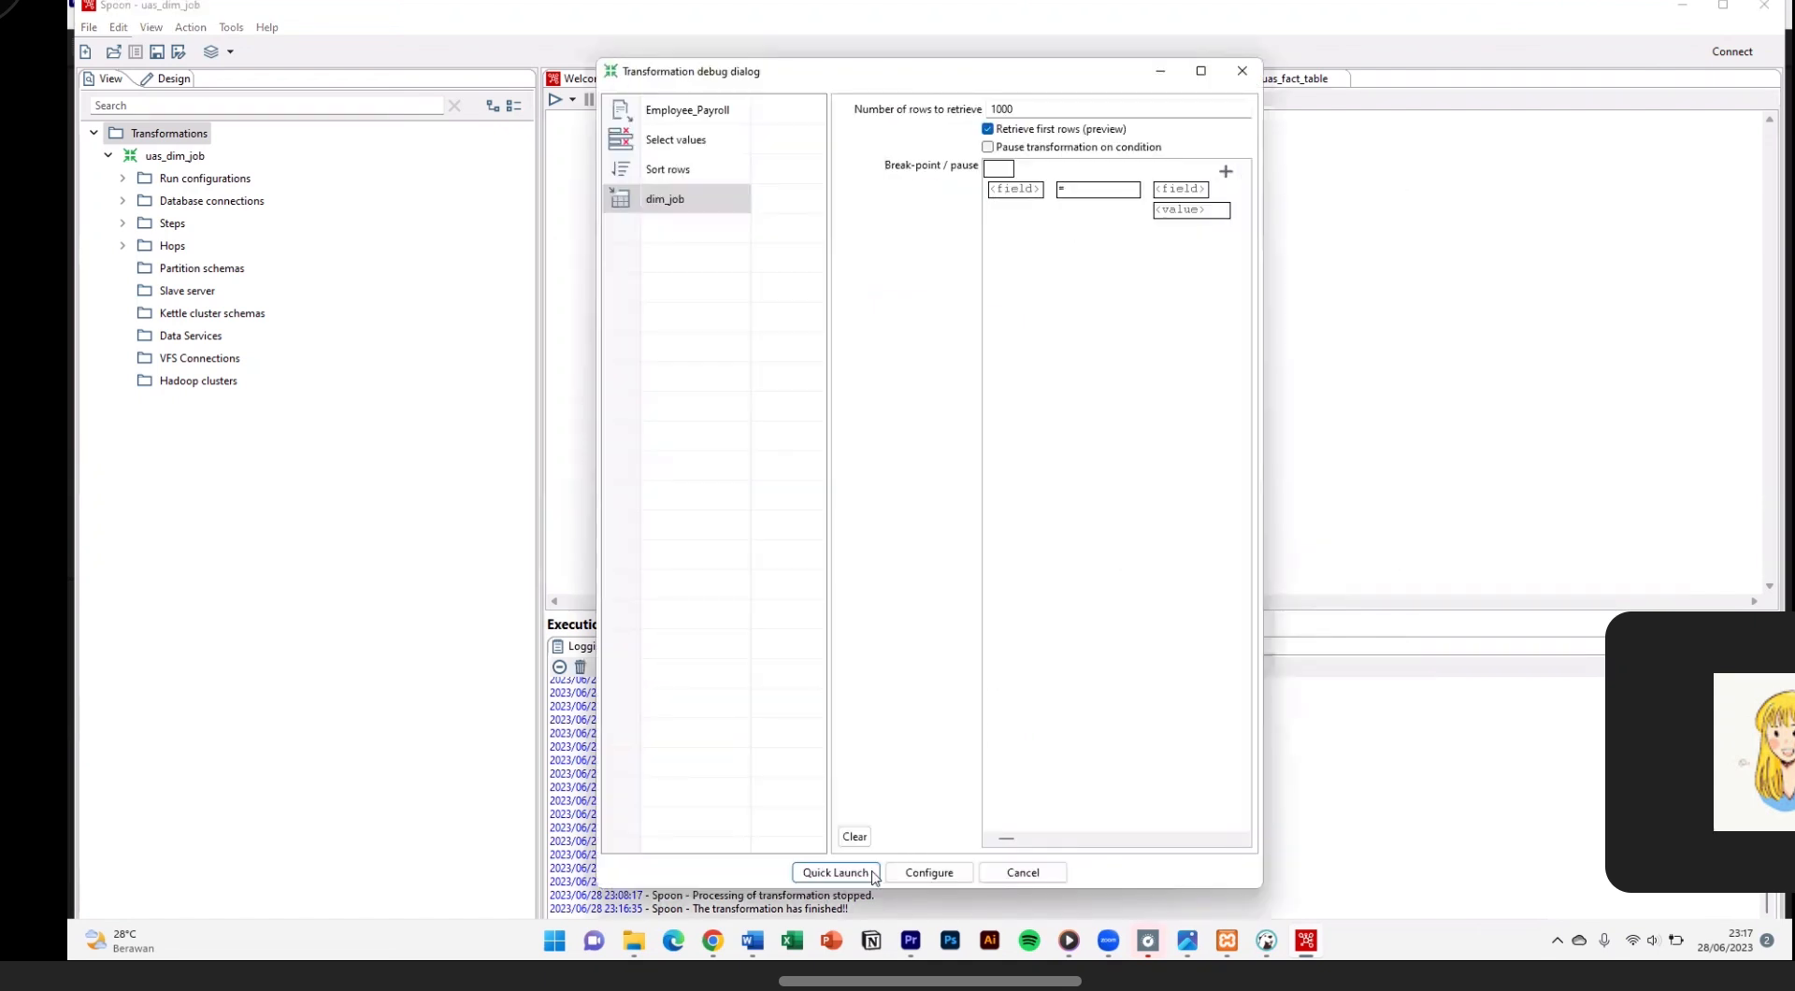
pyautogui.click(838, 869)
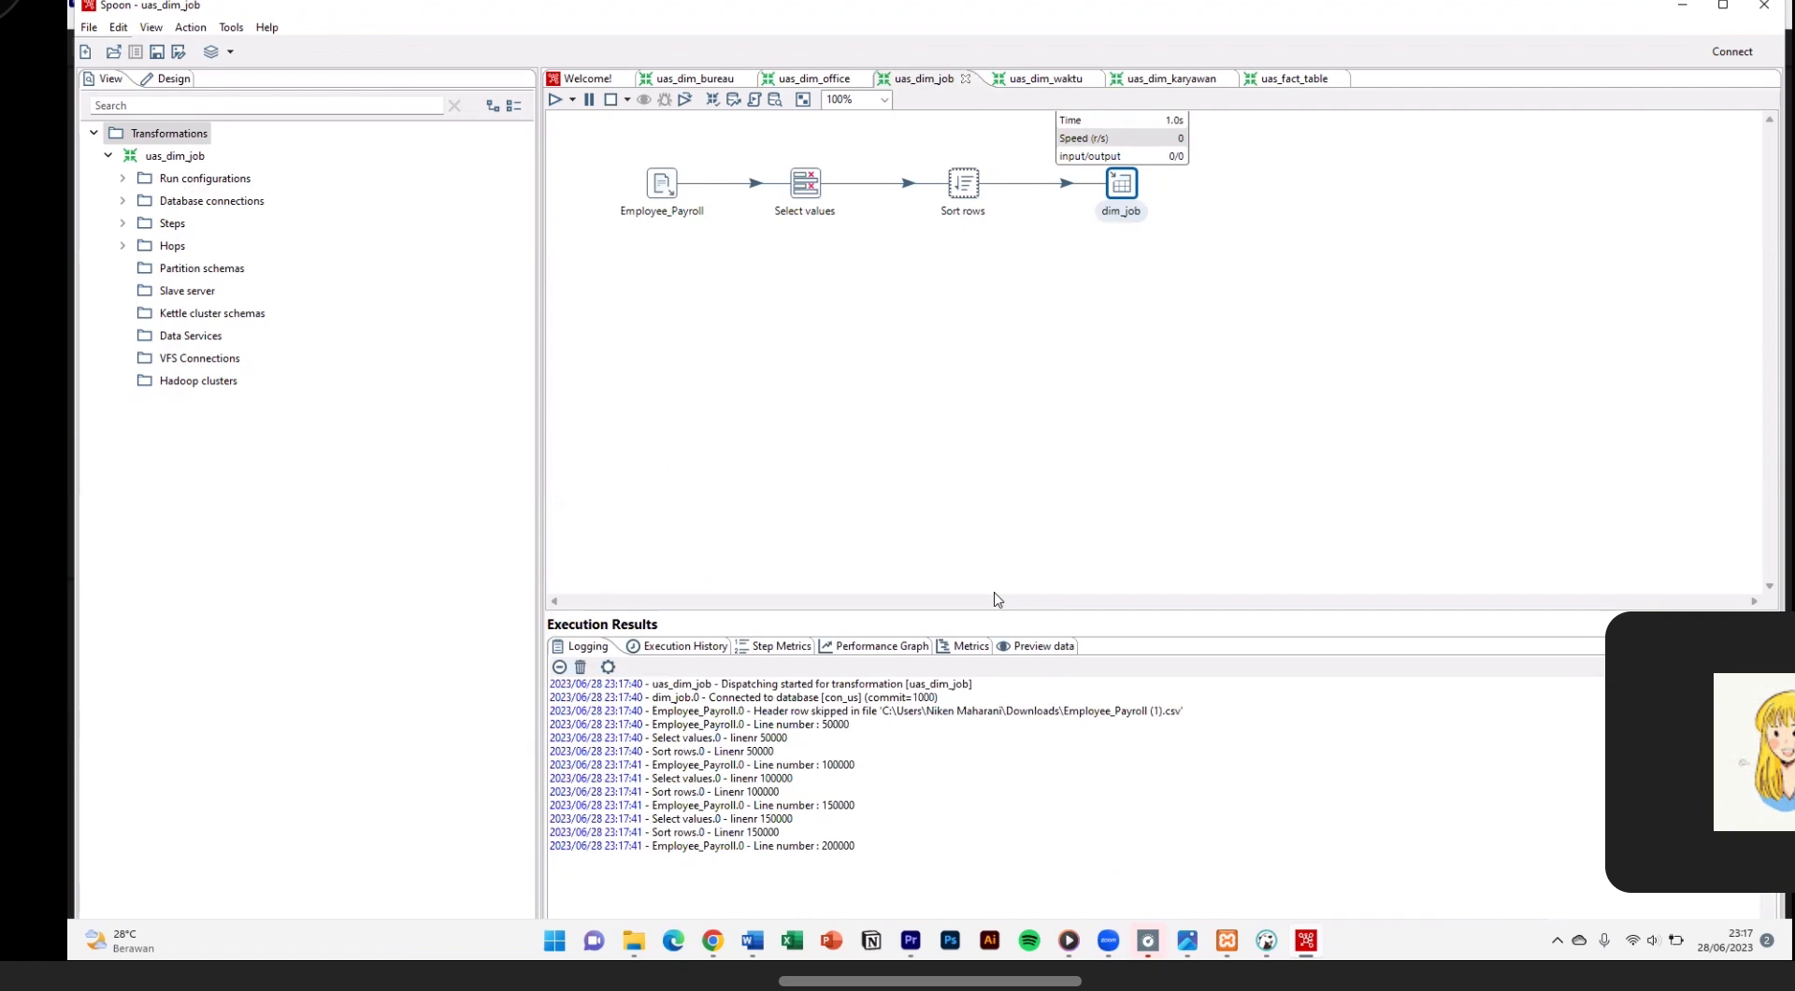
pyautogui.scroll(-8, 449, 481)
pyautogui.scroll(8, 416, 475)
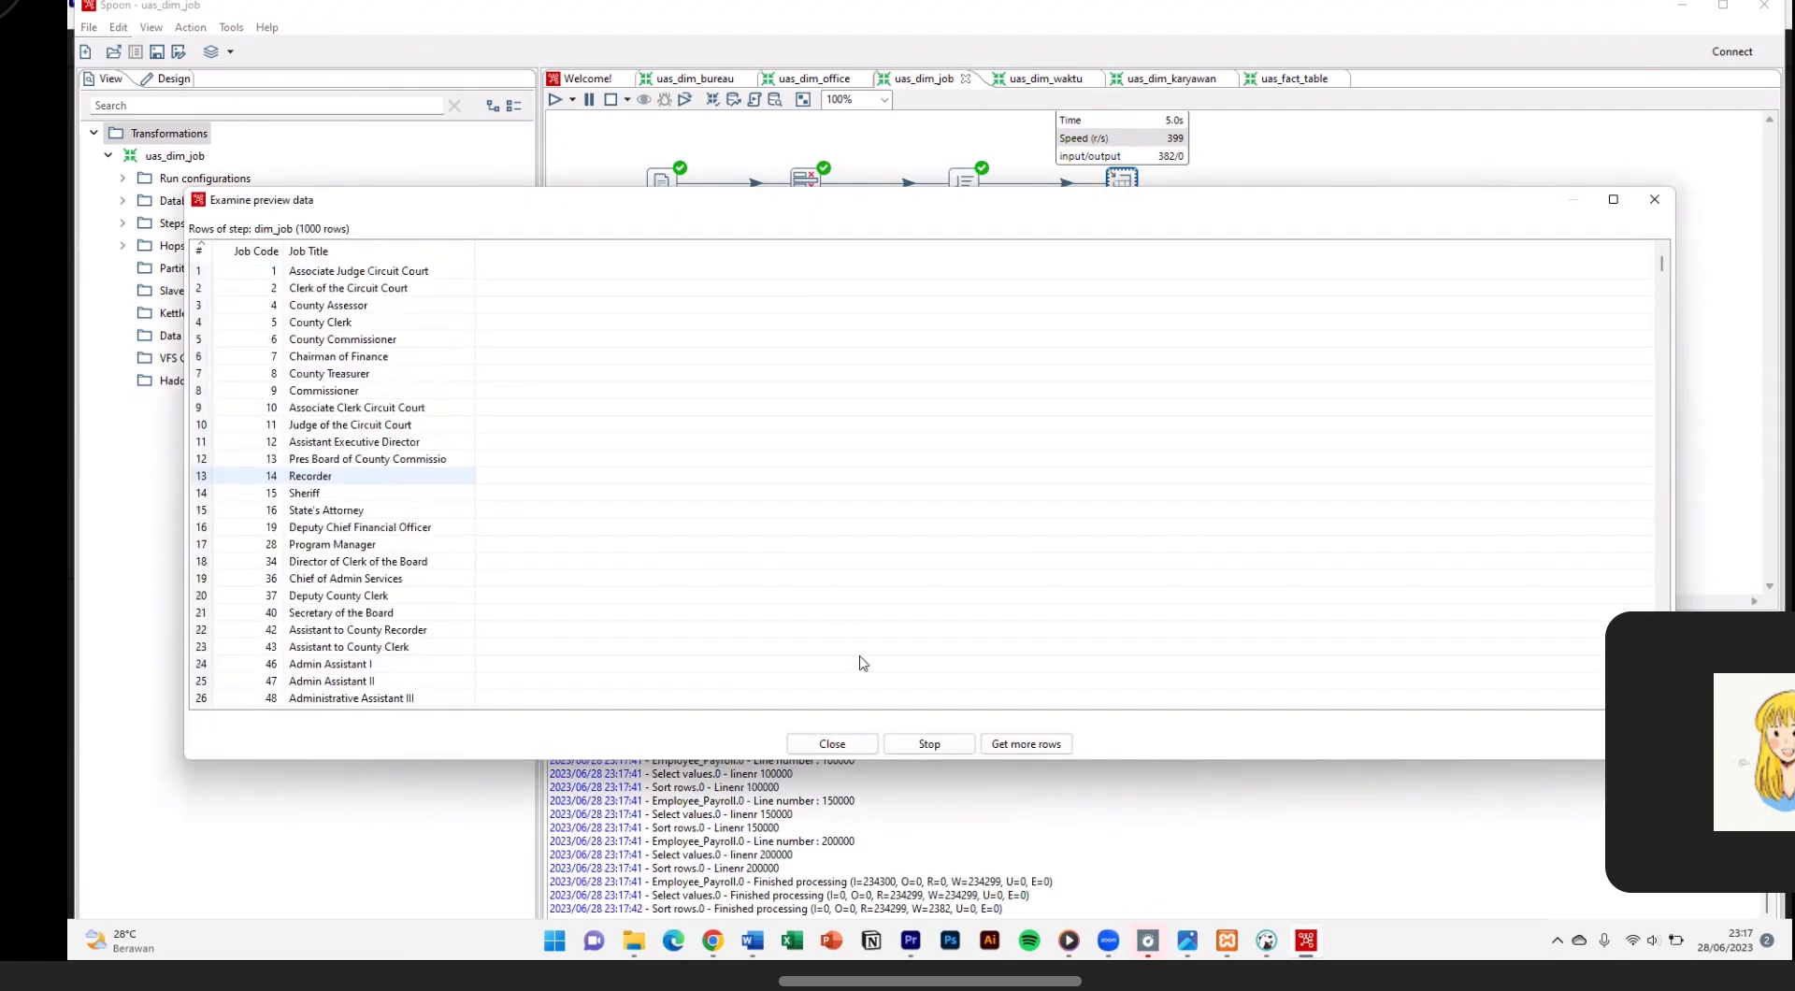
pyautogui.click(846, 743)
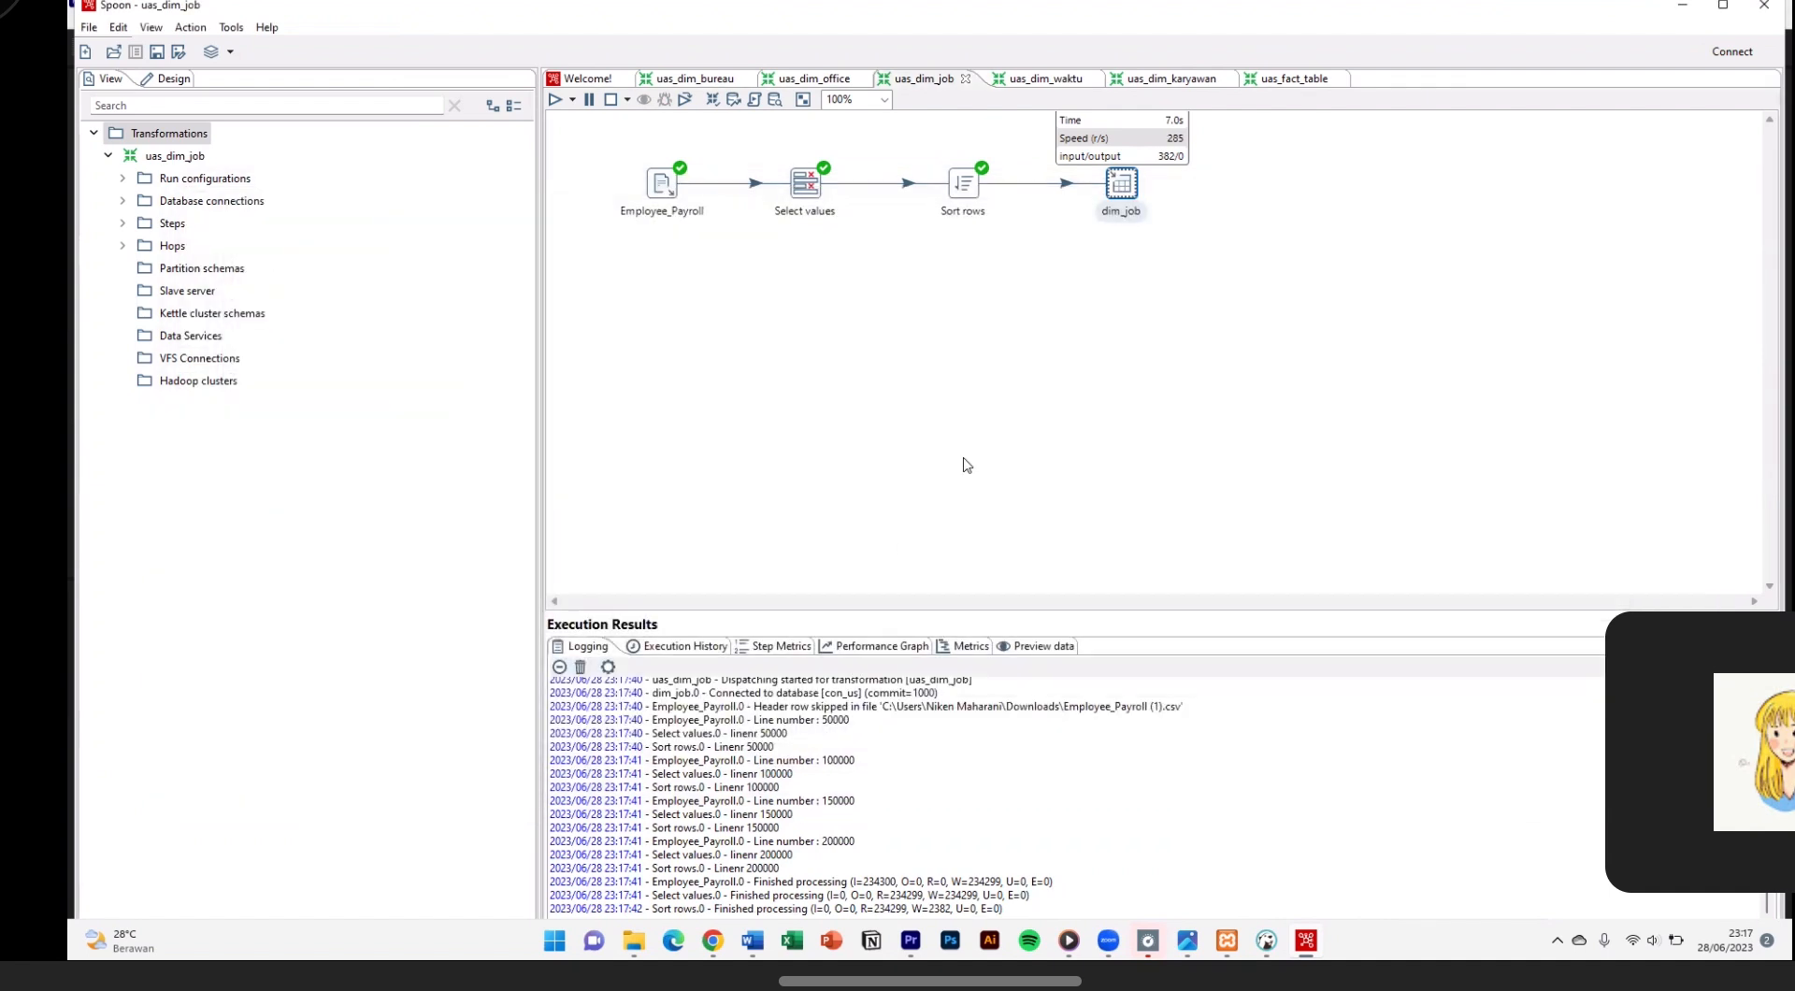
# Step: Stop the uas_dim_job transformation that is still running from the preview
pyautogui.rightClick(1121, 192)
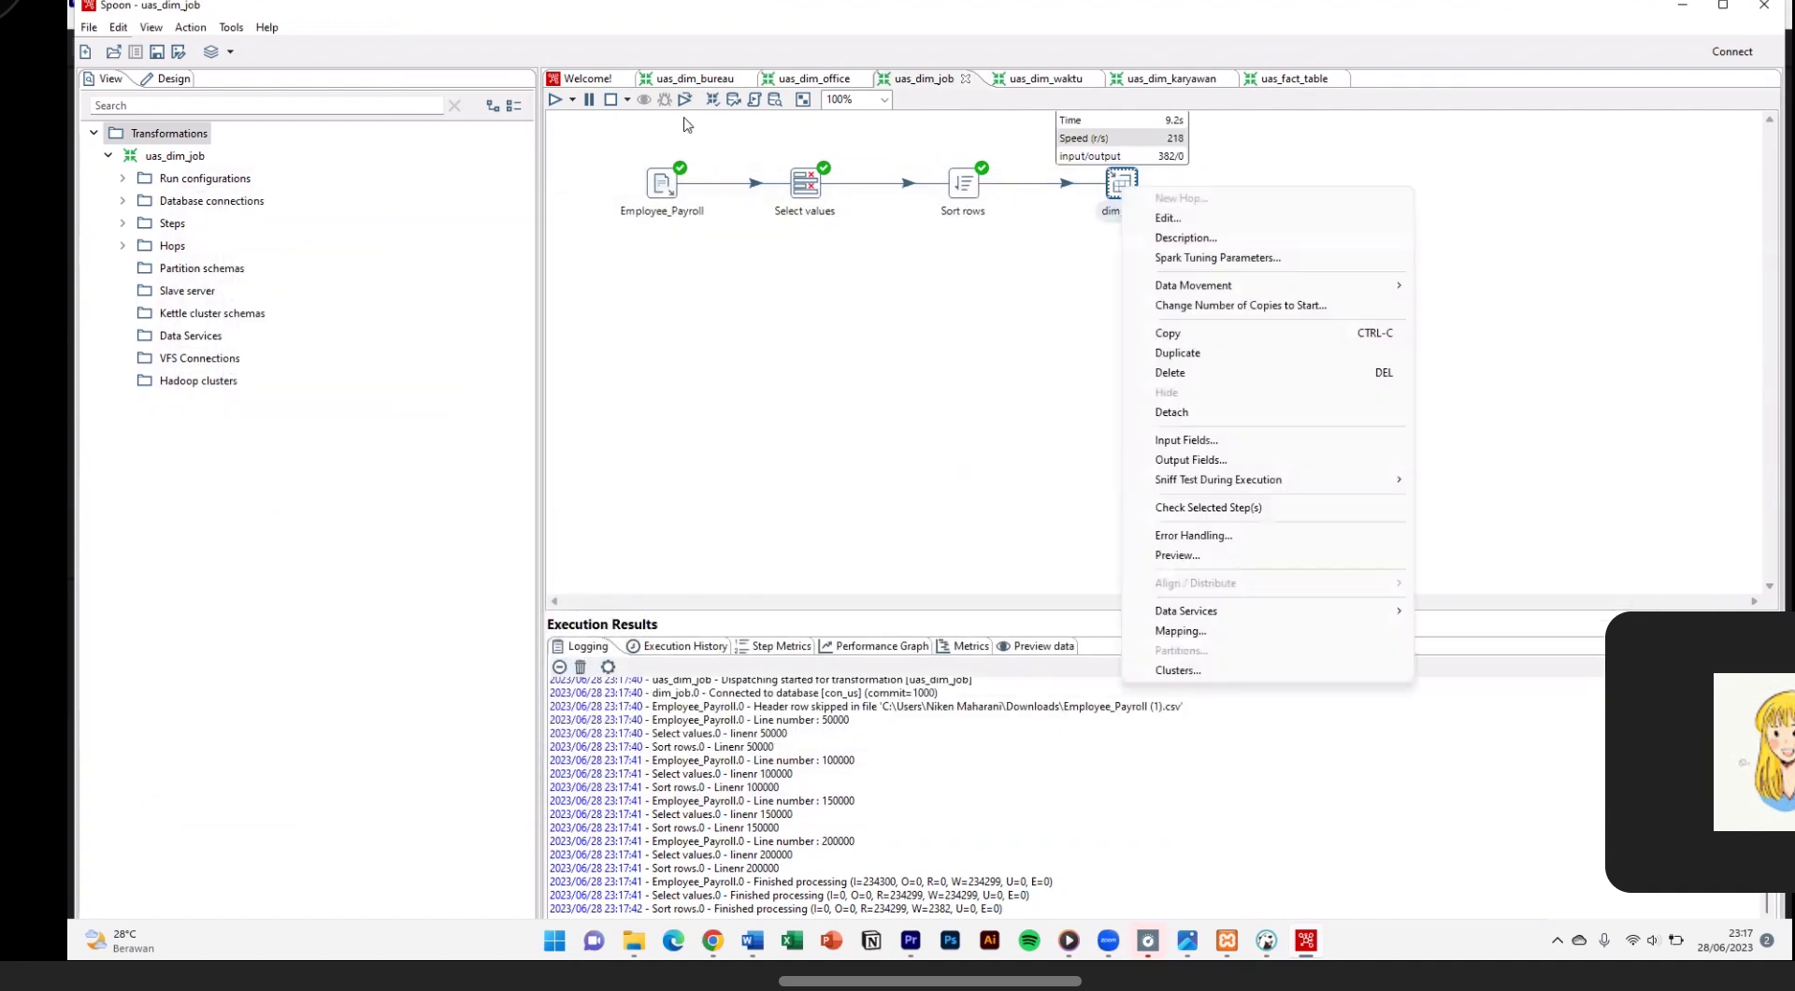
pyautogui.click(591, 101)
pyautogui.click(935, 743)
# Step: Switch to uas_fact_table and compare the SQL queries of the dim_karyawan and dim_bureau table inputs side by side
pyautogui.click(1293, 79)
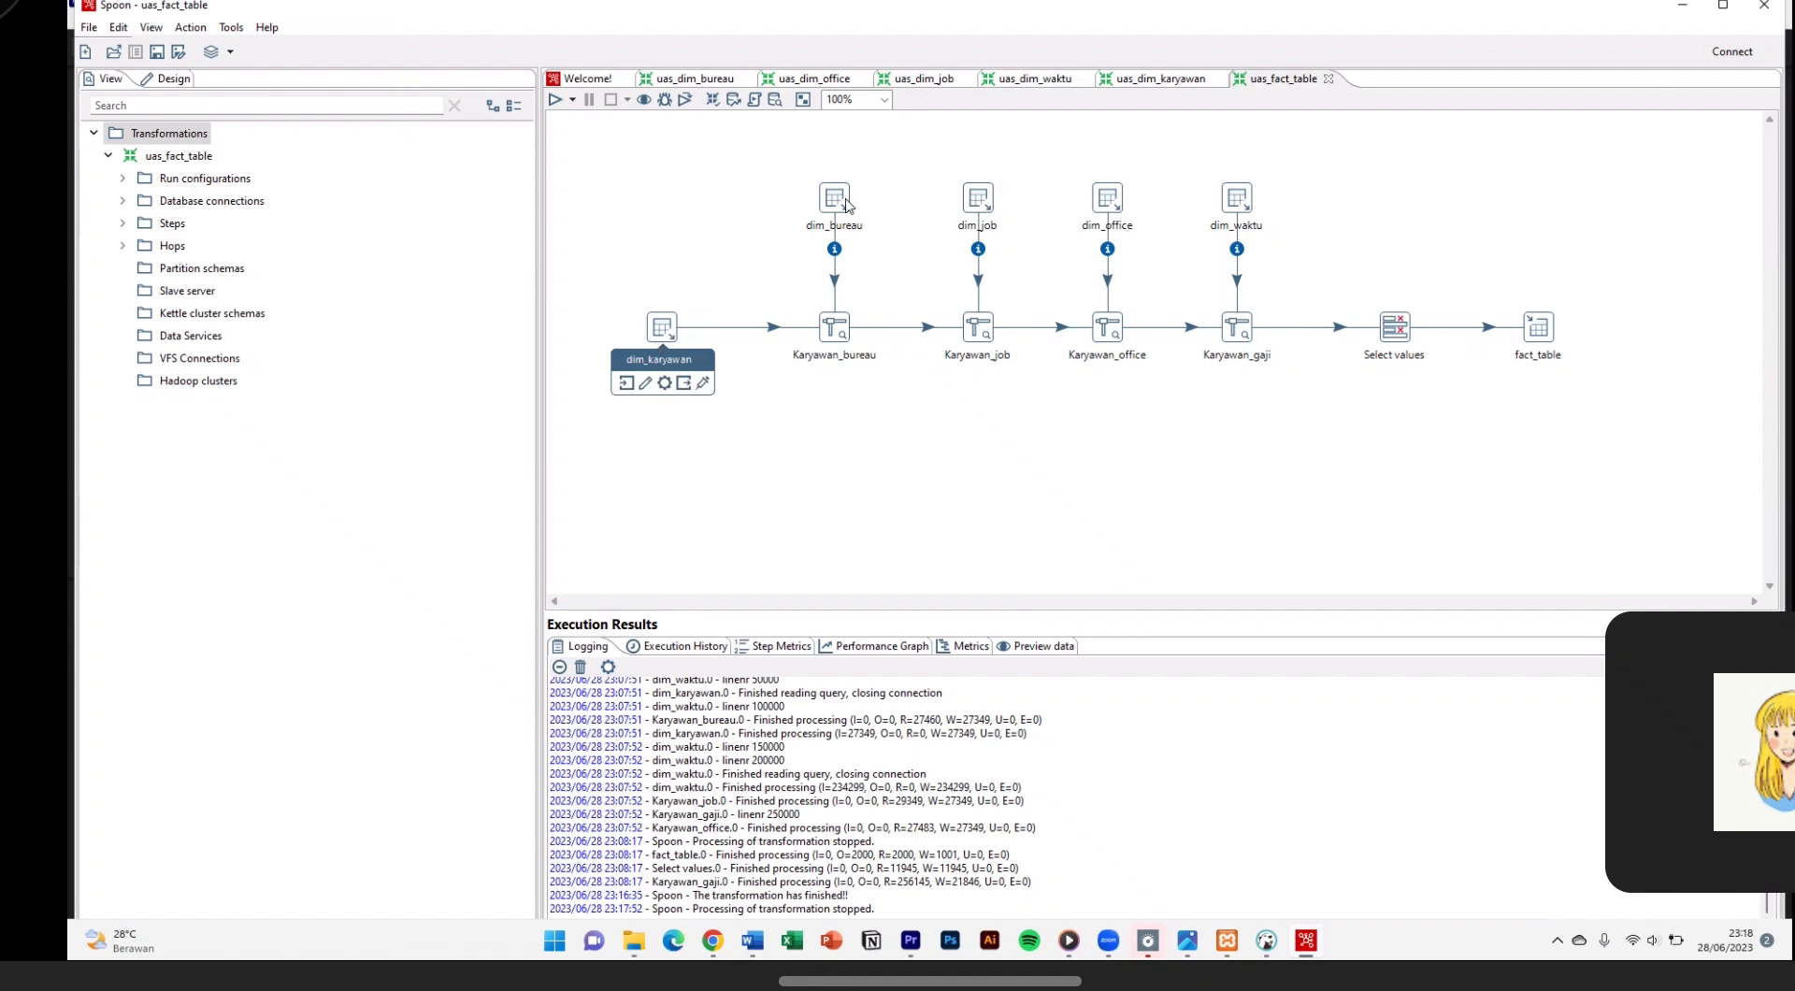
pyautogui.moveTo(830, 214)
pyautogui.doubleClick(673, 326)
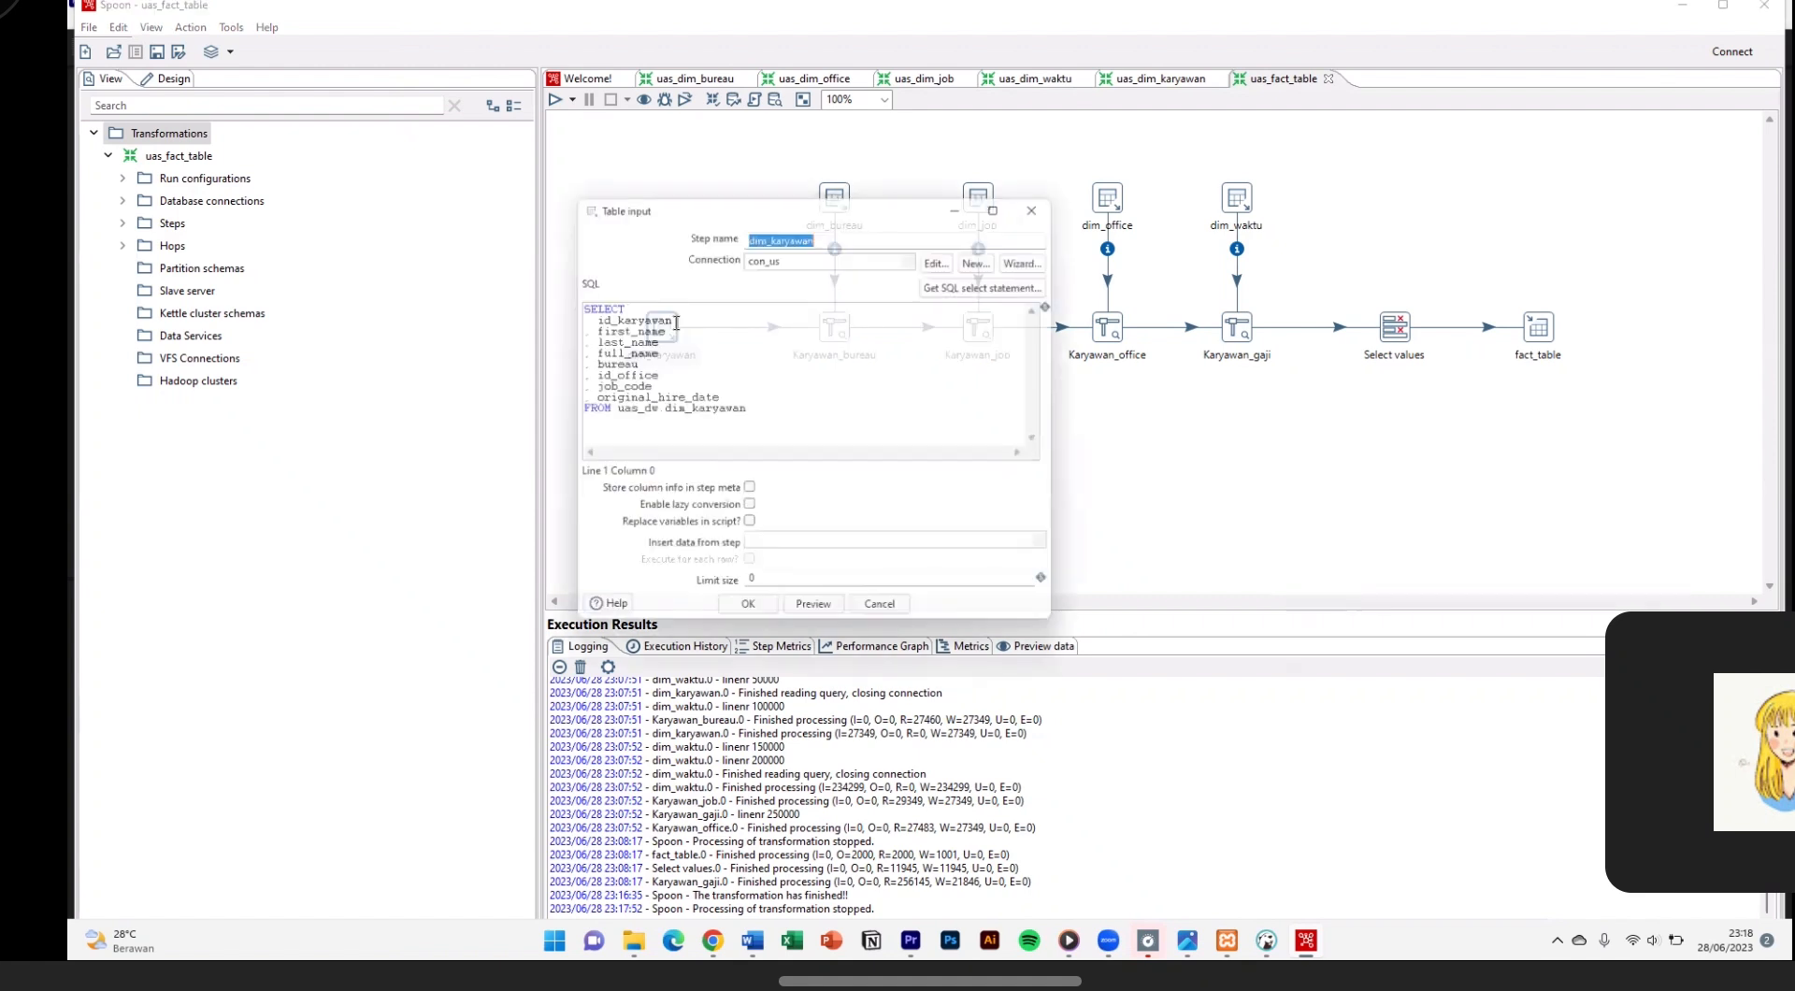
pyautogui.moveTo(736, 199); pyautogui.dragTo(333, 210)
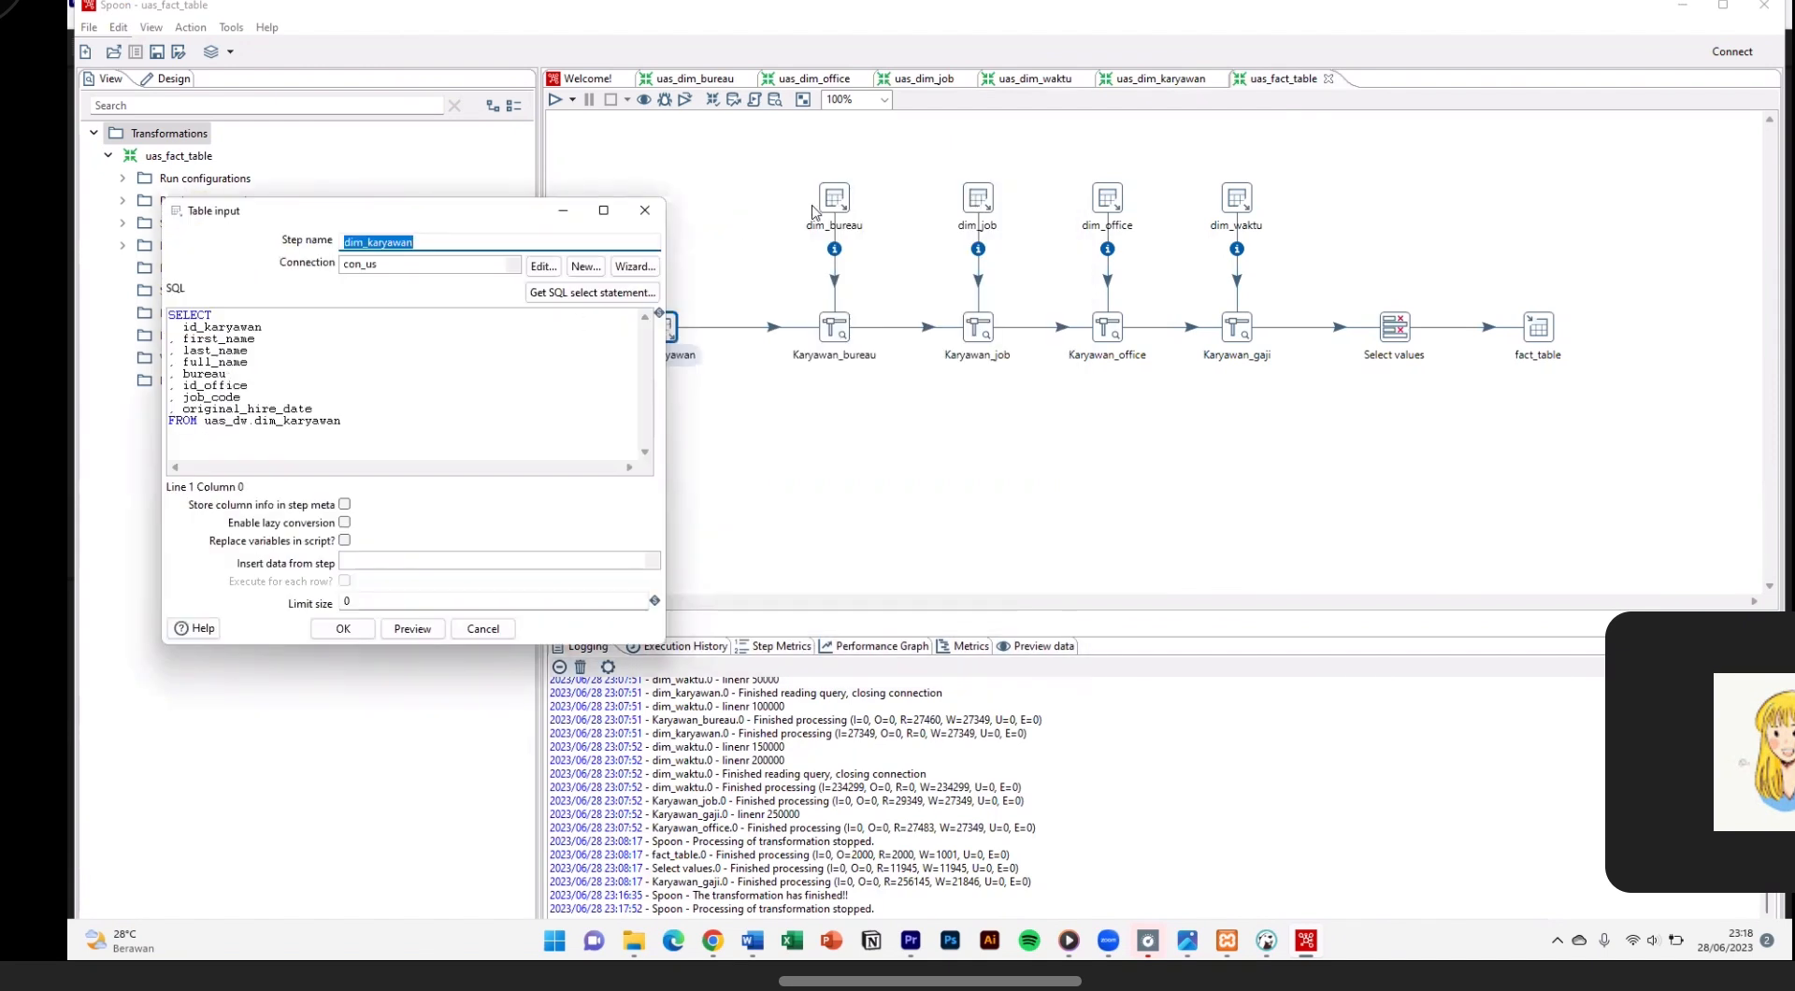
pyautogui.doubleClick(835, 198)
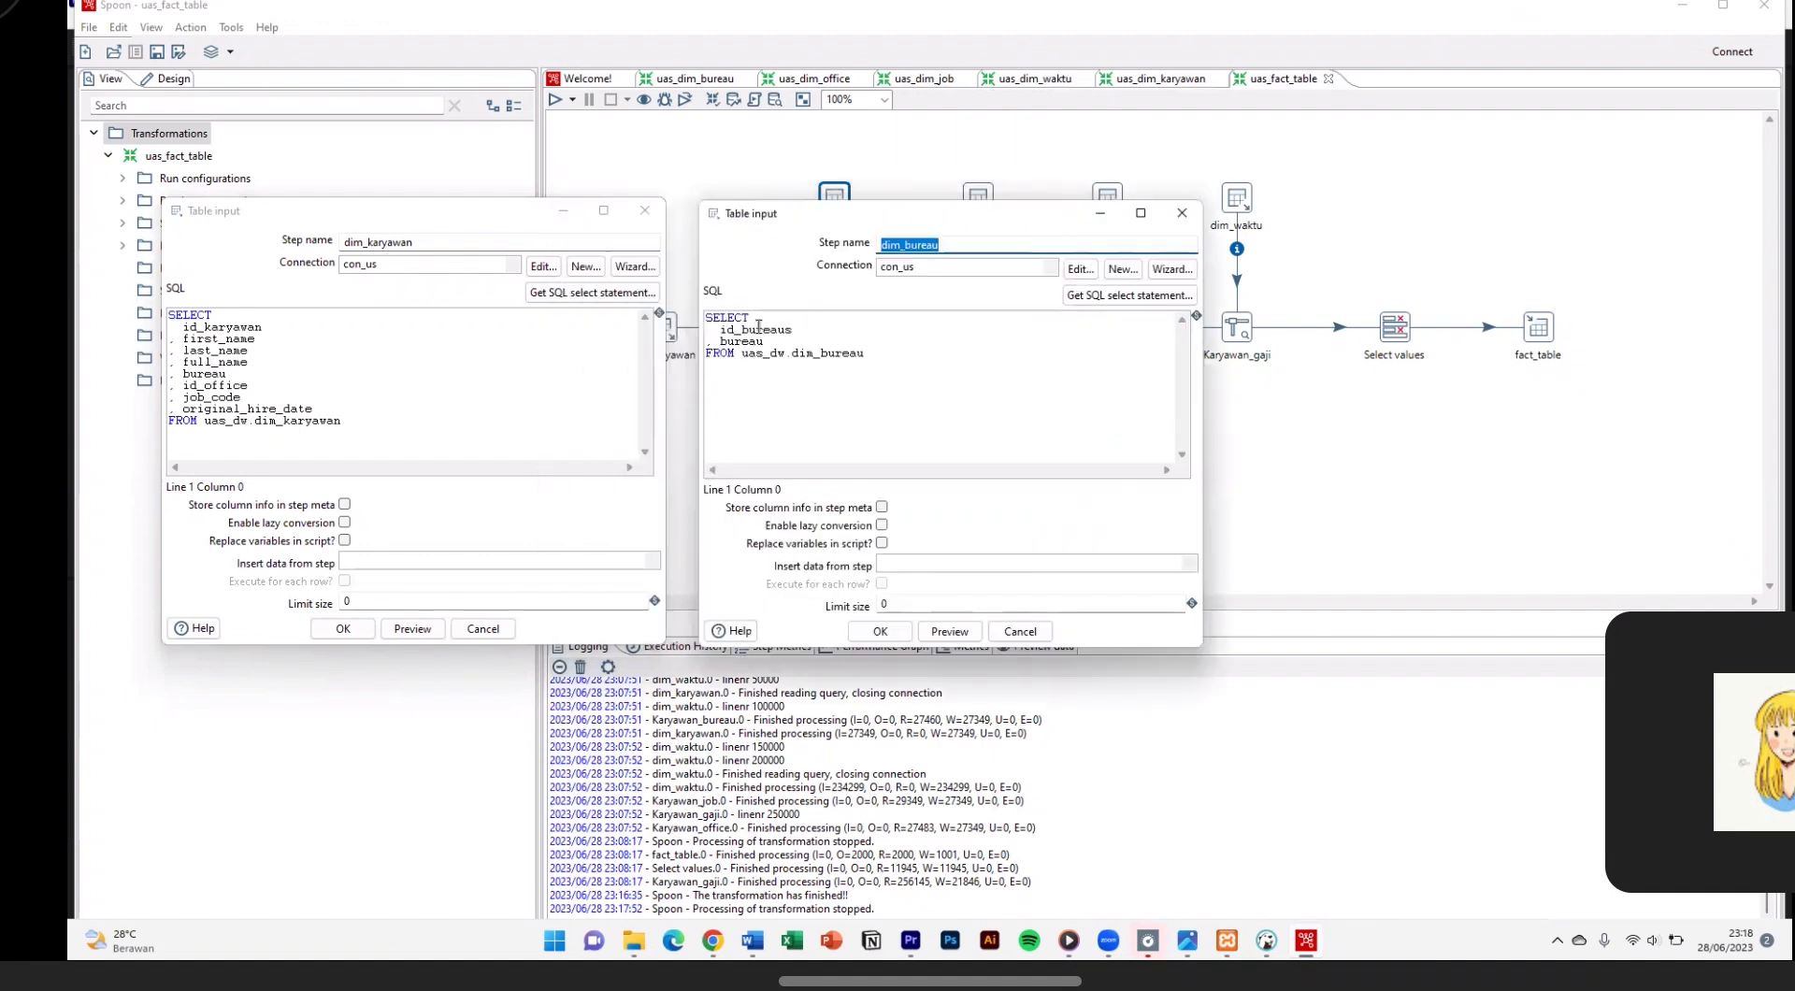
pyautogui.click(880, 634)
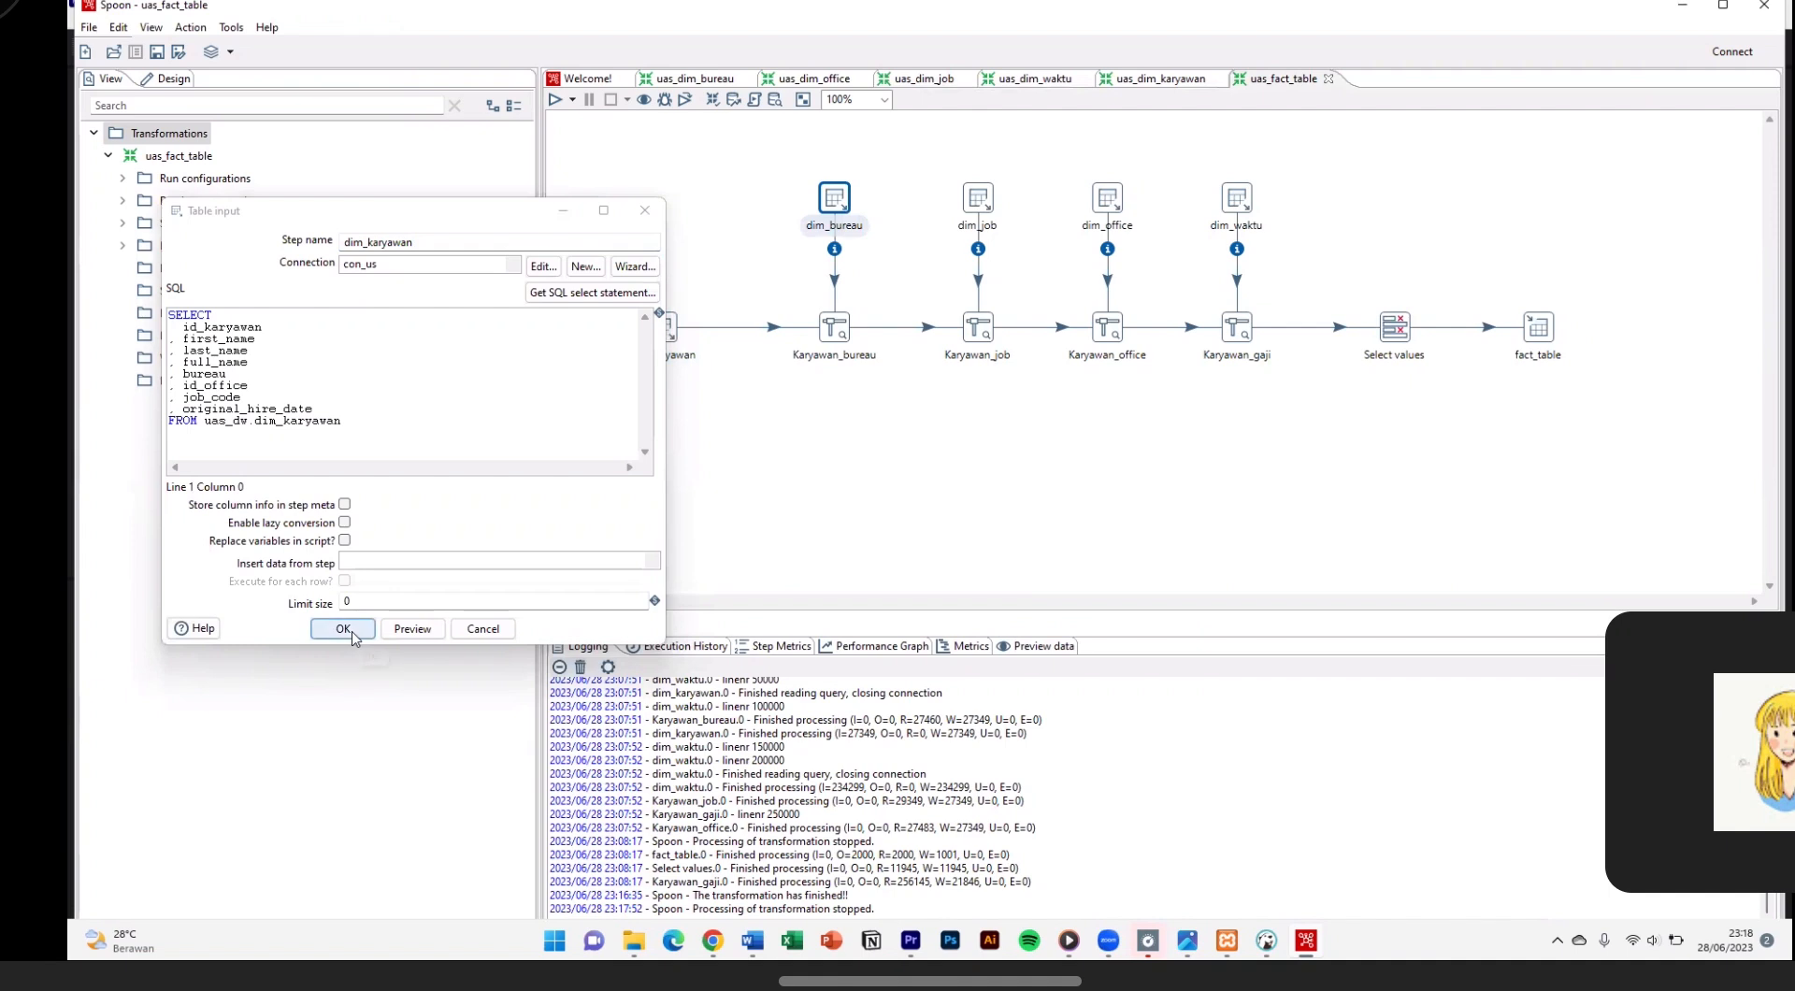
pyautogui.click(343, 630)
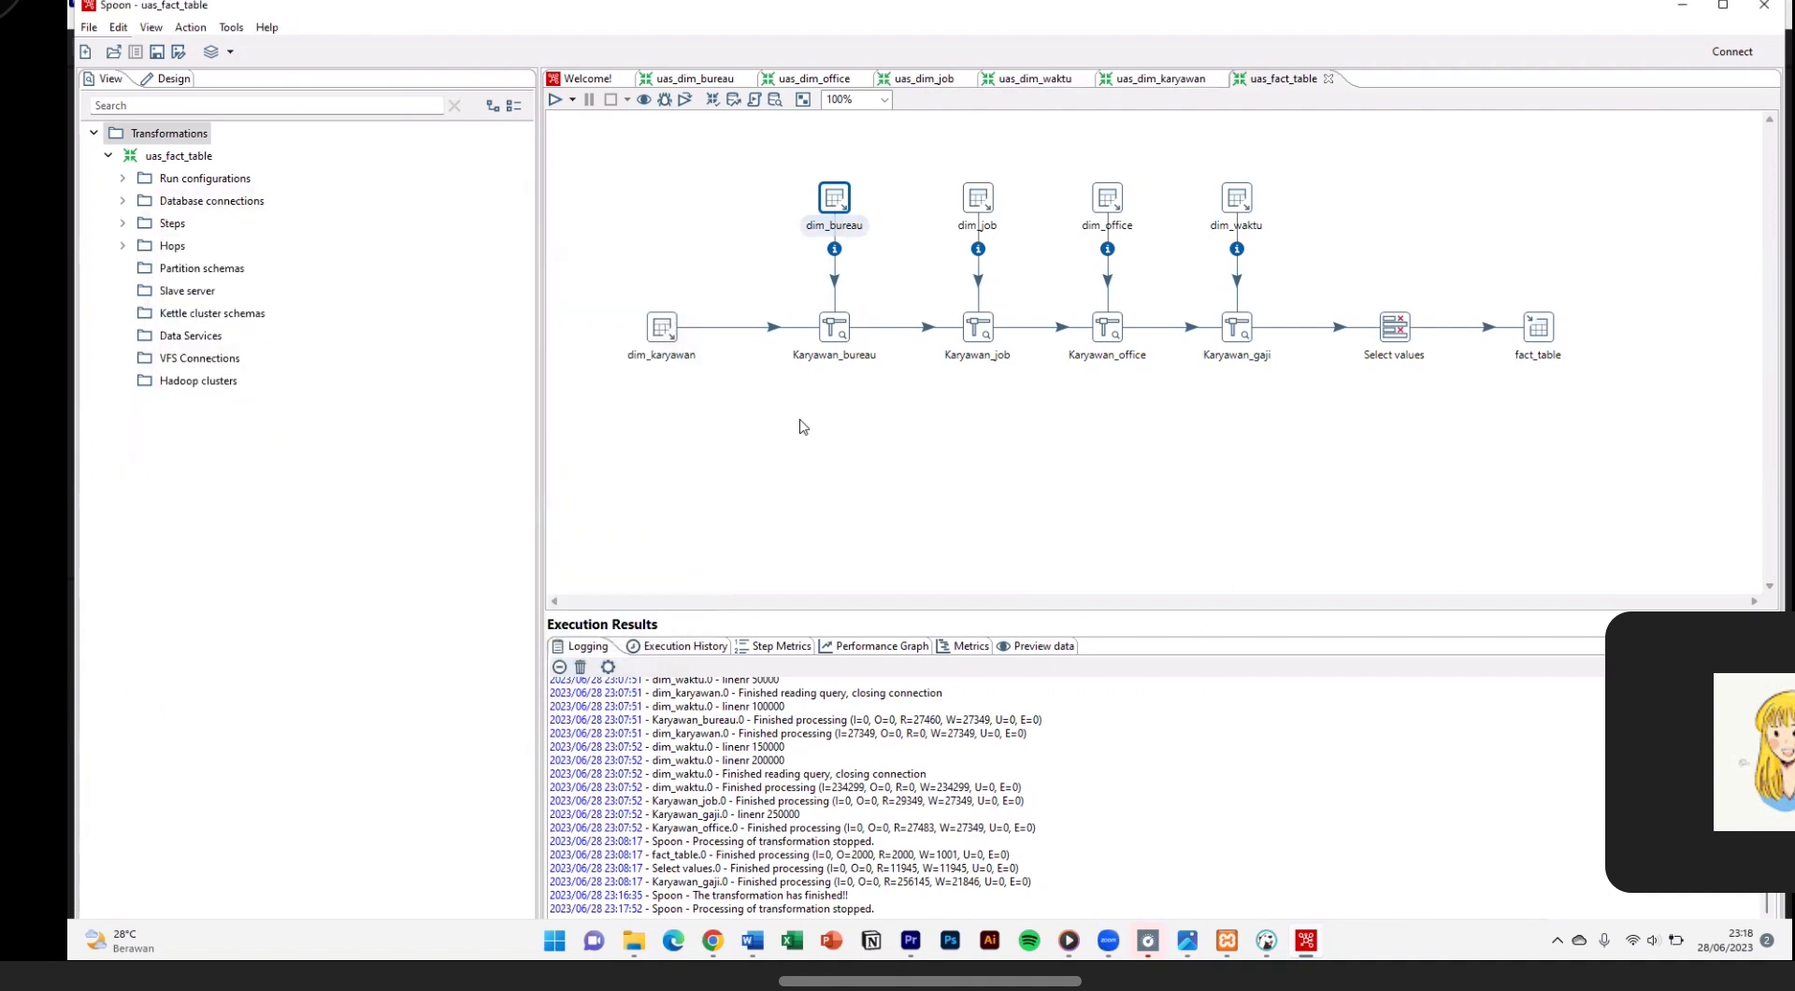
# Step: Compare the SQL queries of the dim_karyawan and dim_job table inputs side by side
pyautogui.doubleClick(837, 331)
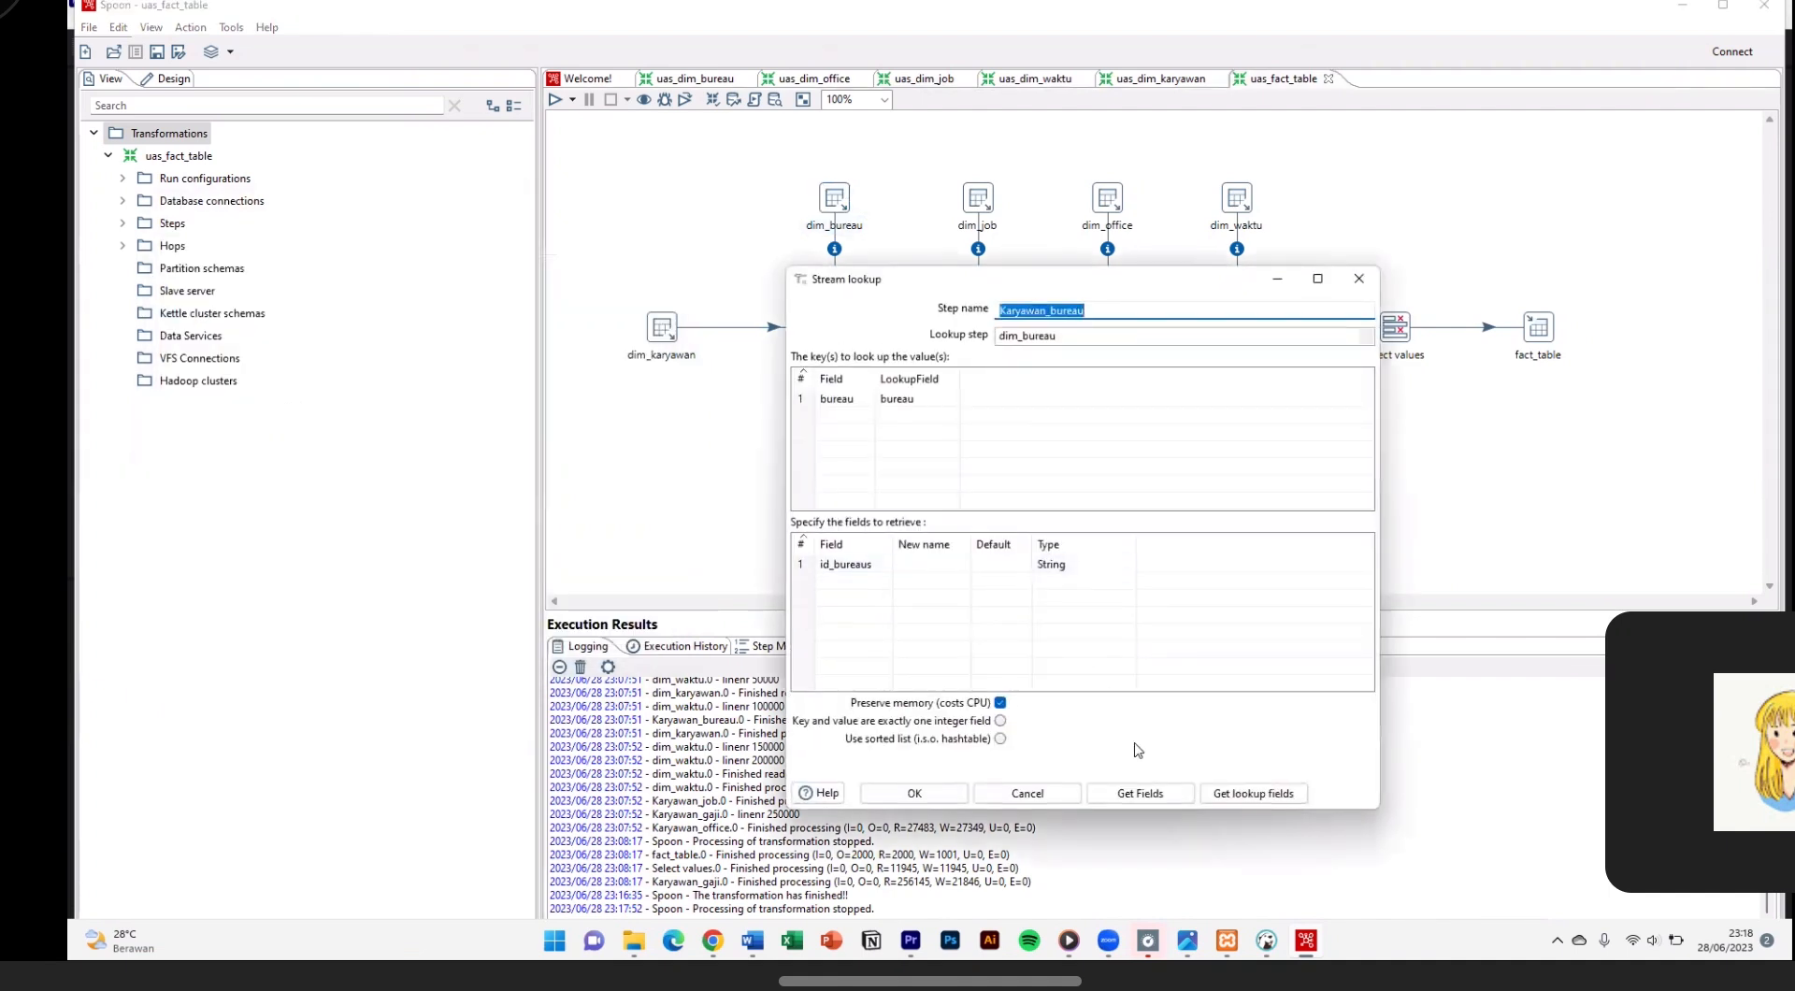
pyautogui.doubleClick(979, 211)
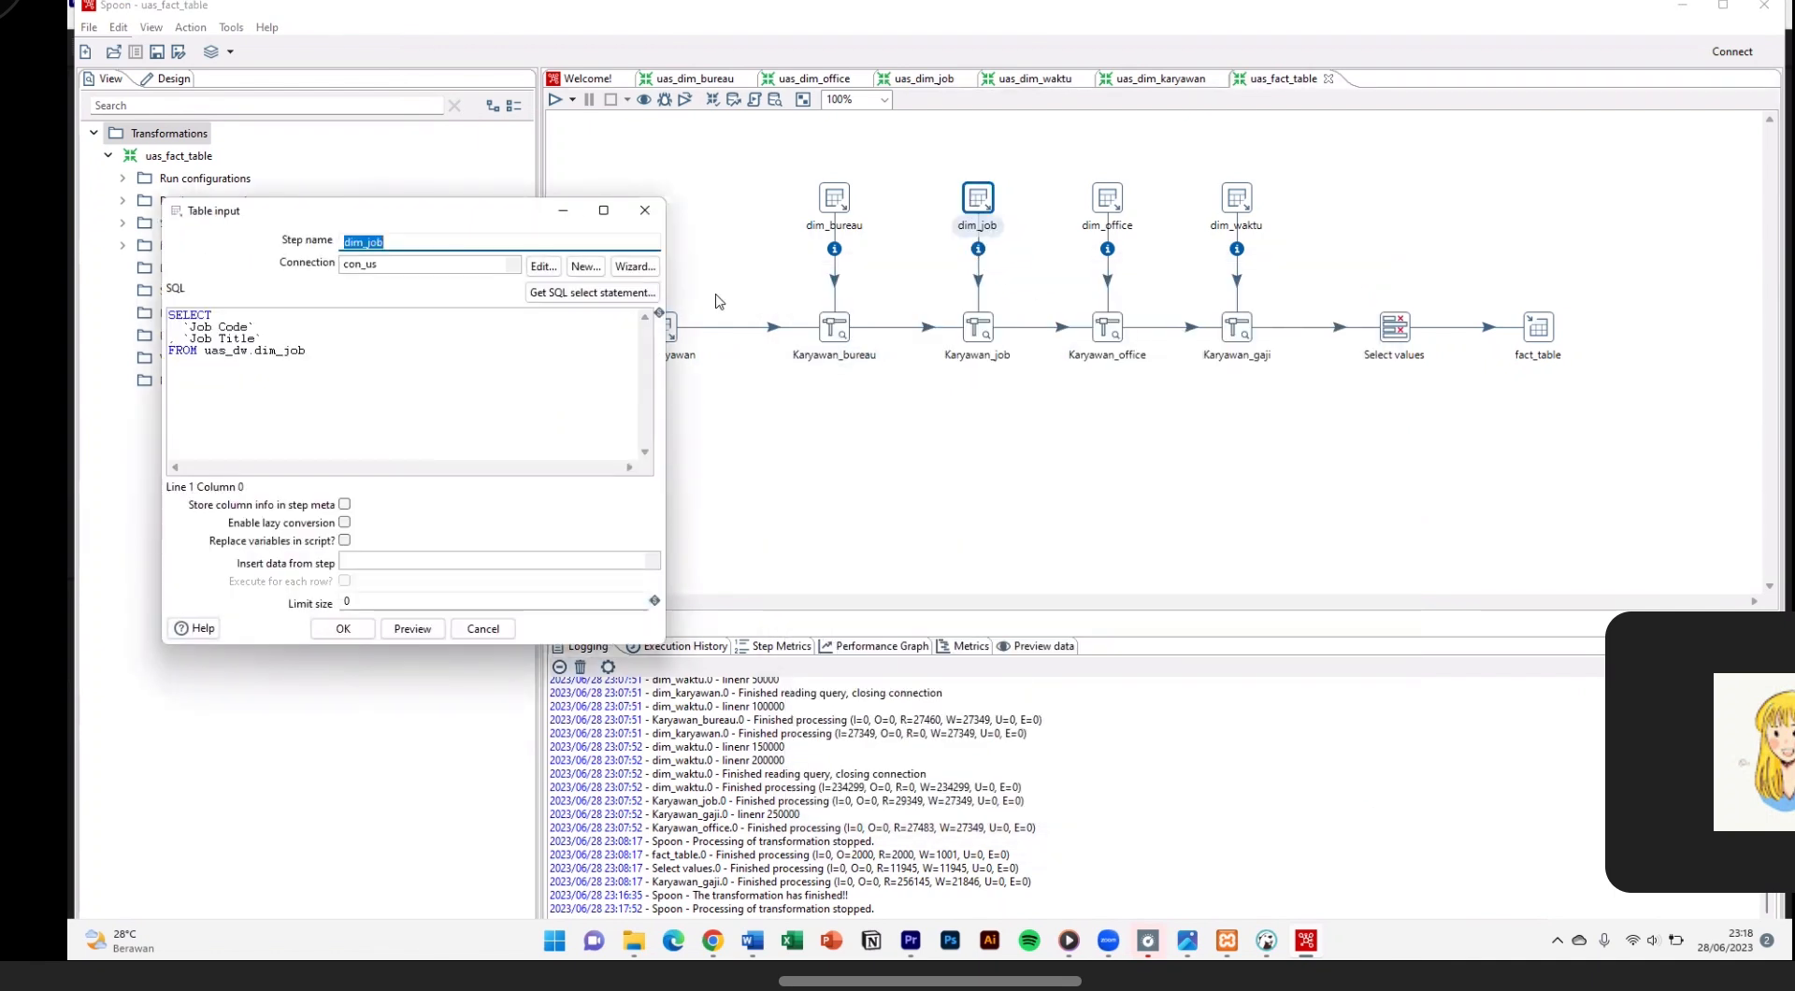
pyautogui.moveTo(423, 223); pyautogui.dragTo(1083, 218)
pyautogui.doubleClick(663, 334)
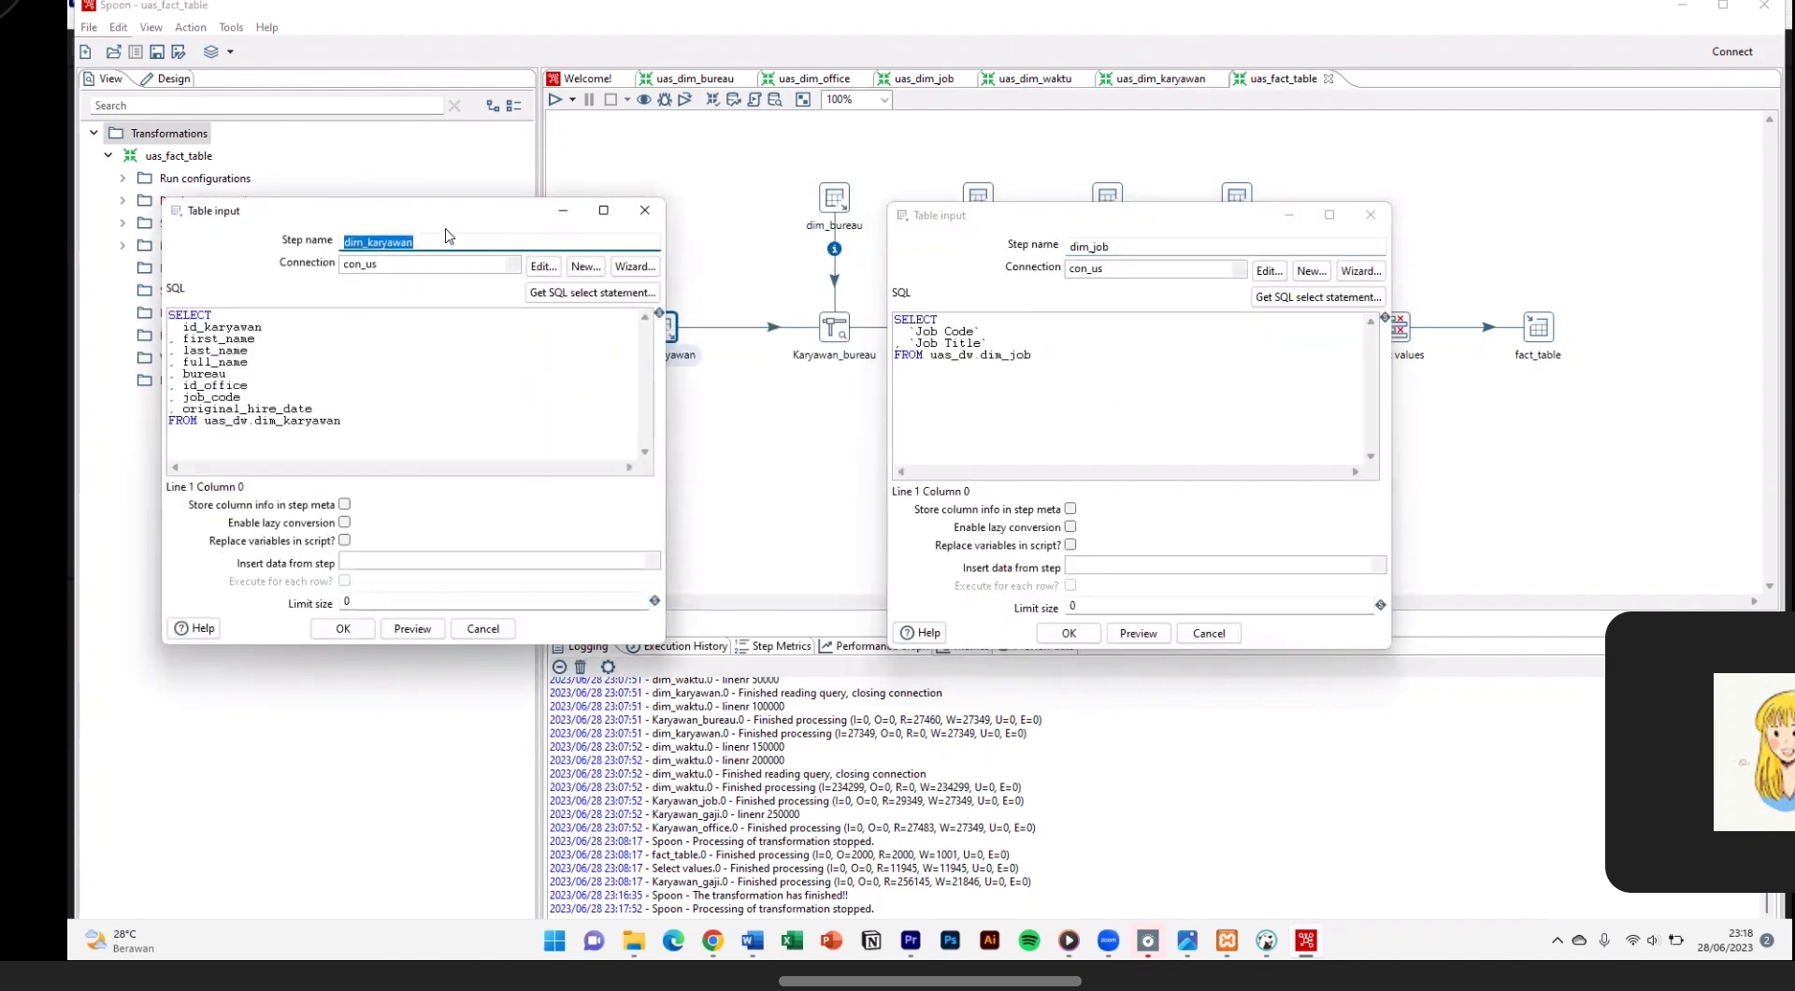
pyautogui.moveTo(503, 211); pyautogui.dragTo(425, 210)
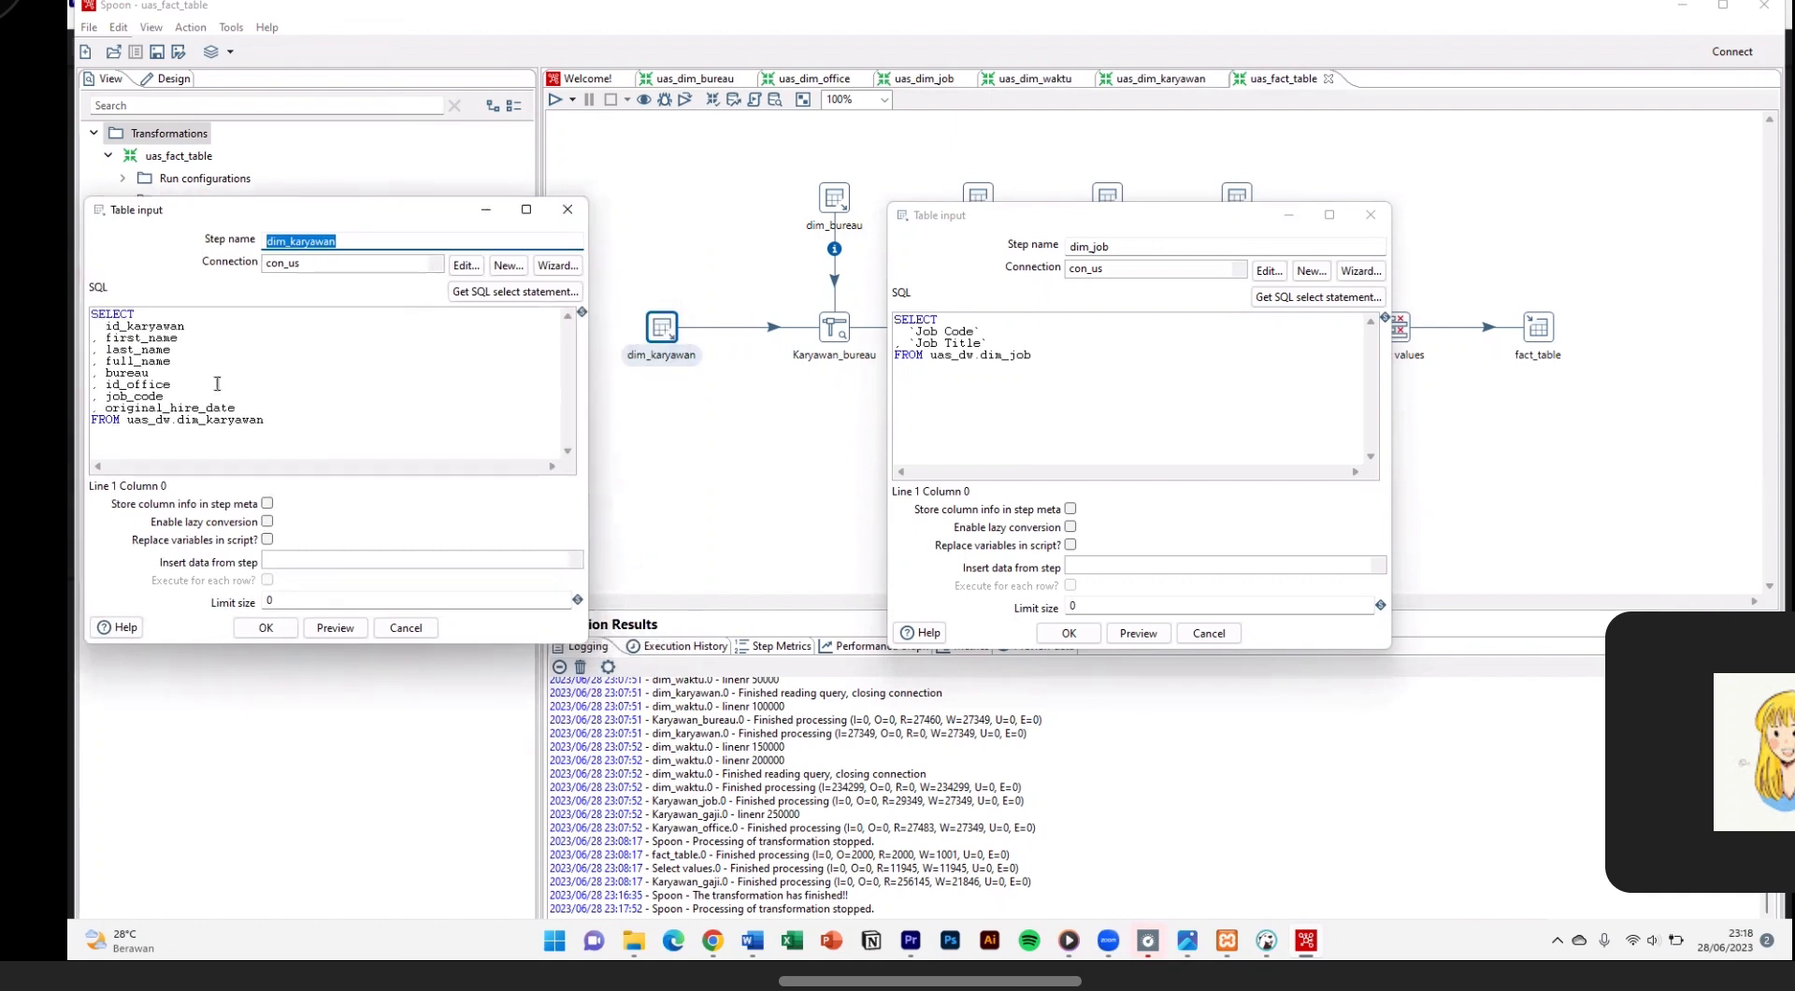
pyautogui.click(1070, 634)
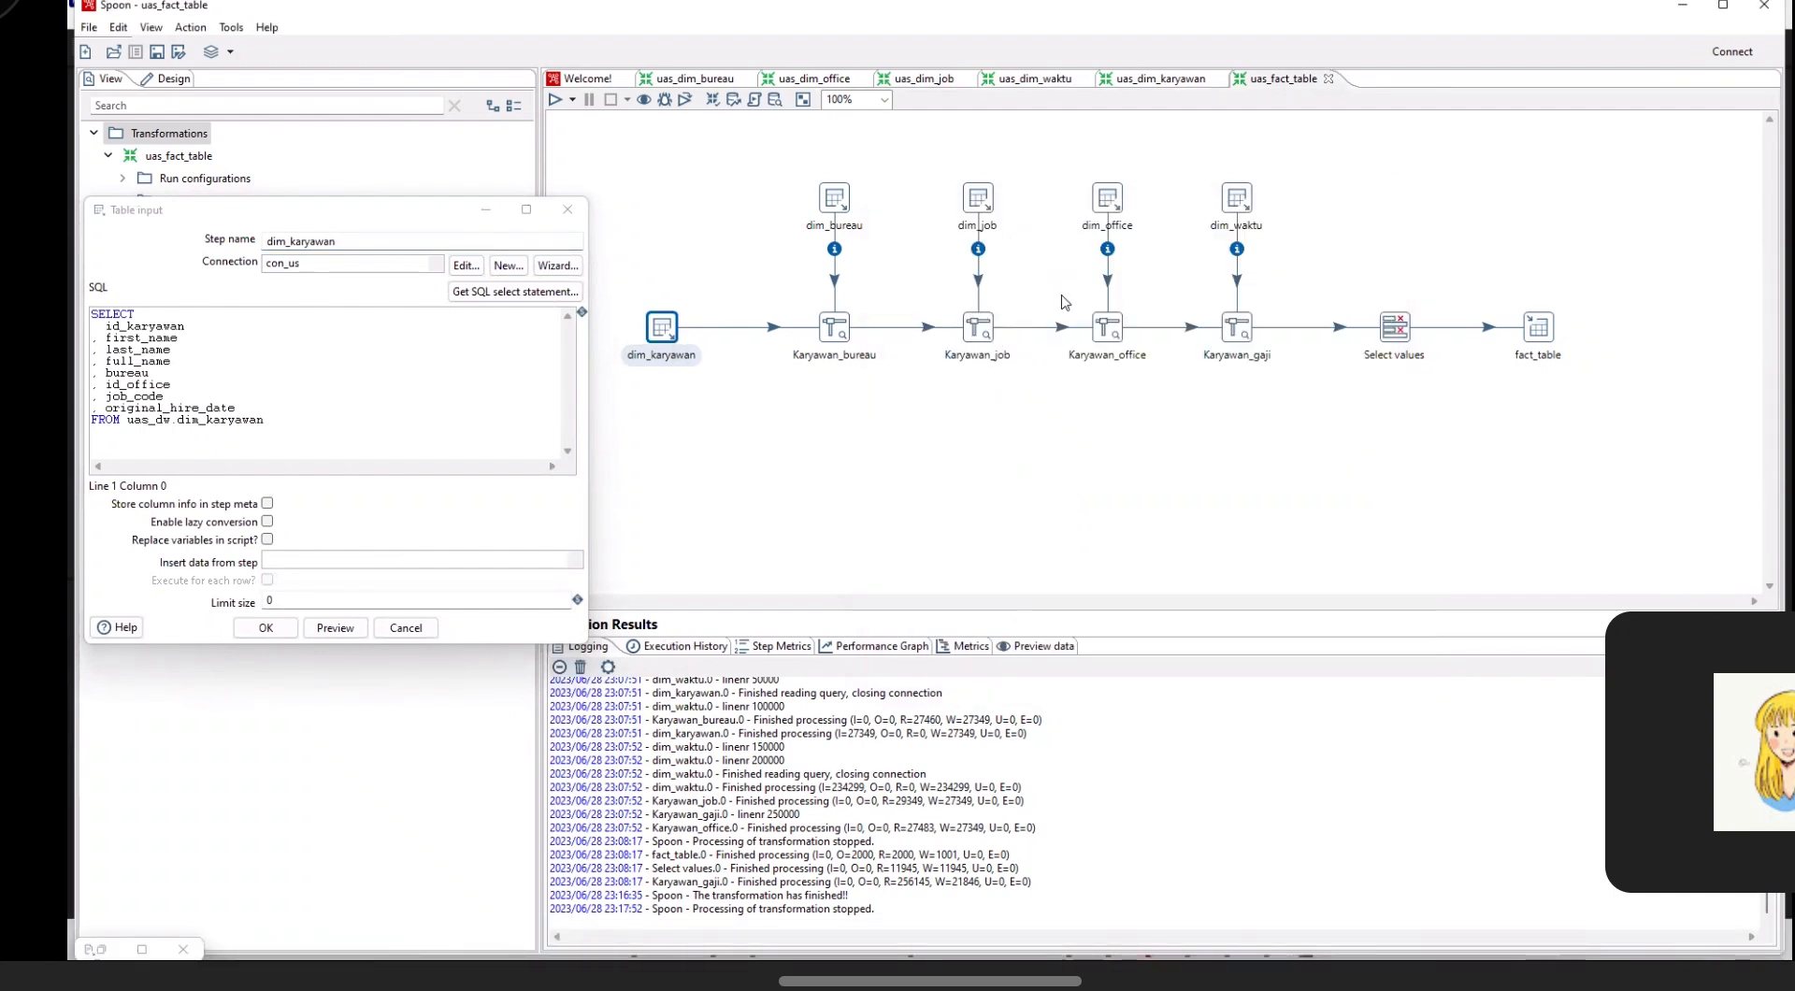
# Step: Compare the dim_office table input query with the dim_karyawan query, and review the dim_waktu table input
pyautogui.click(1118, 200)
pyautogui.doubleClick(1118, 200)
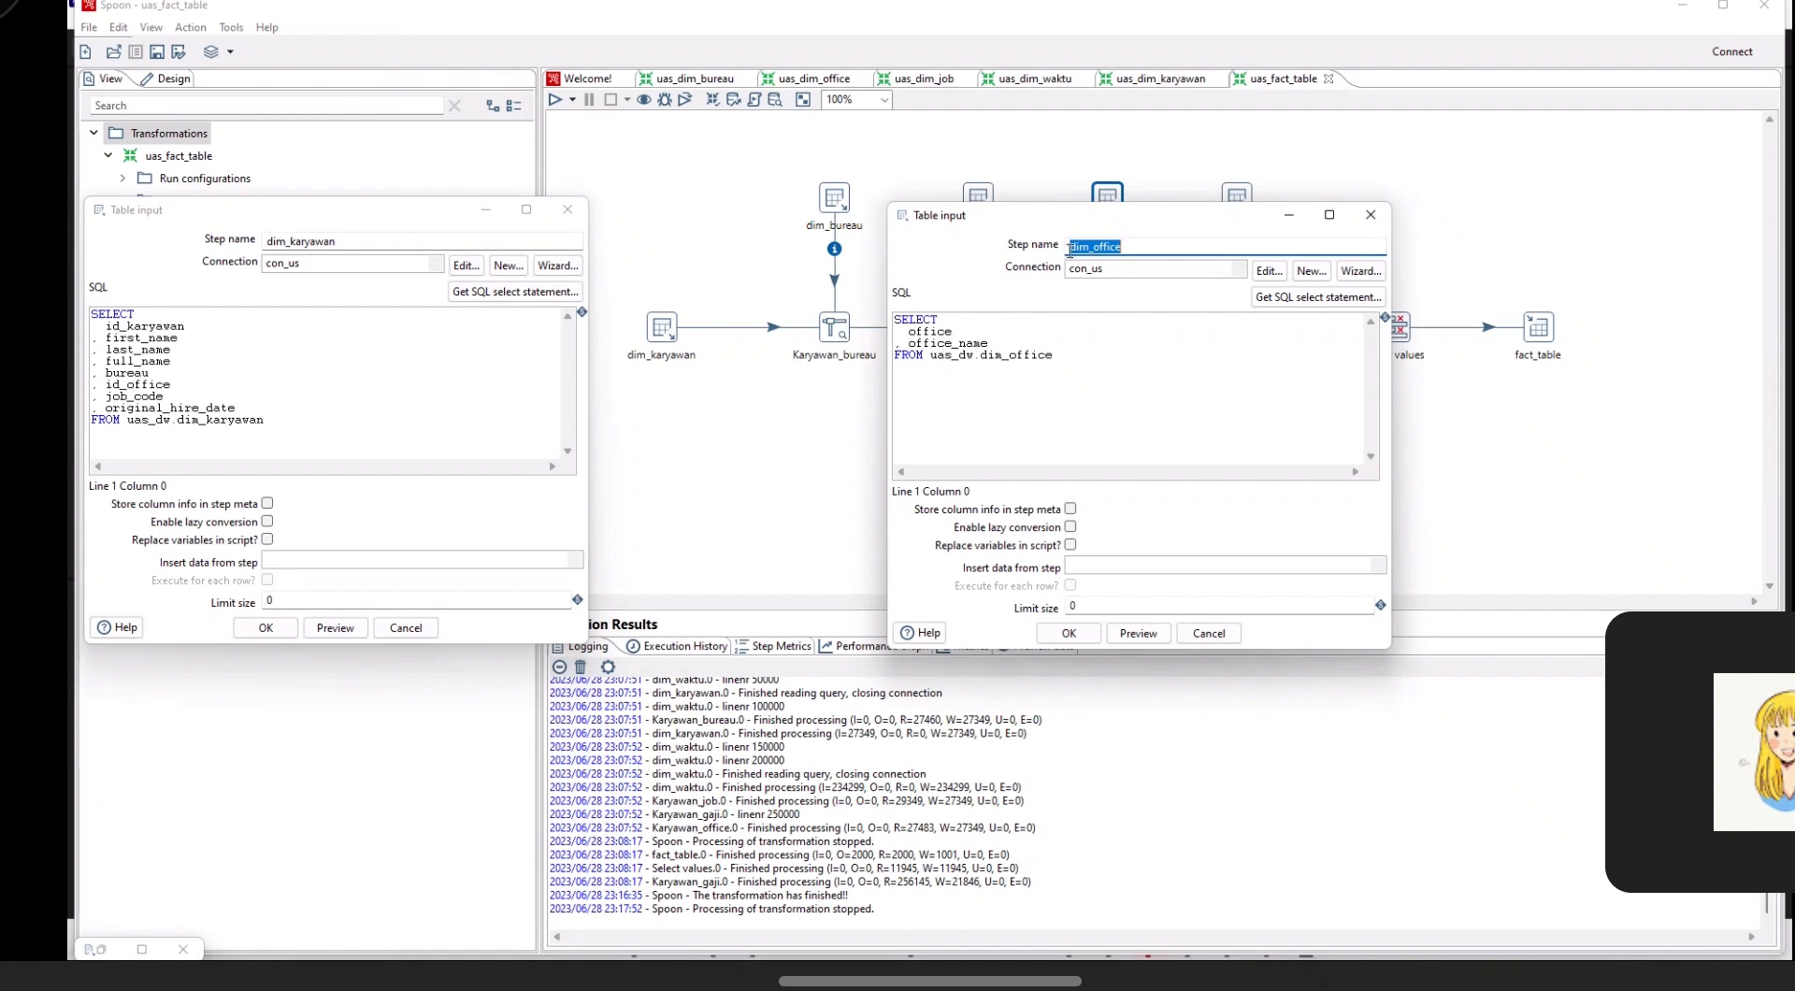
pyautogui.click(1071, 636)
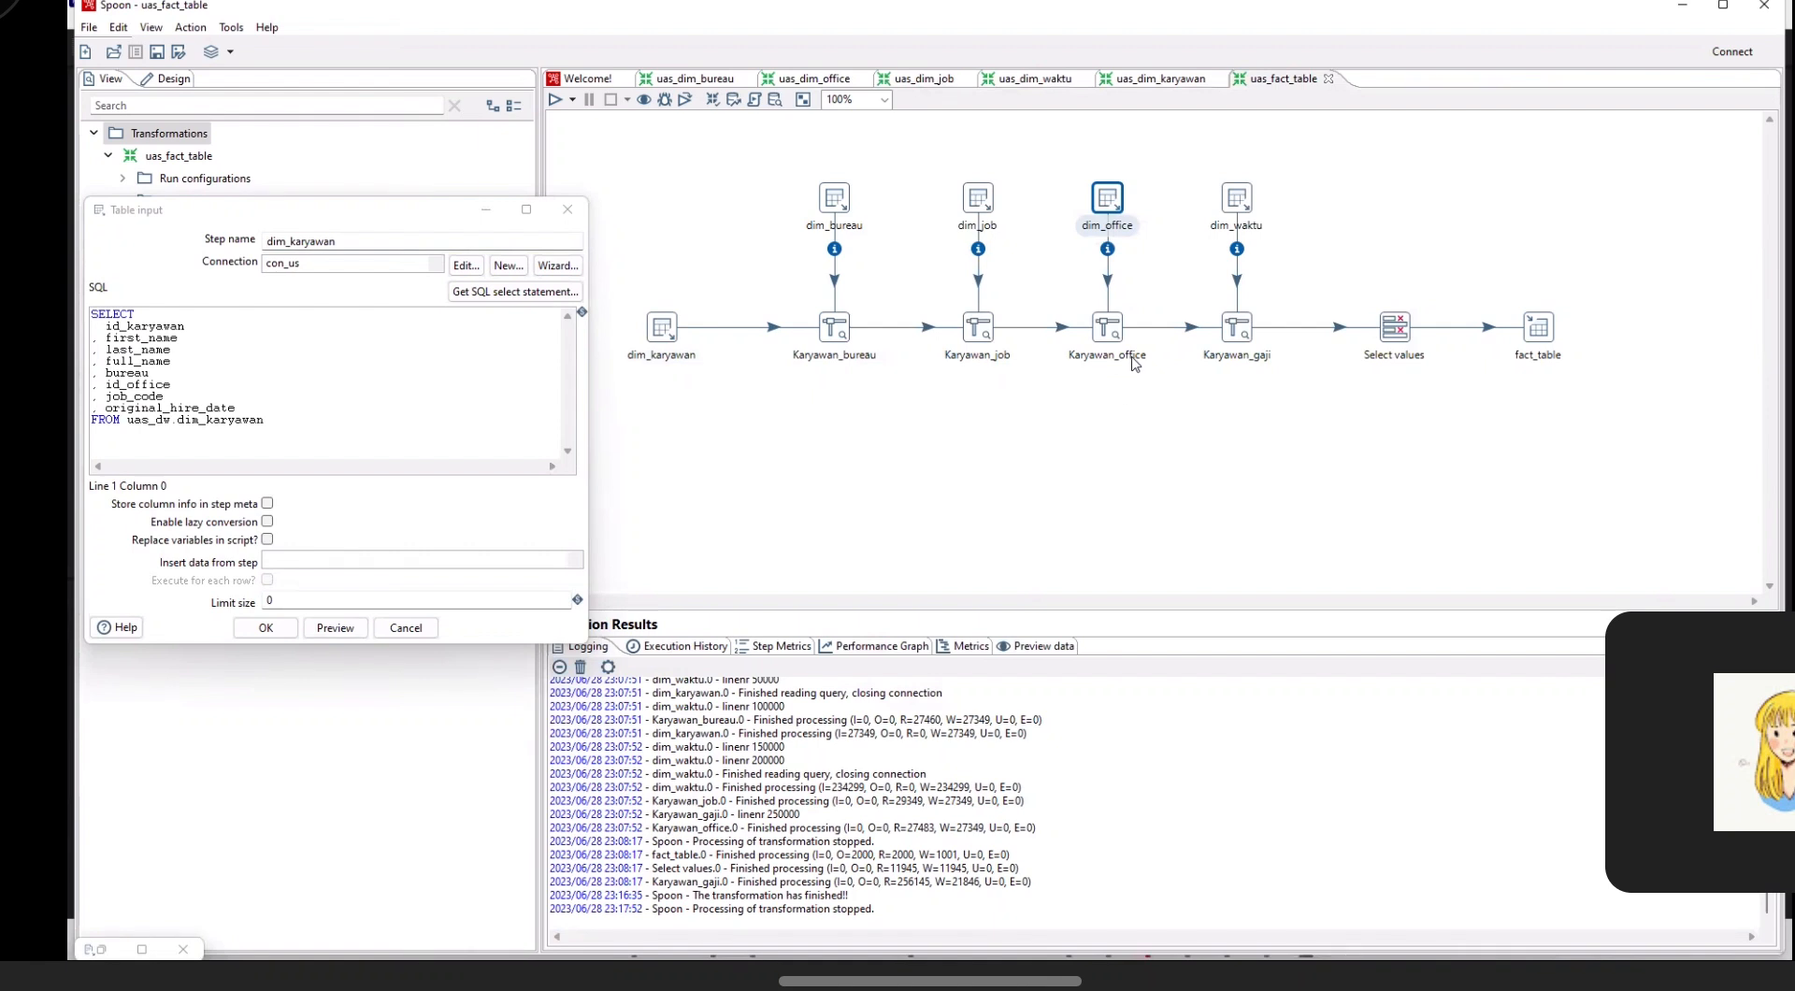
pyautogui.click(1234, 206)
pyautogui.doubleClick(1234, 208)
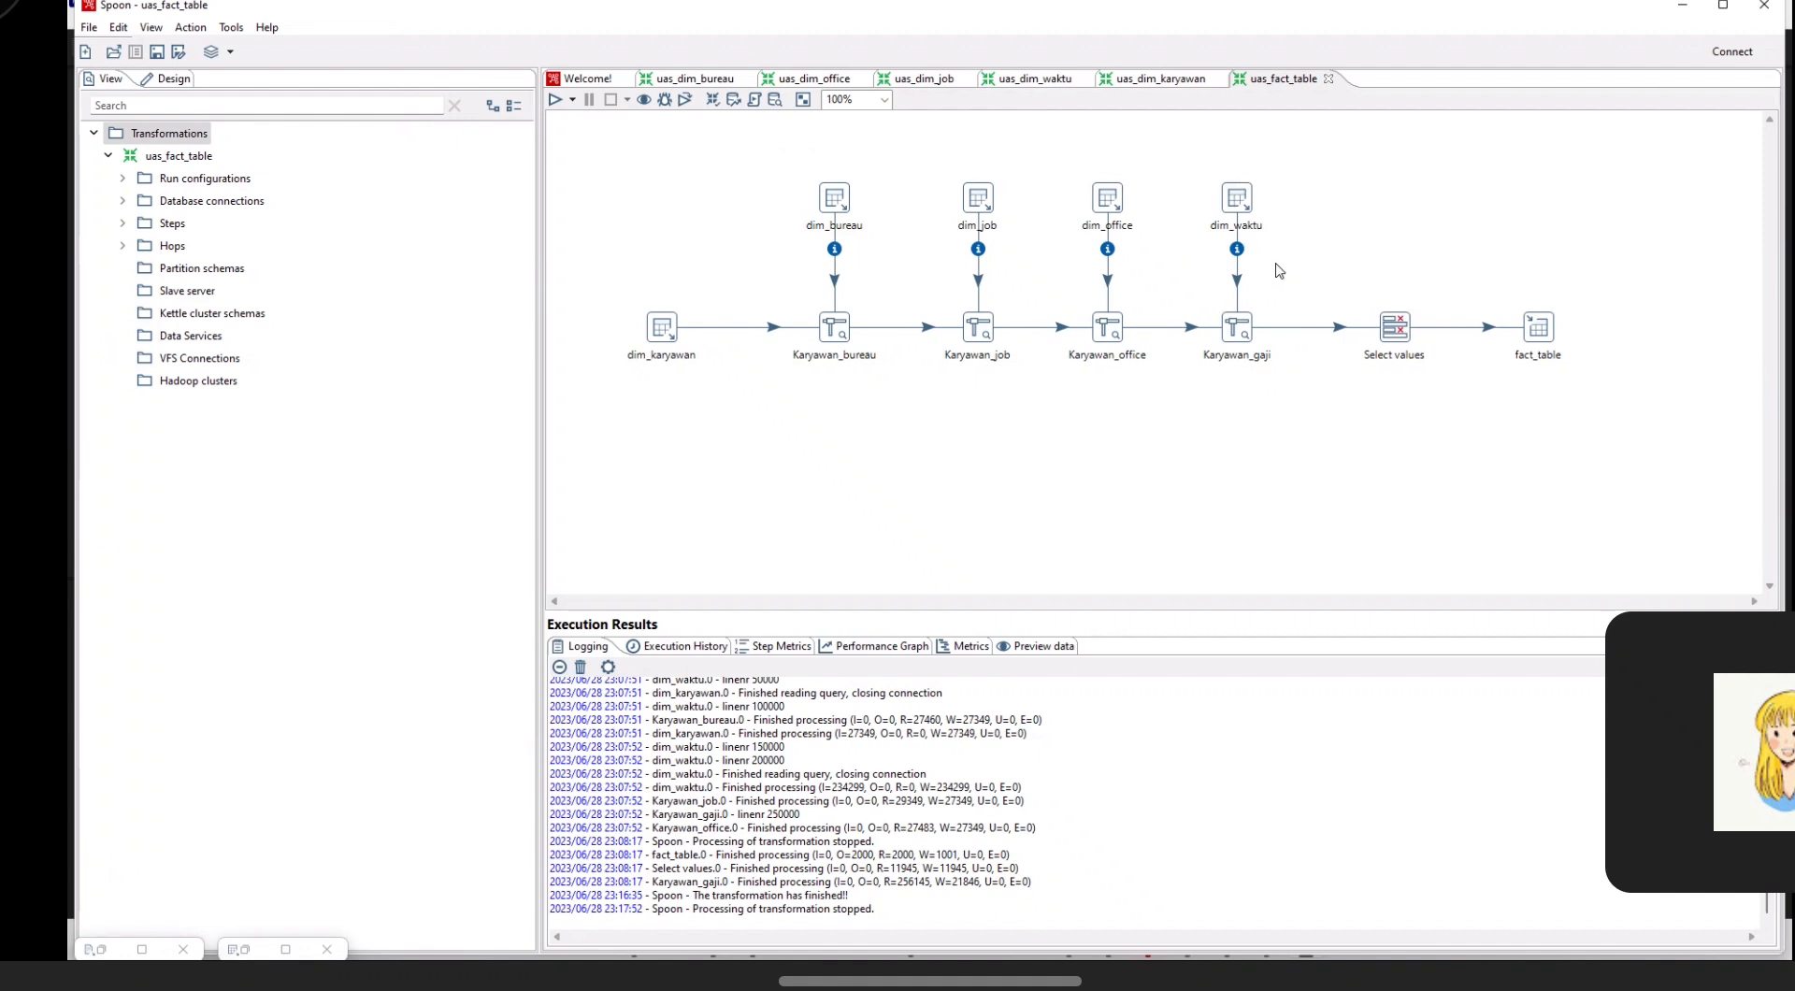
# Step: Review the keys and retrieved fields of the Karyawan_gaji stream lookup and the field list in Select values
pyautogui.doubleClick(1239, 329)
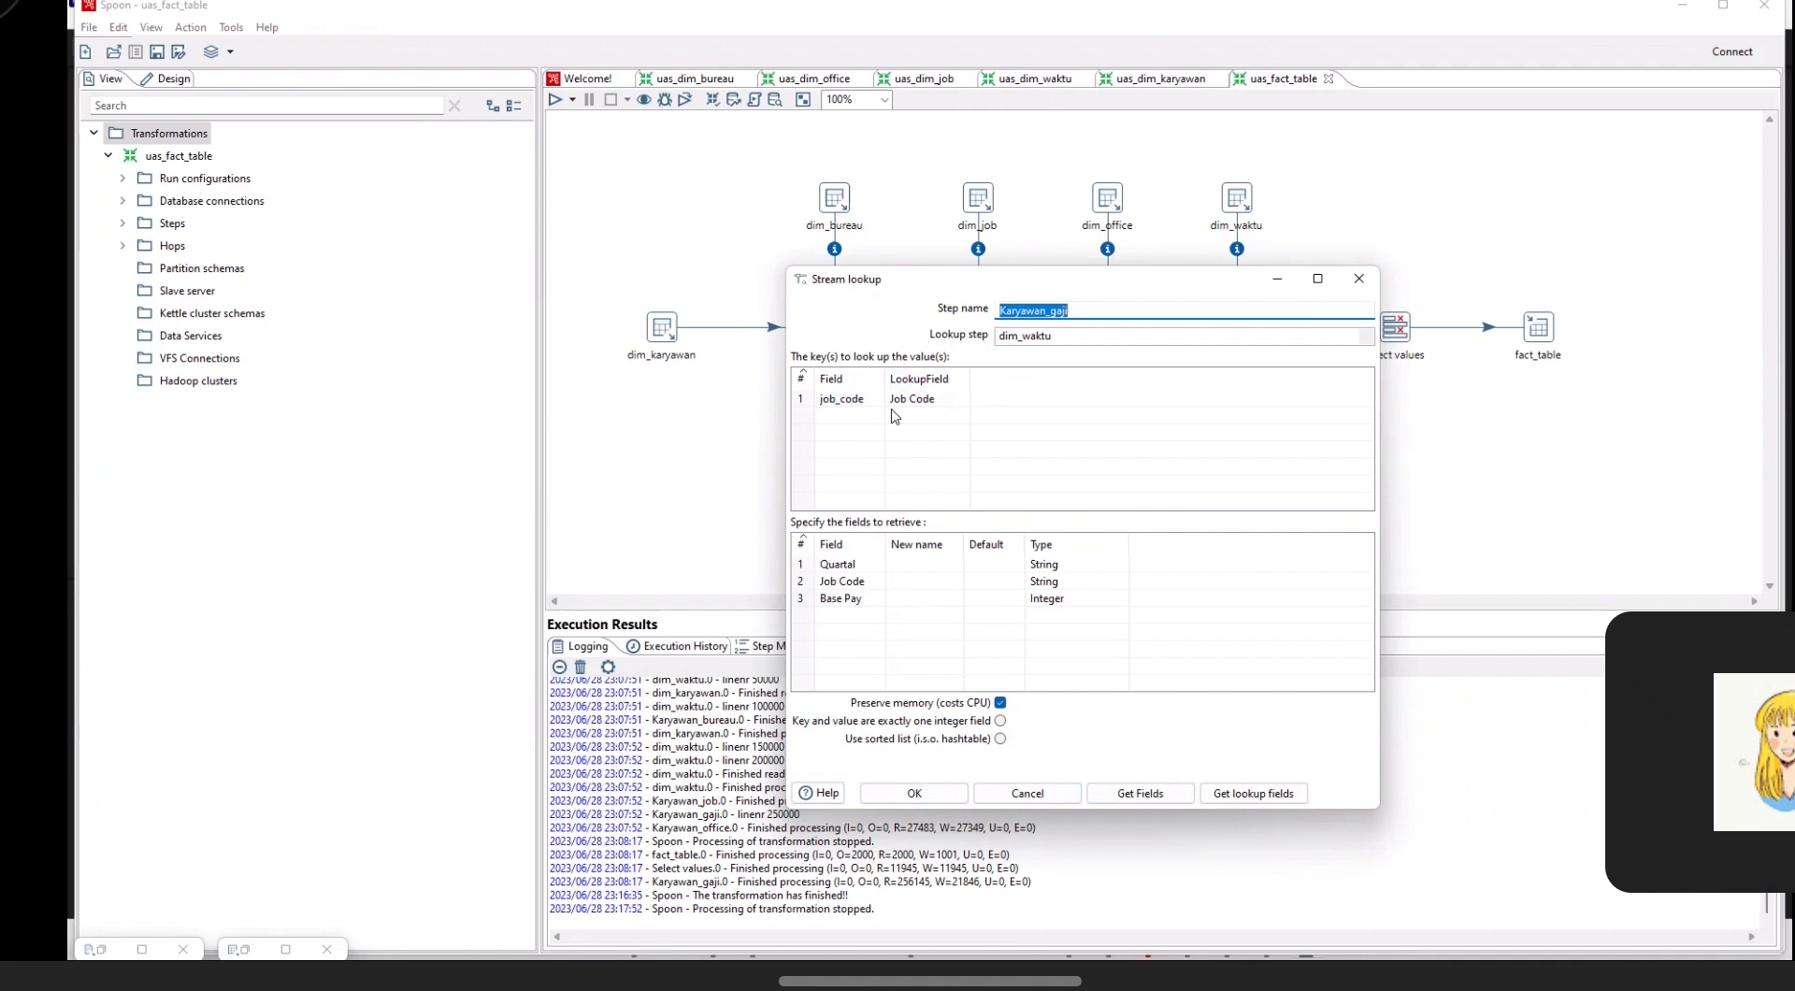
pyautogui.click(920, 794)
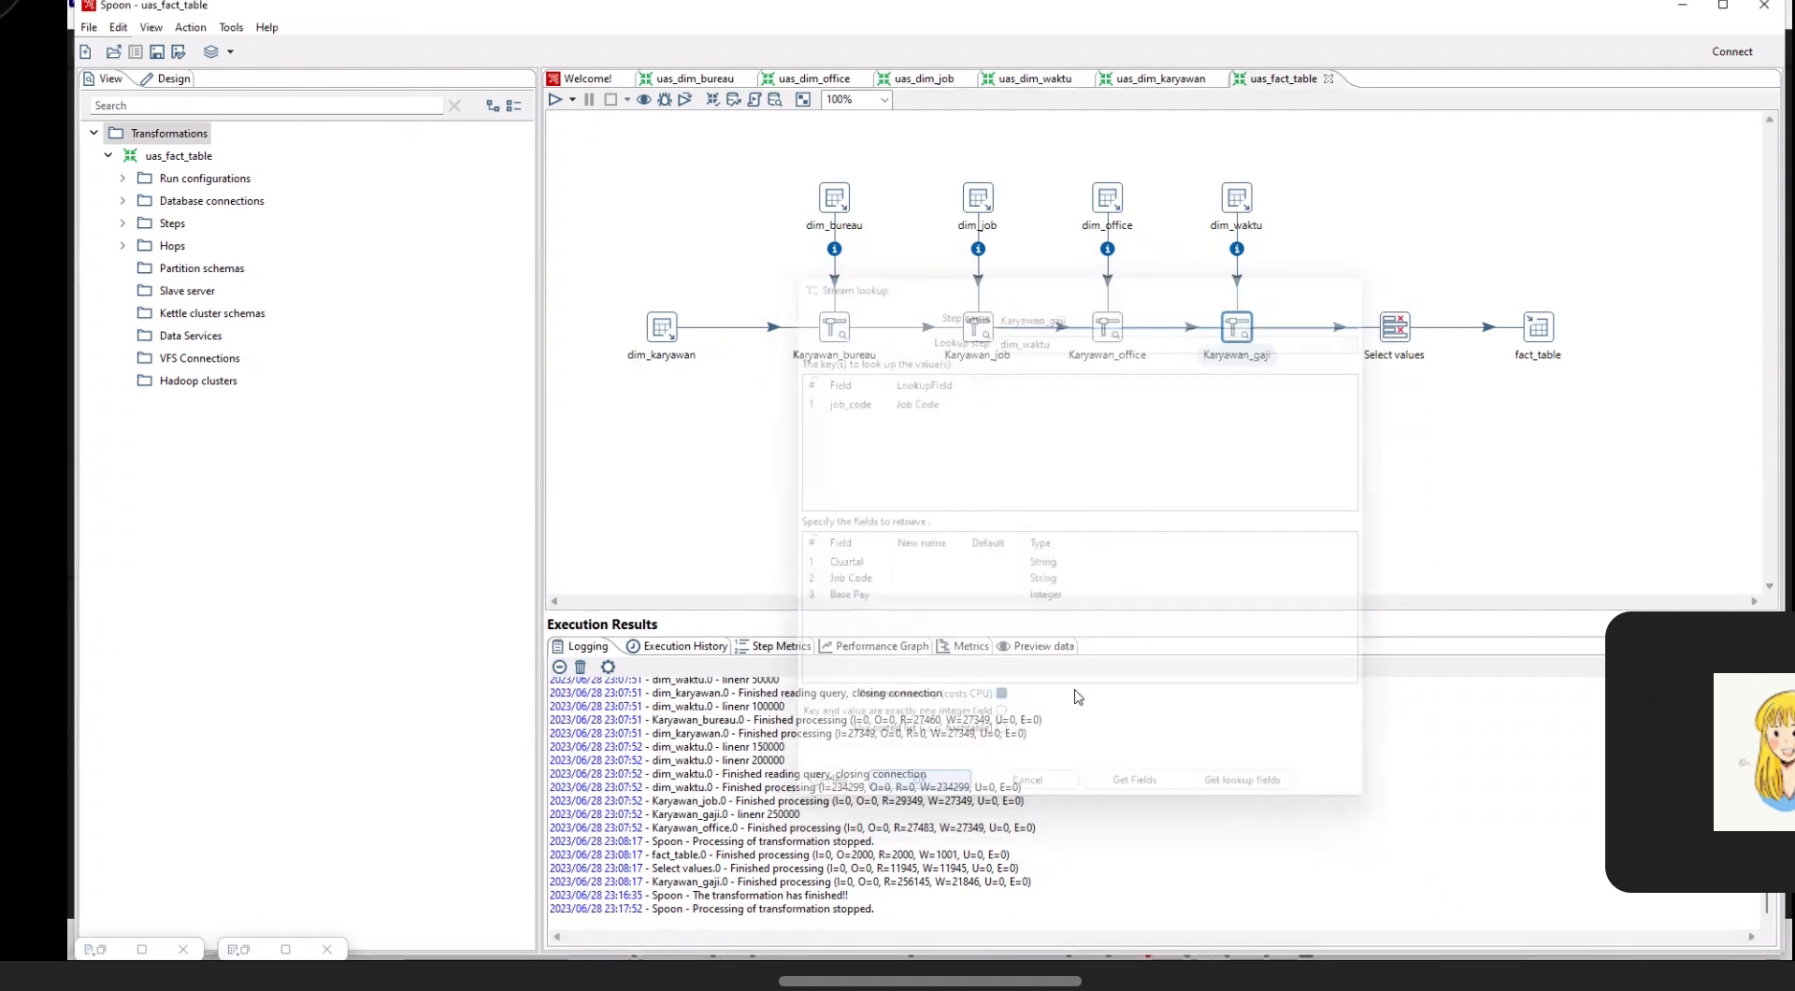
pyautogui.doubleClick(1396, 327)
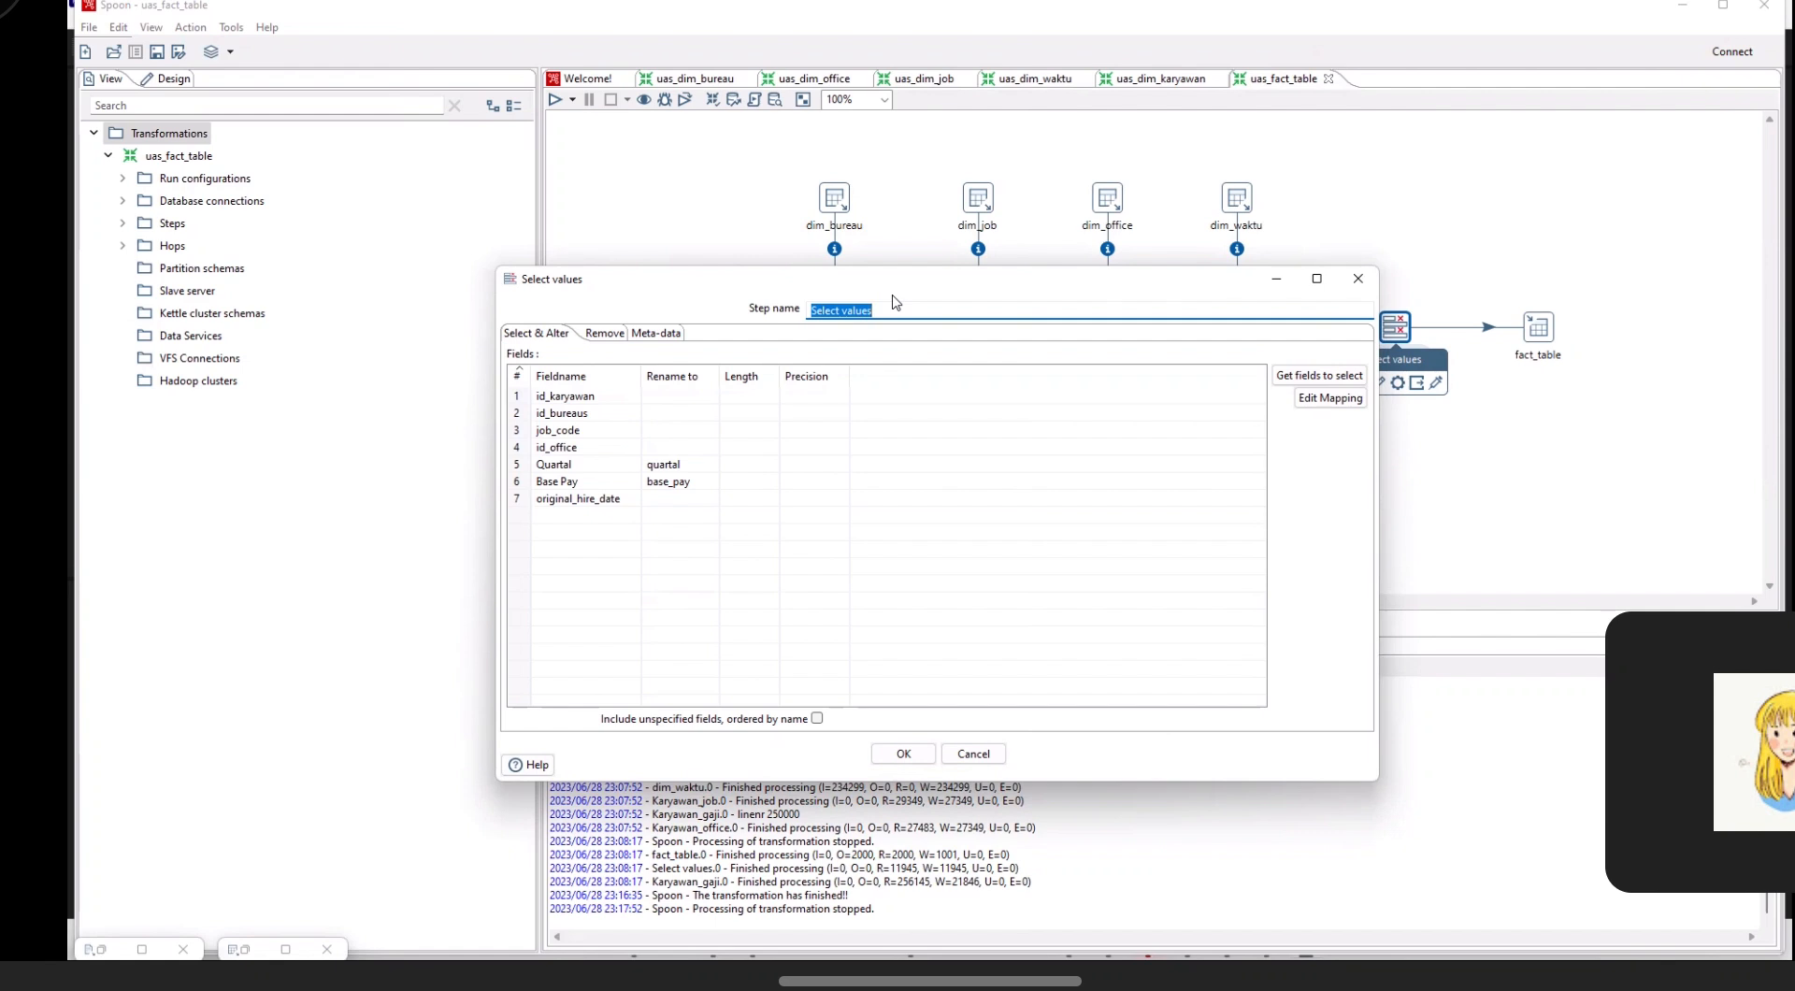
pyautogui.click(921, 755)
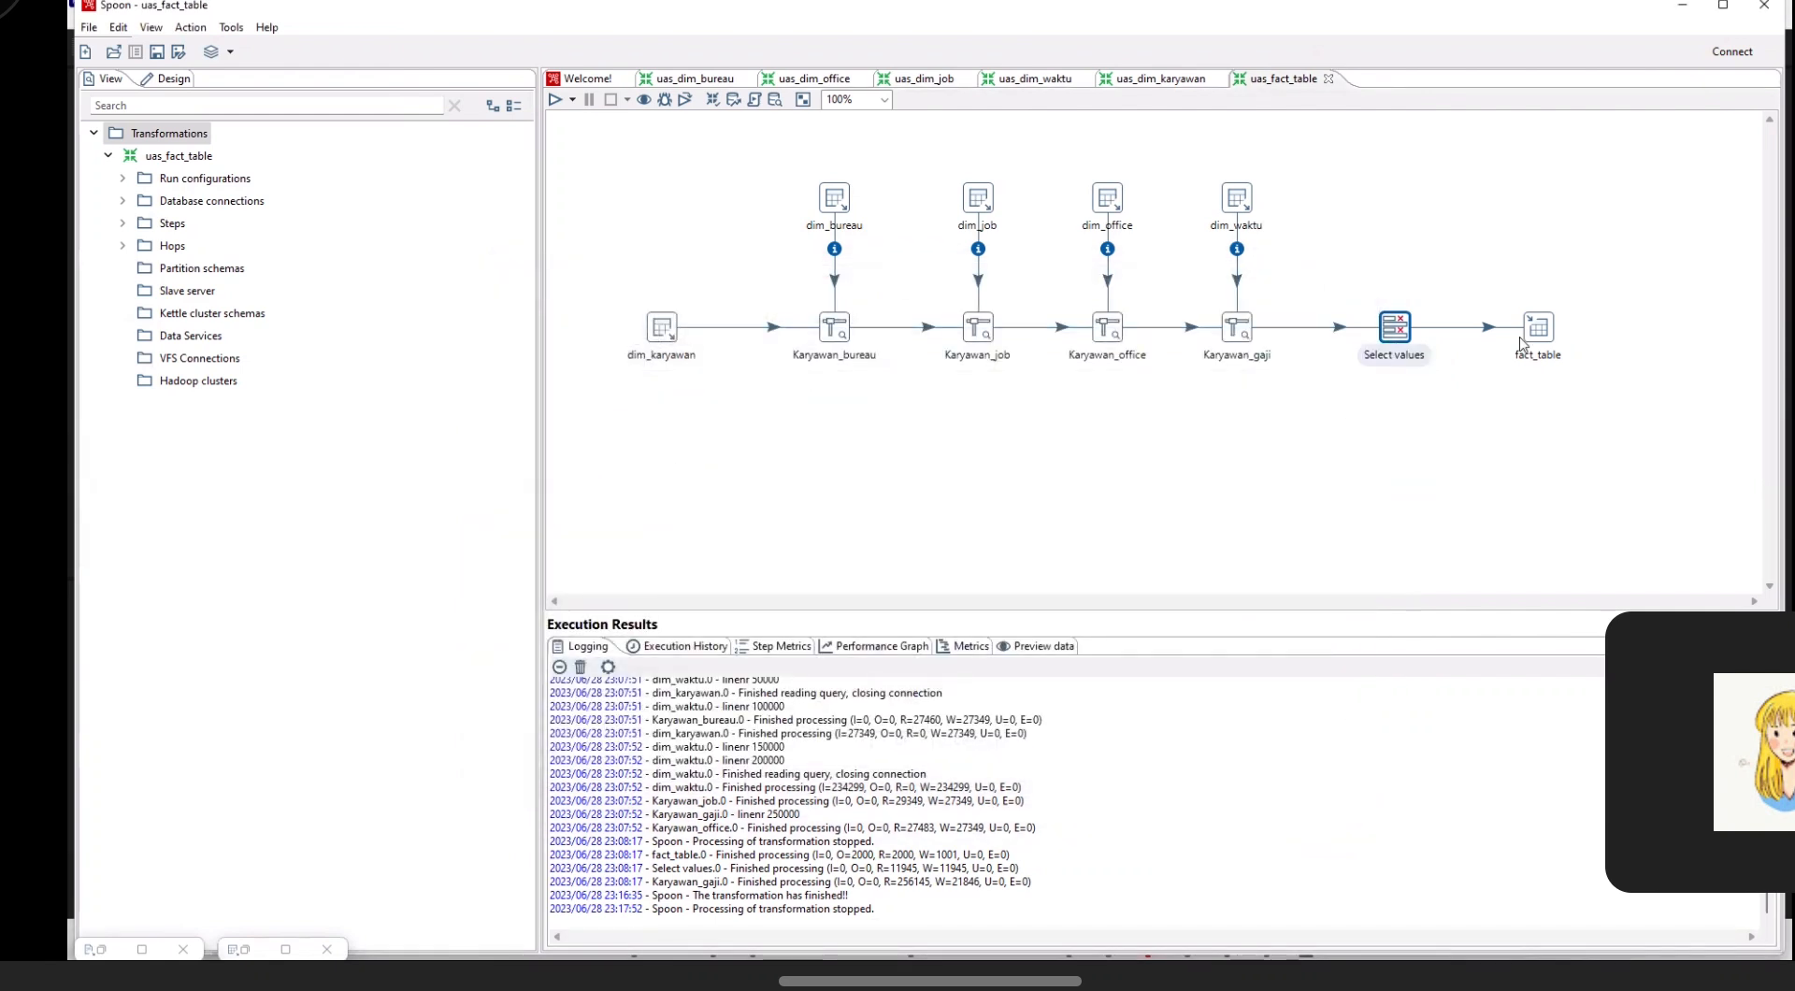
# Step: Review the table output settings of the fact_table step
pyautogui.click(1536, 323)
pyautogui.click(1550, 263)
pyautogui.click(1539, 337)
pyautogui.doubleClick(1539, 344)
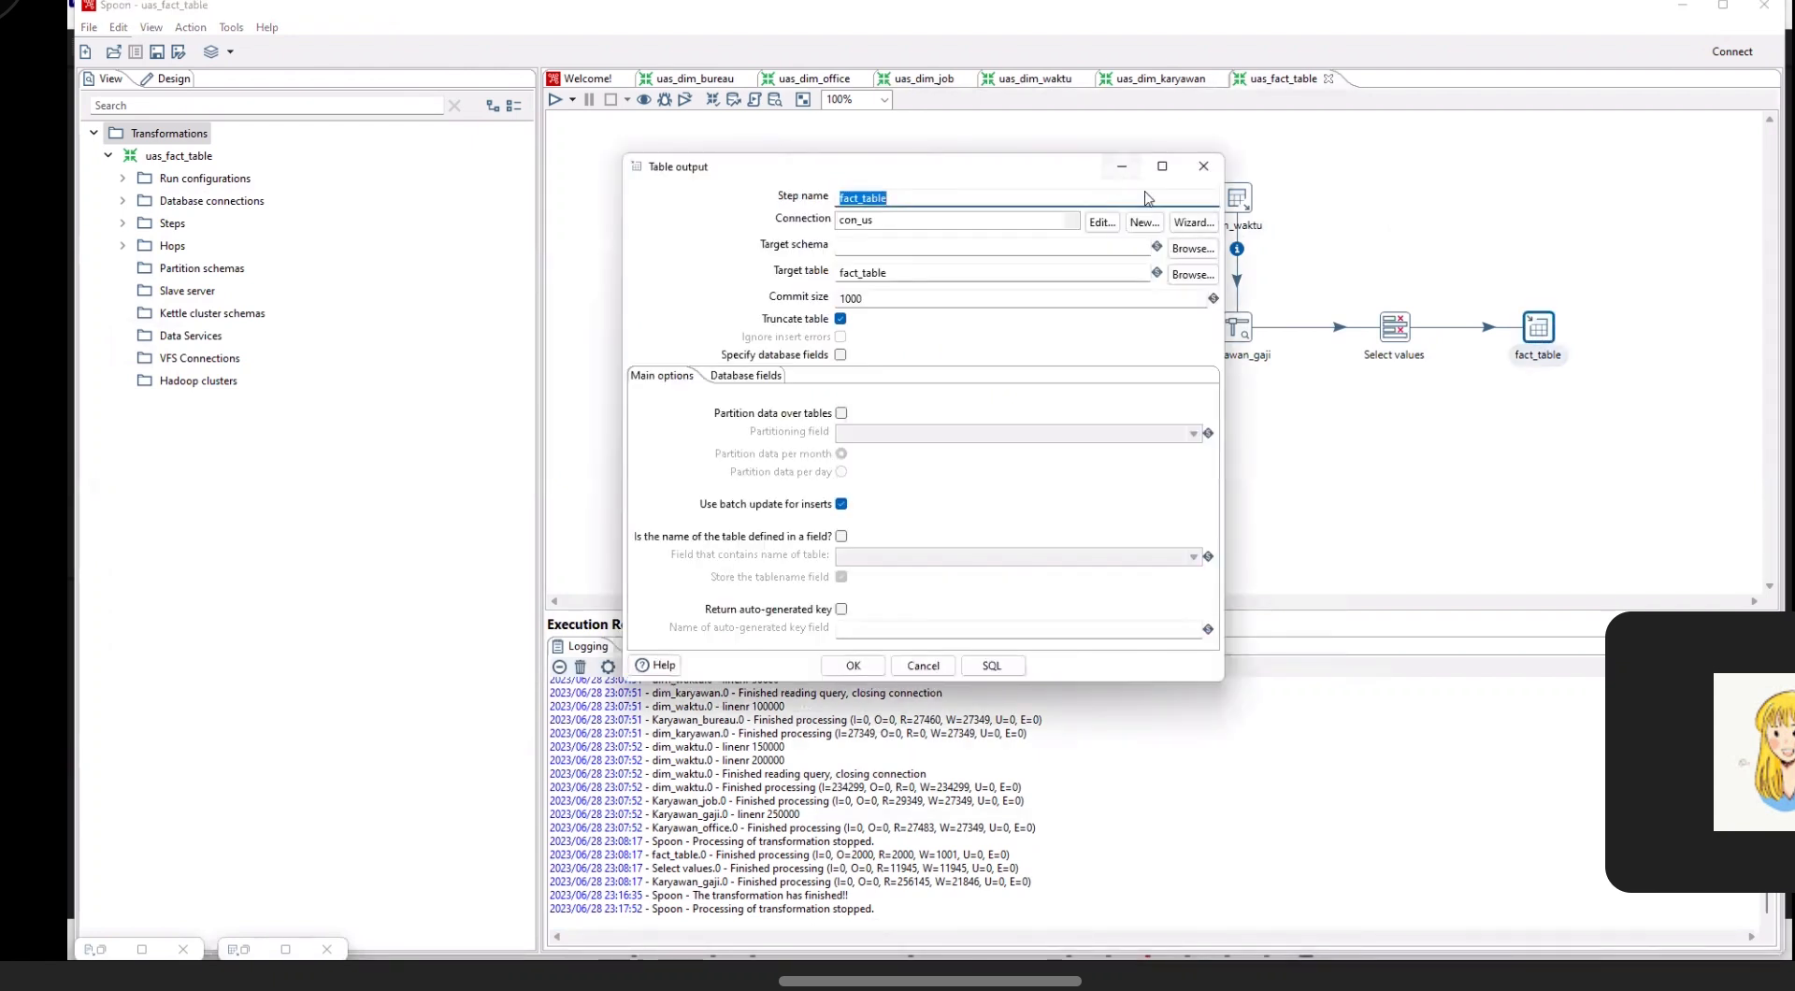
pyautogui.press('Escape')
# Step: Quick-launch a preview of the fact_table step, examine its rows, and stop the transformation
pyautogui.rightClick(1523, 342)
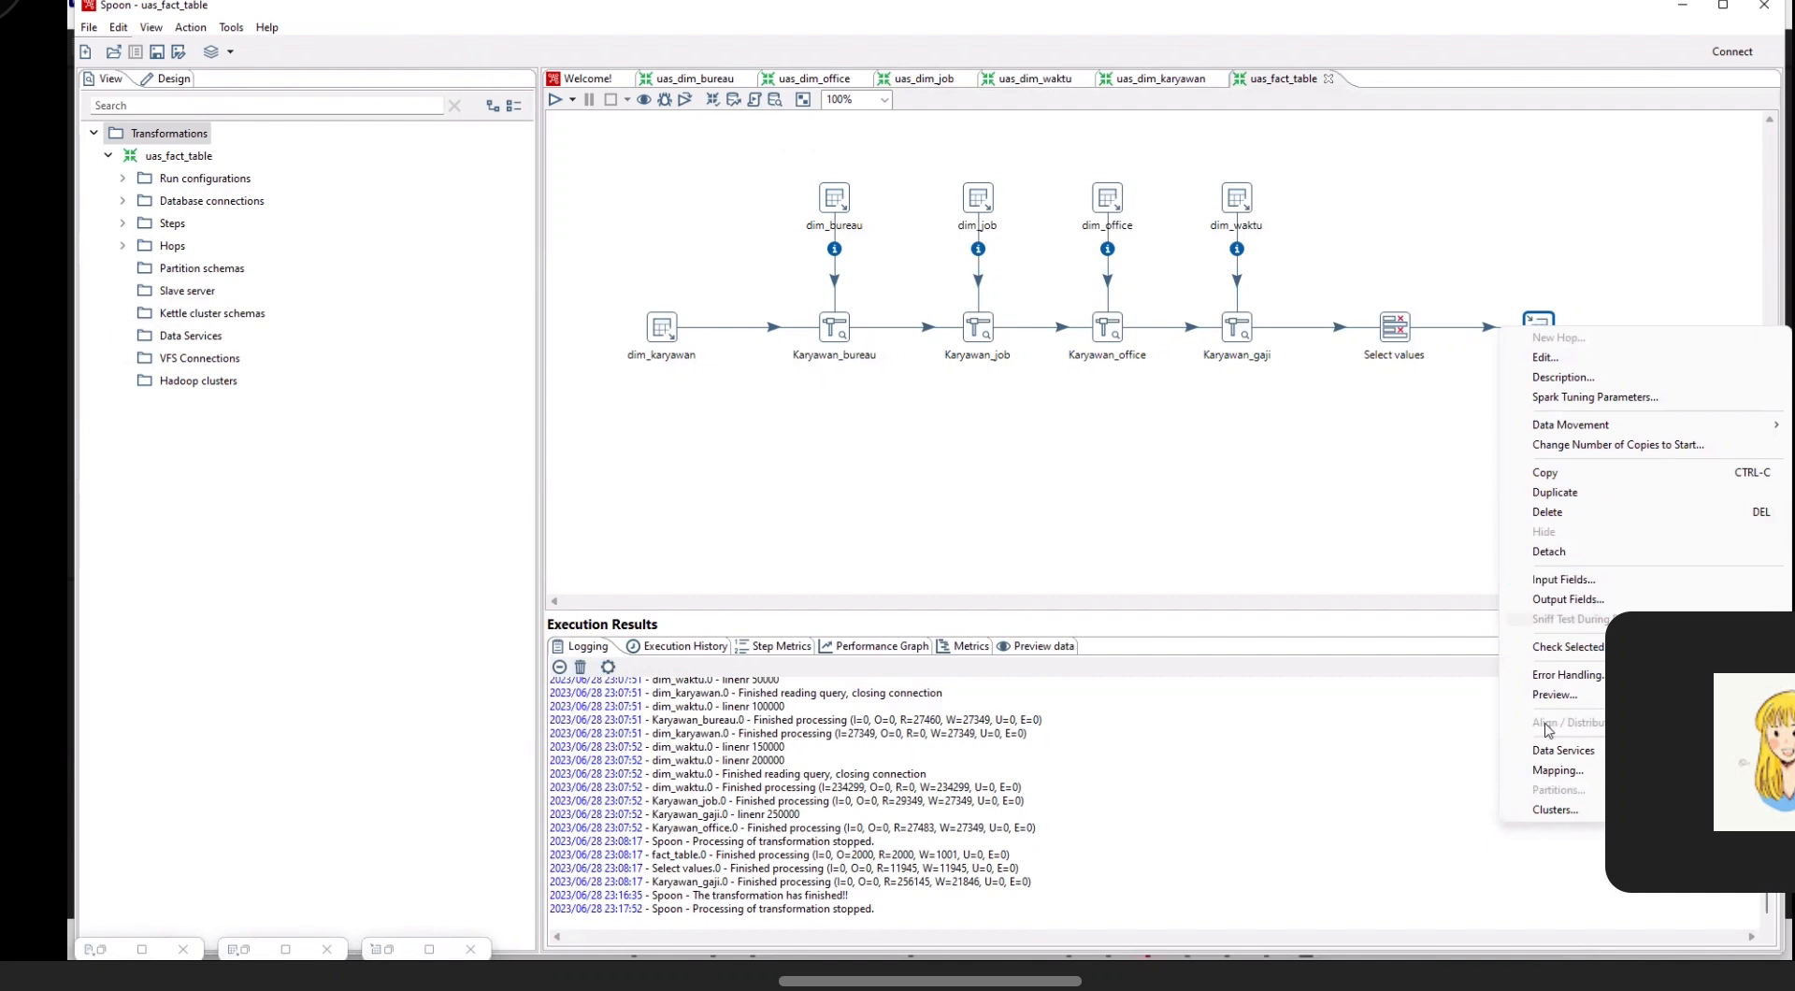
pyautogui.click(1554, 695)
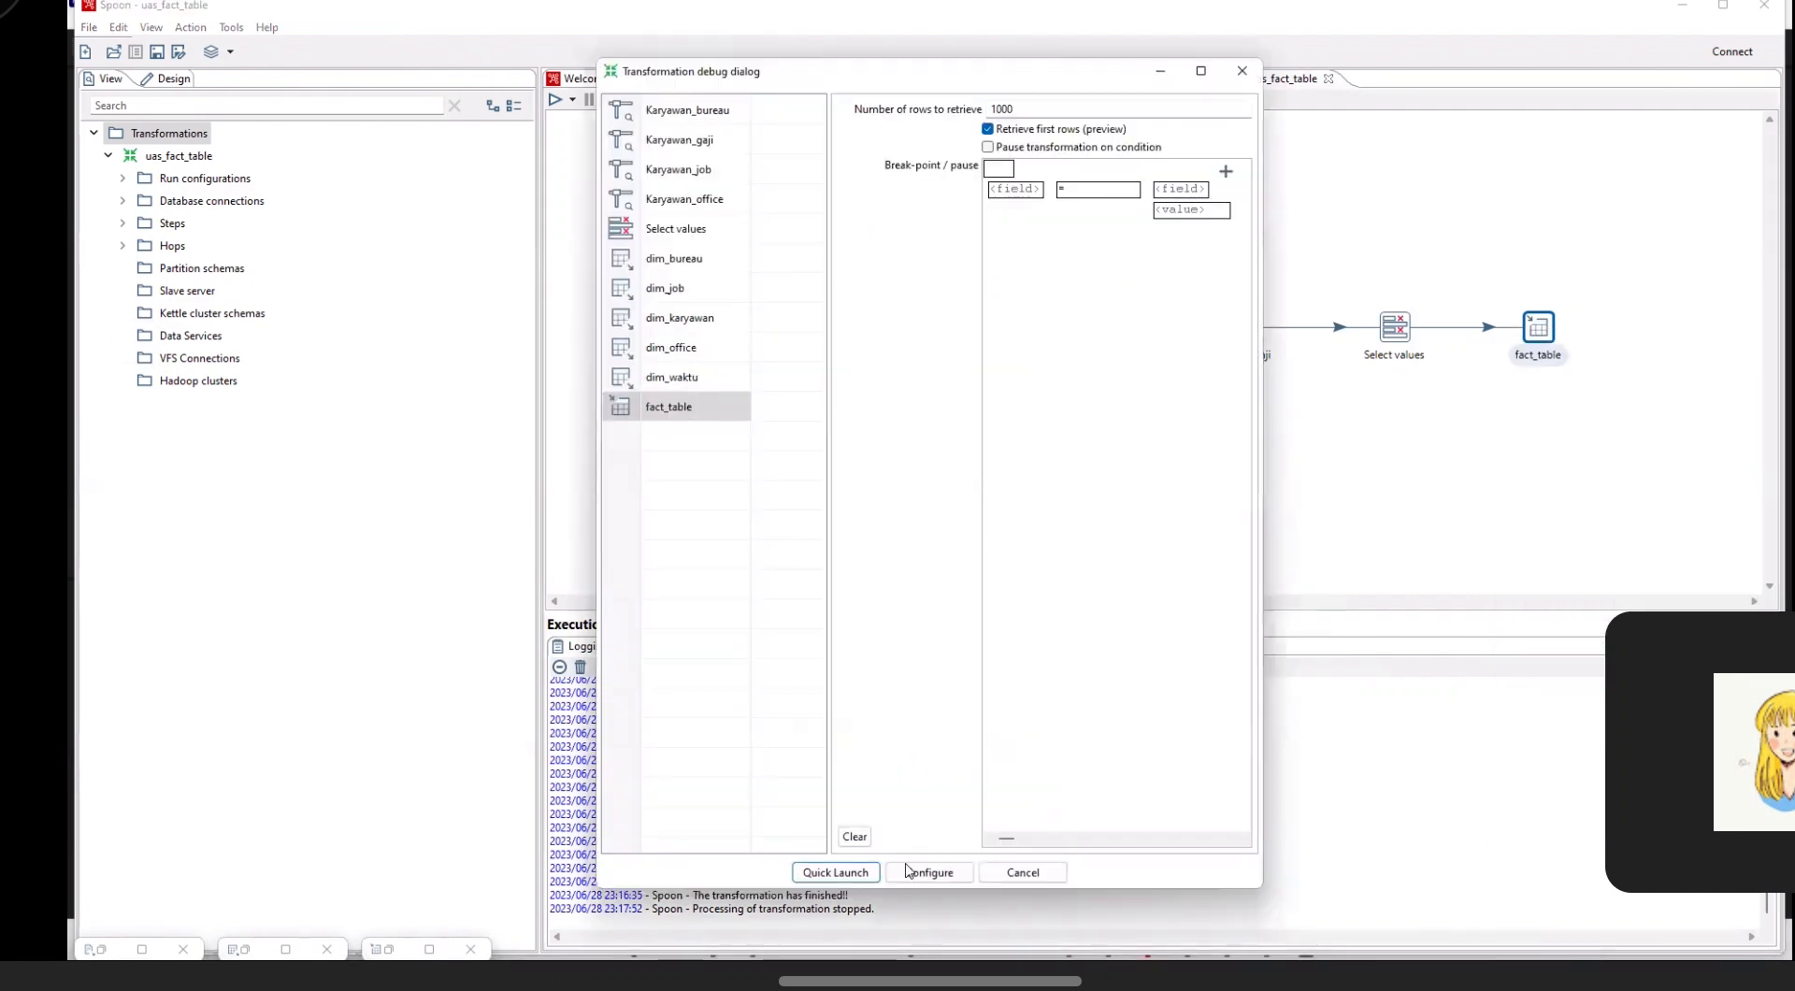
pyautogui.click(870, 871)
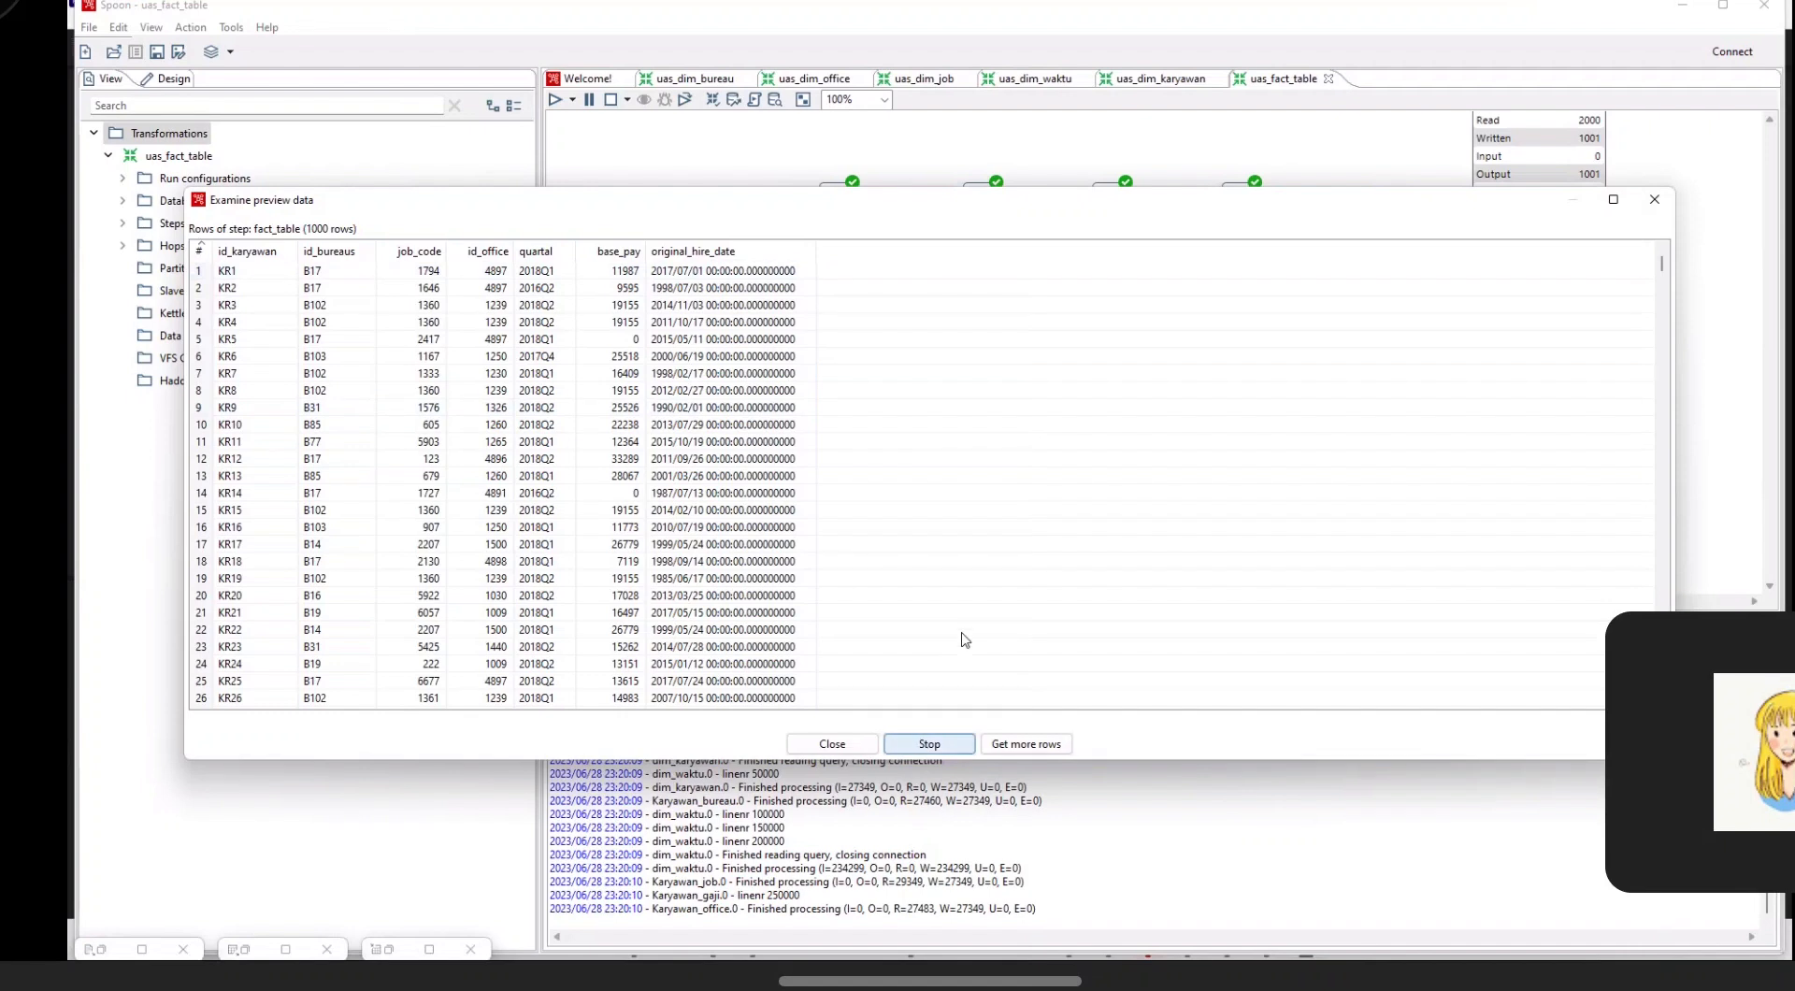
pyautogui.click(929, 743)
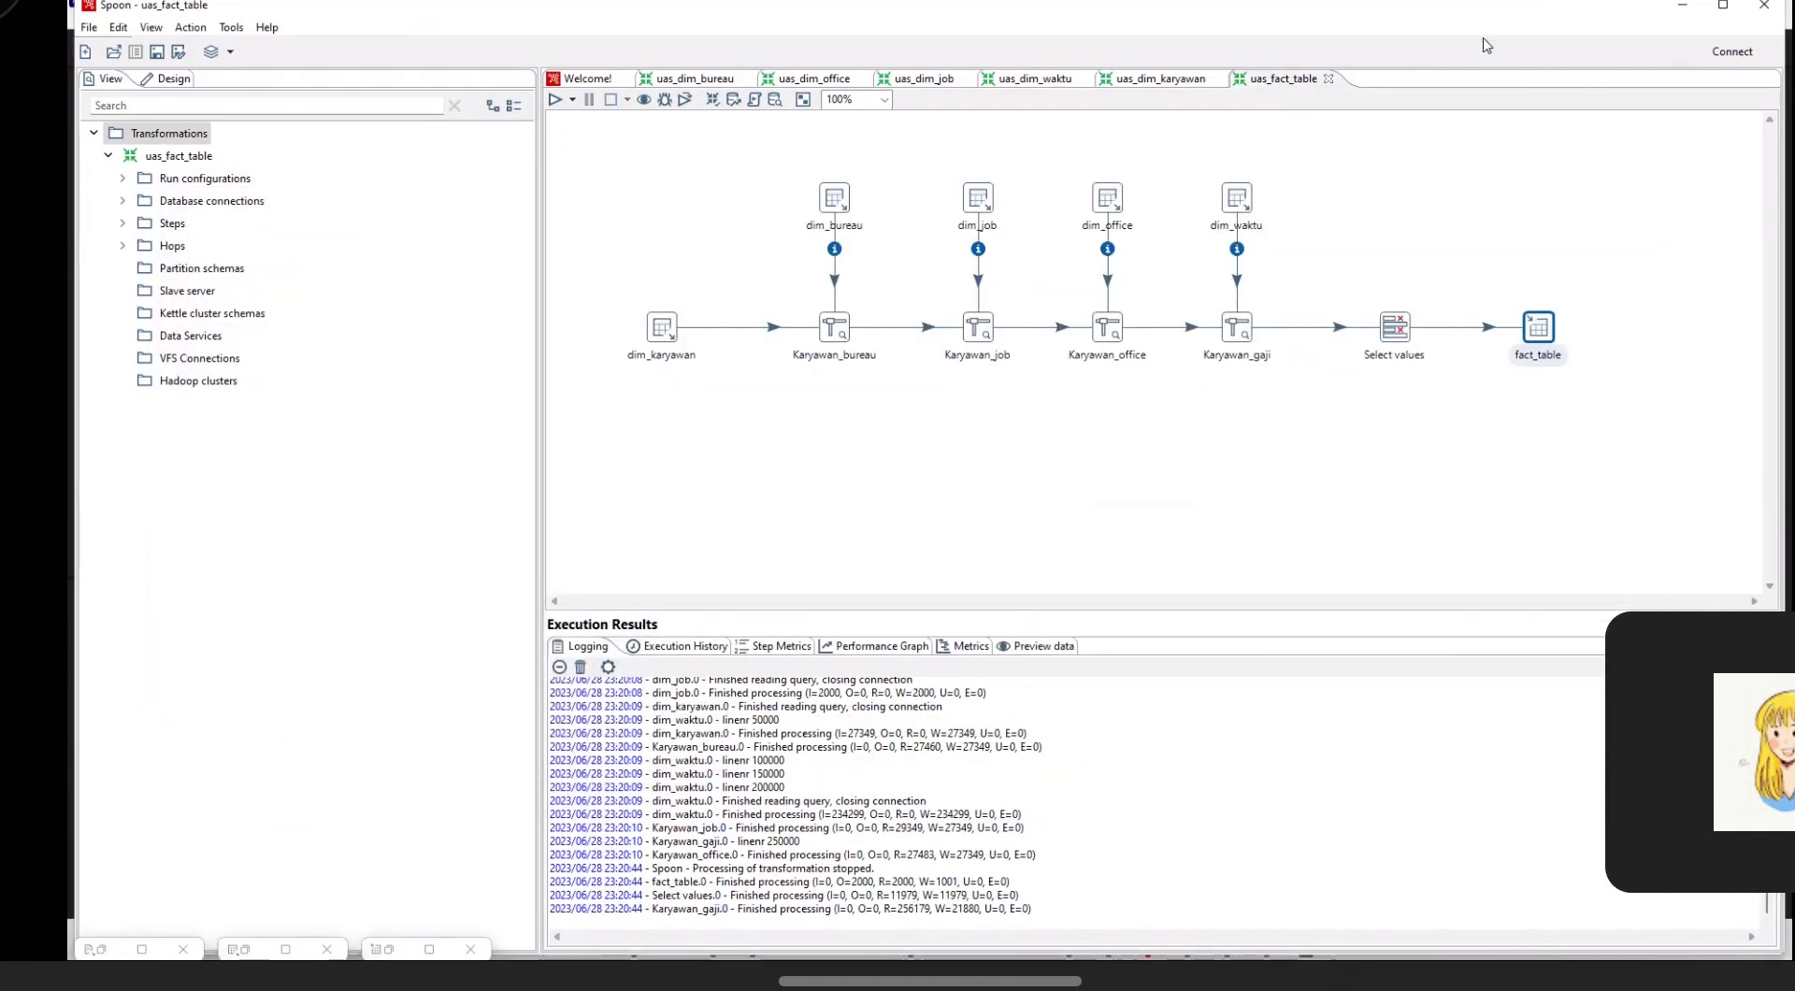
# Step: Switch to DBeaver and view the data of fact_table in the uas_dw database
pyautogui.moveTo(1486, 18); pyautogui.dragTo(1544, 32)
pyautogui.click(1683, 32)
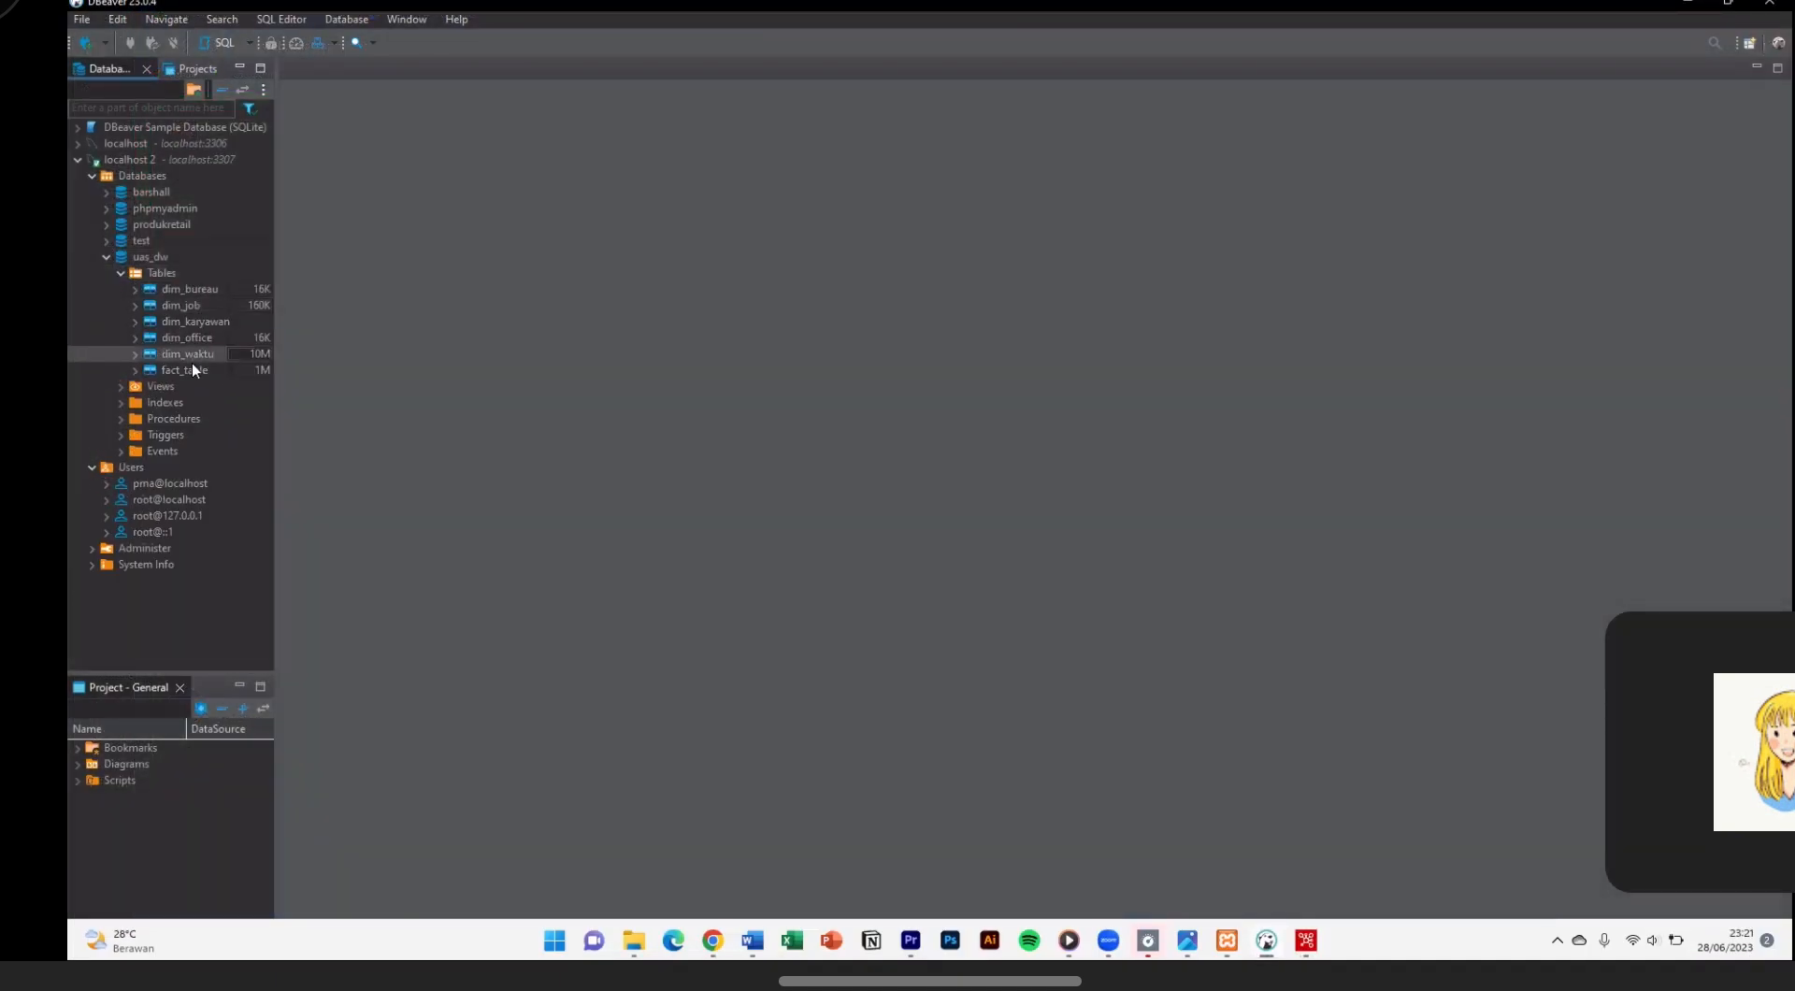
pyautogui.click(197, 369)
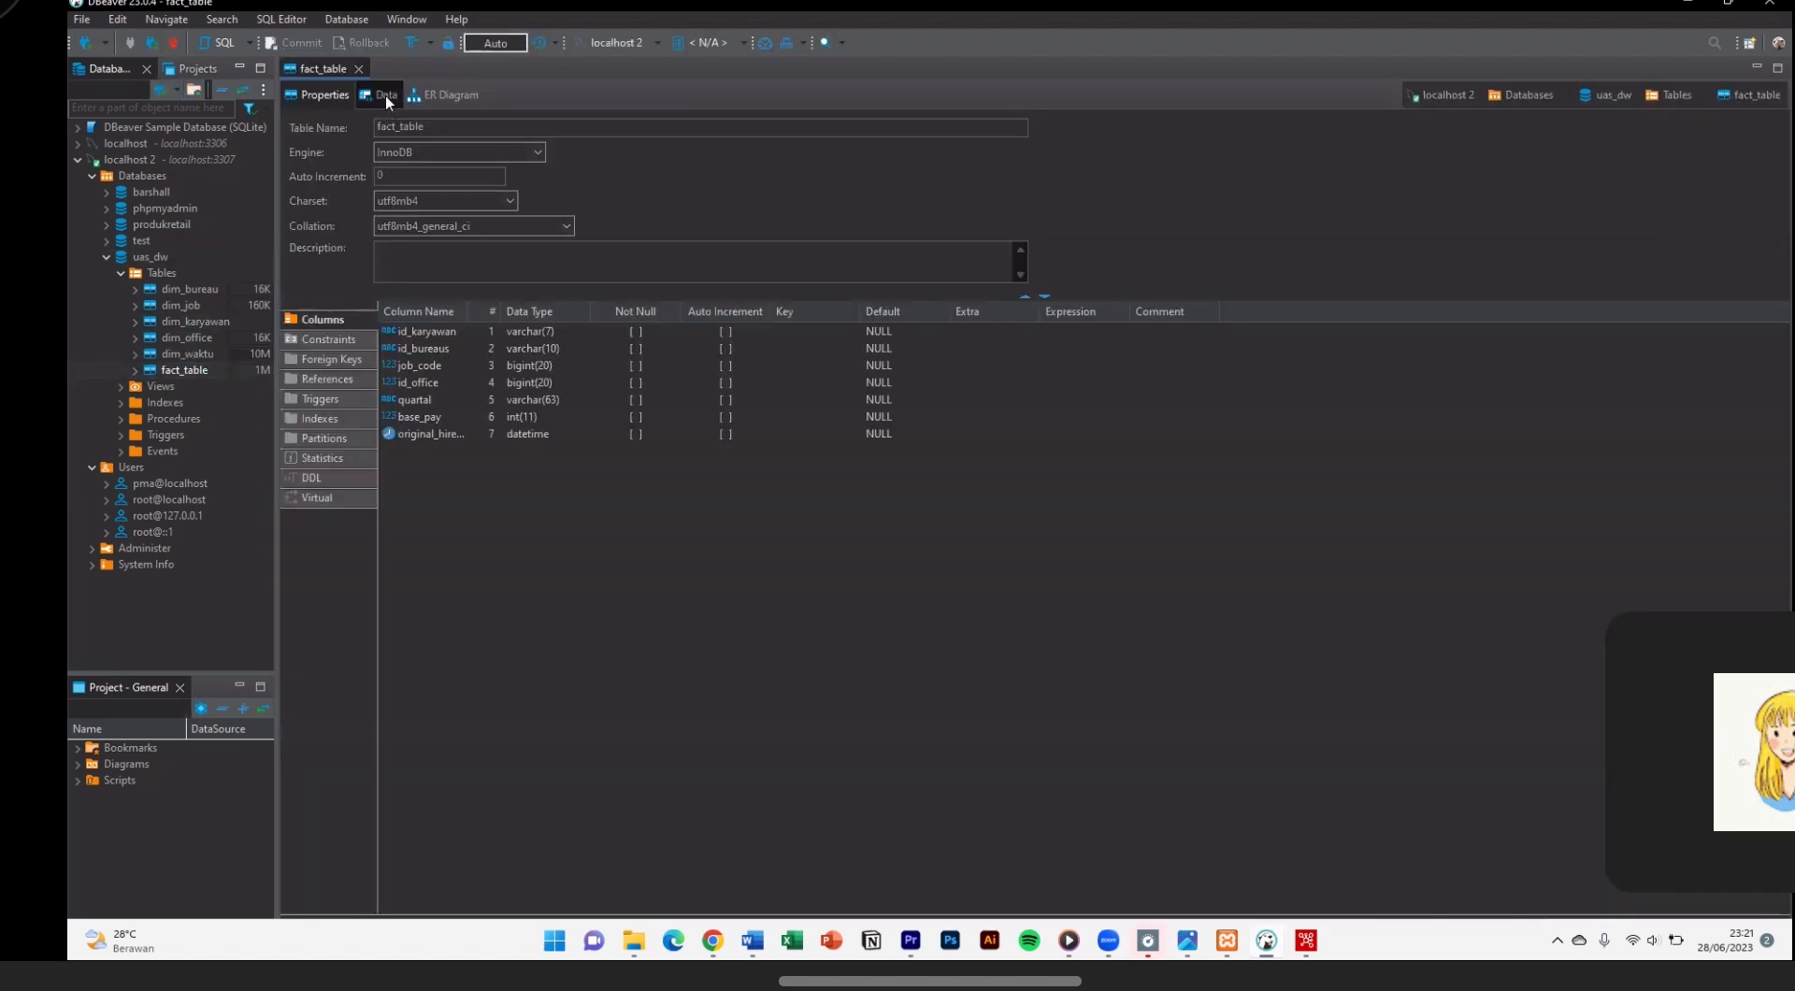
pyautogui.click(385, 95)
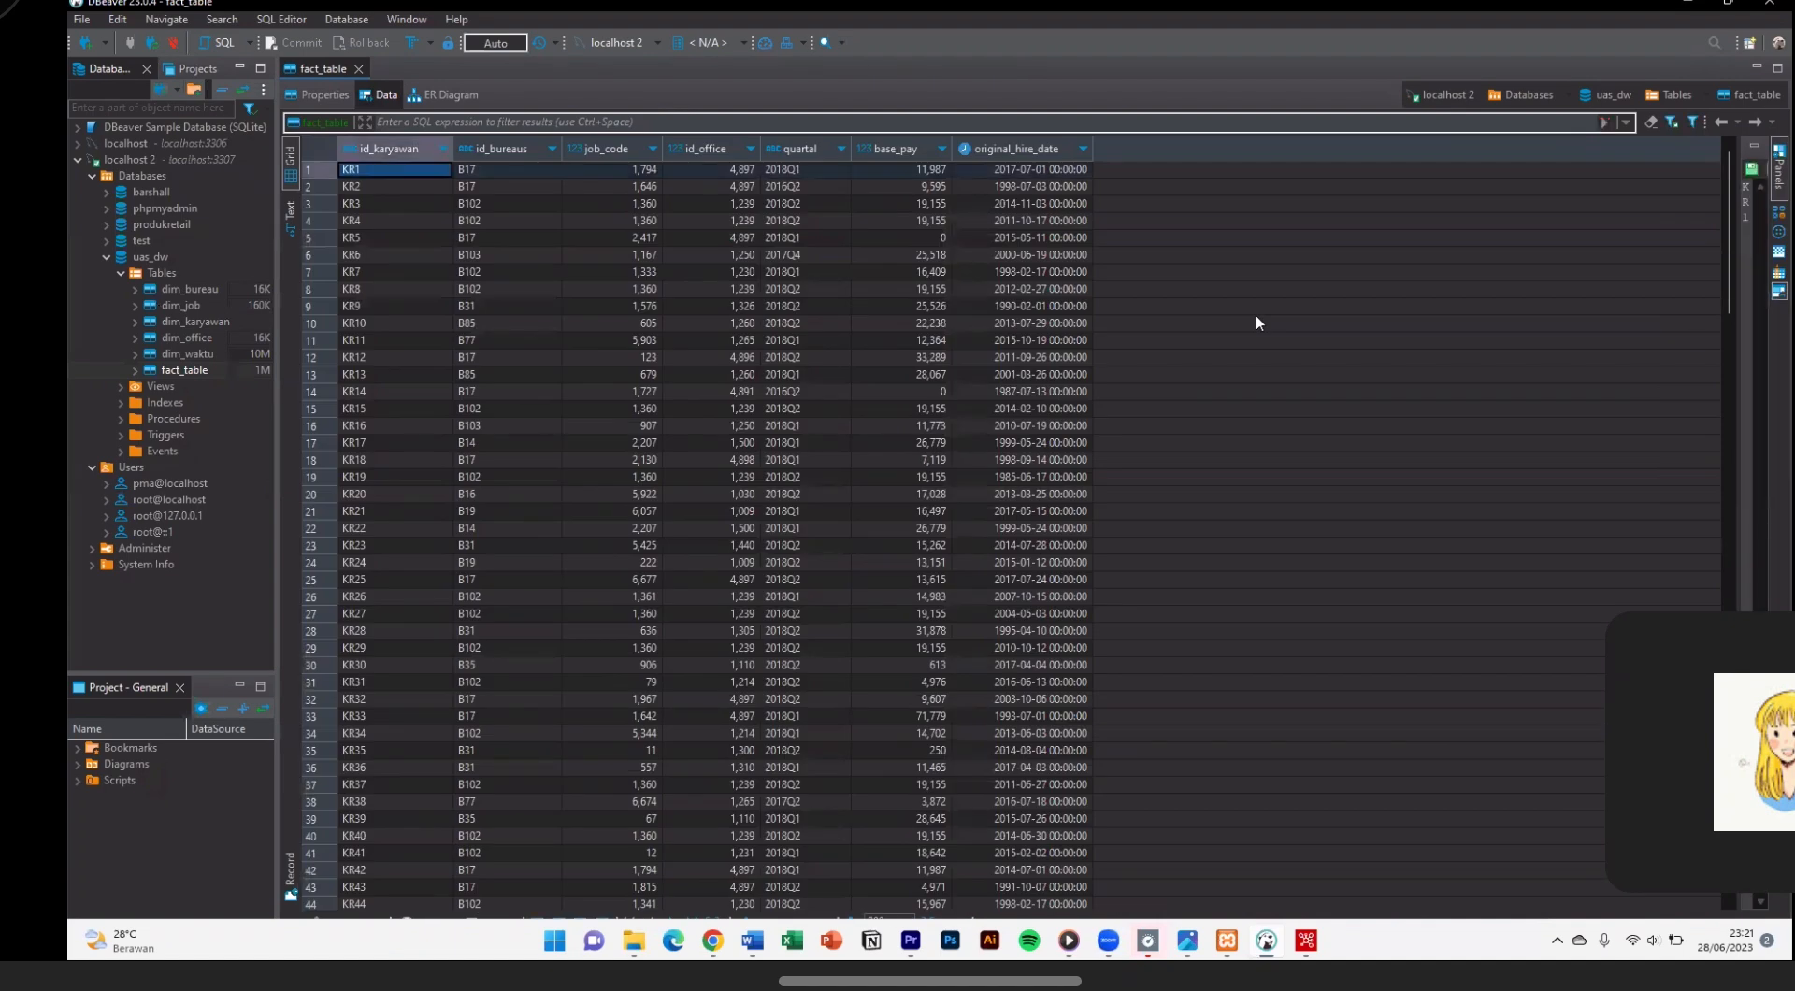